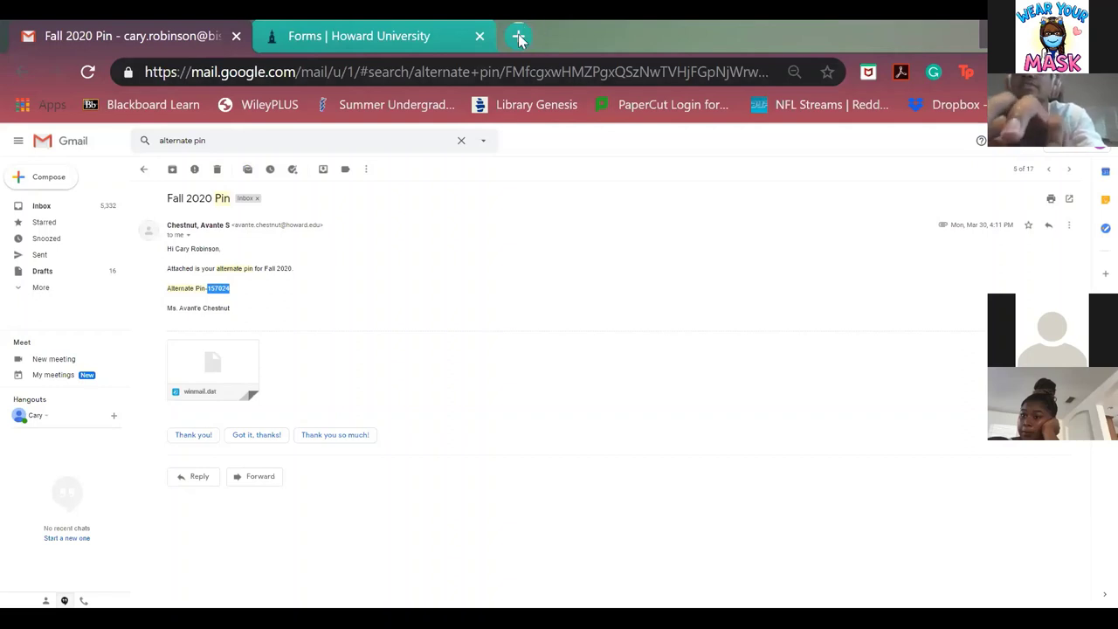
# Search the web for bisonweb in a new browser tab, then sign in through the BISON Web user login page.
pyautogui.click(517, 38)
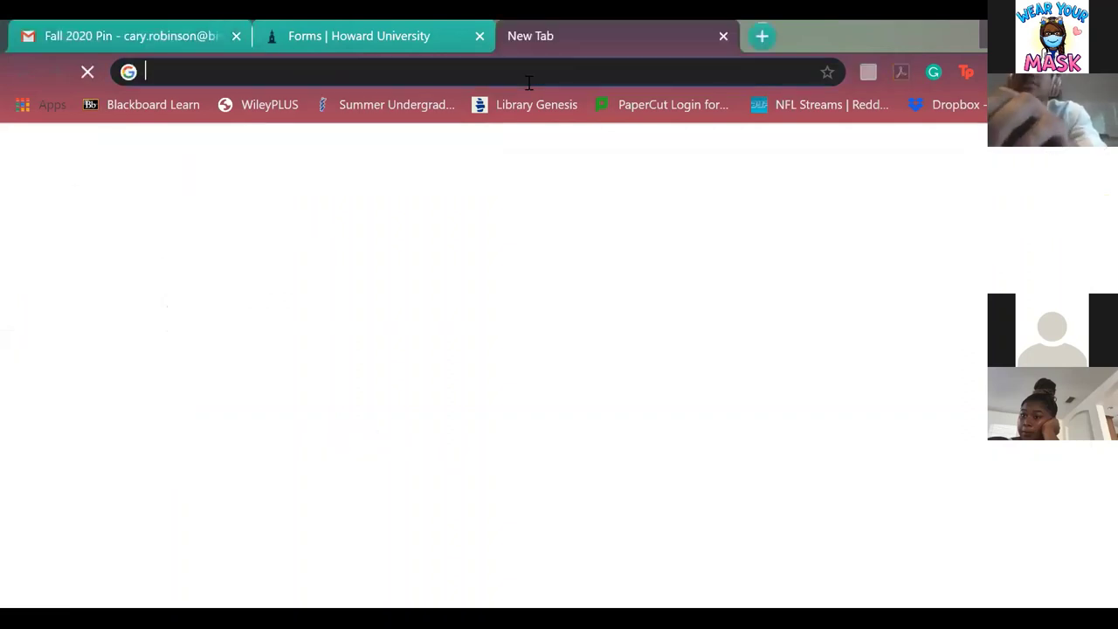
pyautogui.write('b')
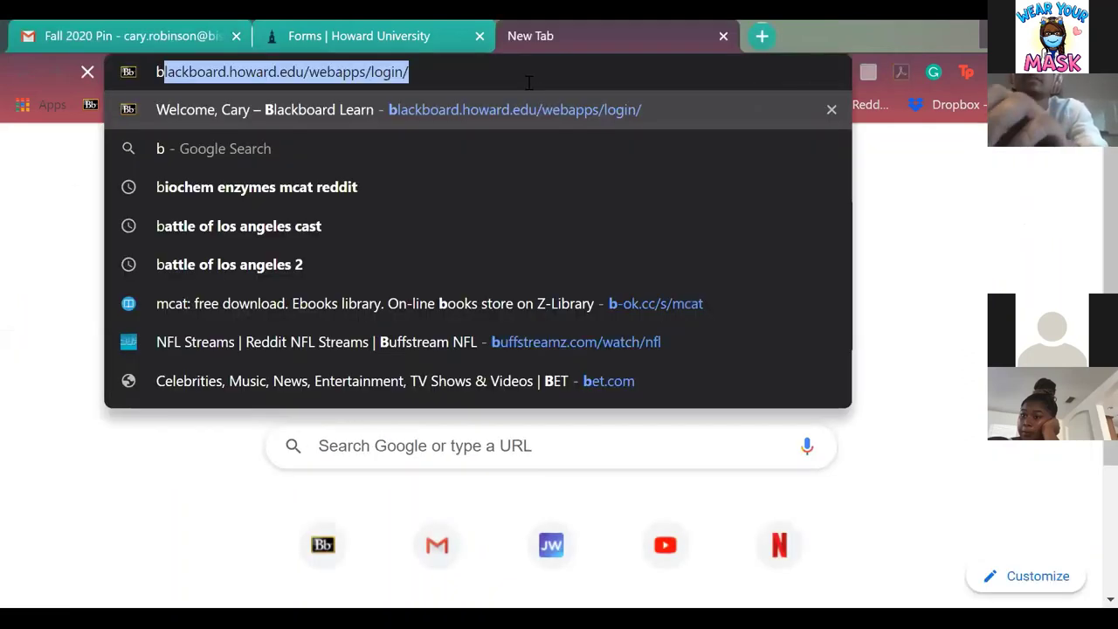
pyautogui.write('isonweb')
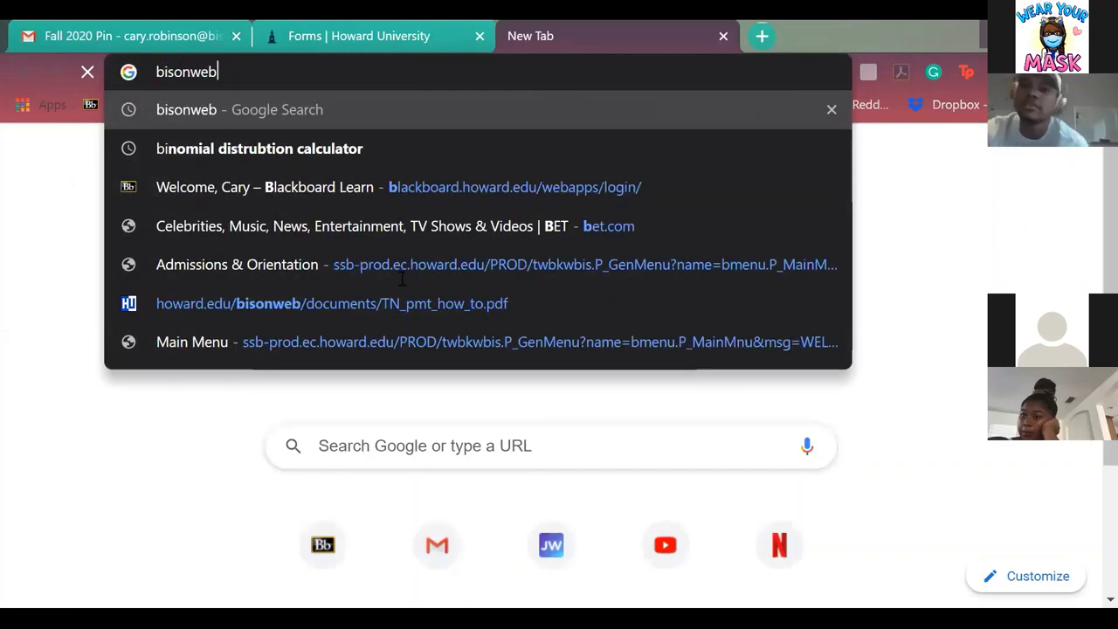
pyautogui.press('Return')
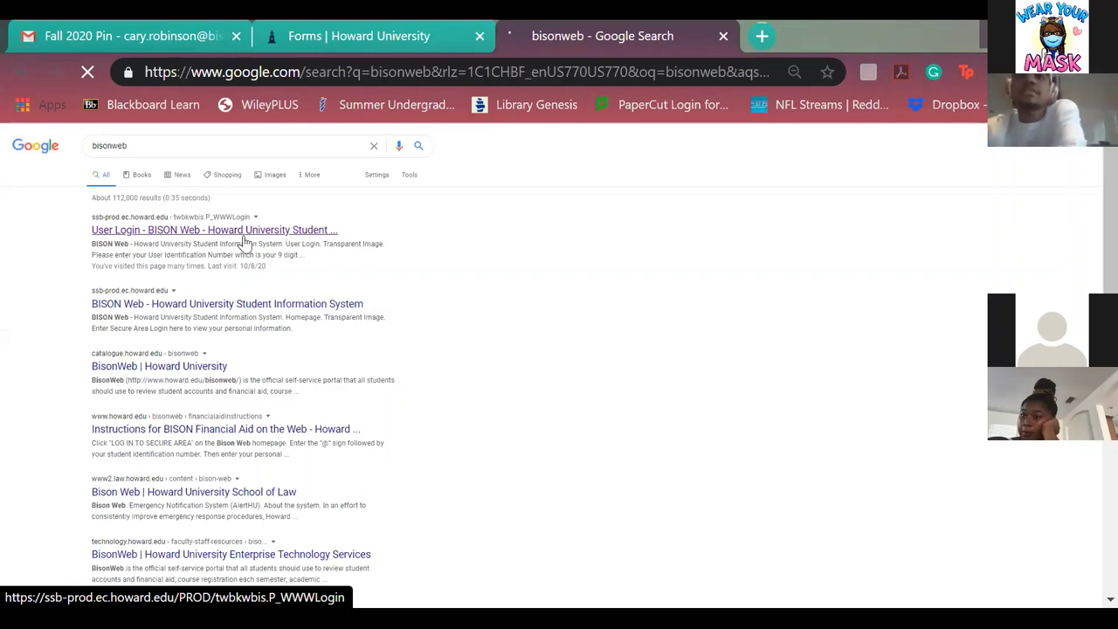
pyautogui.click(245, 241)
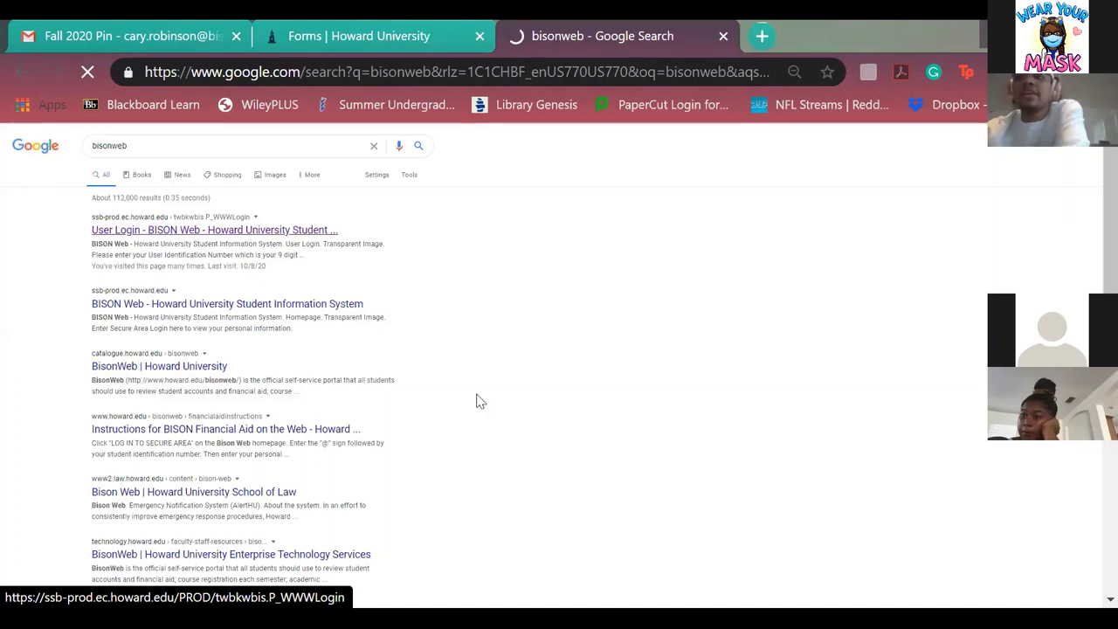
pyautogui.press('Return')
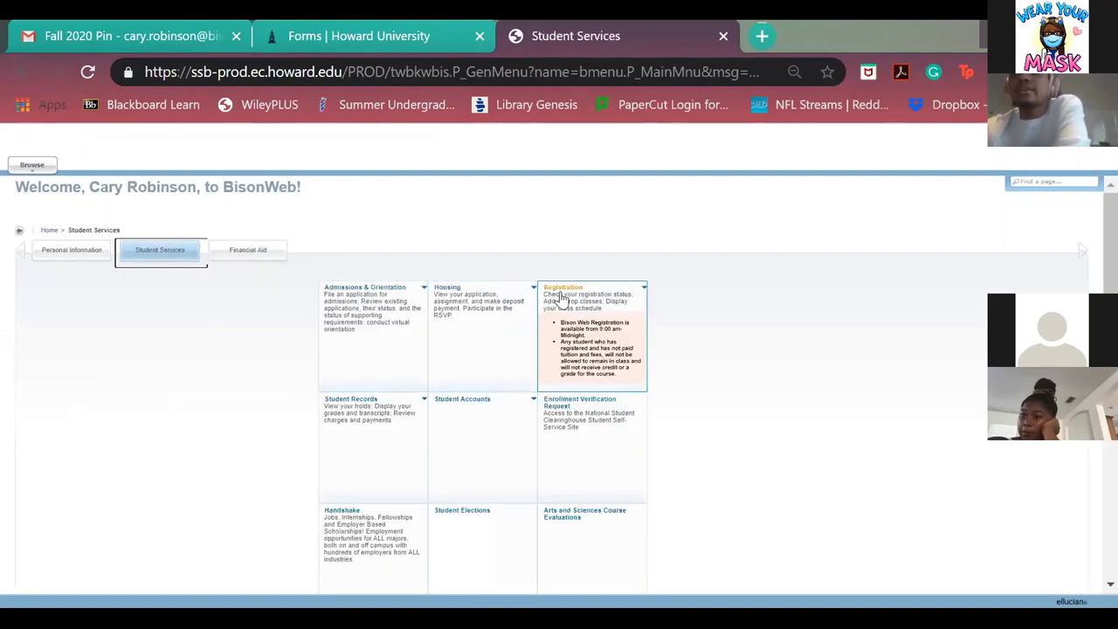
# Open Add/Drop Classes under Registration and submit Fall 2020 as the term.
pyautogui.click(563, 295)
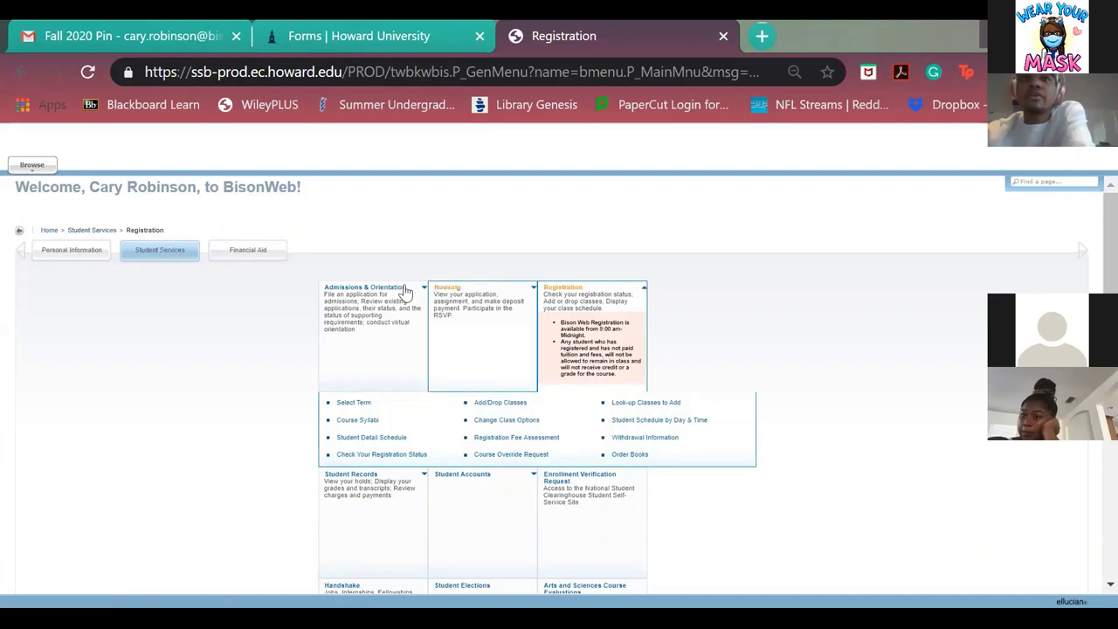
pyautogui.click(504, 404)
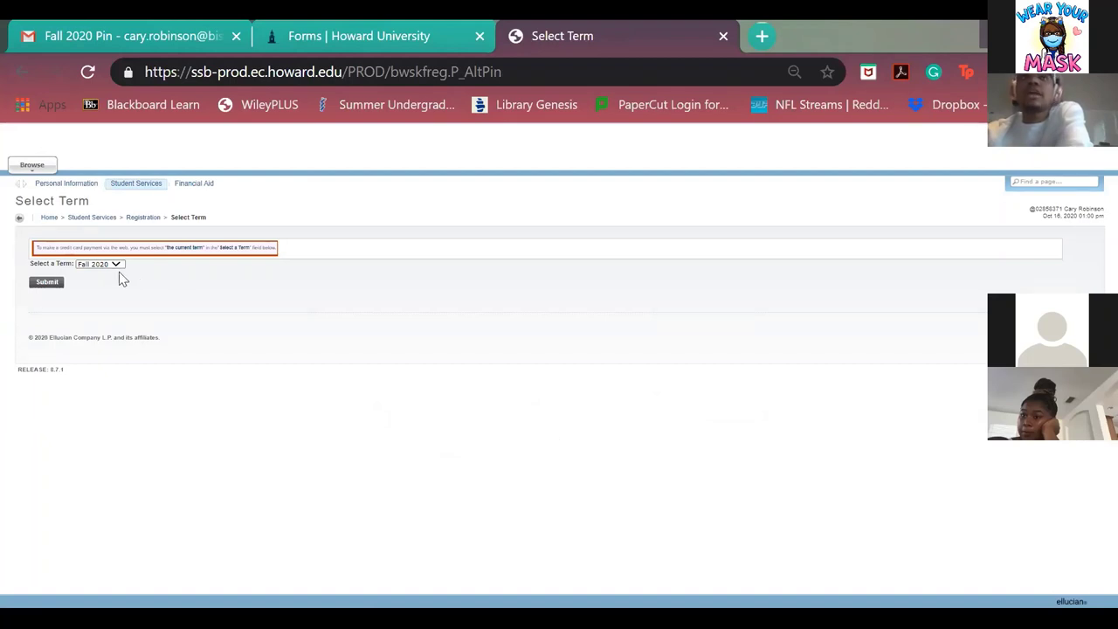
pyautogui.click(52, 290)
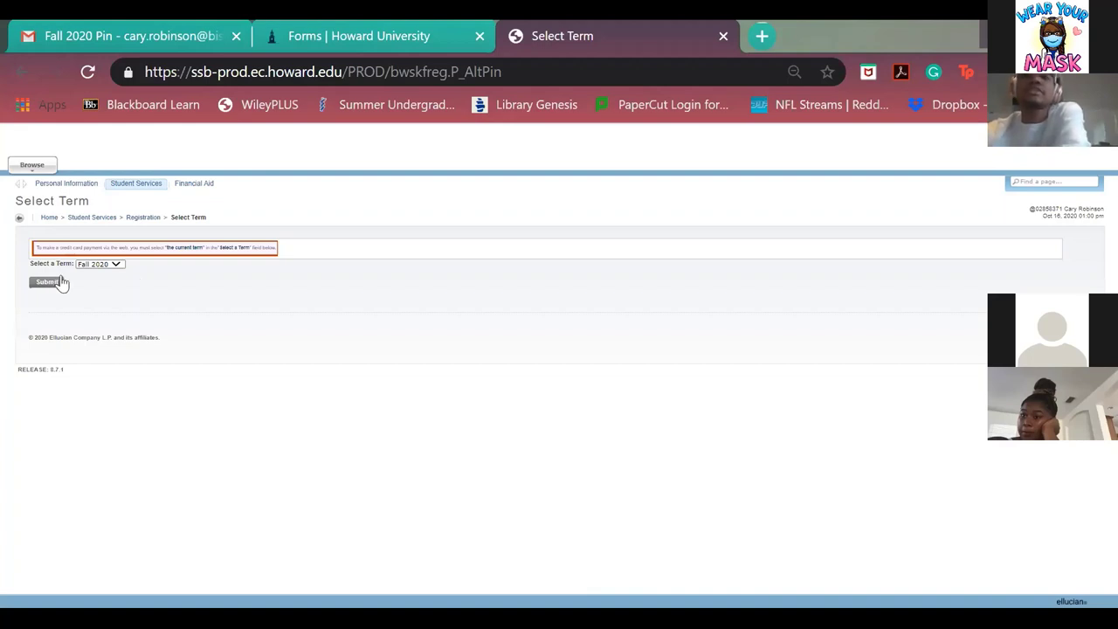
pyautogui.click(52, 284)
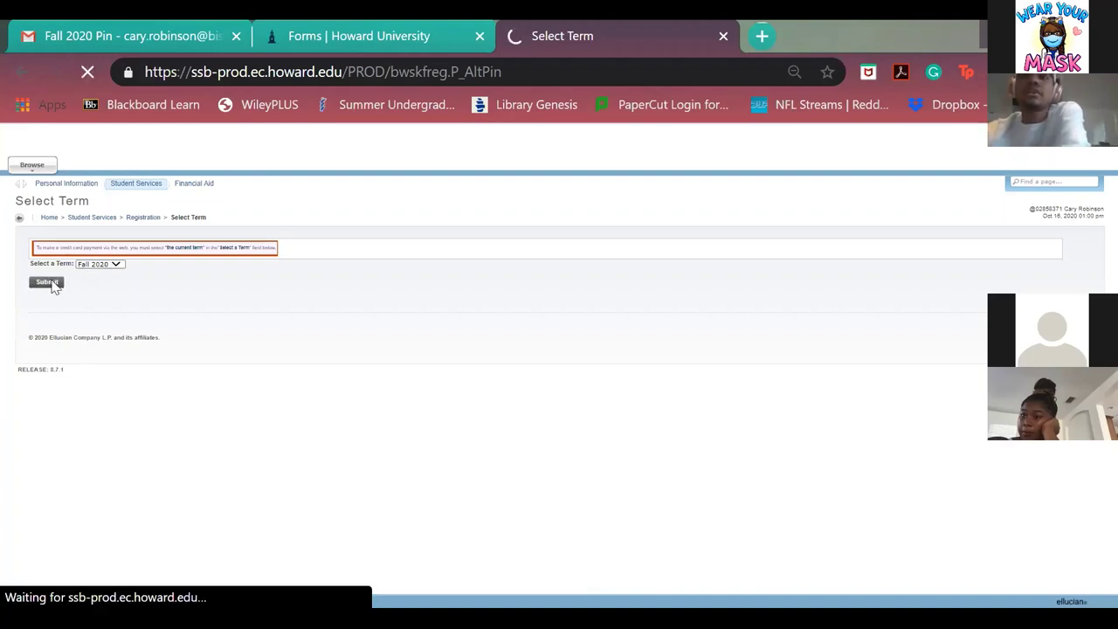
# Enter the alternate PIN and submit it for verification.
pyautogui.click(96, 265)
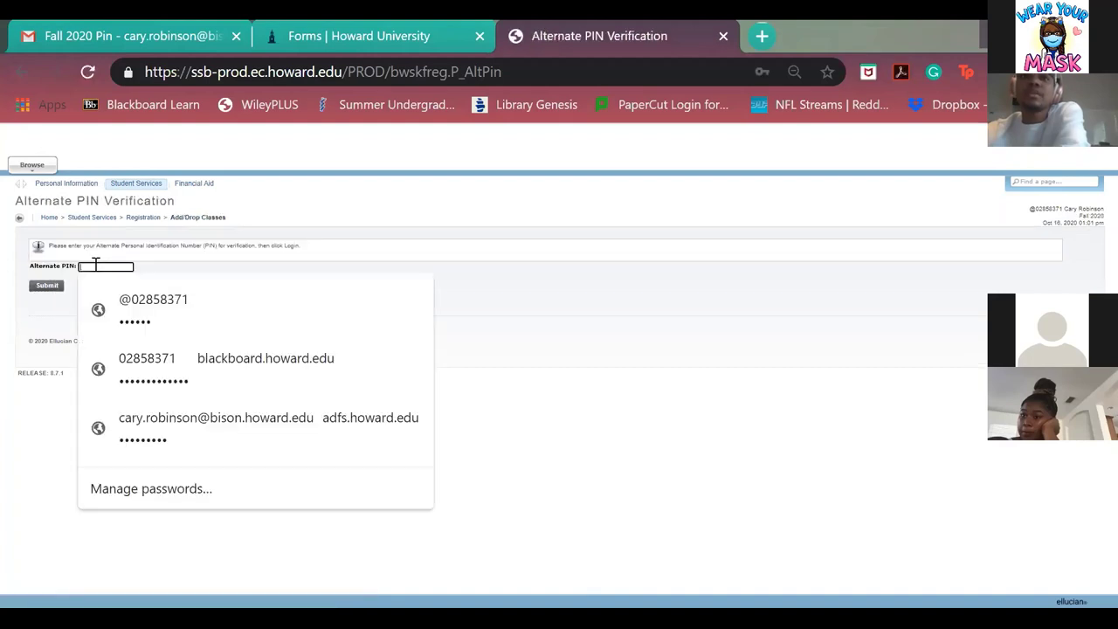
pyautogui.press('Down')
pyautogui.press('Return')
pyautogui.click(48, 287)
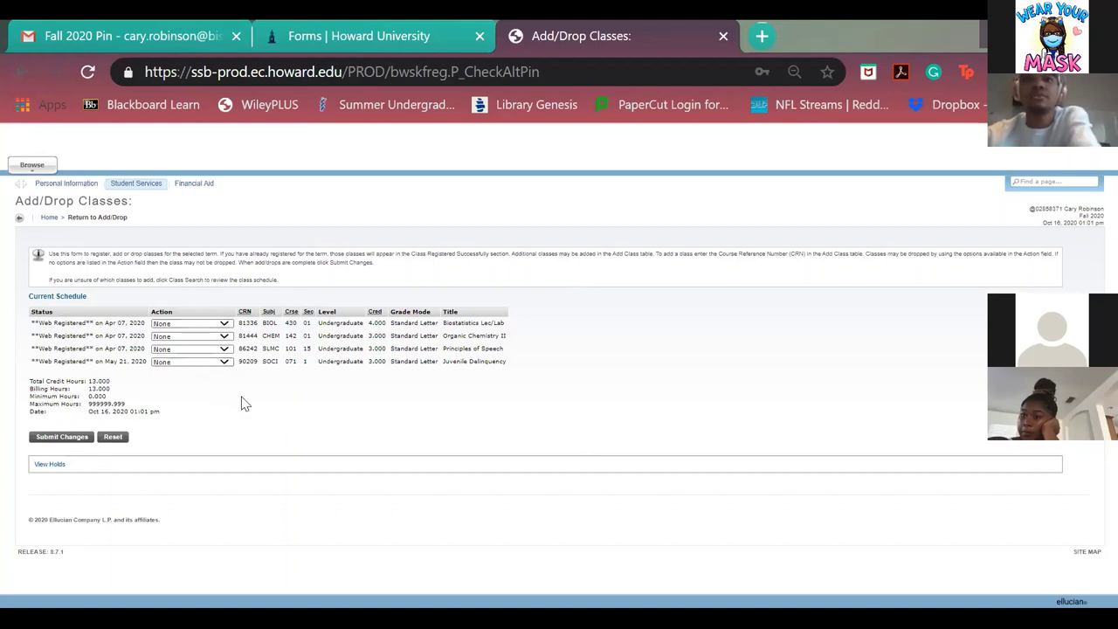
# Examine the available actions for the Biostatistics Lec/Lab course in the current schedule without choosing one.
pyautogui.click(216, 324)
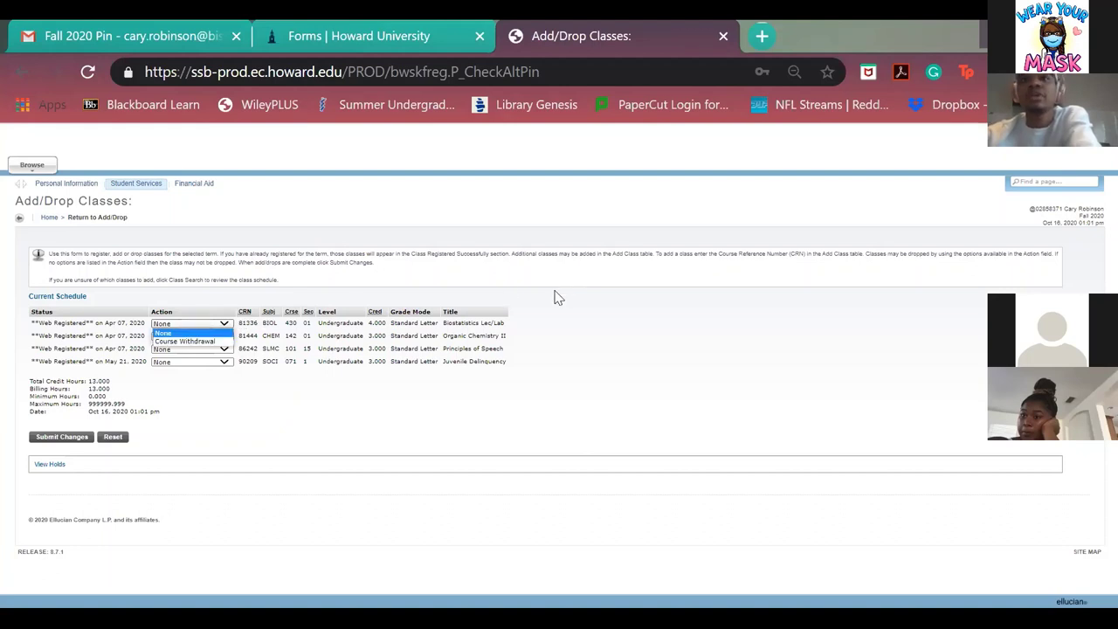
pyautogui.click(150, 309)
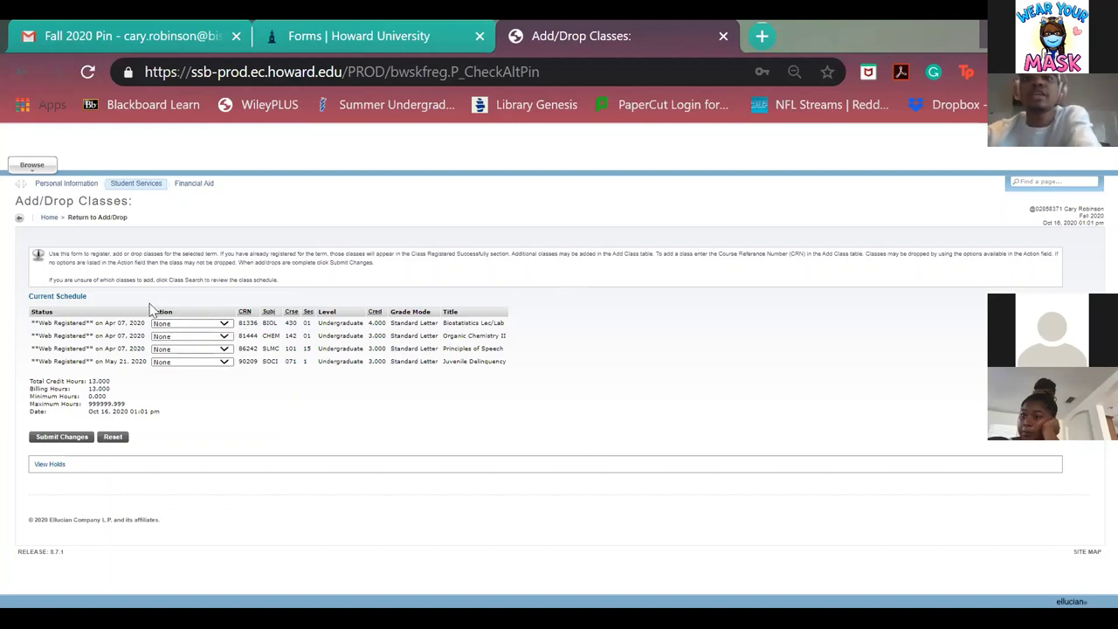
pyautogui.click(225, 324)
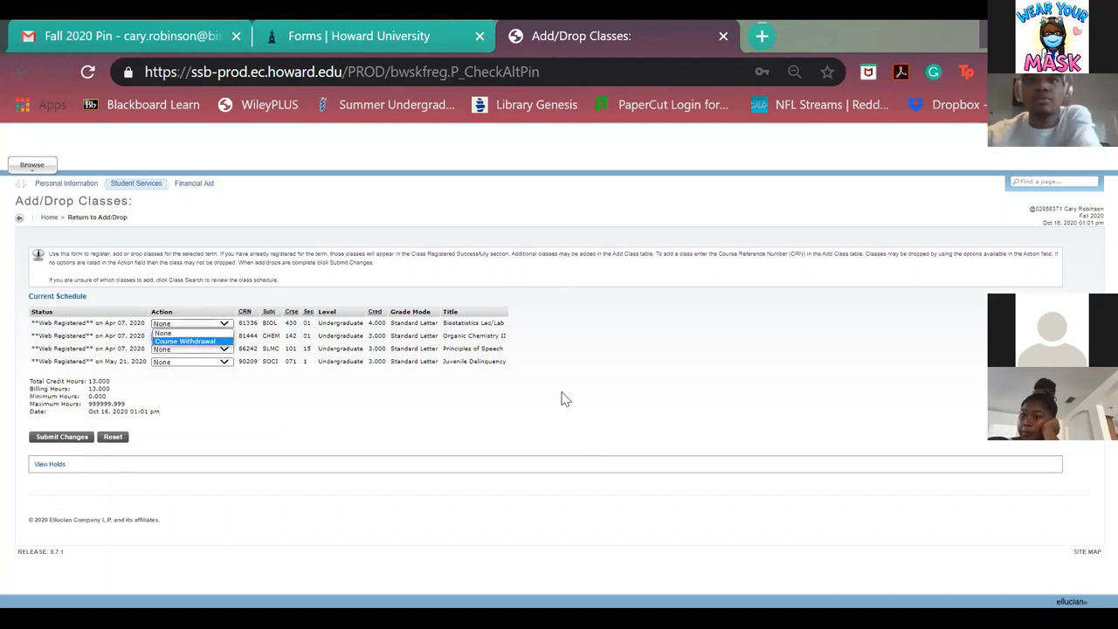
pyautogui.click(590, 388)
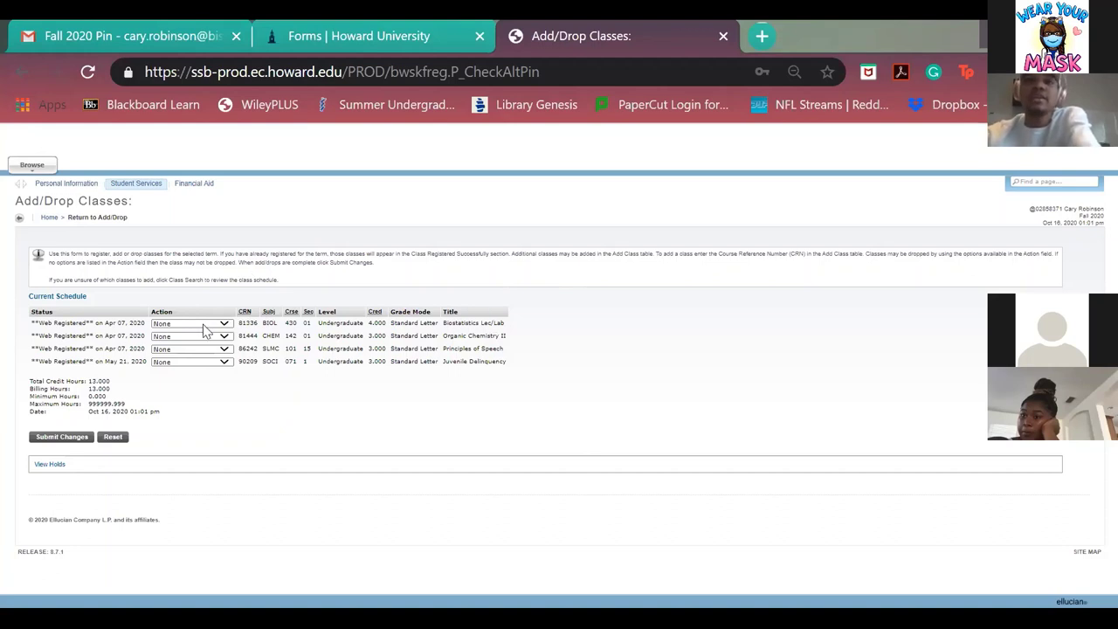
pyautogui.click(219, 325)
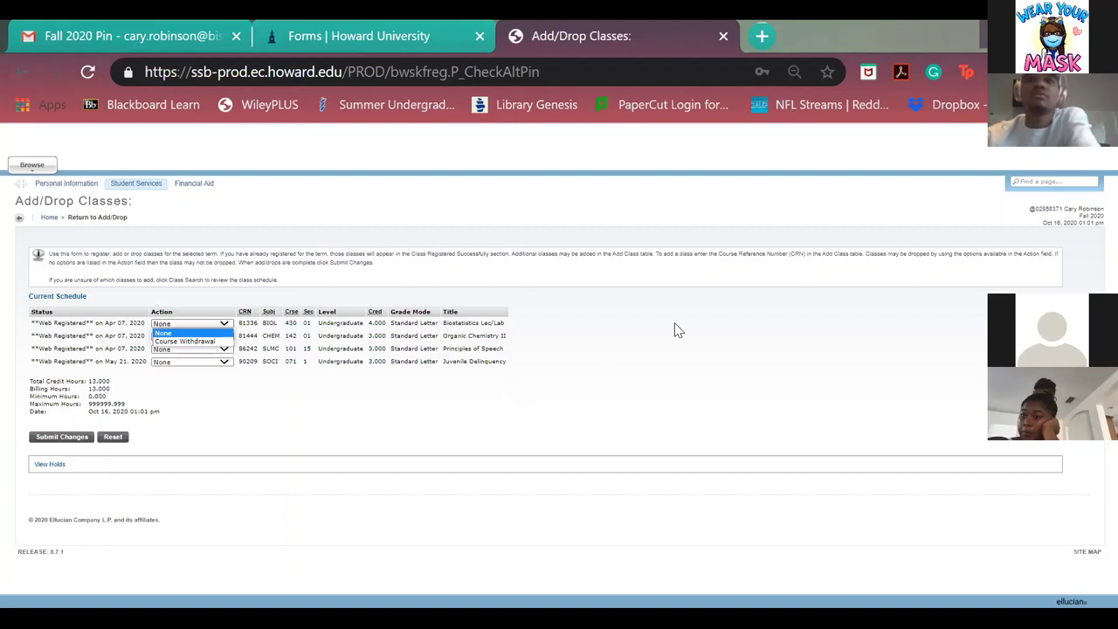
pyautogui.click(534, 339)
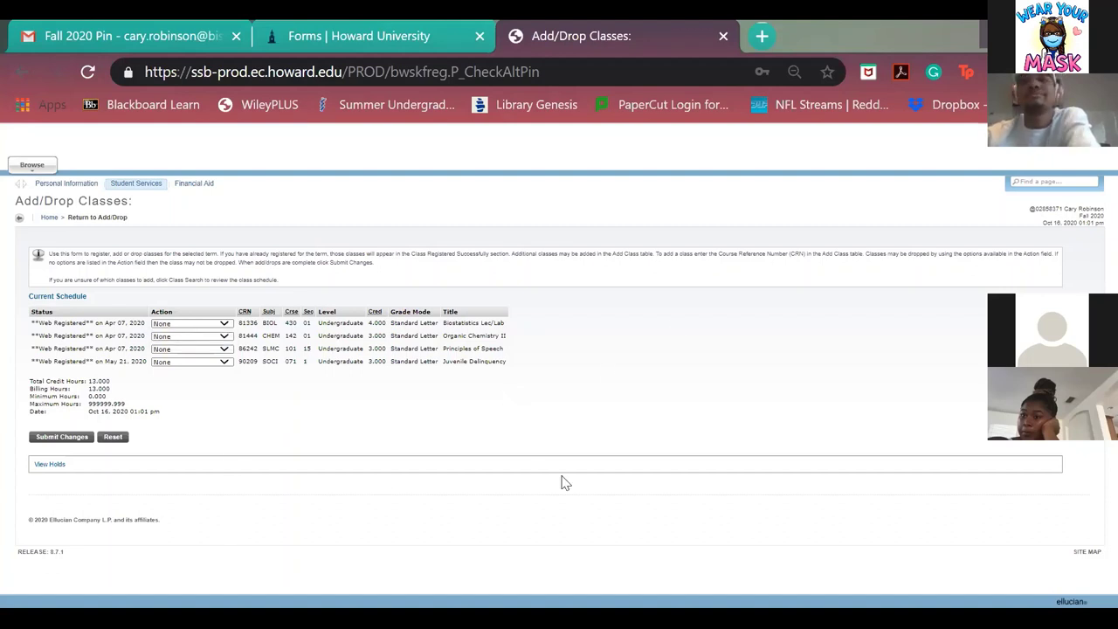
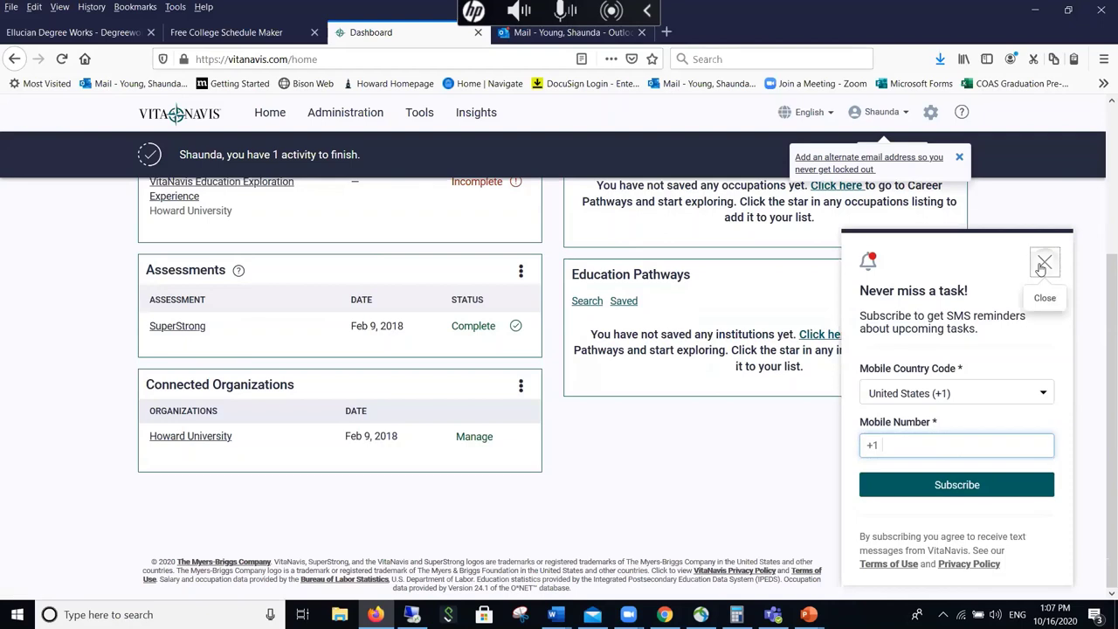
# On the VitaNavis dashboard, dismiss the SMS reminder subscription prompt and open the SuperStrong assessment results.
pyautogui.click(1044, 263)
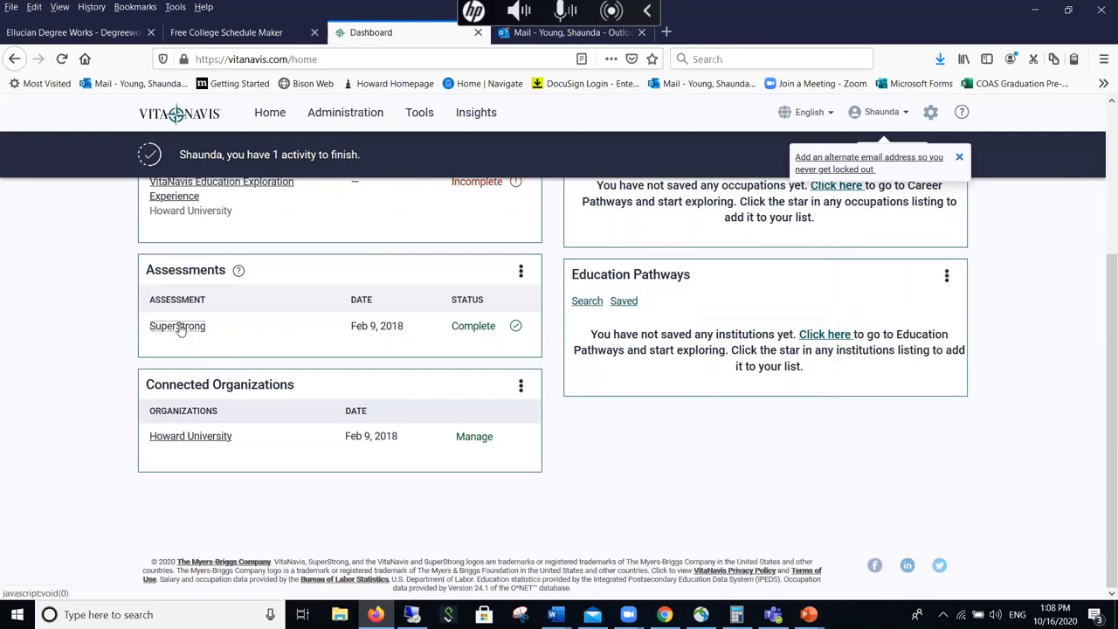
pyautogui.click(178, 327)
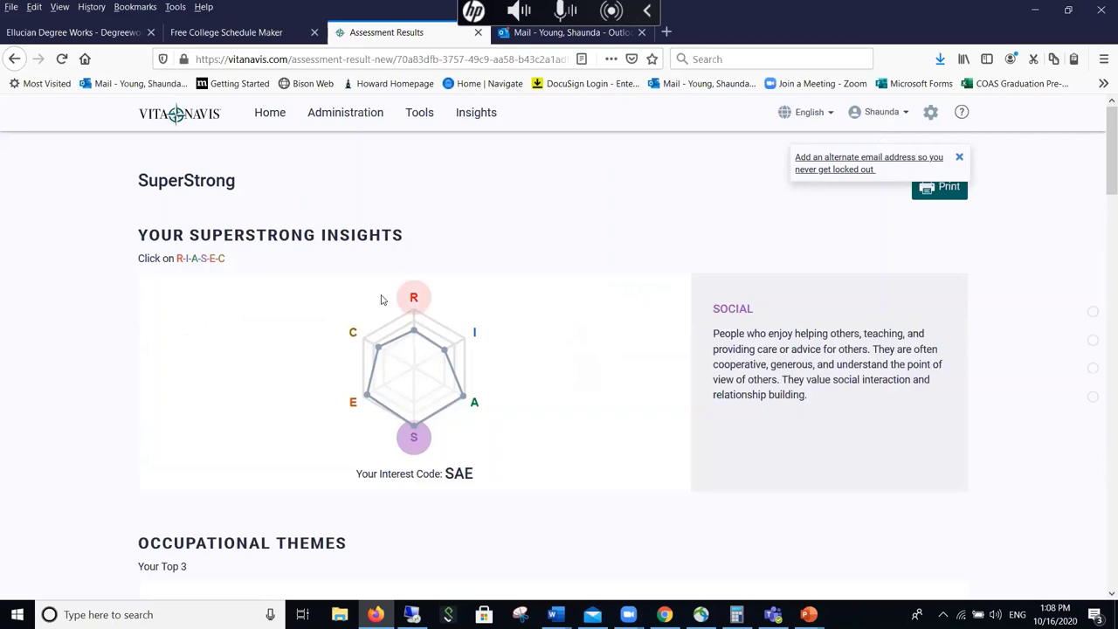
# Review the SuperStrong results, covering the occupational themes, personal styles and top career interests.
pyautogui.scroll(-3, 381, 300)
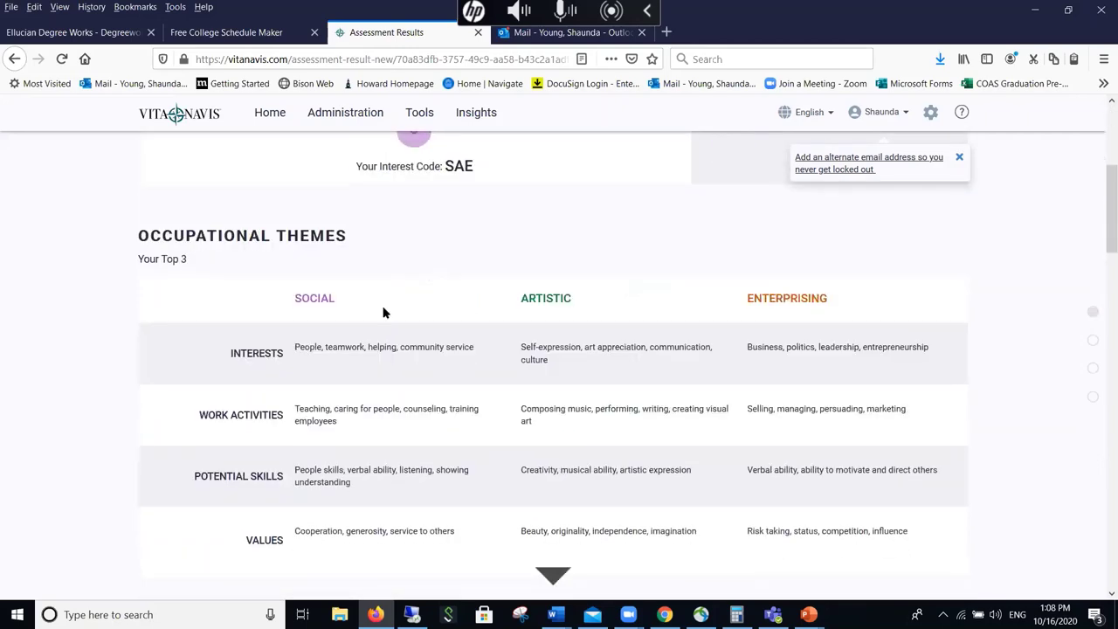
pyautogui.scroll(-1, 382, 312)
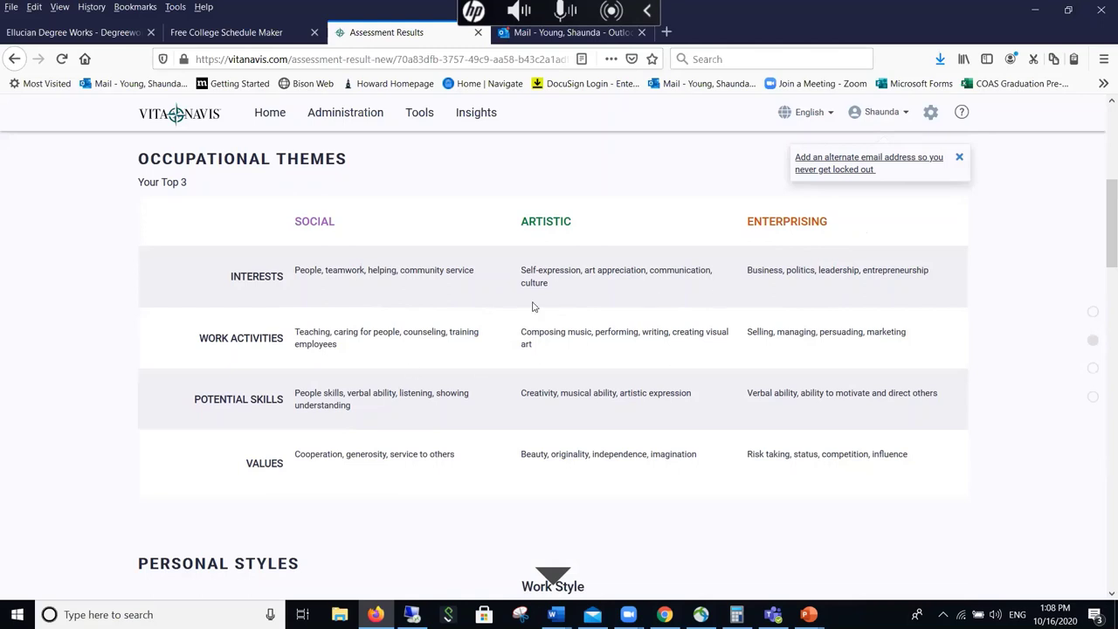
pyautogui.scroll(-4, 614, 378)
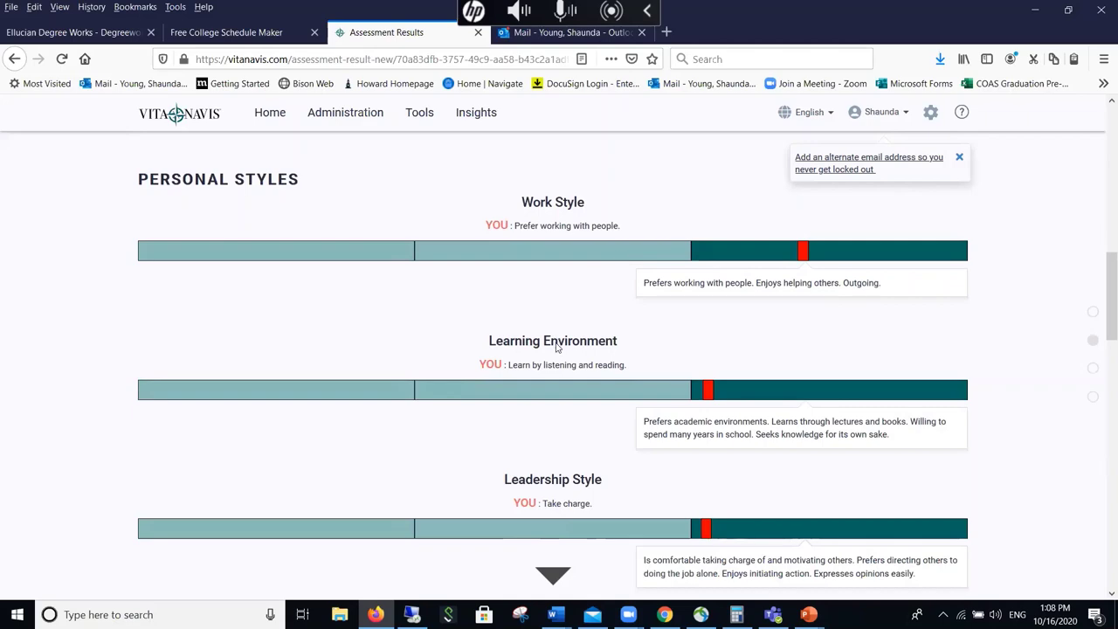
pyautogui.scroll(-2, 587, 327)
pyautogui.scroll(-2, 586, 327)
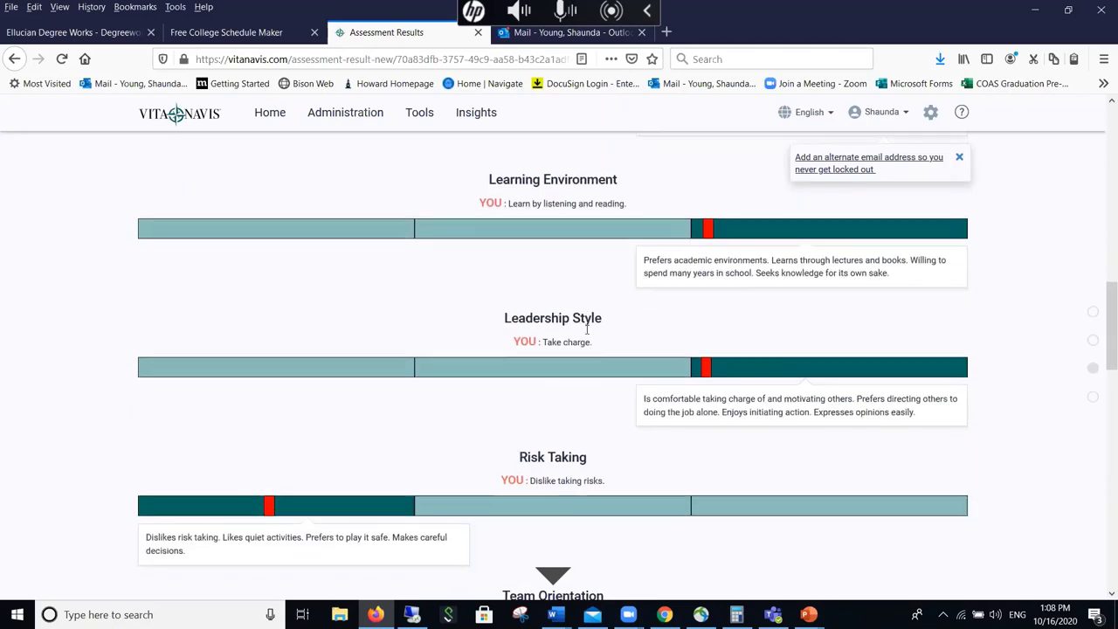
pyautogui.scroll(-2, 622, 408)
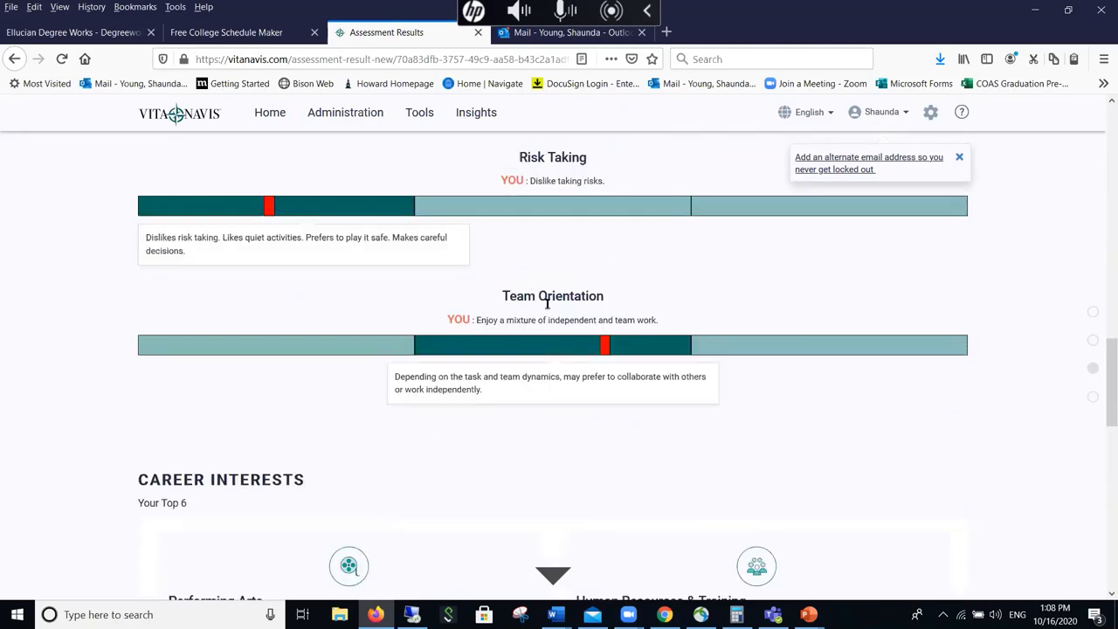
pyautogui.scroll(-1, 474, 323)
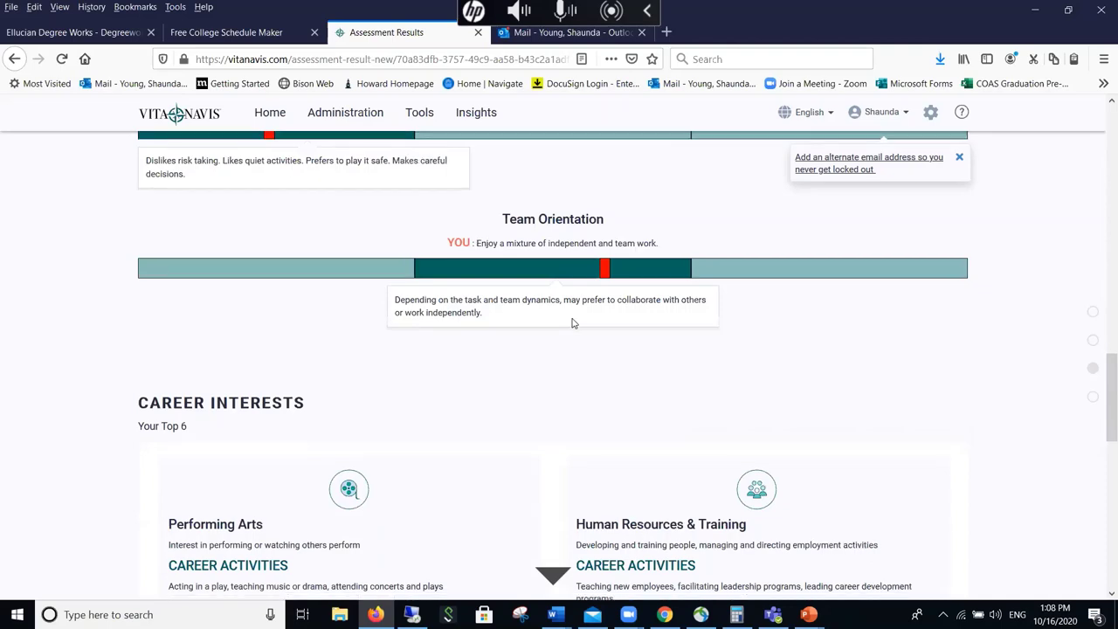
pyautogui.scroll(-3, 572, 323)
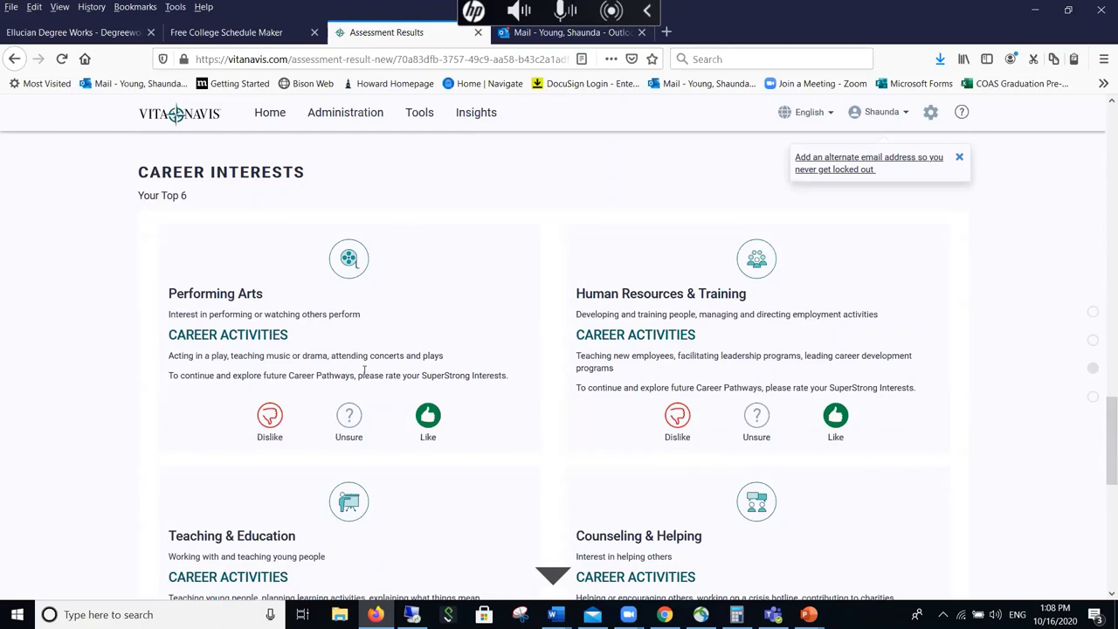
pyautogui.scroll(-2, 349, 303)
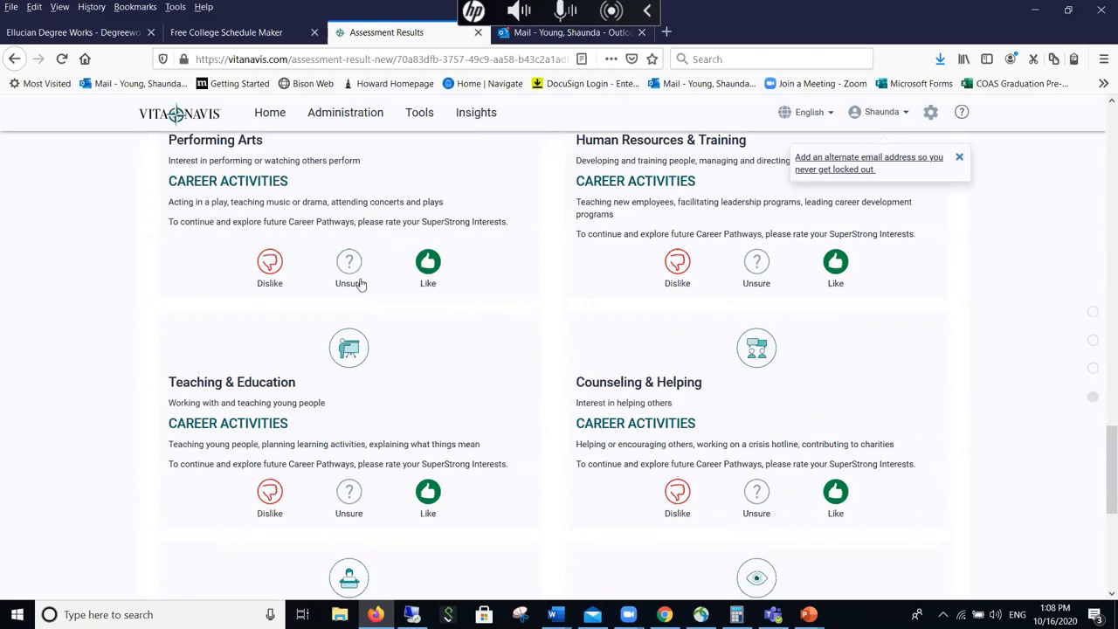
pyautogui.scroll(-1, 357, 288)
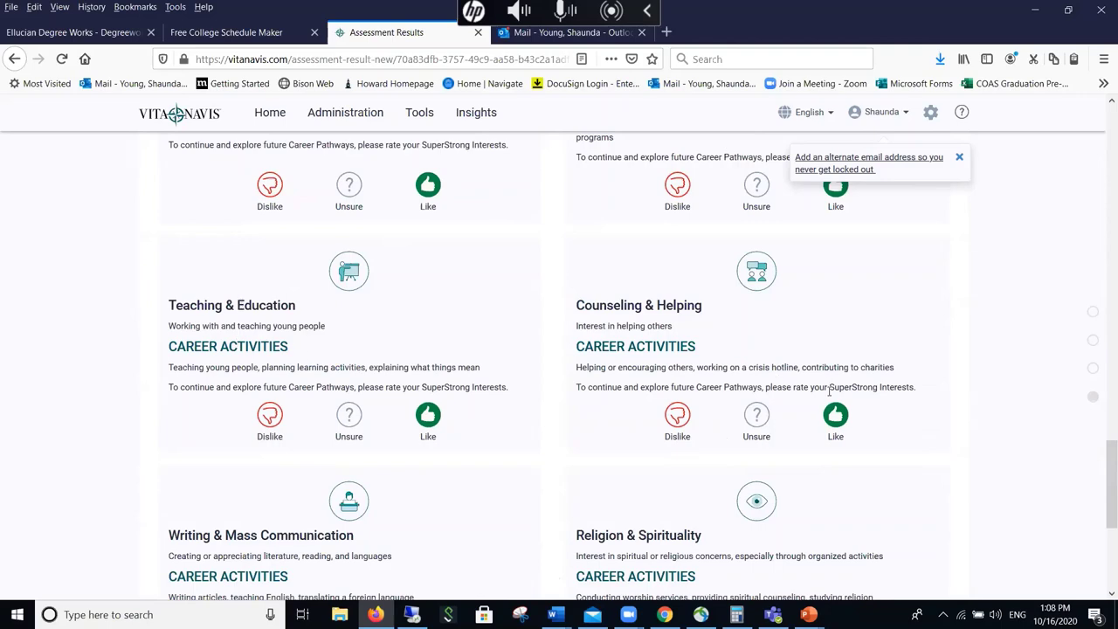
# Save the existing career interest ratings at the end of the SuperStrong results.
pyautogui.scroll(-4, 799, 367)
pyautogui.click(540, 404)
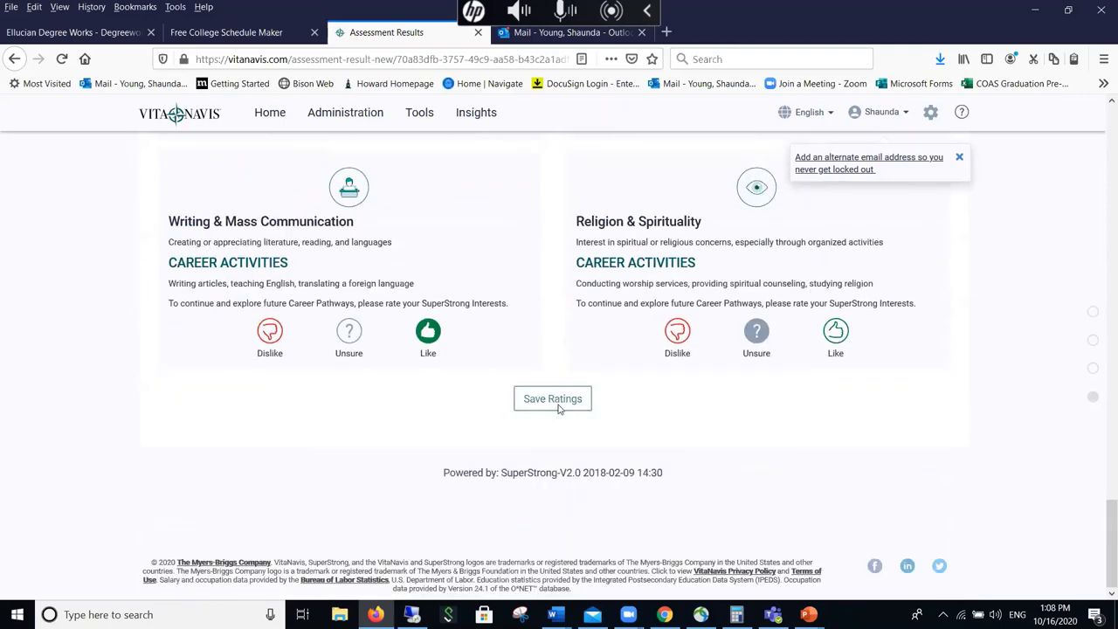
pyautogui.click(559, 406)
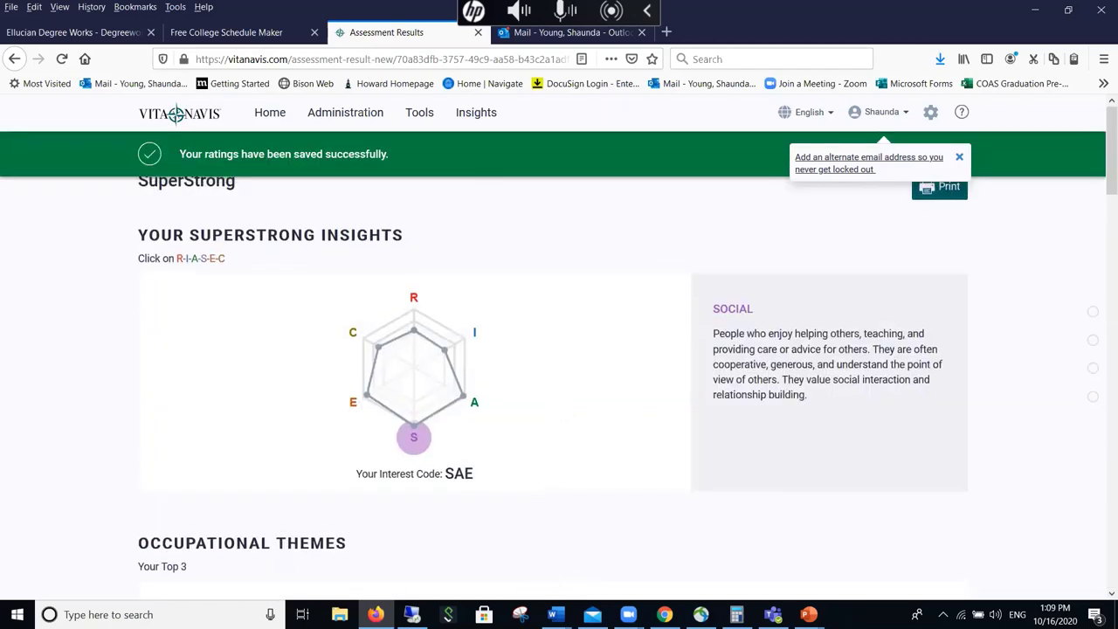
# Dismiss the alternate email notice and the ratings banner, then open the Career Pathways list.
pyautogui.click(959, 158)
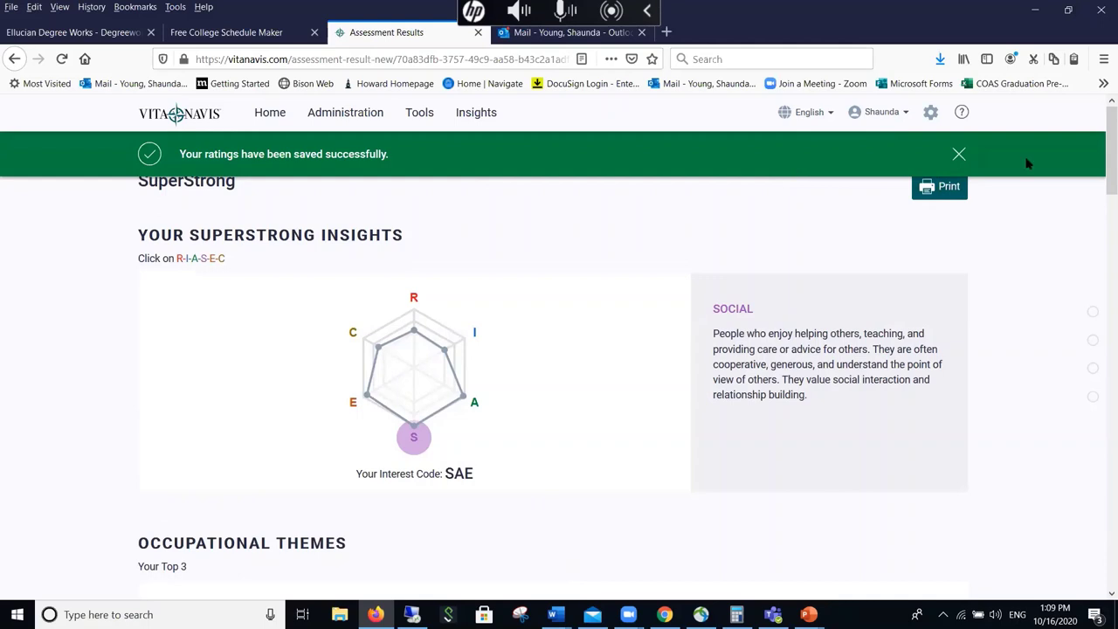
pyautogui.click(959, 154)
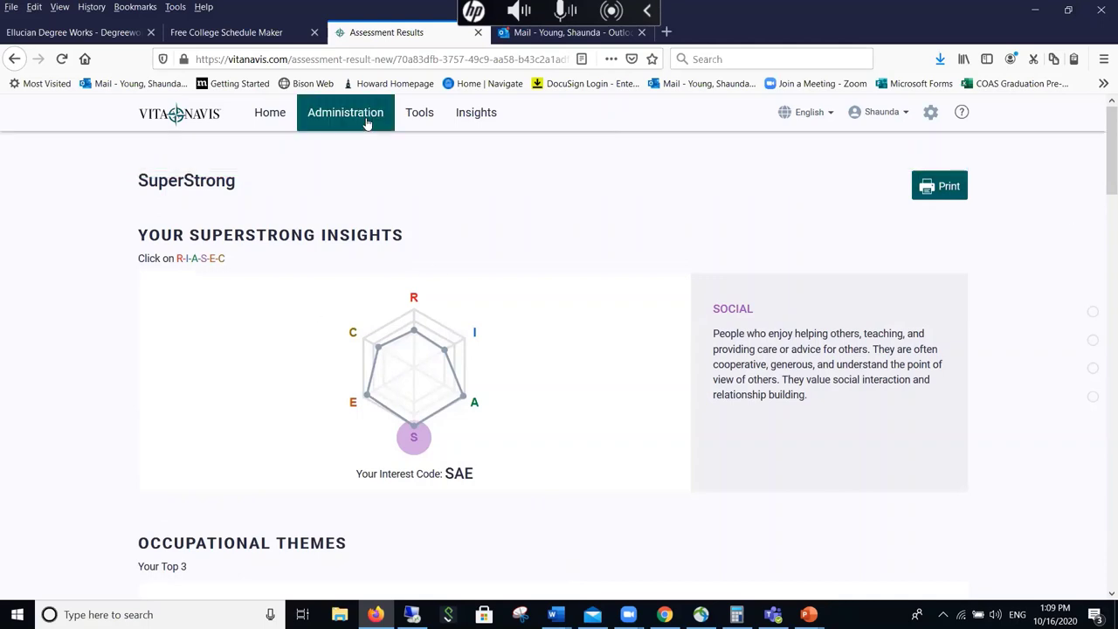
pyautogui.moveTo(419, 116)
pyautogui.click(222, 148)
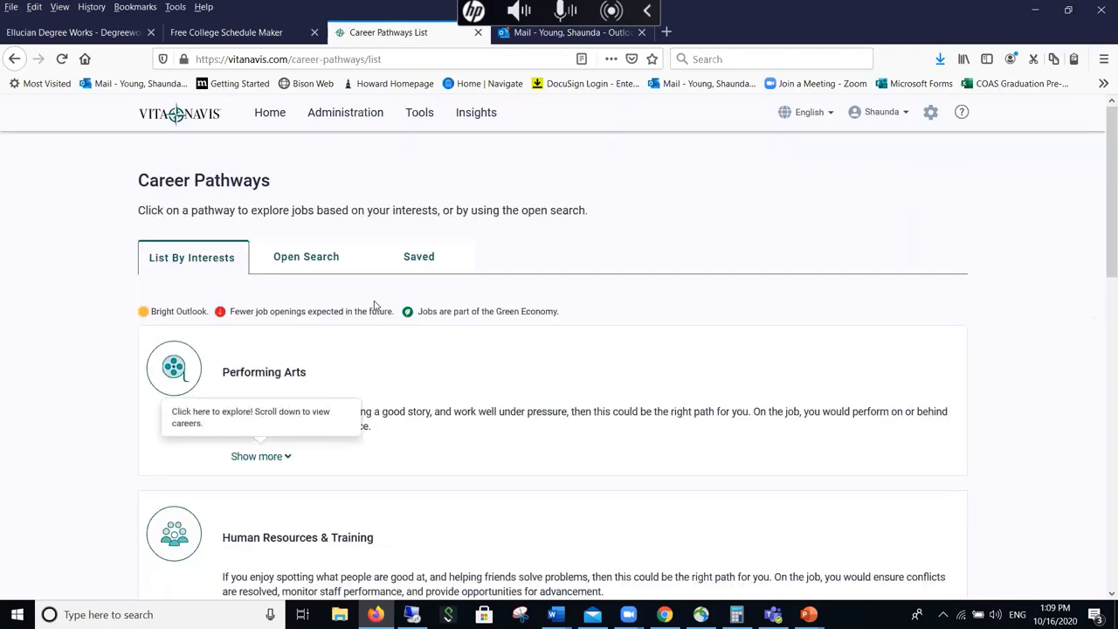
# Expand the Performing Arts pathway and look through its list of careers.
pyautogui.scroll(-3, 375, 307)
pyautogui.click(260, 306)
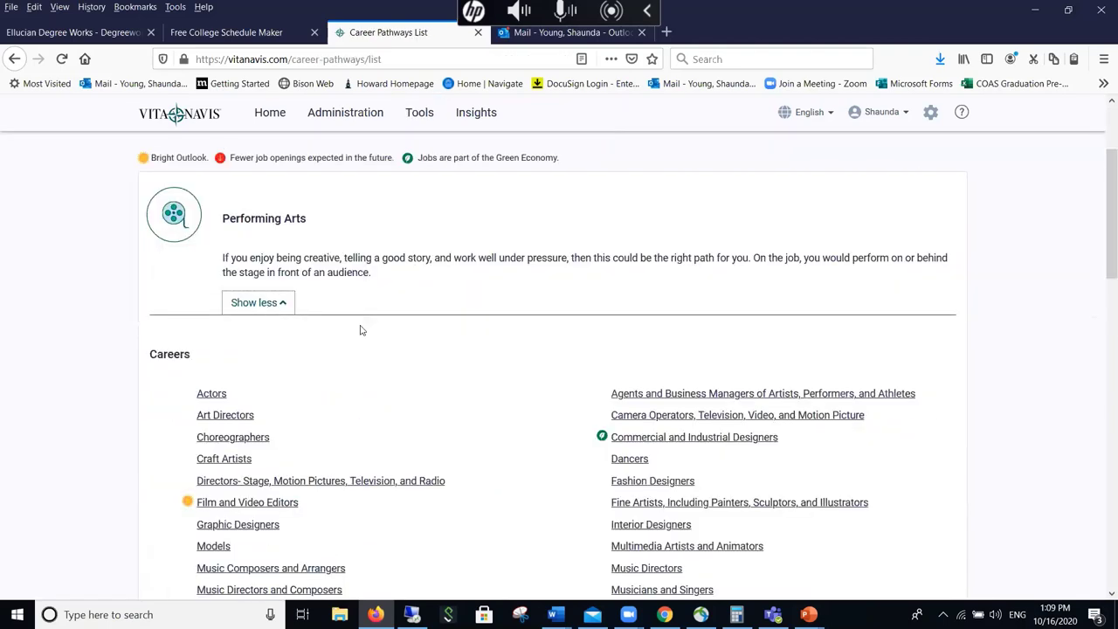
pyautogui.scroll(-6, 554, 316)
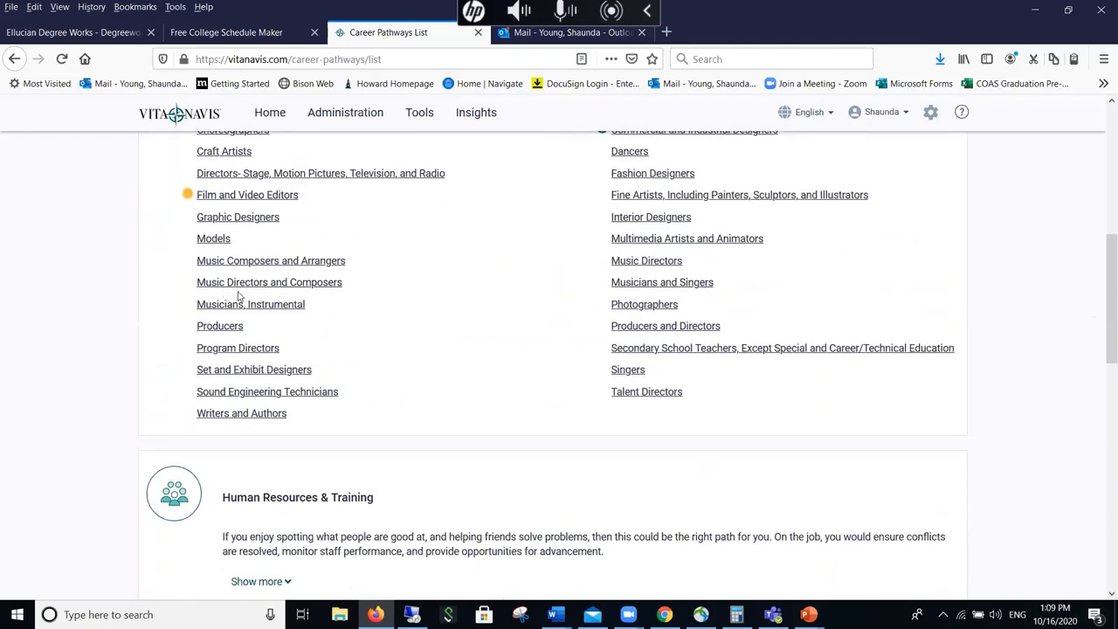
# Expand the Teaching & Education pathway and open the School Psychologists career profile.
pyautogui.scroll(-10, 334, 306)
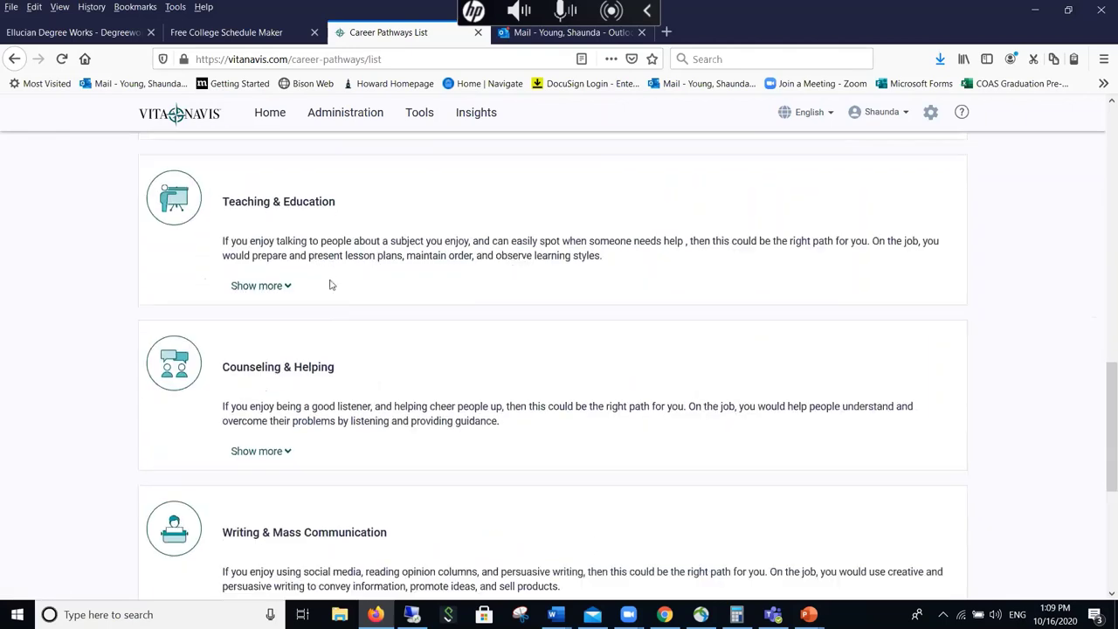
pyautogui.click(253, 286)
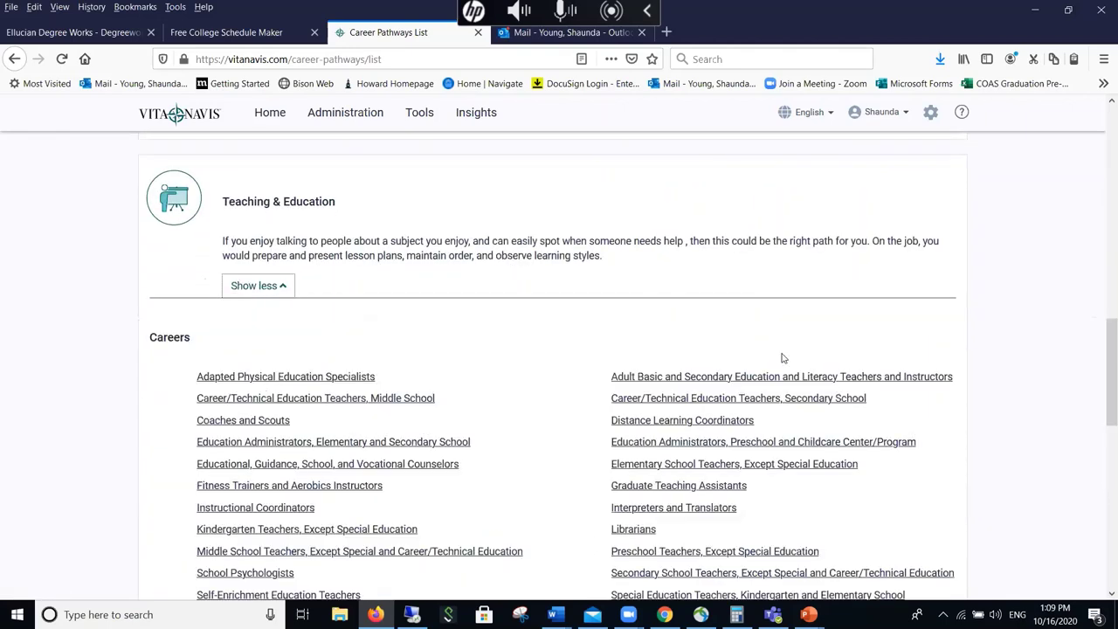
pyautogui.scroll(-3, 782, 353)
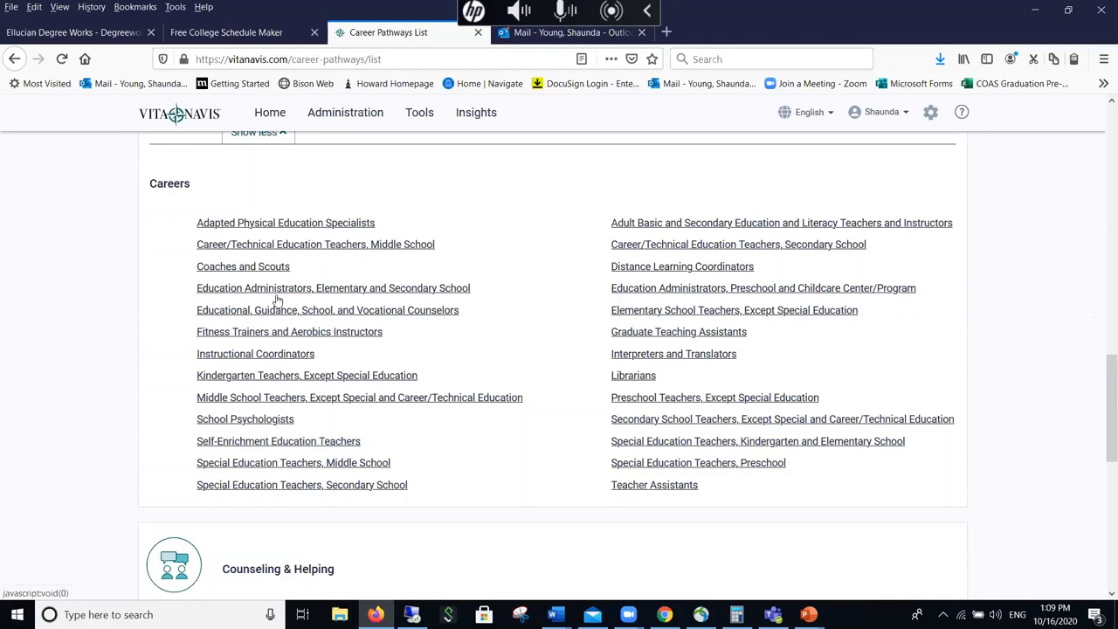
pyautogui.click(254, 420)
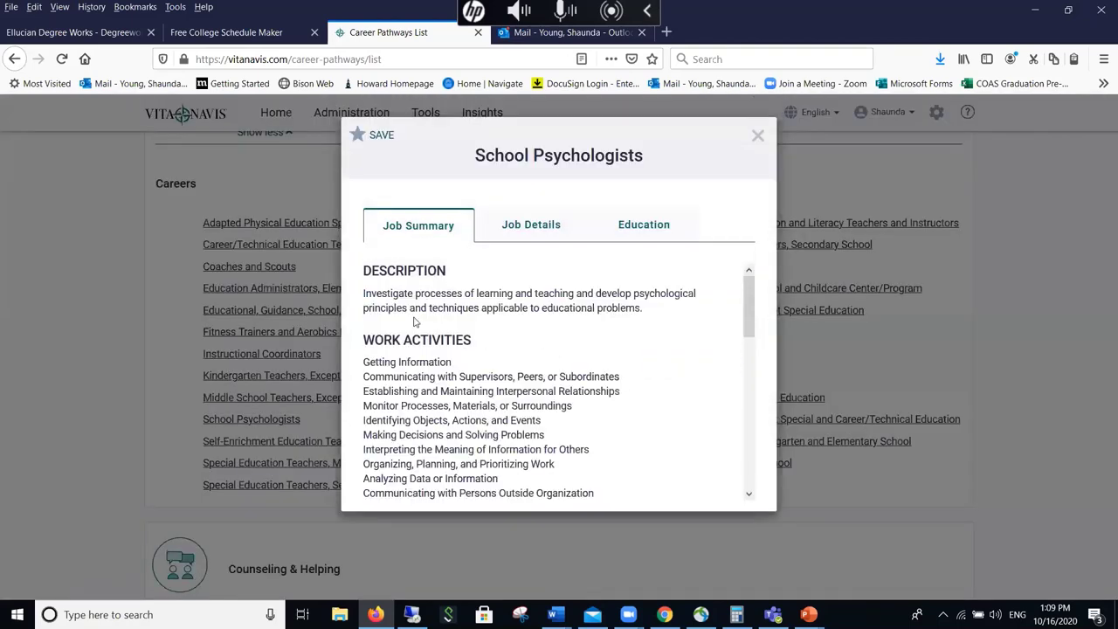
# Review the School Psychologists job summary, covering work activities, the salary range chart and the job outlook table.
pyautogui.scroll(-2, 421, 289)
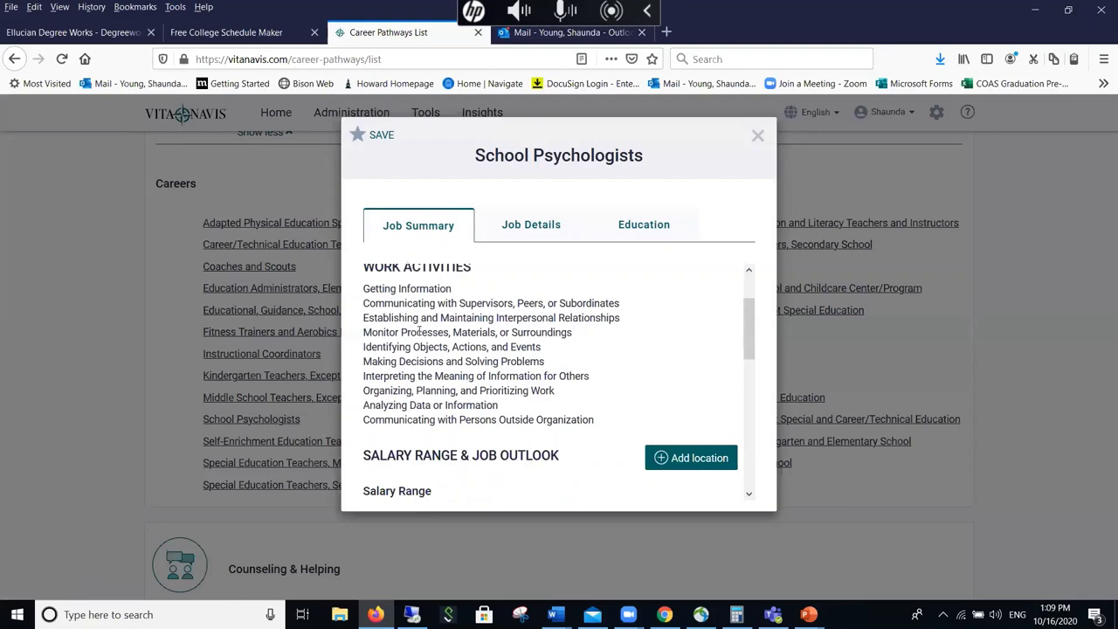
pyautogui.scroll(-6, 465, 360)
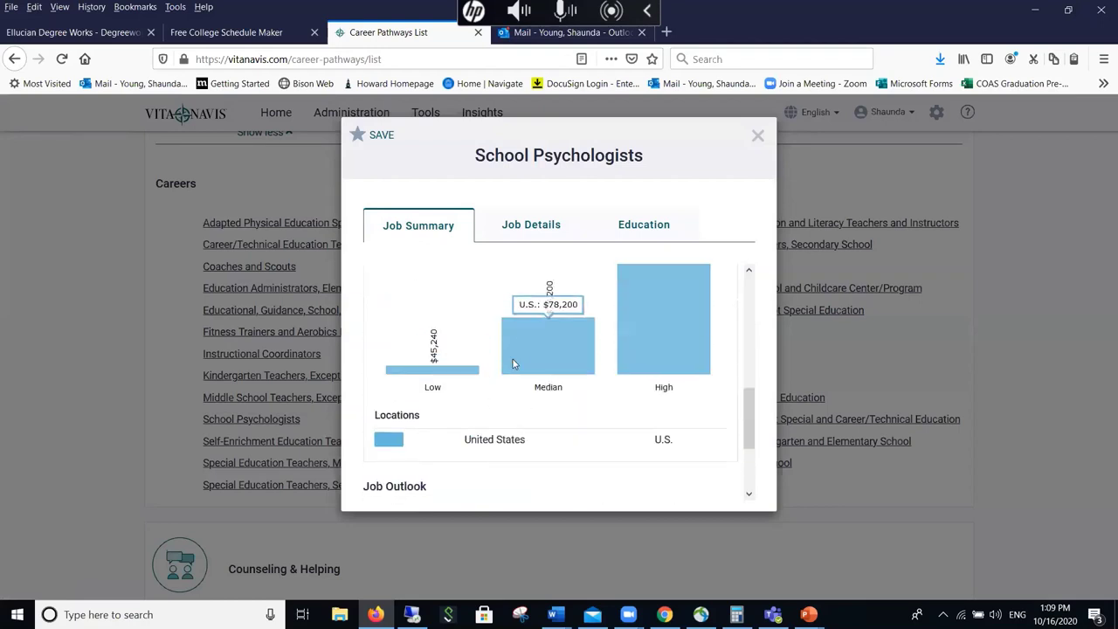
pyautogui.scroll(-3, 505, 384)
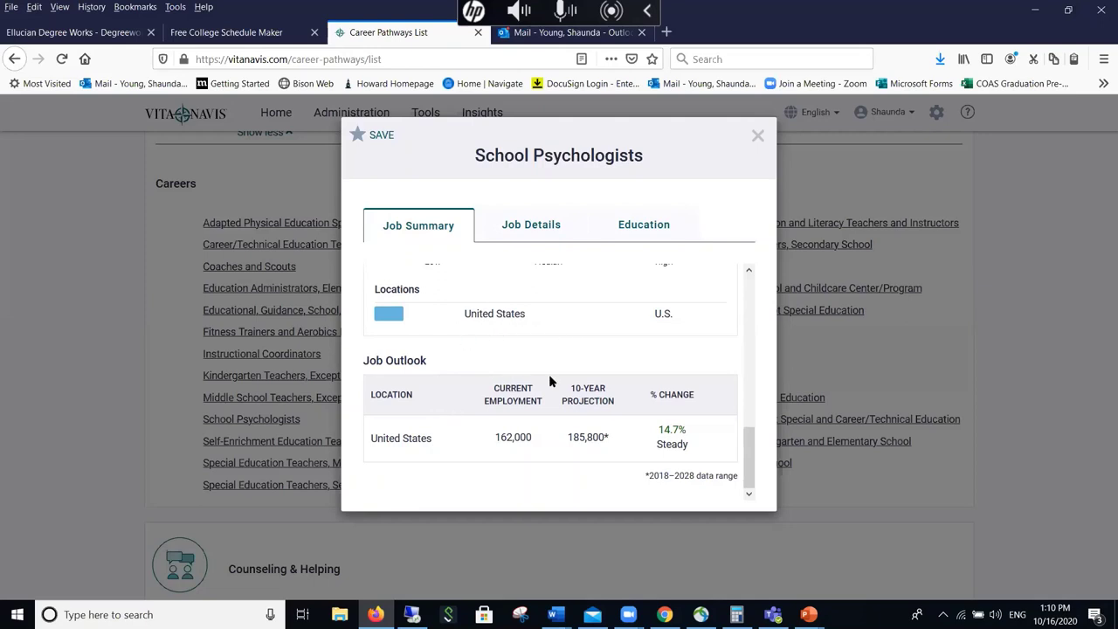
pyautogui.scroll(2, 543, 330)
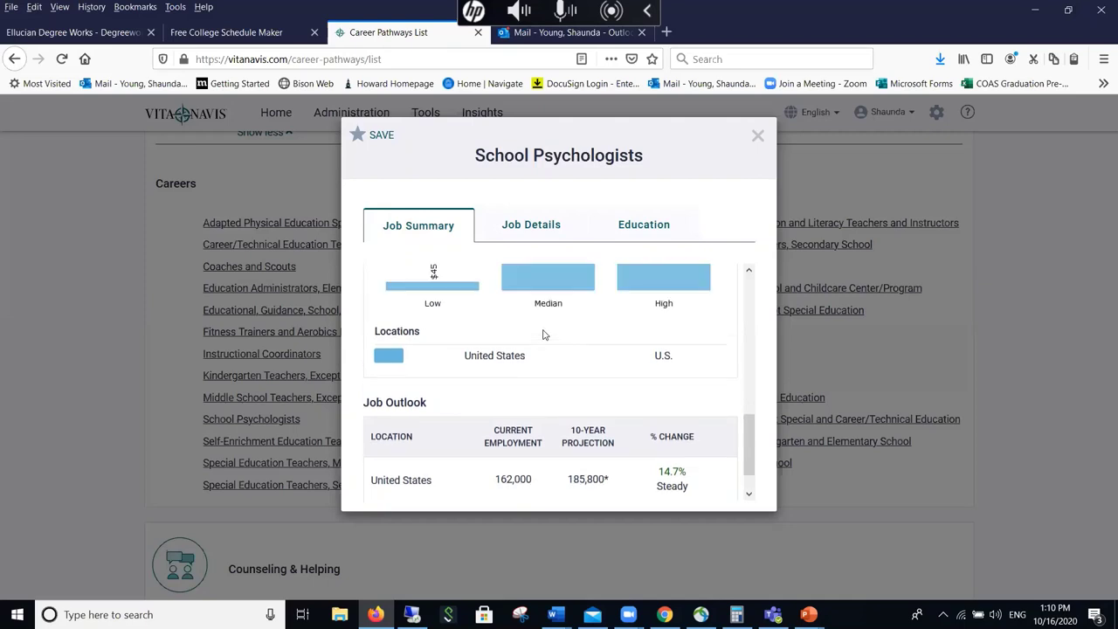
pyautogui.scroll(-2, 544, 328)
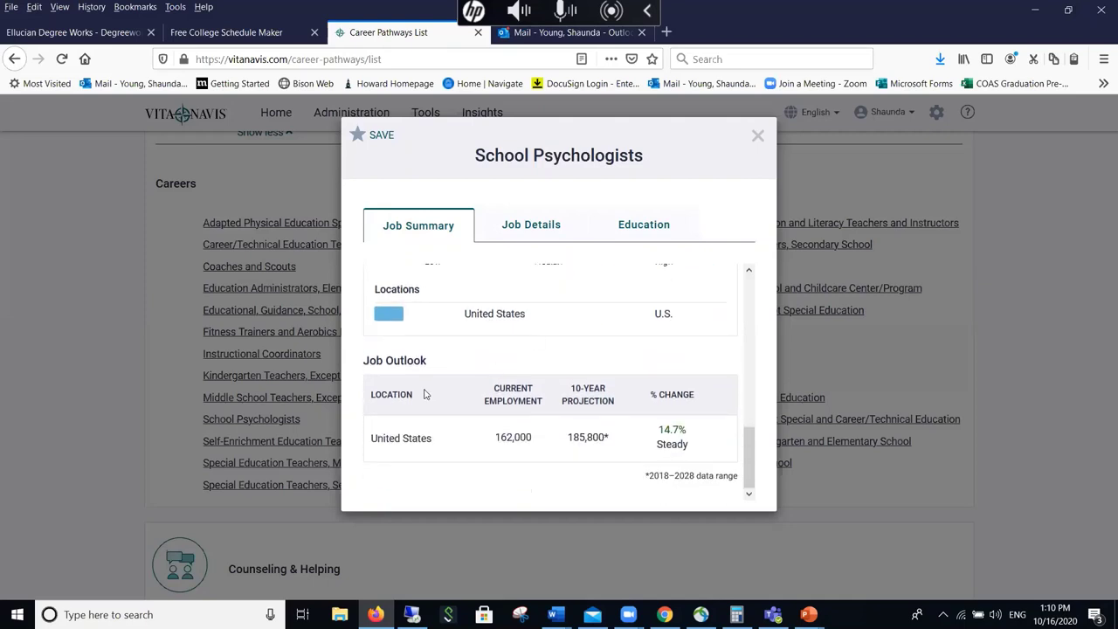
# Open the job details for School Psychologists and examine the knowledge, education level and on-the-job training requirements.
pyautogui.click(562, 227)
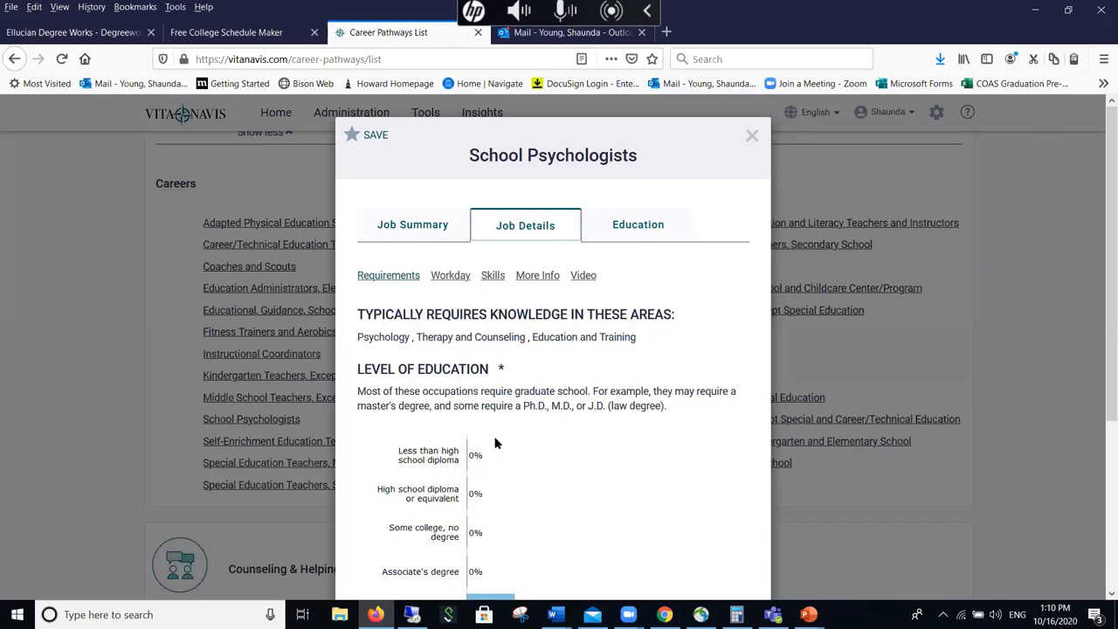
pyautogui.scroll(-3, 507, 441)
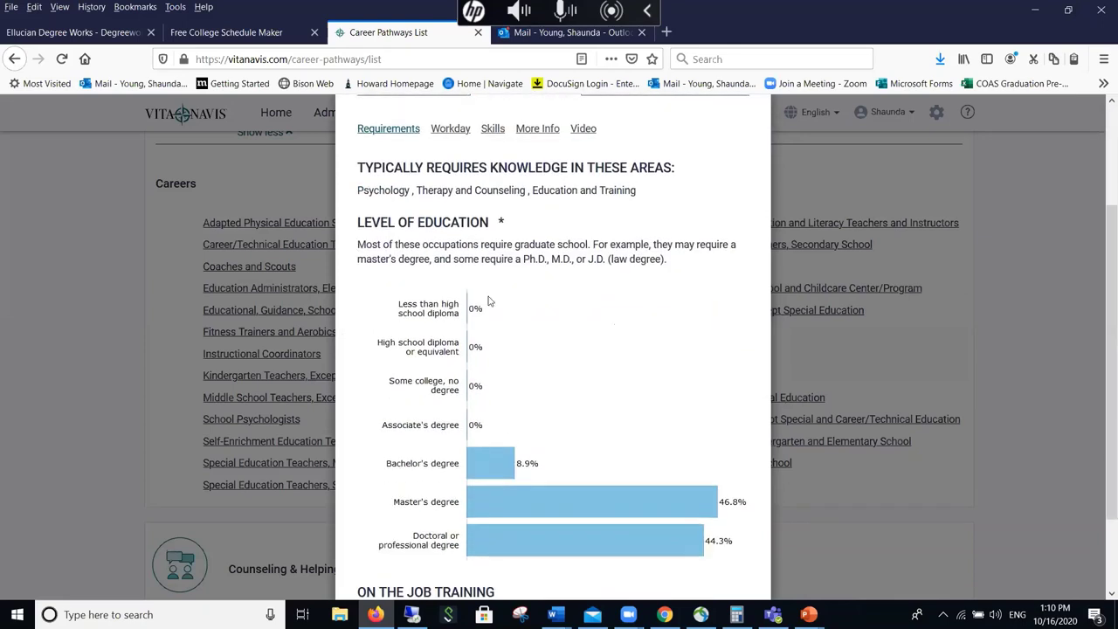
pyautogui.scroll(-2, 490, 317)
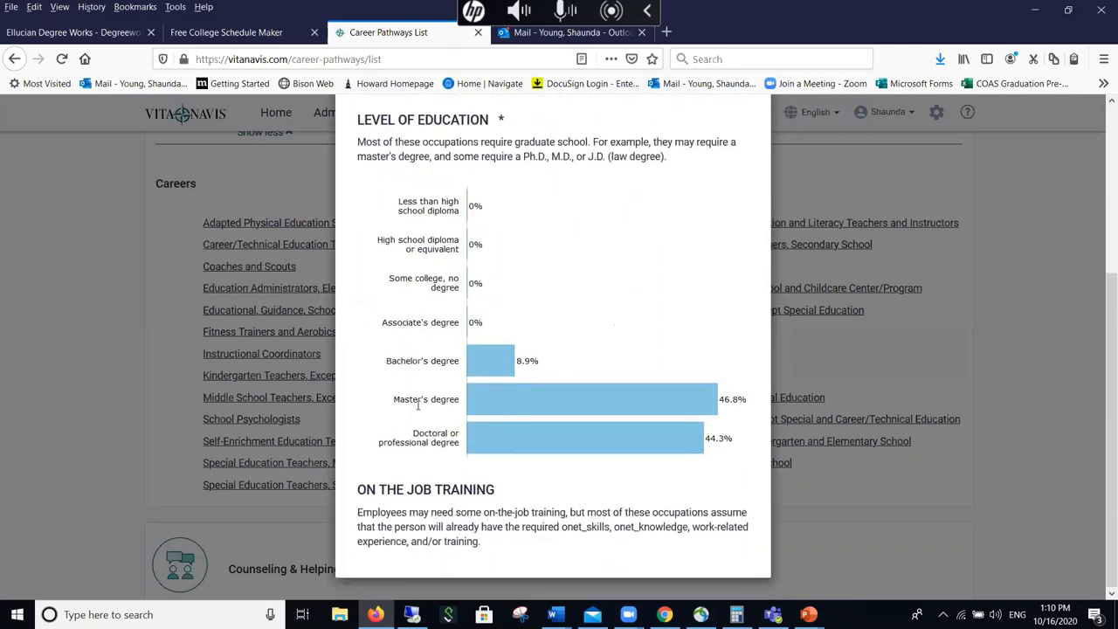
pyautogui.moveTo(559, 422)
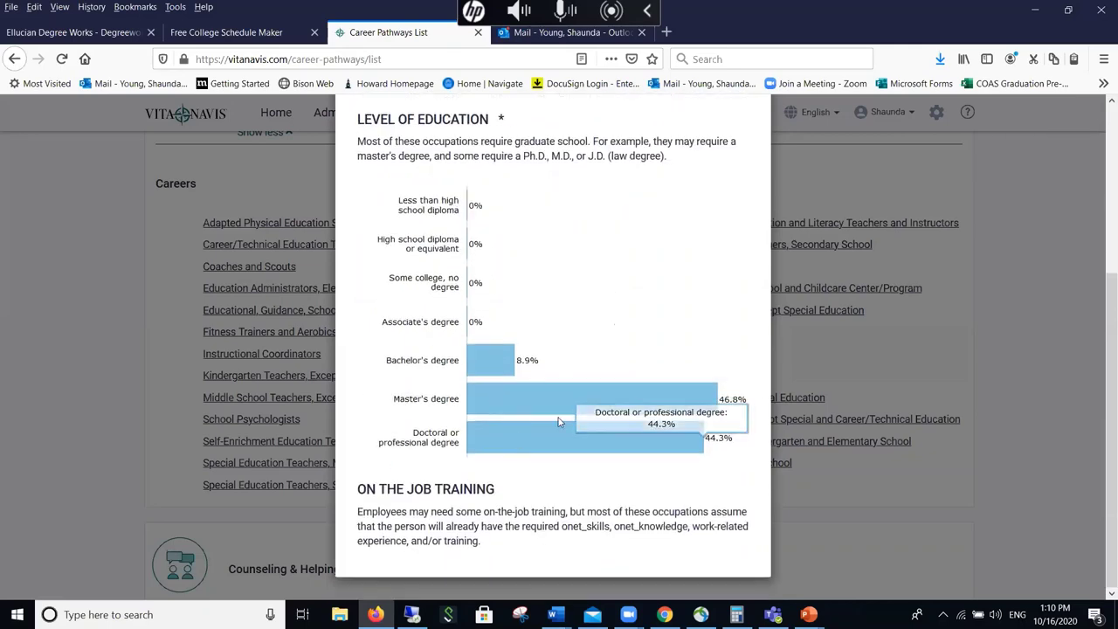
pyautogui.scroll(5, 559, 417)
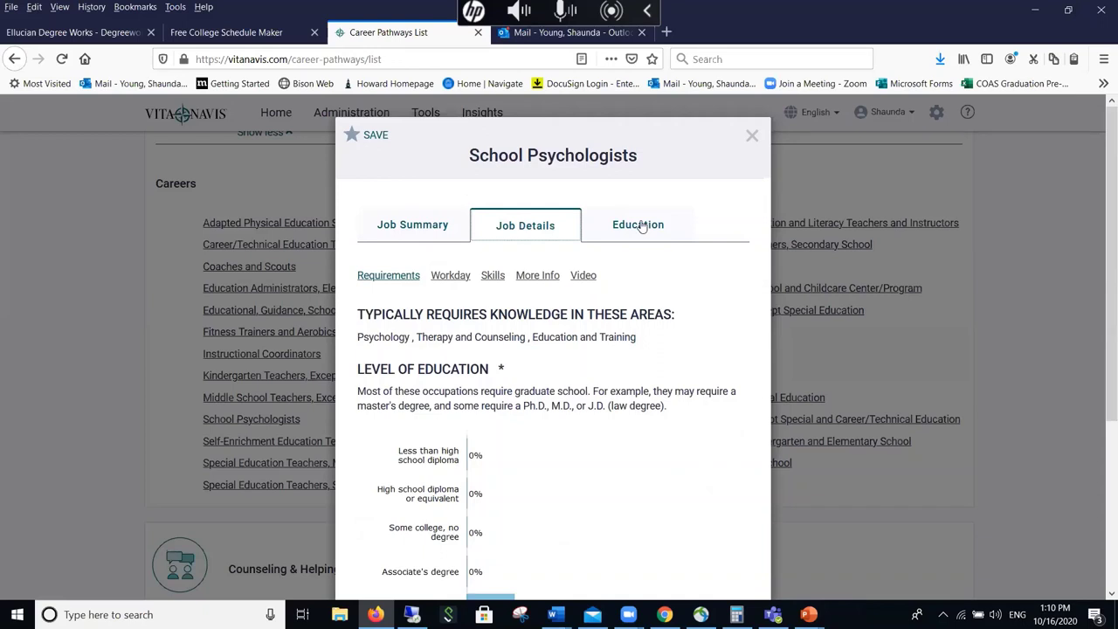
# Review the related education programs for School Psychologists, then close the career profile.
pyautogui.click(642, 226)
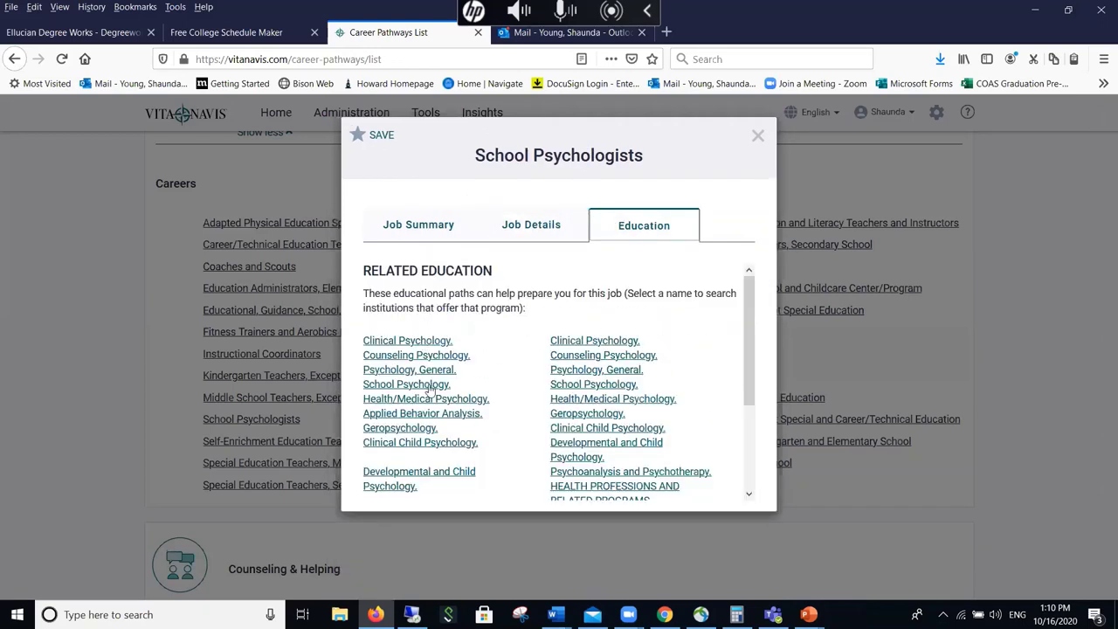
pyautogui.scroll(-3, 531, 373)
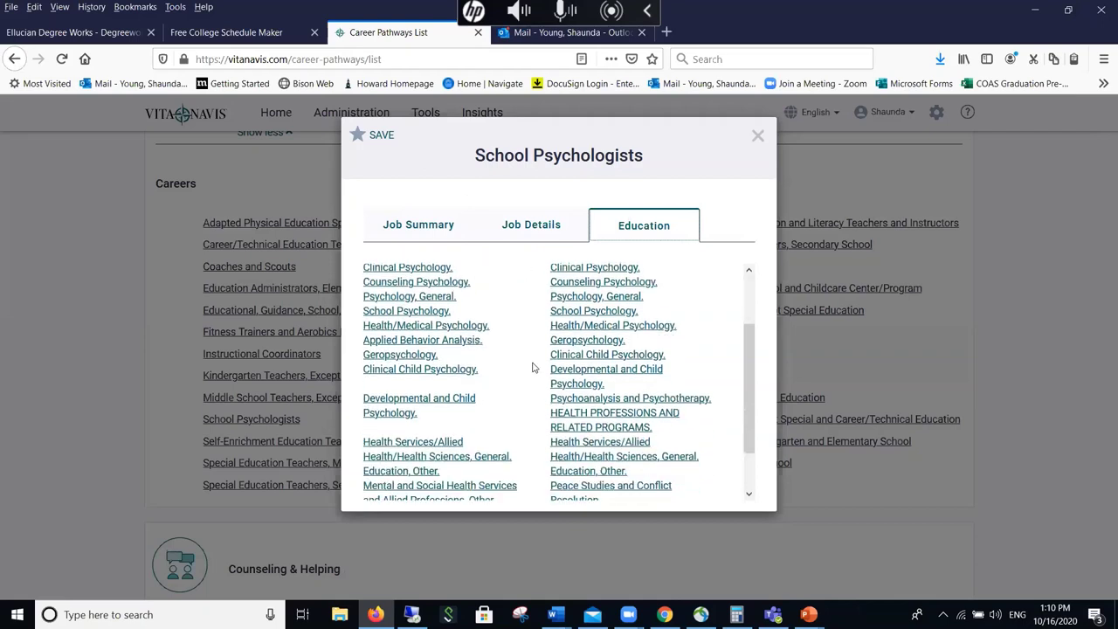
pyautogui.scroll(2, 532, 367)
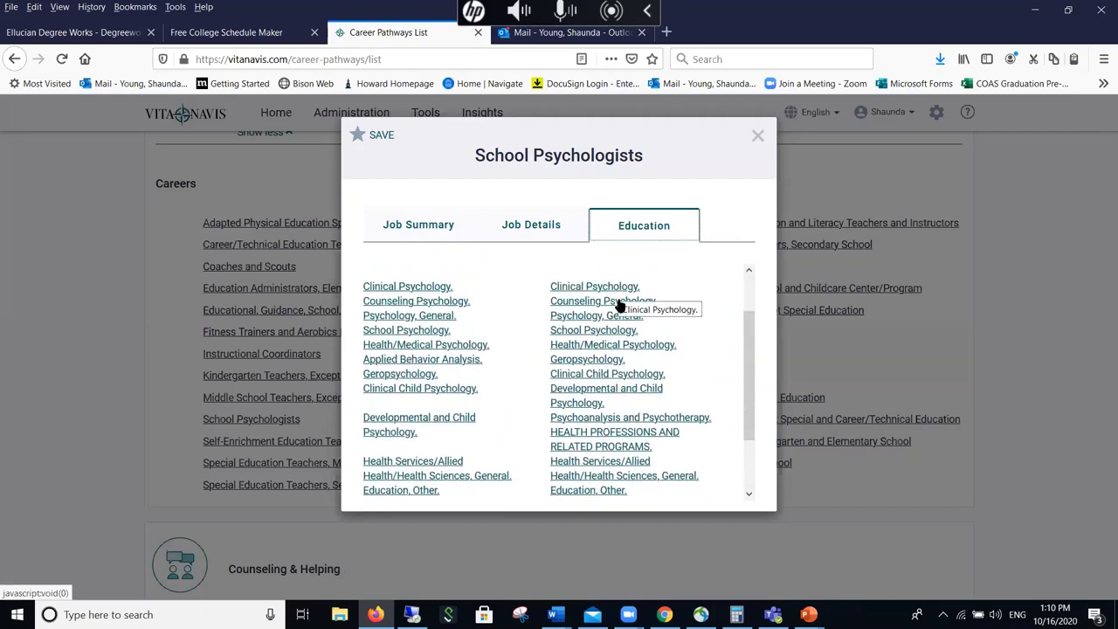
pyautogui.scroll(-2, 600, 422)
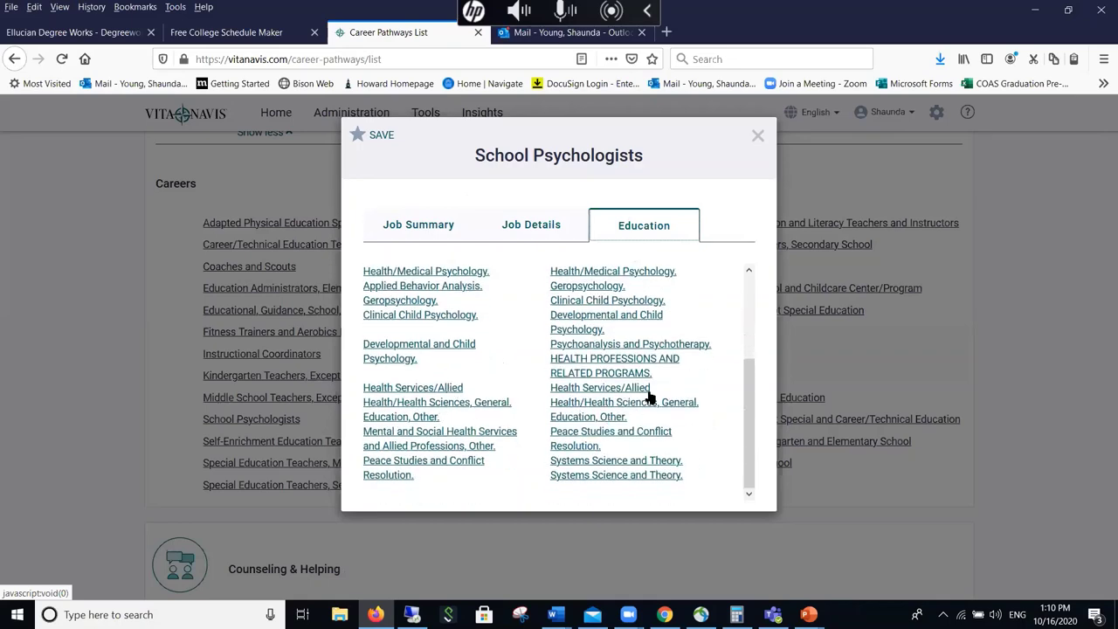
pyautogui.scroll(3, 650, 397)
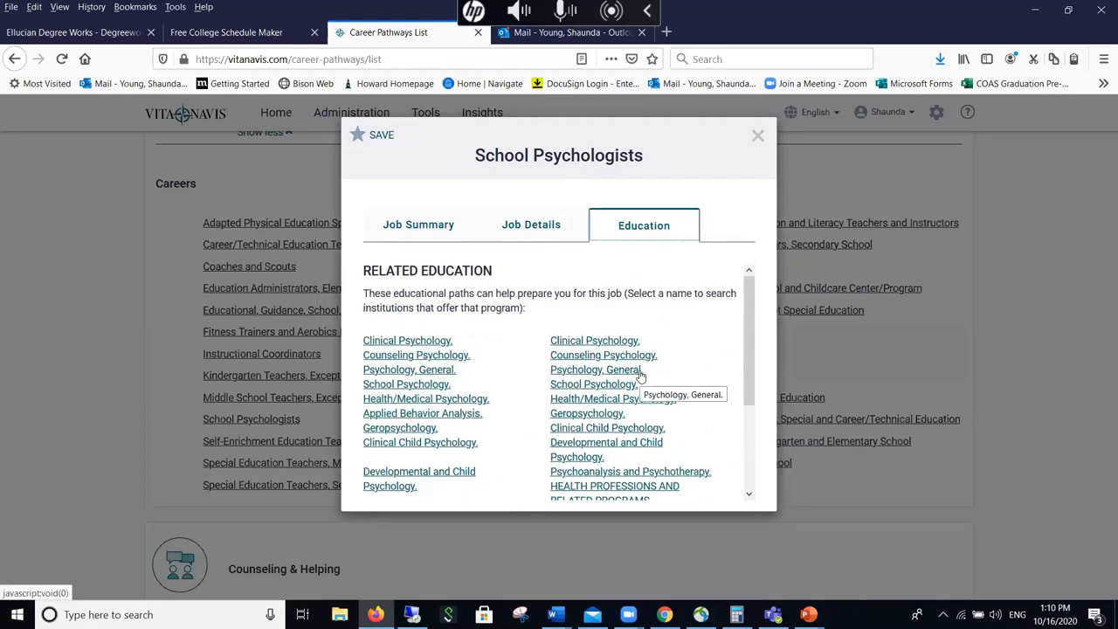
pyautogui.scroll(-3, 640, 373)
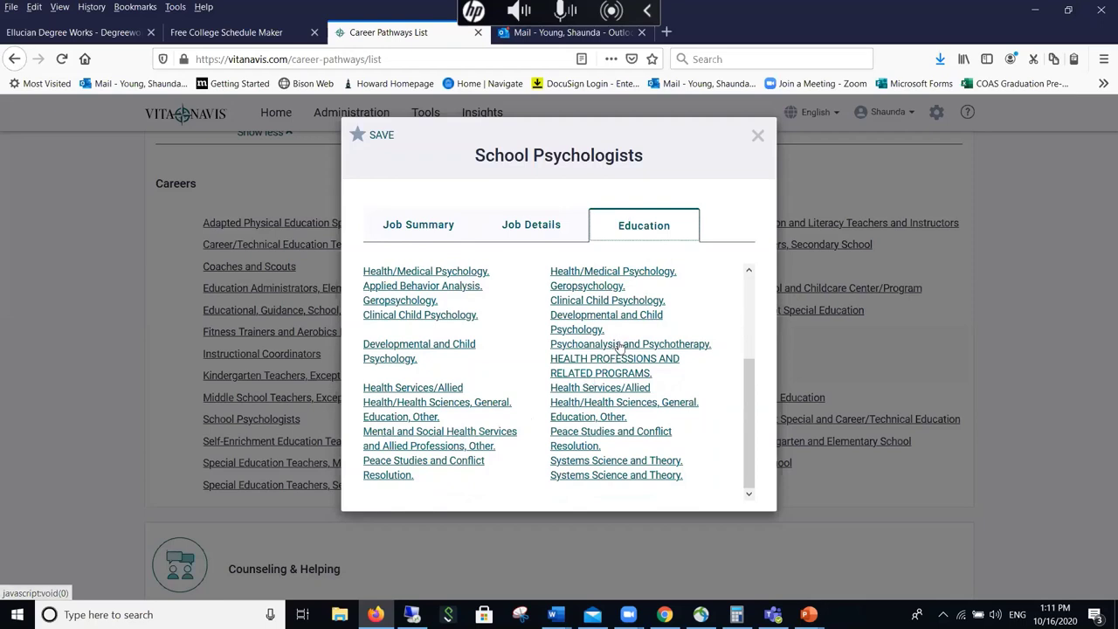
pyautogui.scroll(3, 628, 397)
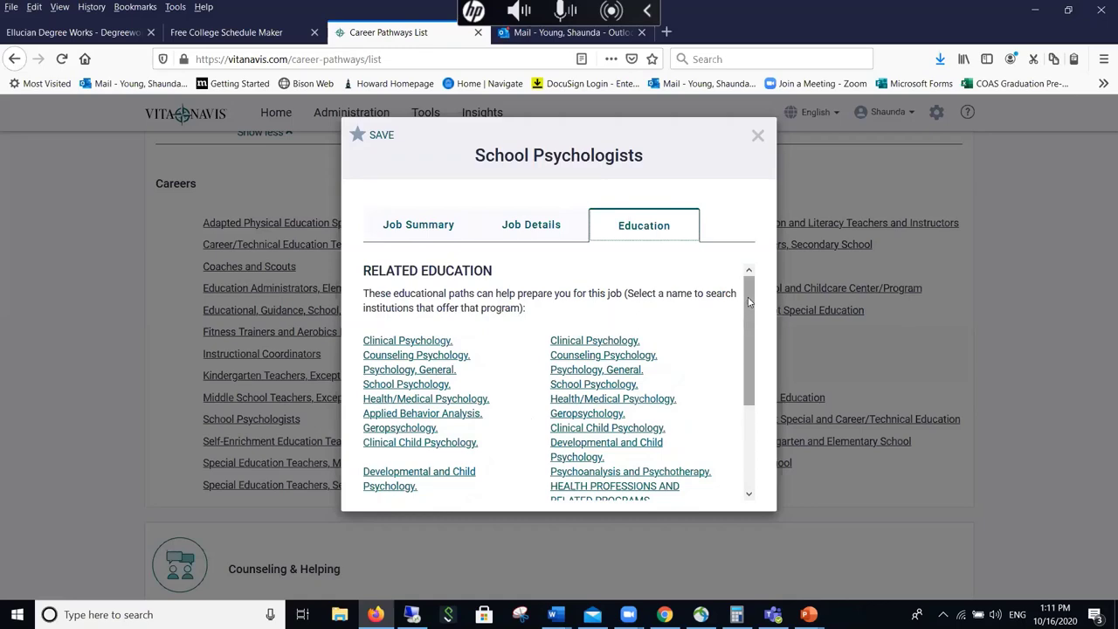
pyautogui.moveTo(747, 310); pyautogui.dragTo(740, 387)
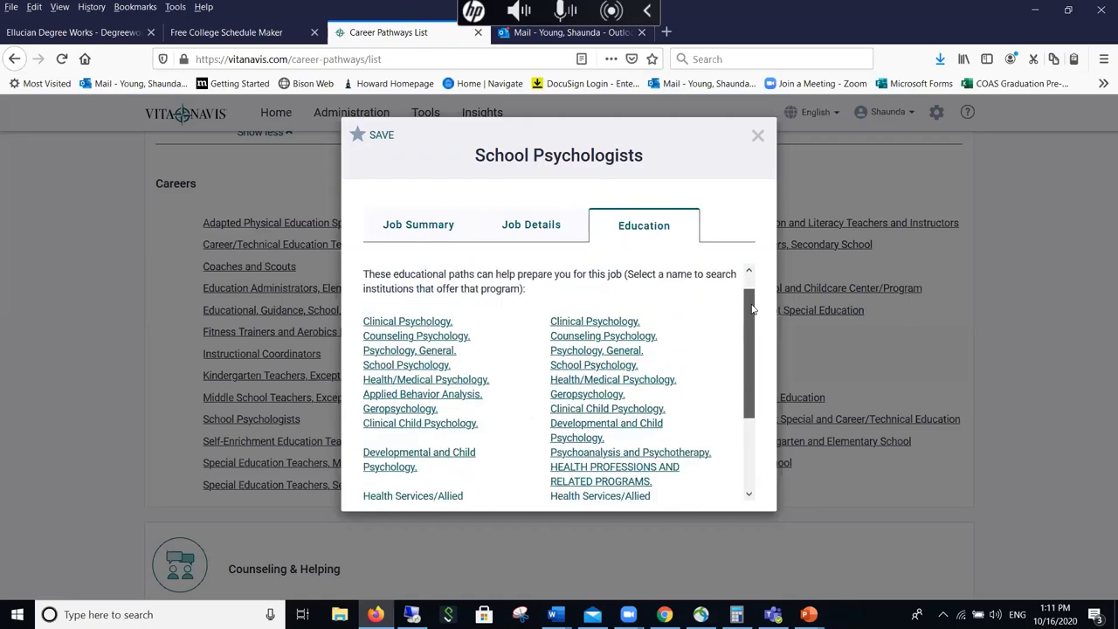
pyautogui.scroll(3, 749, 335)
pyautogui.scroll(-3, 611, 371)
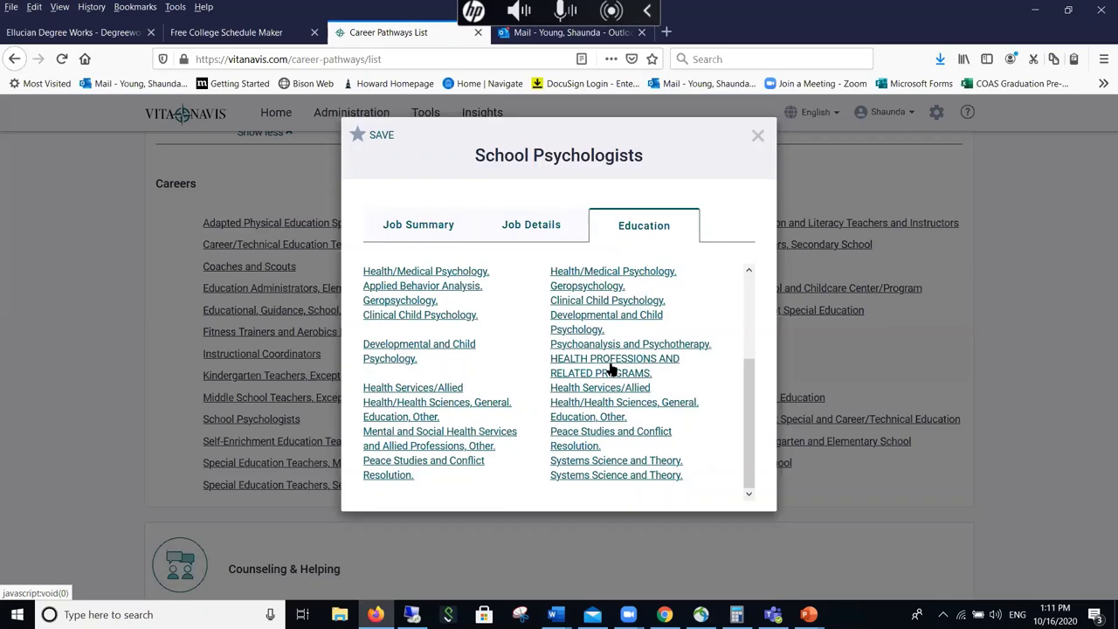
pyautogui.scroll(2, 611, 370)
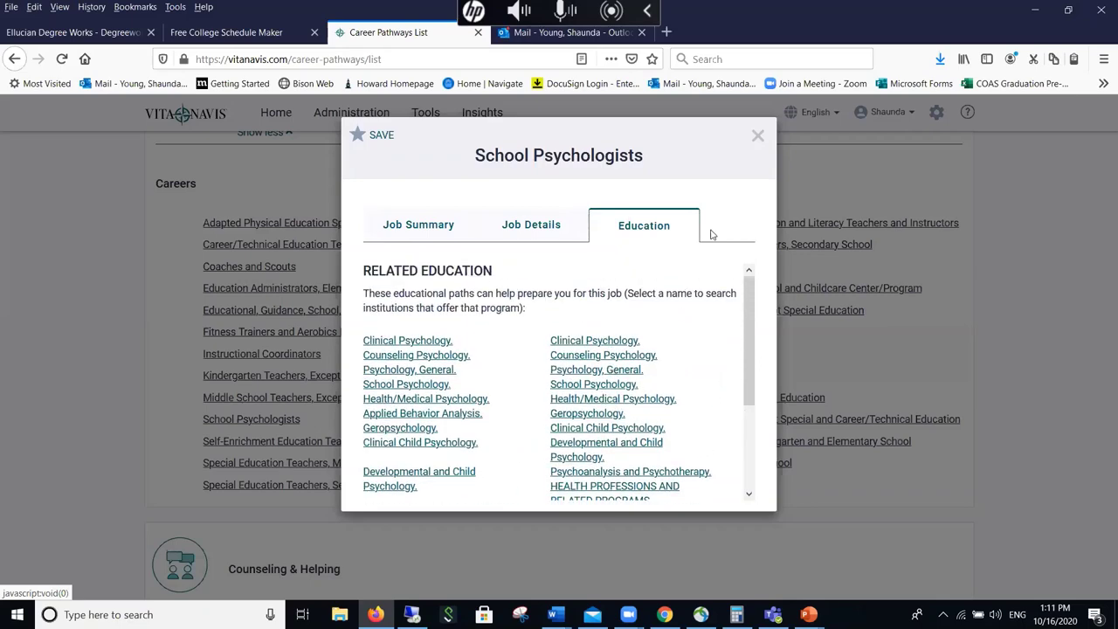
pyautogui.click(757, 136)
# Expand the Religion & Spirituality pathway at the end of the list to show its careers.
pyautogui.scroll(-7, 557, 328)
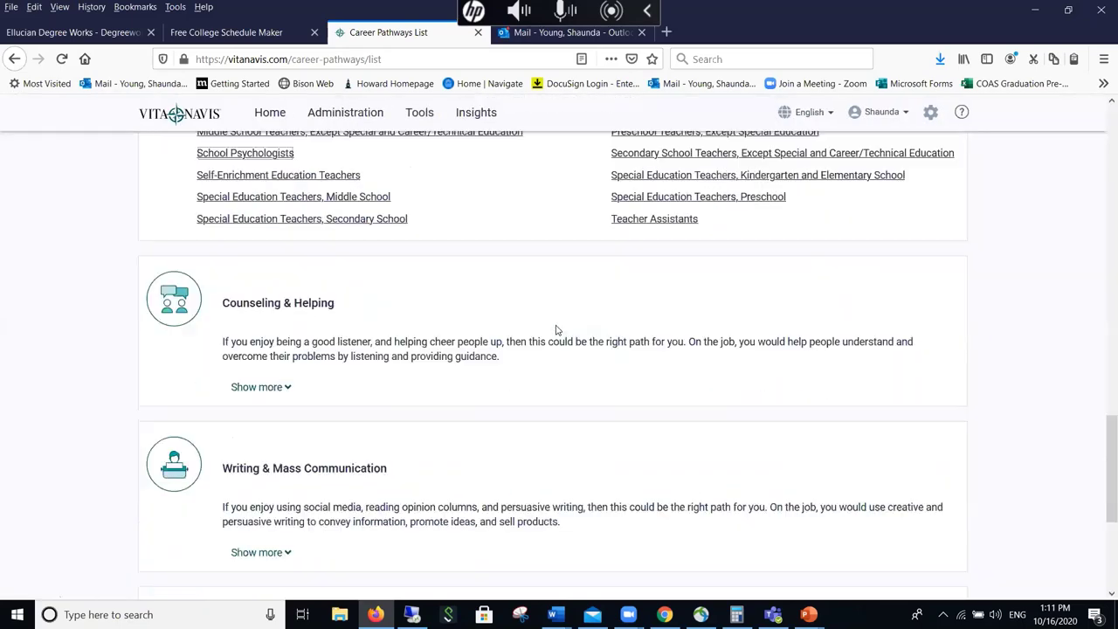
pyautogui.scroll(1, 556, 330)
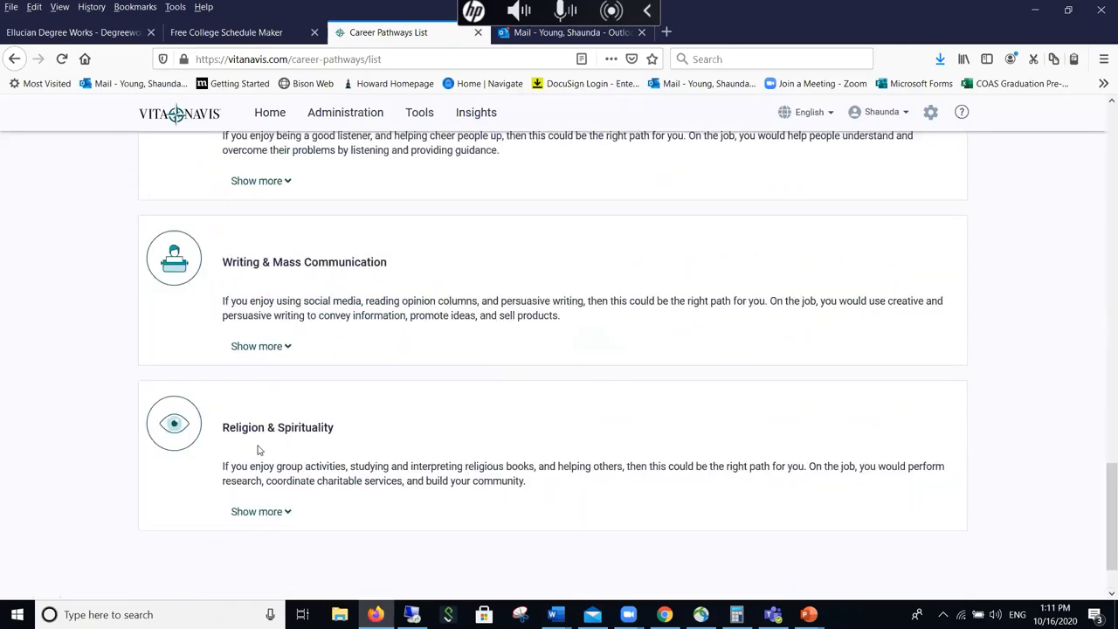
pyautogui.click(251, 514)
pyautogui.scroll(-2, 515, 354)
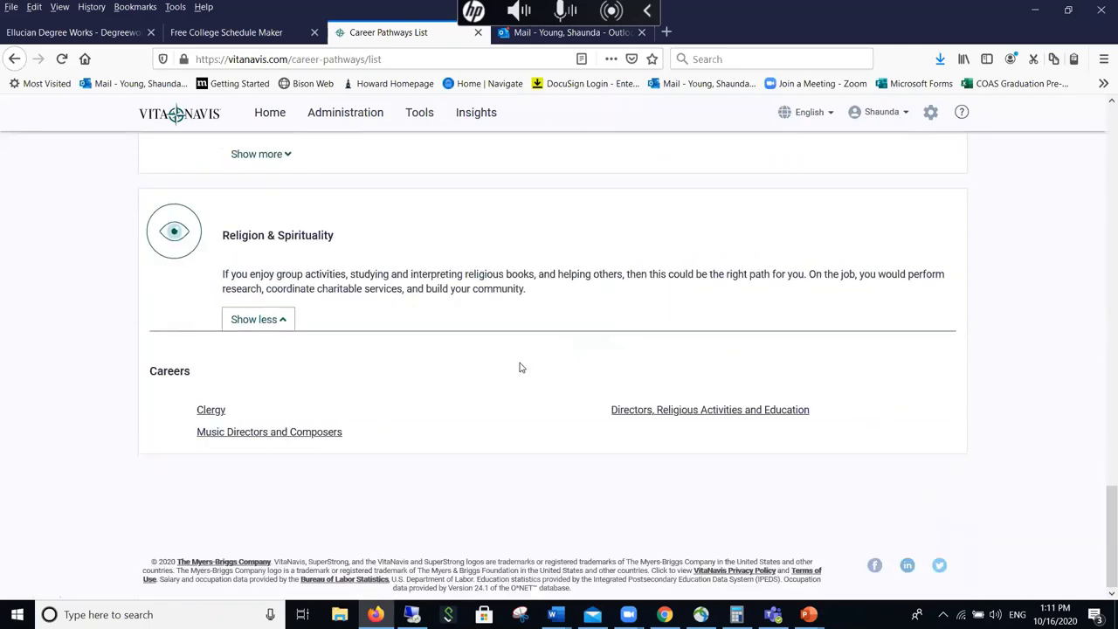
# Return to the start of the Career Pathways list and look over the Performing Arts careers and the pathways that follow.
pyautogui.scroll(10, 521, 371)
pyautogui.scroll(5, 523, 376)
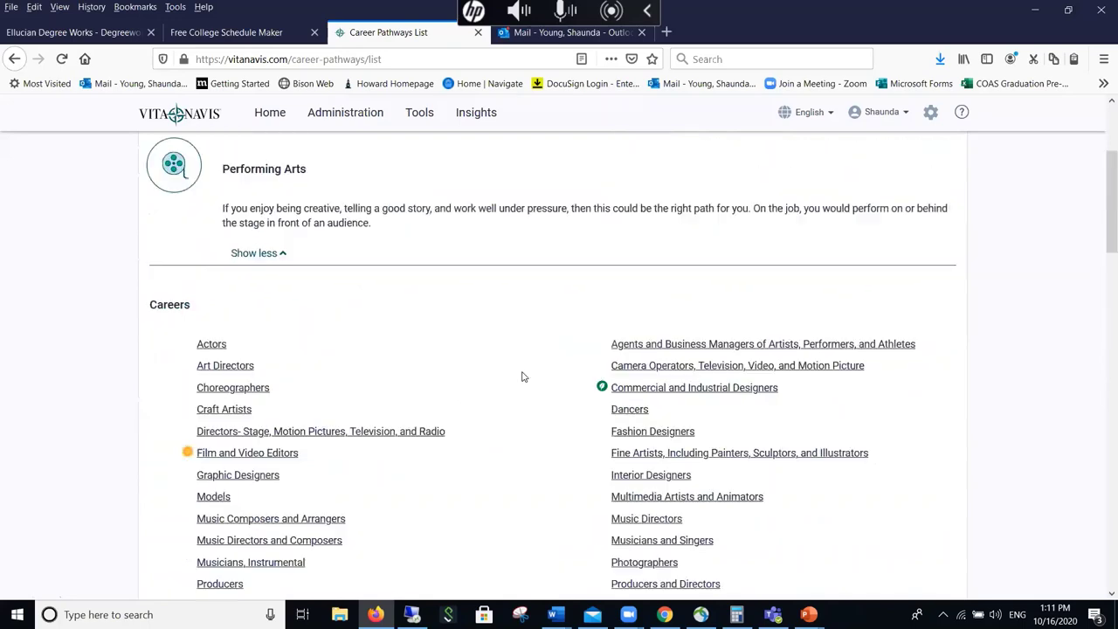
pyautogui.scroll(3, 523, 377)
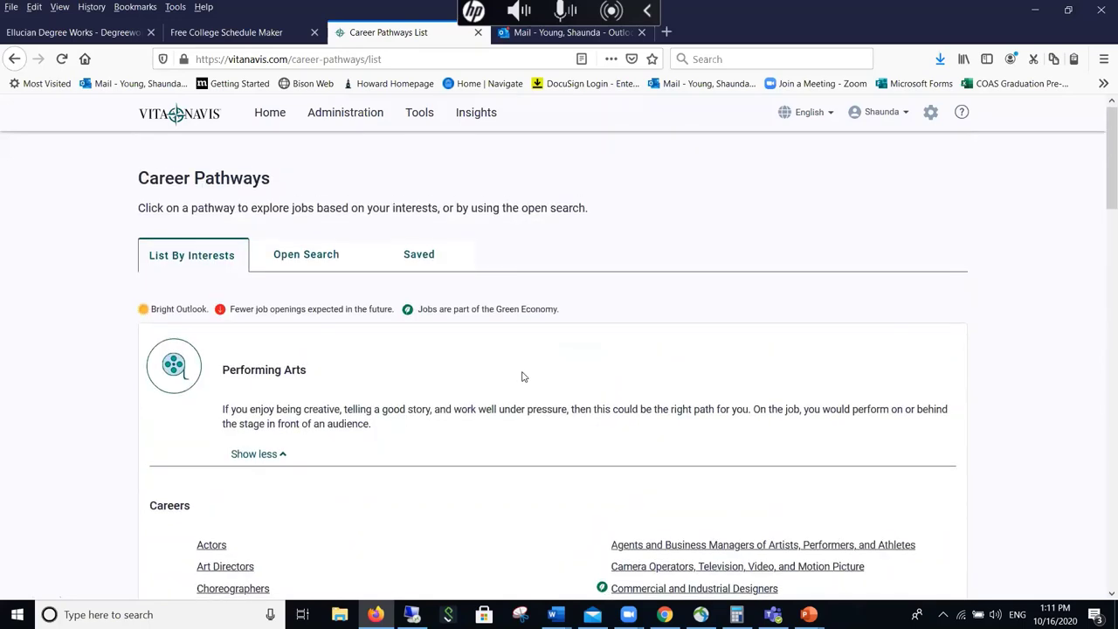
pyautogui.scroll(-3, 523, 376)
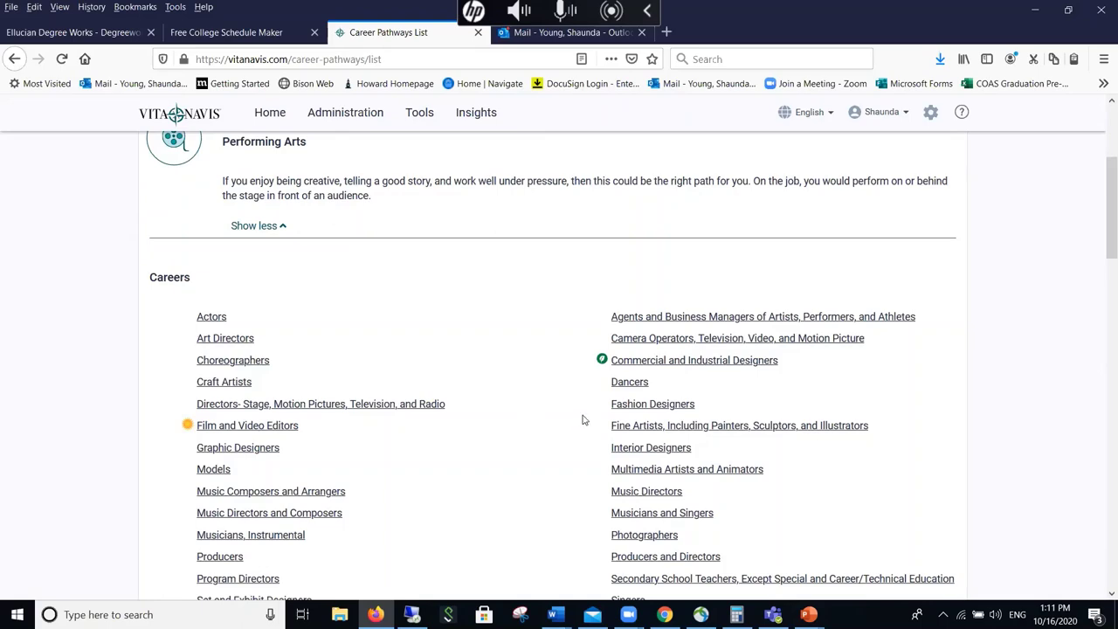
pyautogui.scroll(-1, 585, 420)
pyautogui.scroll(-1, 585, 415)
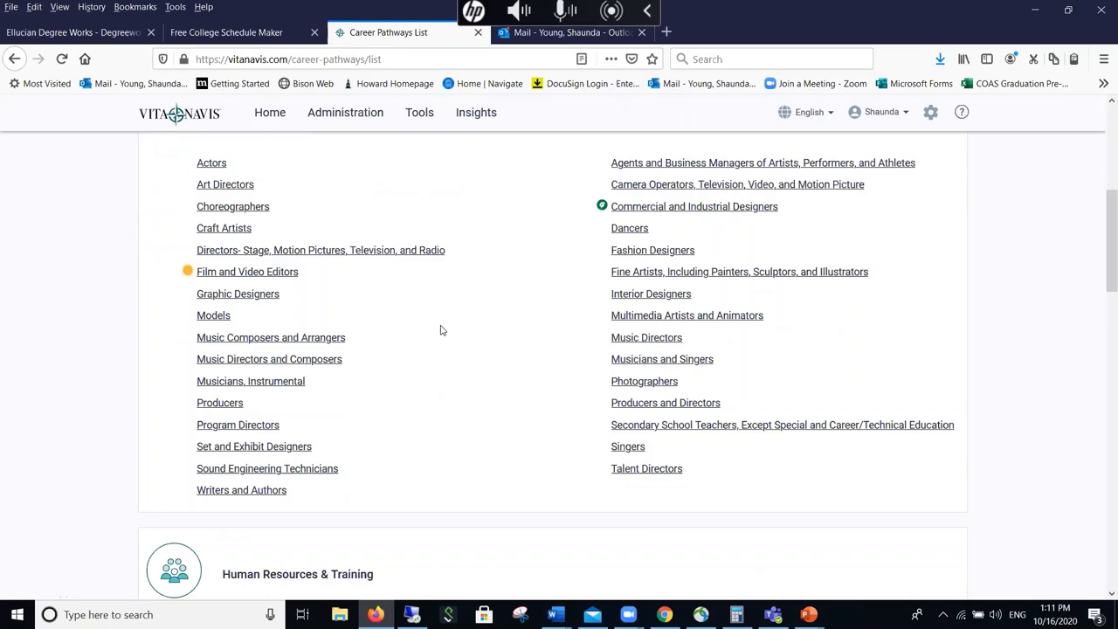
pyautogui.scroll(-5, 441, 330)
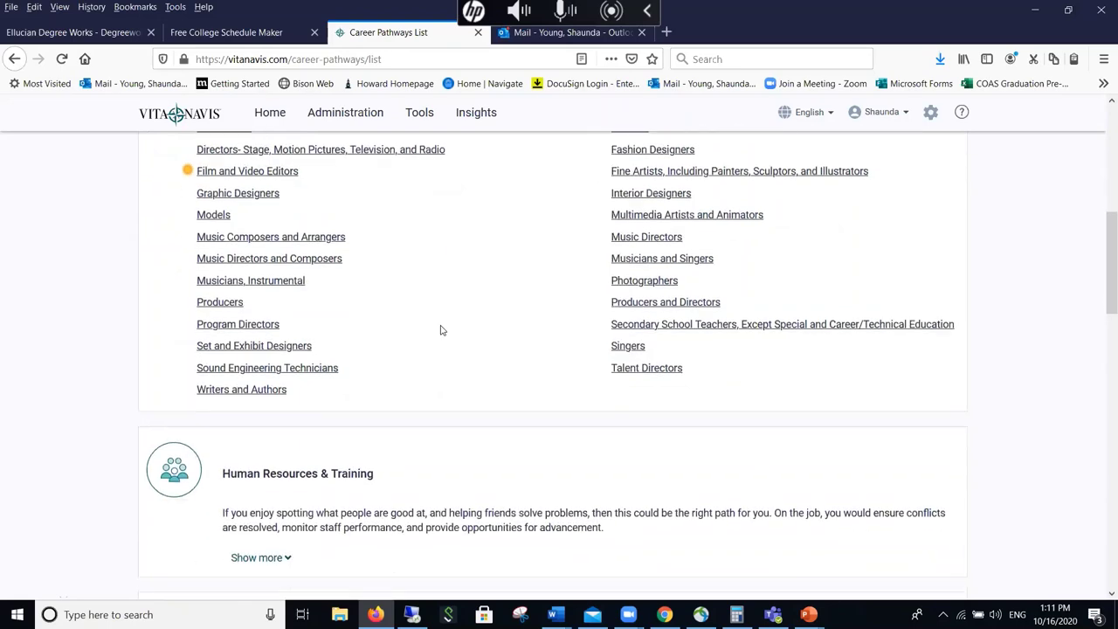
pyautogui.scroll(-4, 441, 325)
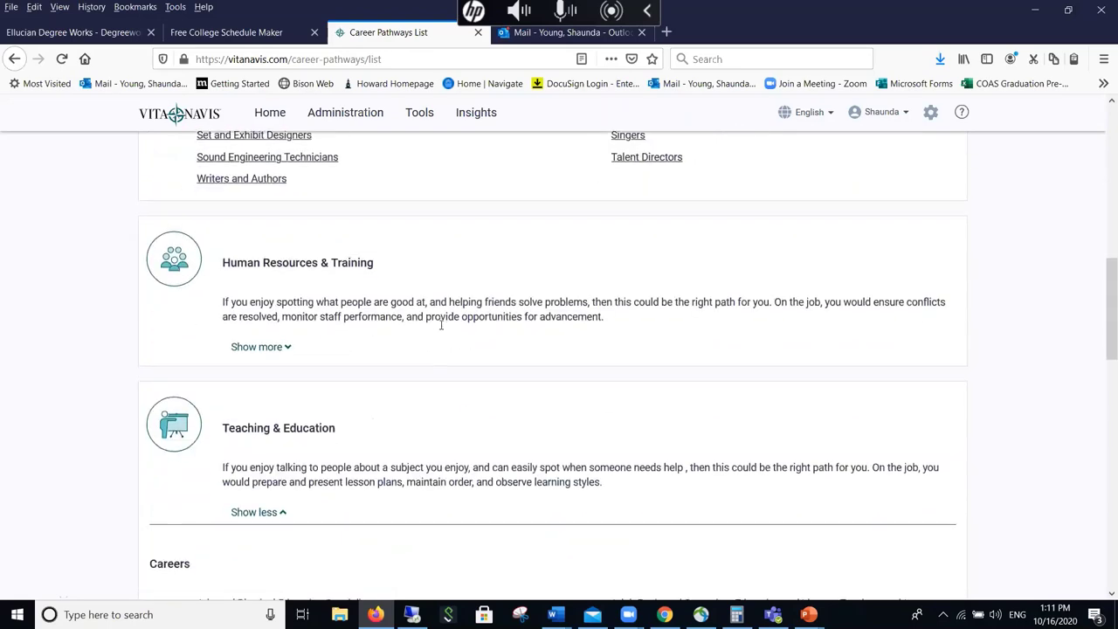
# Go back over the Human Resources & Training pathway and the Performing Arts careers, ending at the Career Pathways heading.
pyautogui.scroll(4, 441, 330)
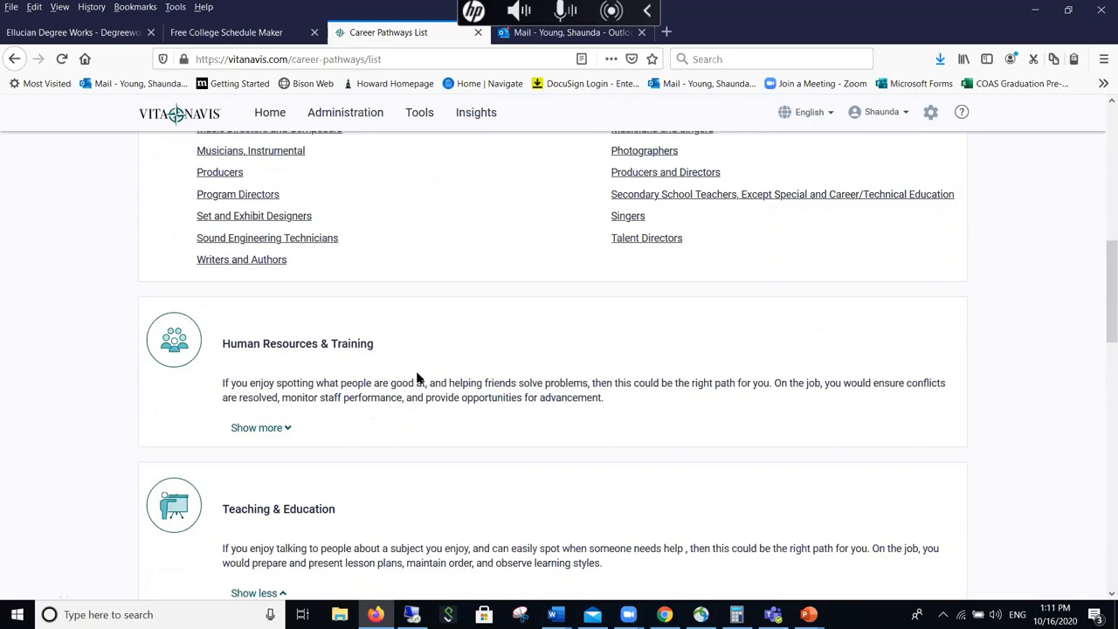
pyautogui.scroll(-2, 416, 377)
pyautogui.scroll(2, 416, 377)
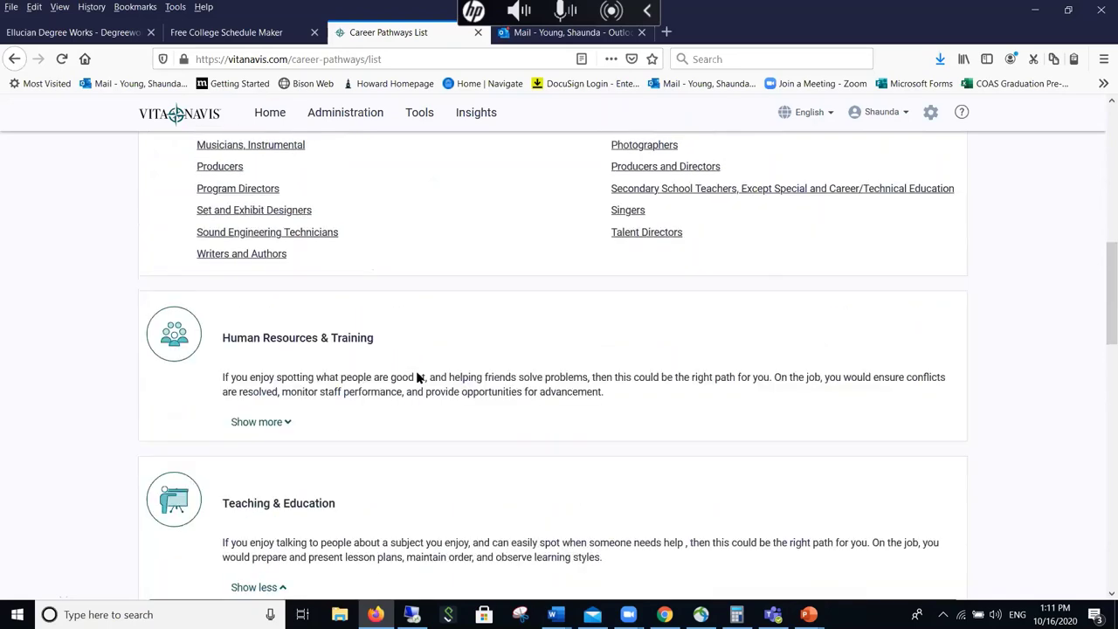
pyautogui.scroll(5, 417, 377)
pyautogui.scroll(3, 418, 377)
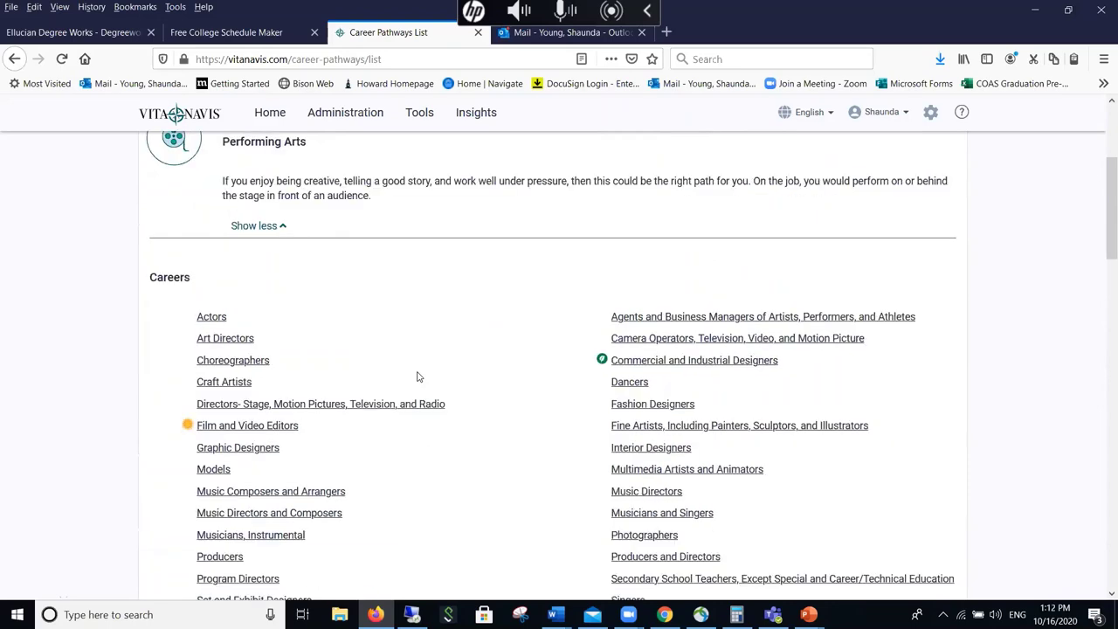
pyautogui.scroll(-3, 417, 377)
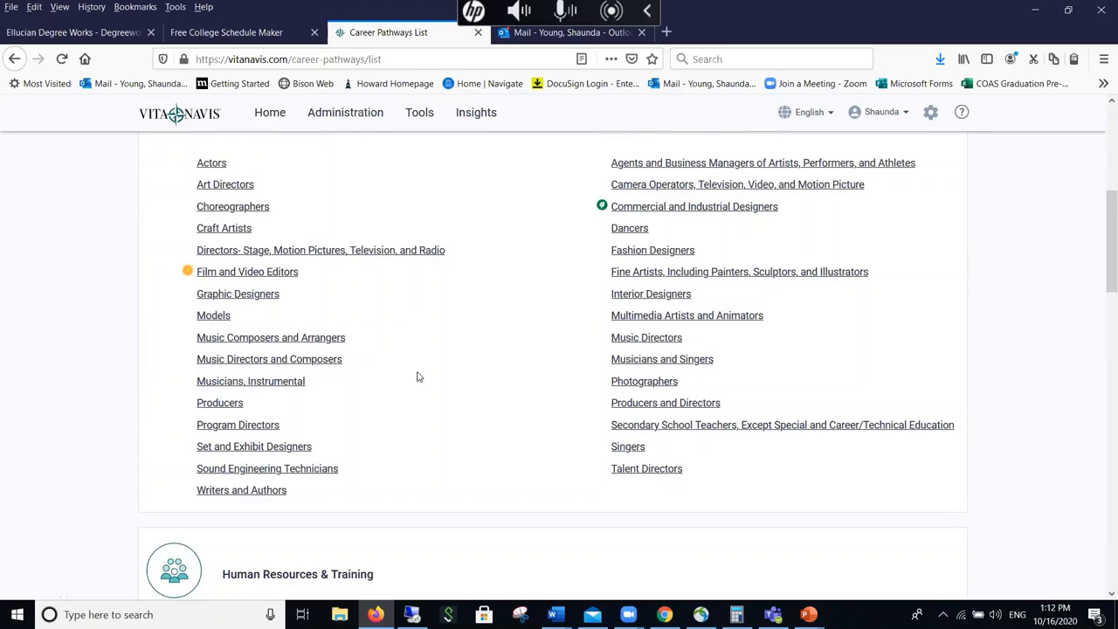
pyautogui.scroll(1, 418, 377)
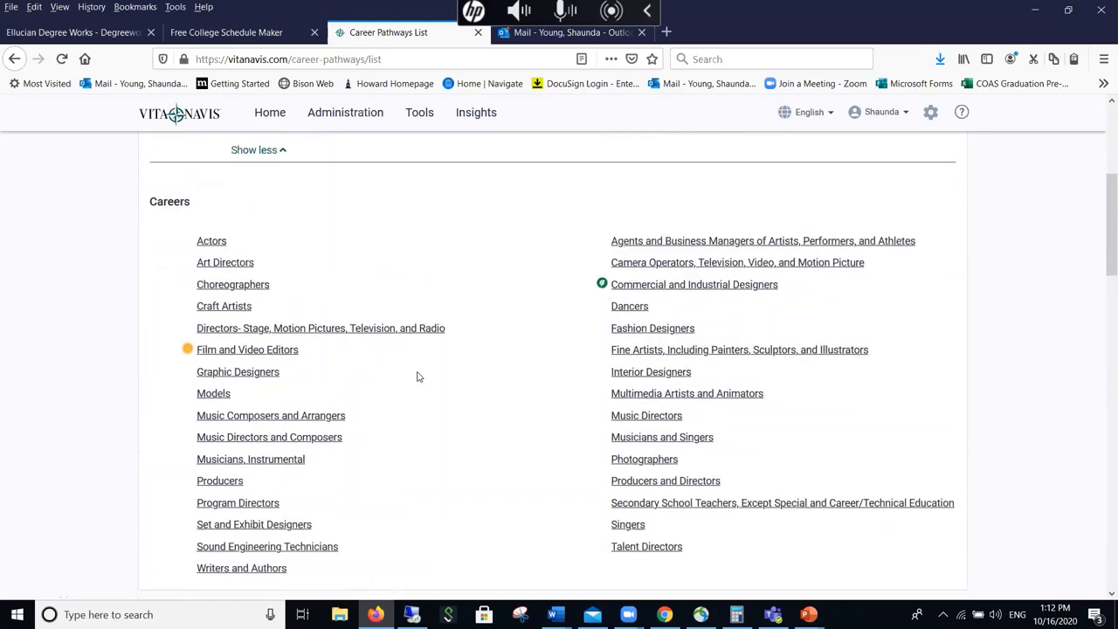
pyautogui.scroll(1, 417, 378)
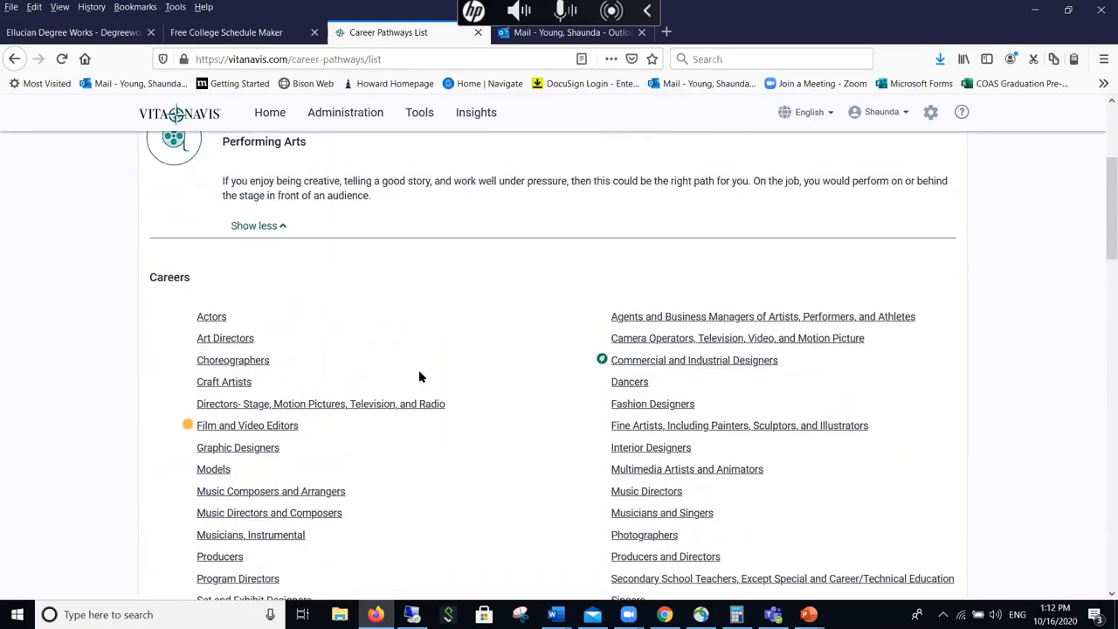
pyautogui.scroll(3, 419, 376)
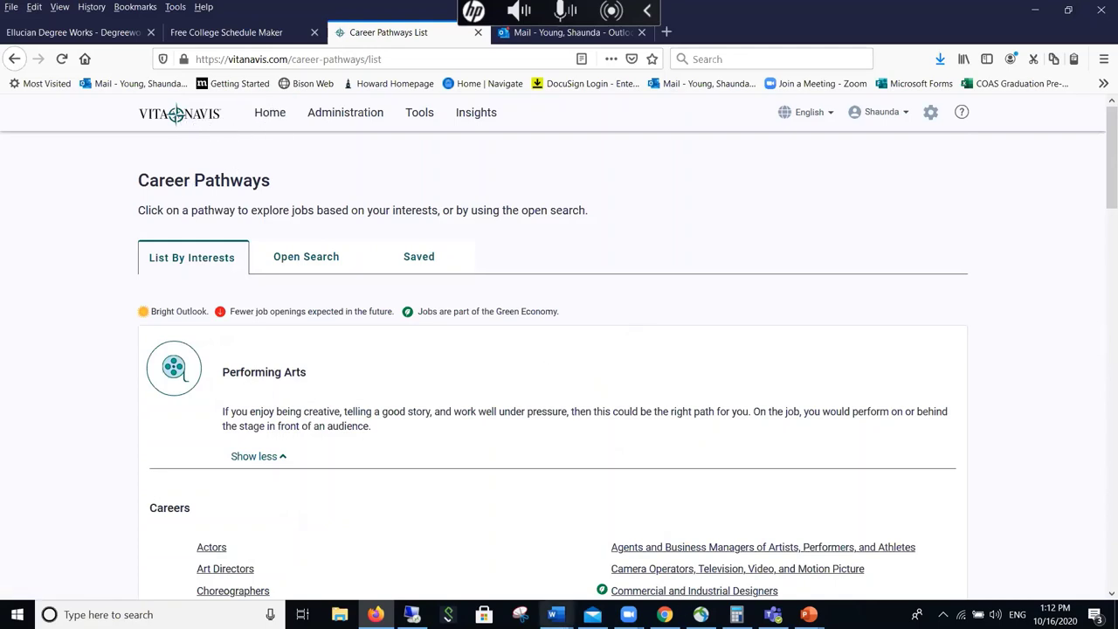
# Switch to File Explorer and open the Word file Psychology2015_Prerequiste requirements Med from the Degree Maps folder in Documents.
pyautogui.moveTo(554, 615)
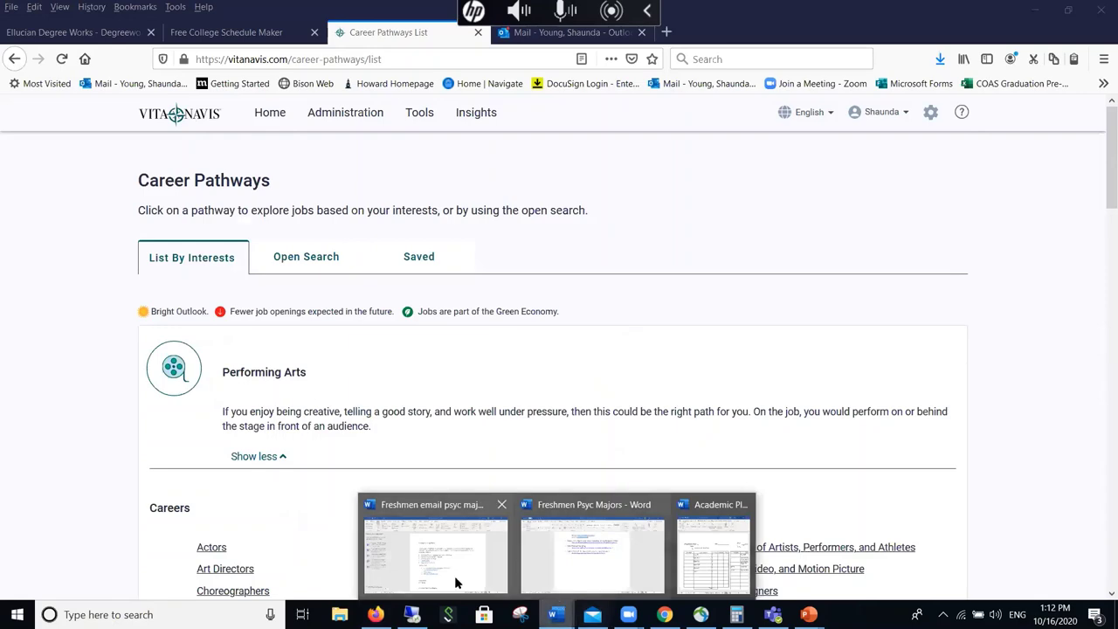
pyautogui.moveTo(455, 573)
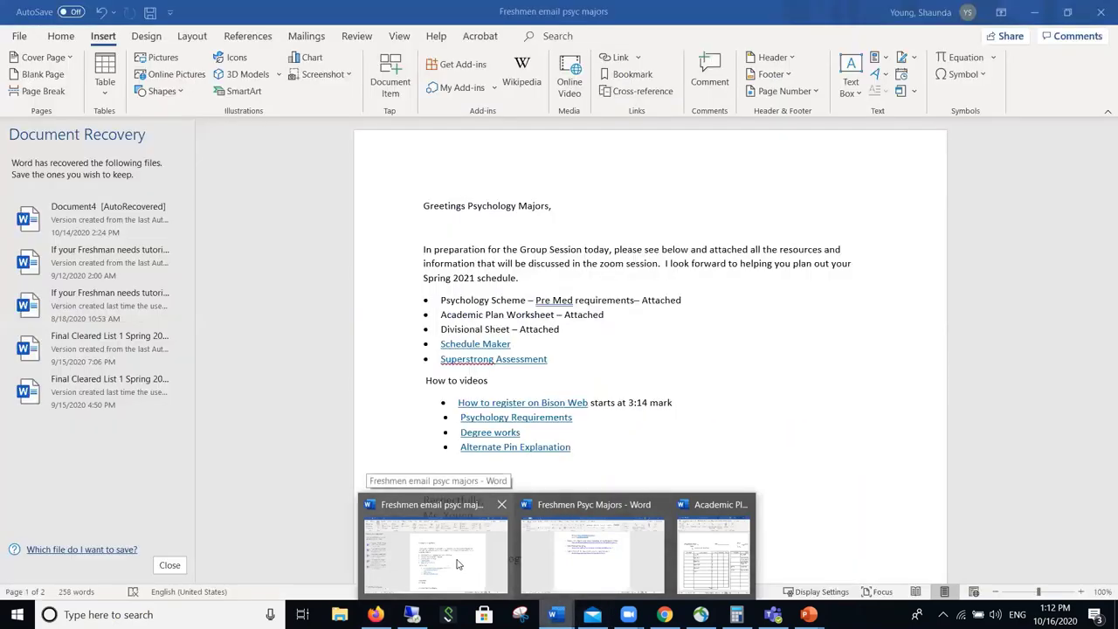
pyautogui.click(375, 615)
pyautogui.click(340, 613)
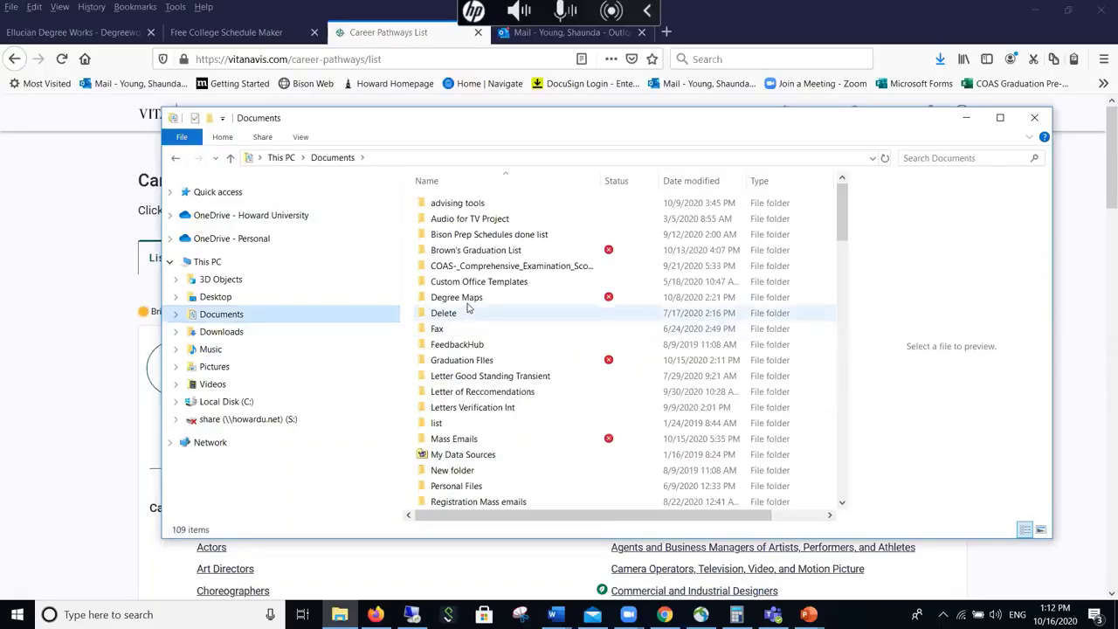
pyautogui.click(456, 297)
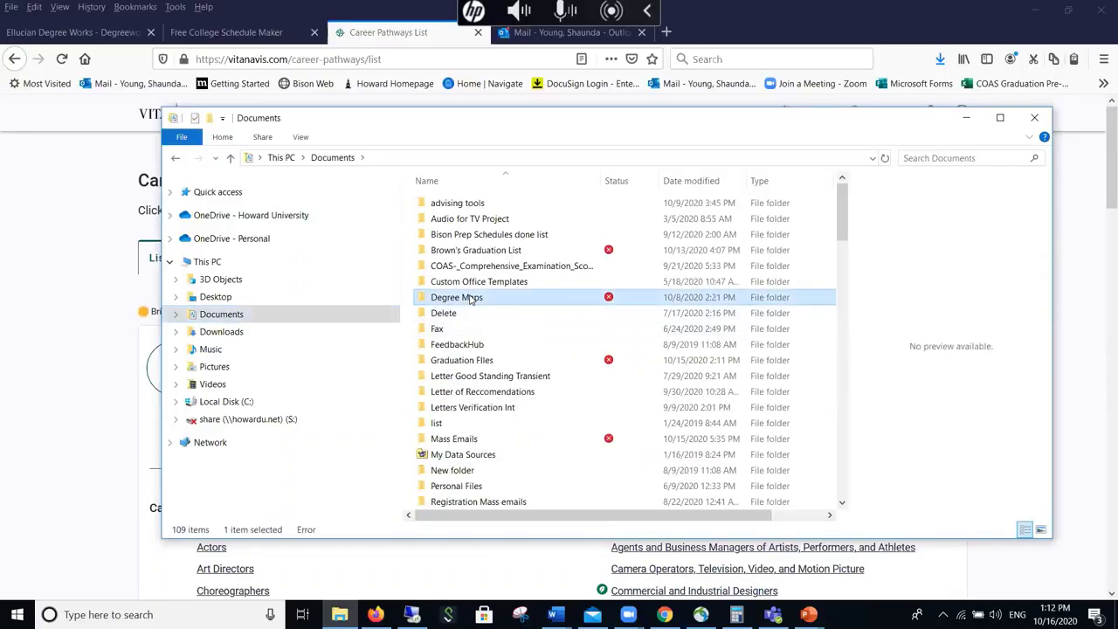
pyautogui.doubleClick(470, 300)
pyautogui.scroll(-6, 535, 361)
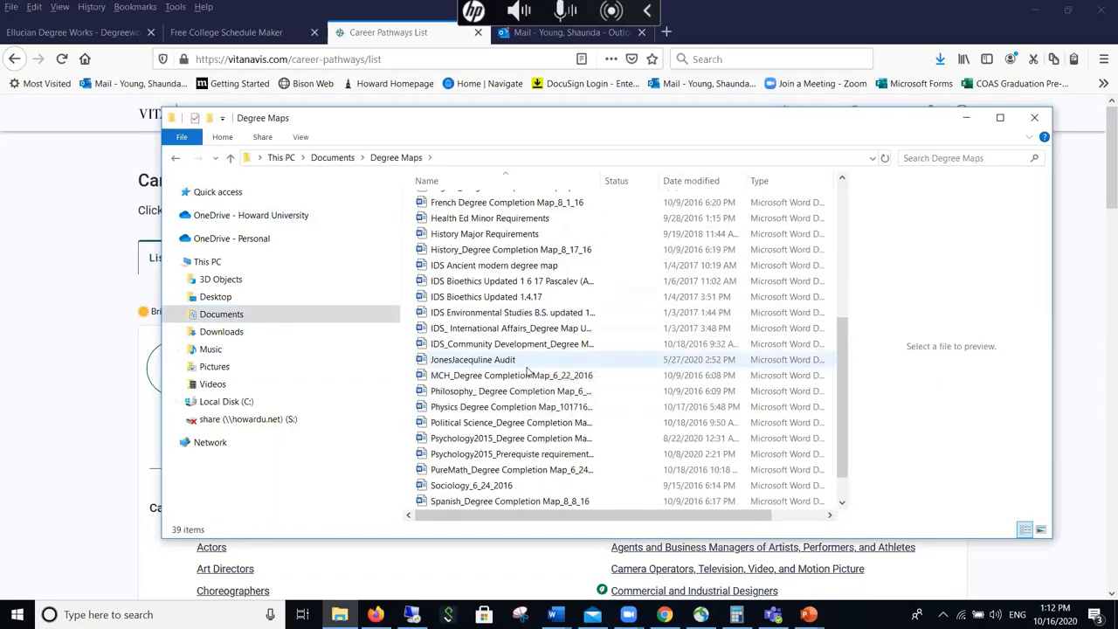
pyautogui.doubleClick(507, 454)
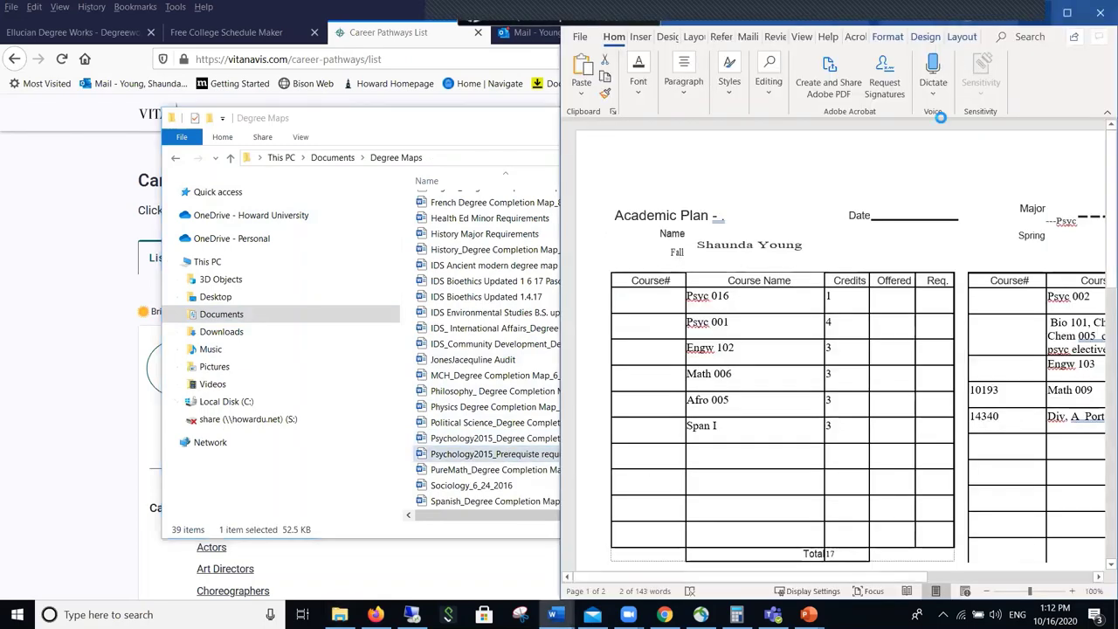
# Bring the Psychology2015 prerequisite document to the front in Word, maximize its window and collapse the ribbon.
pyautogui.click(1067, 14)
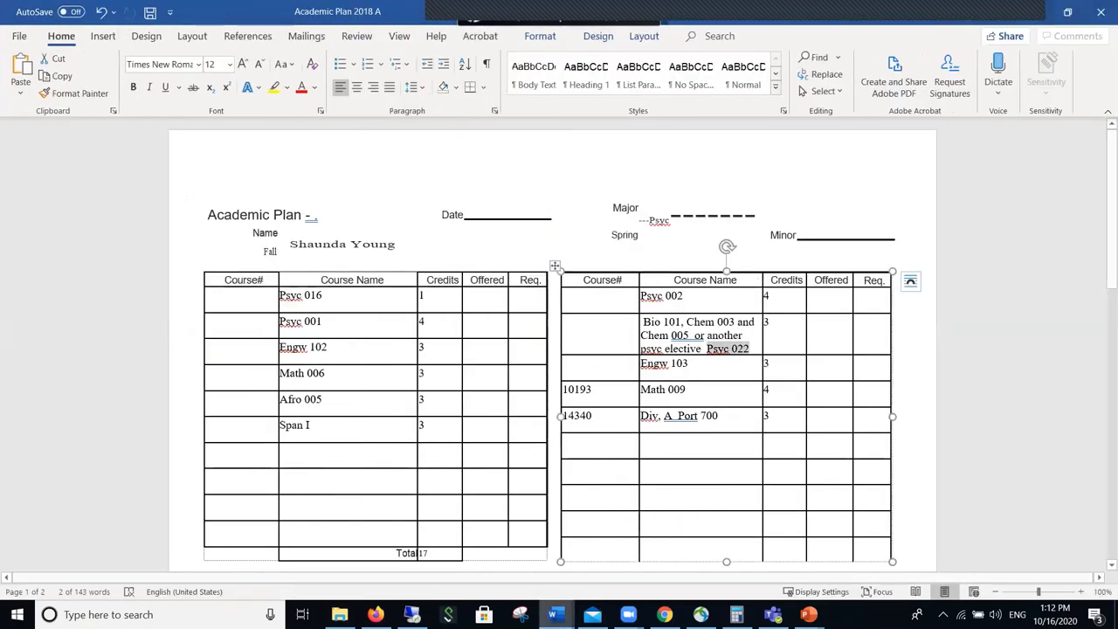
pyautogui.click(375, 614)
pyautogui.moveTo(554, 614)
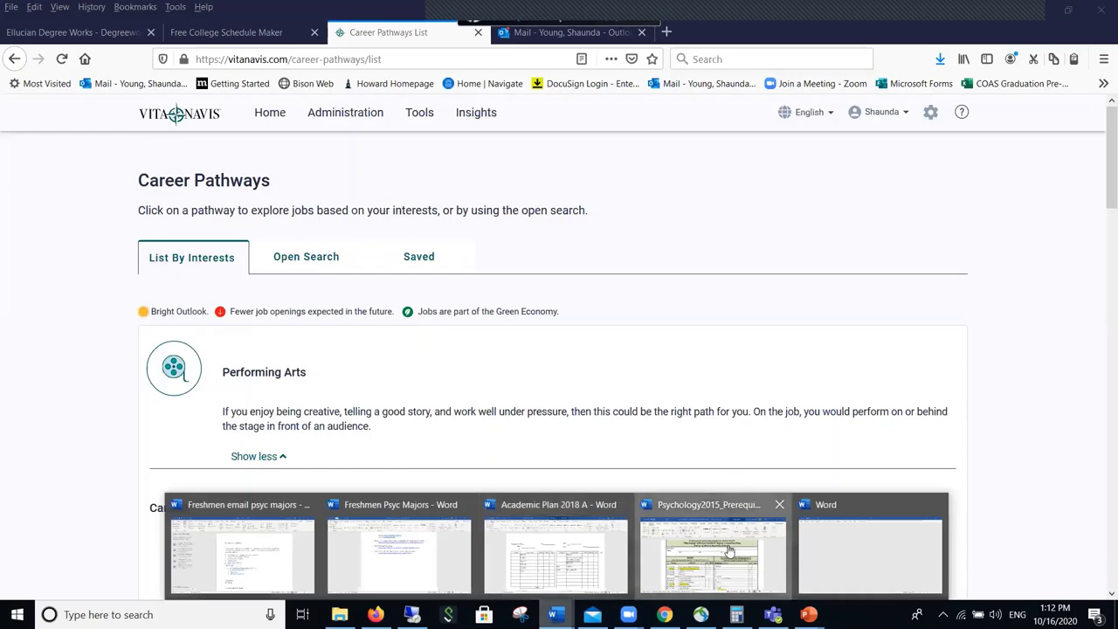
pyautogui.click(730, 563)
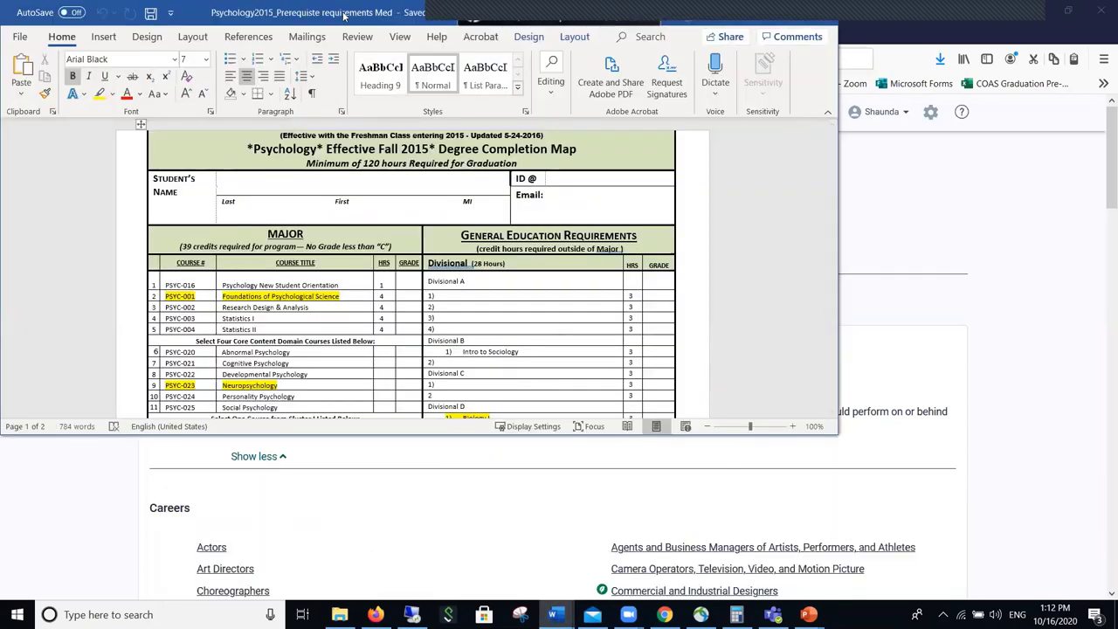
pyautogui.moveTo(347, 17); pyautogui.dragTo(428, 126)
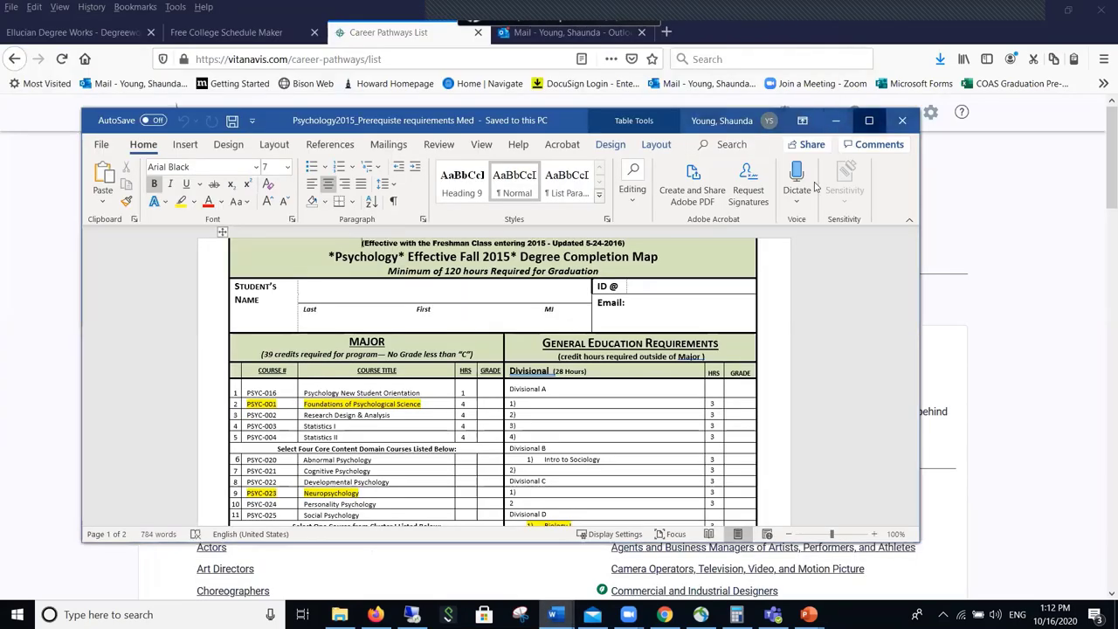
pyautogui.click(870, 121)
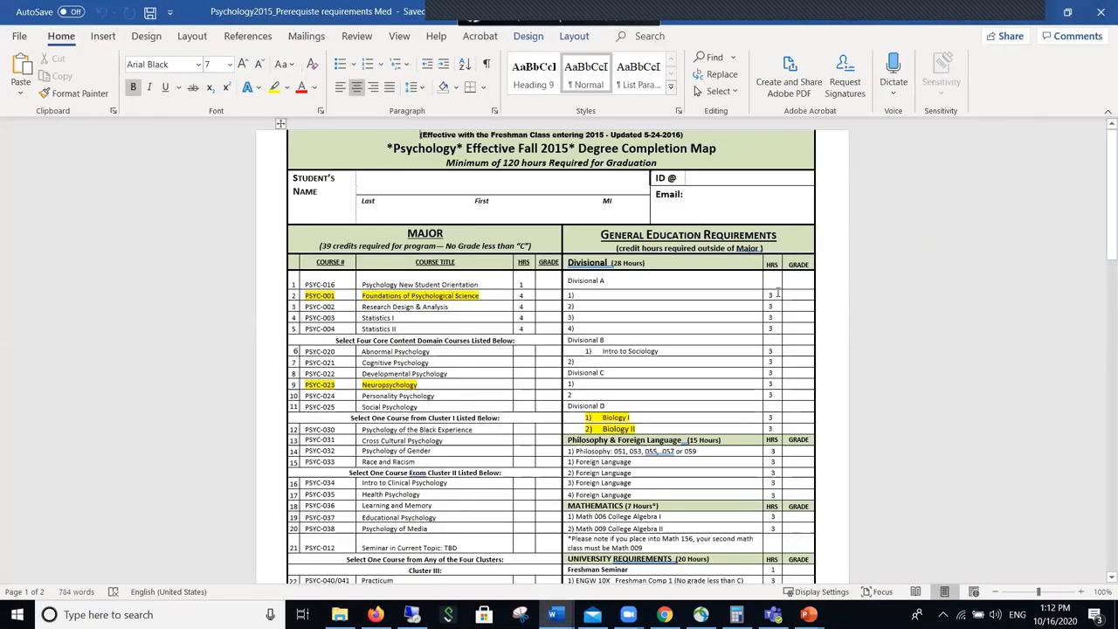
pyautogui.click(1107, 111)
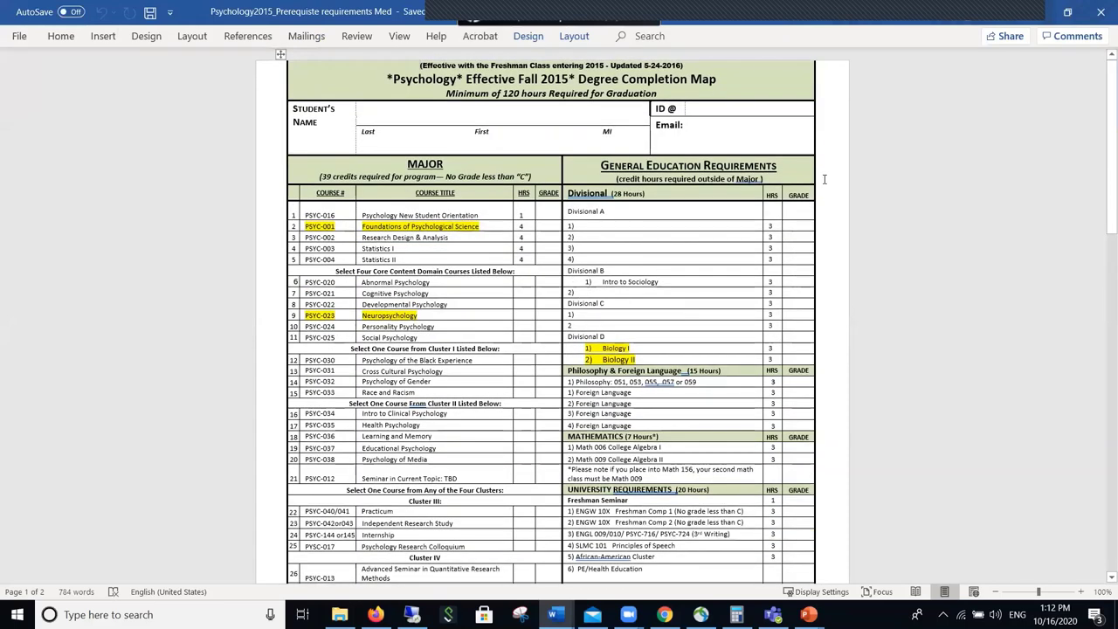
# Examine the psychology degree map's major and general education requirements, including the highlighted chemistry minor courses.
pyautogui.scroll(-2, 823, 179)
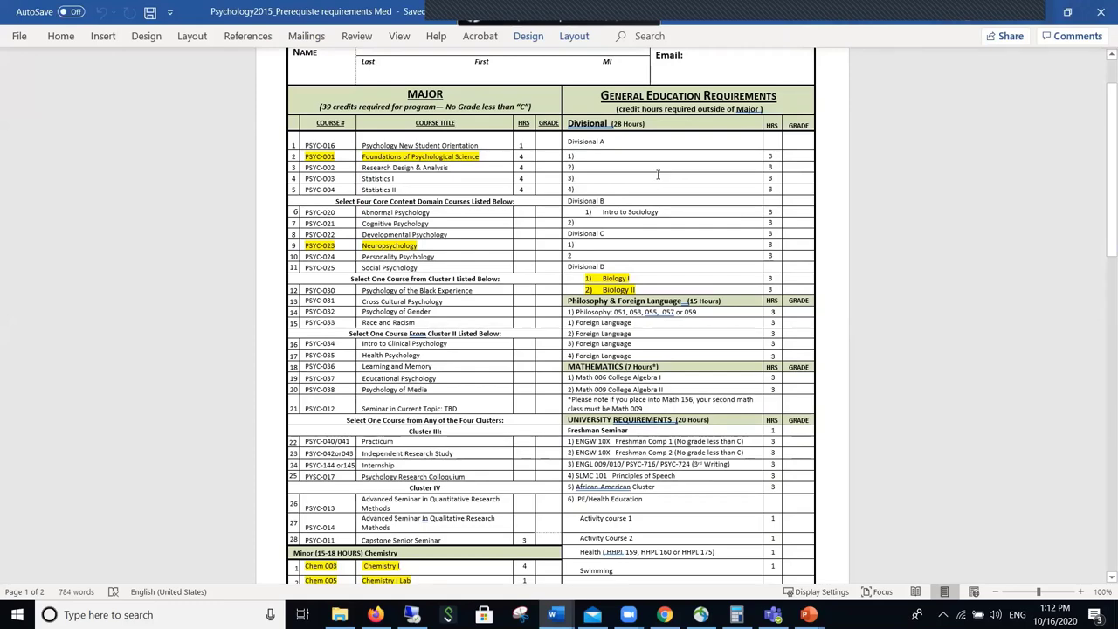
pyautogui.scroll(-3, 654, 178)
pyautogui.scroll(-1, 657, 173)
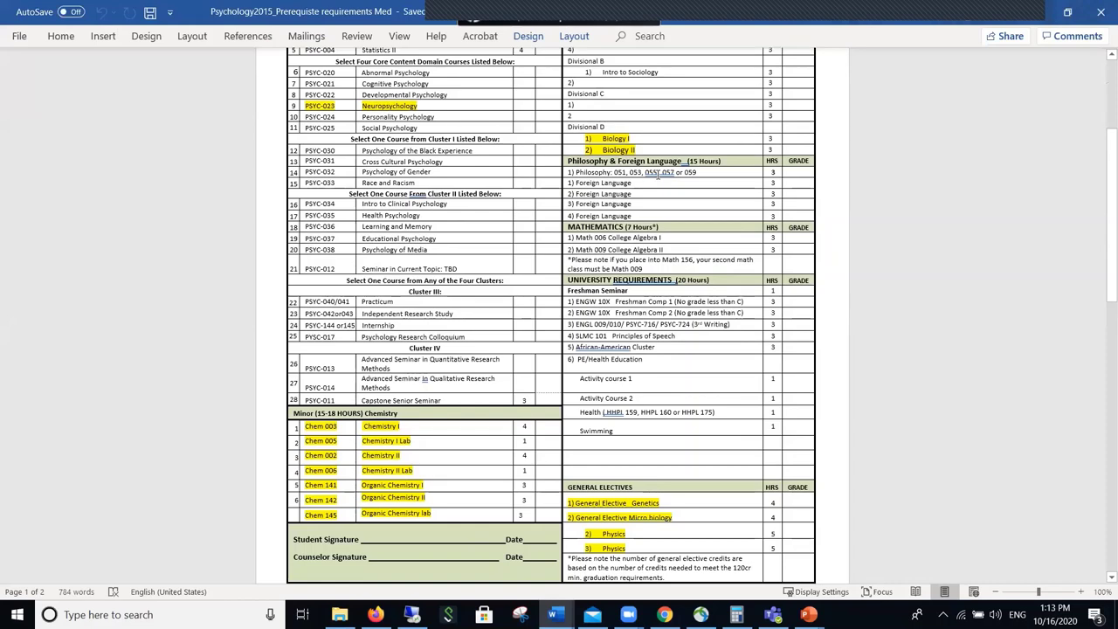
pyautogui.scroll(1, 657, 173)
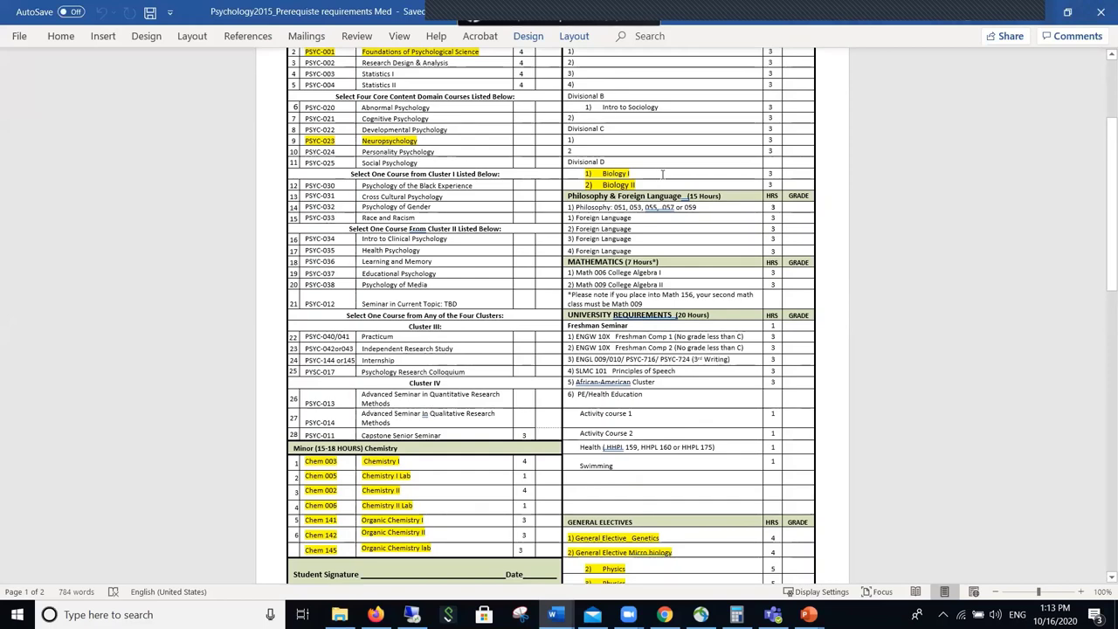
pyautogui.scroll(1, 685, 168)
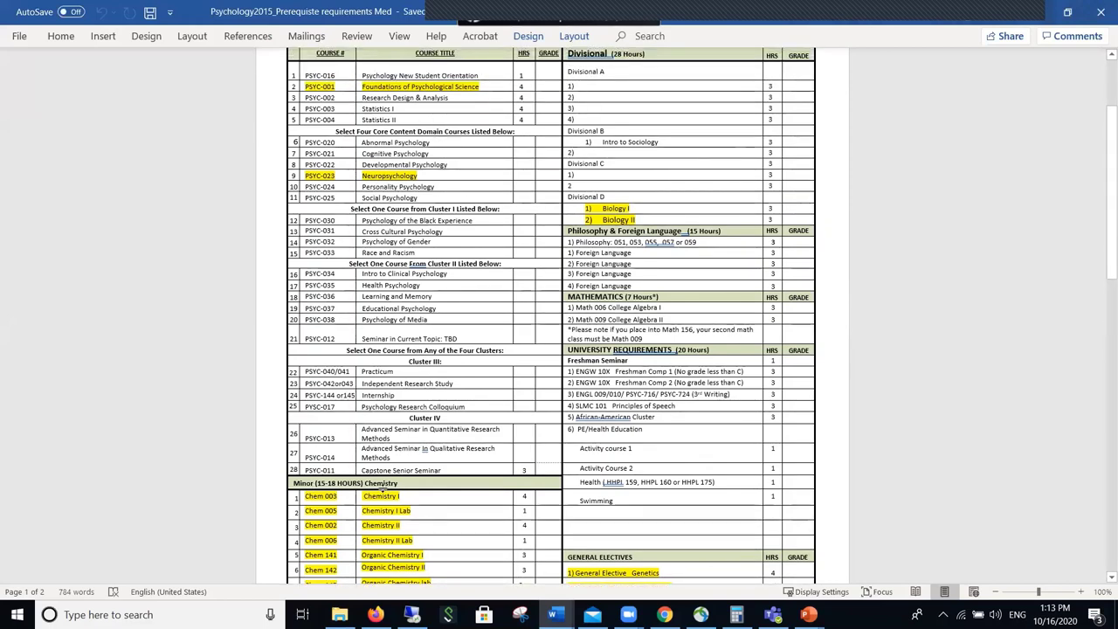
pyautogui.scroll(-1, 362, 465)
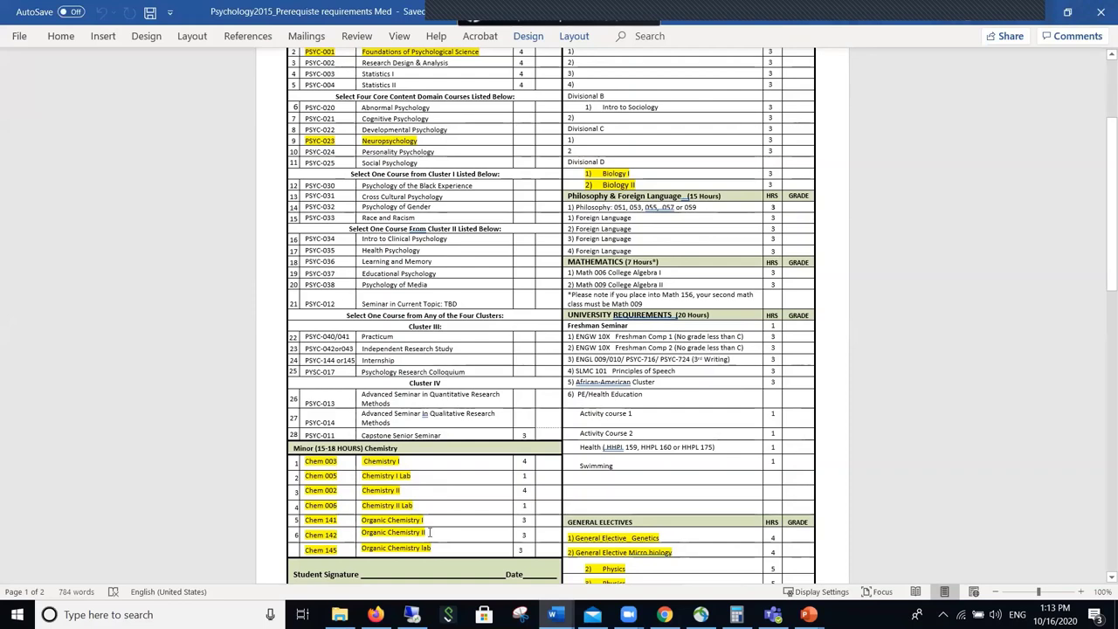
pyautogui.scroll(1, 438, 539)
pyautogui.scroll(1, 438, 539)
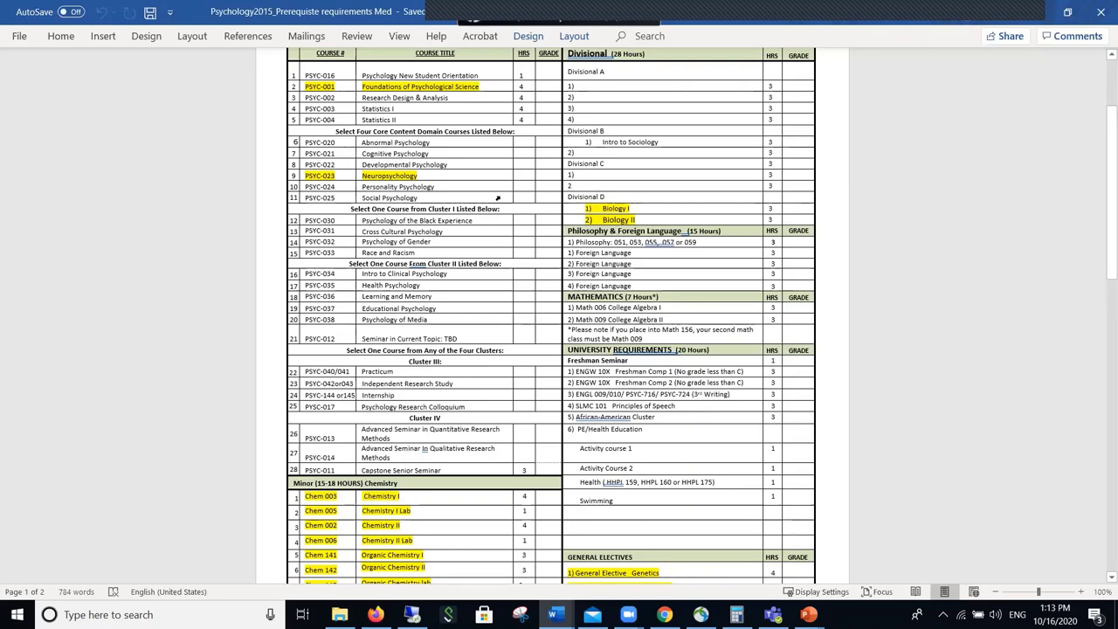
pyautogui.scroll(1, 414, 186)
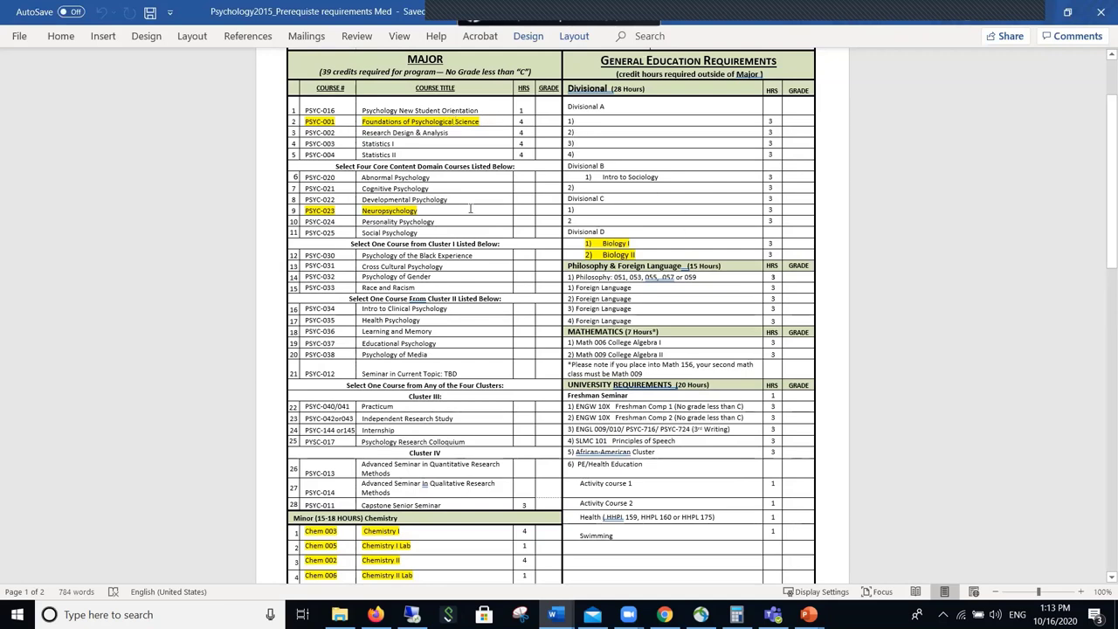
# Review the highlighted courses in the major, from Foundations of Psychological Science to Neuropsychology, and Biology I and II under Divisional D.
pyautogui.click(480, 122)
pyautogui.scroll(-2, 489, 175)
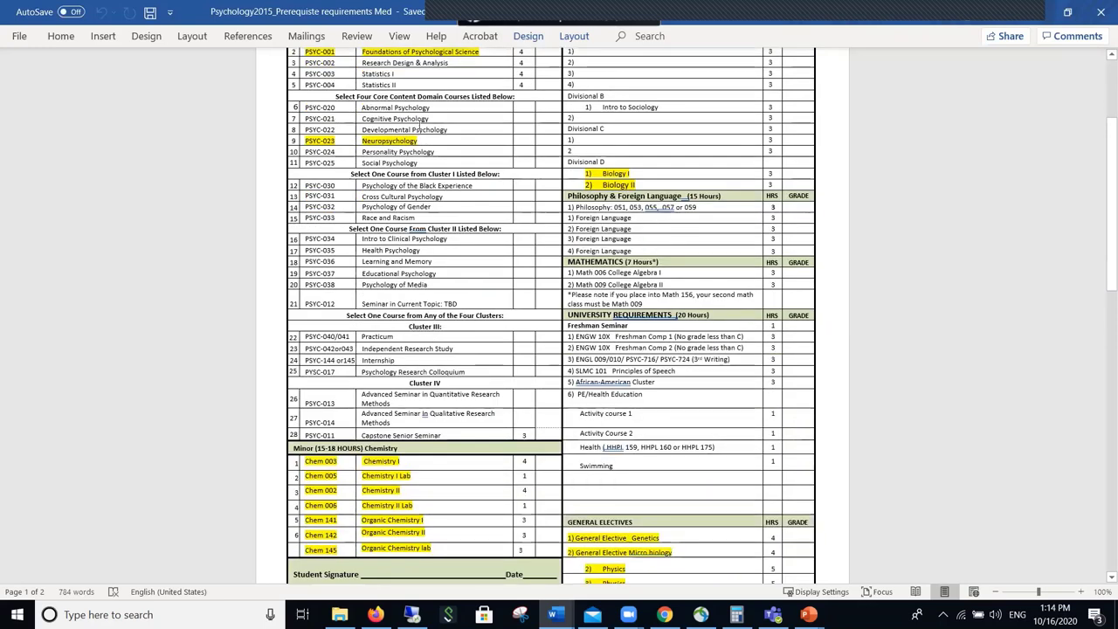
pyautogui.scroll(-1, 694, 173)
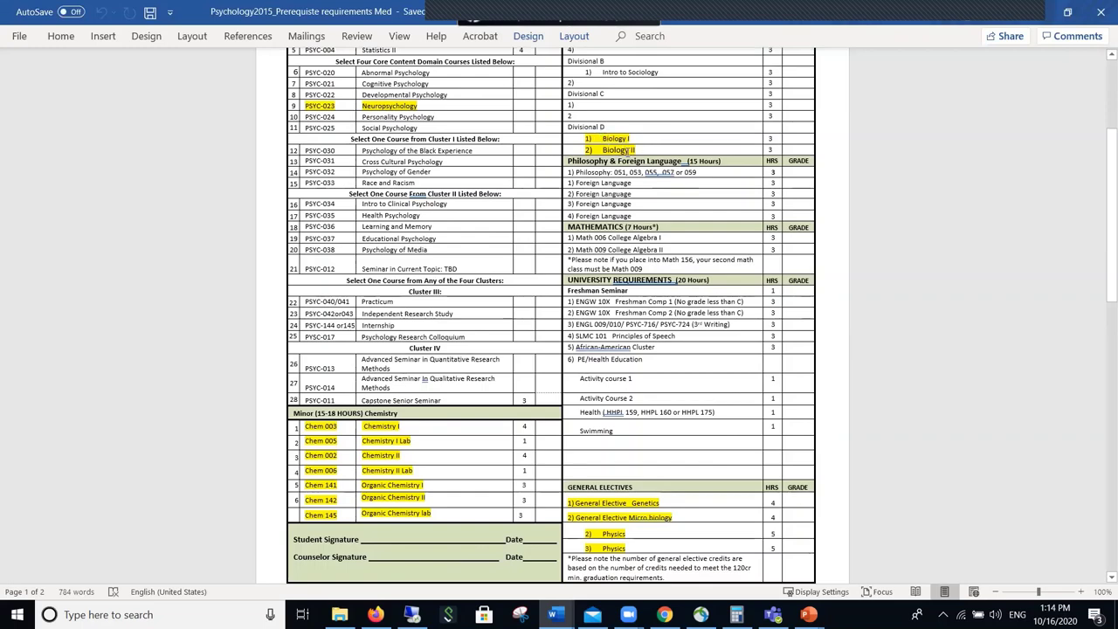
pyautogui.scroll(3, 668, 151)
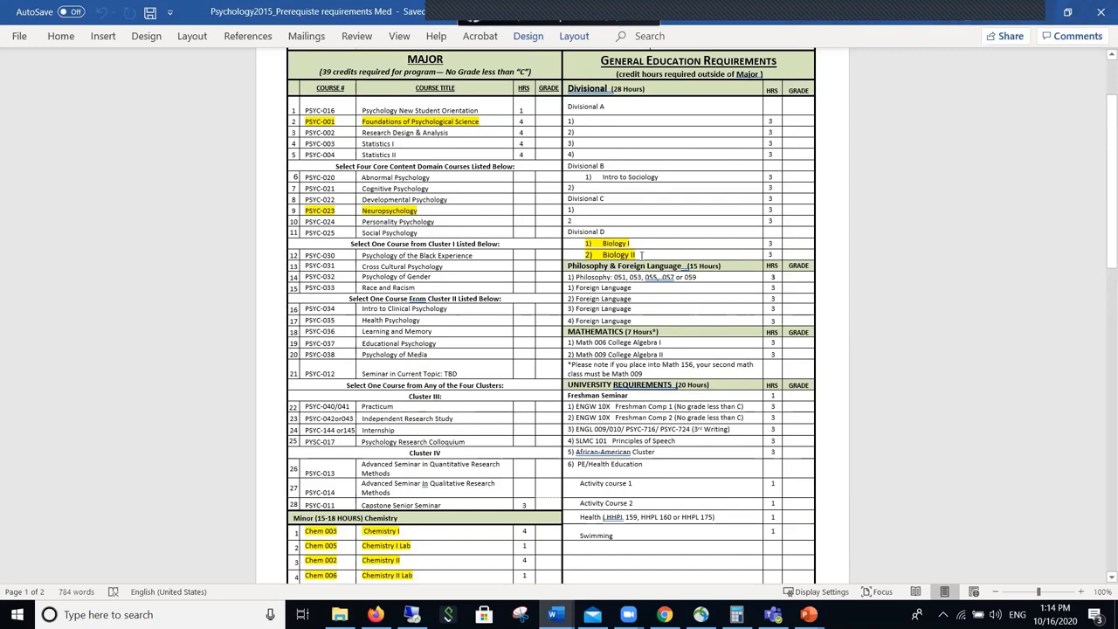
# Point out Genetics and Microbiology among the general electives by selecting each name, then look back over the major and university requirements.
pyautogui.scroll(-5, 680, 329)
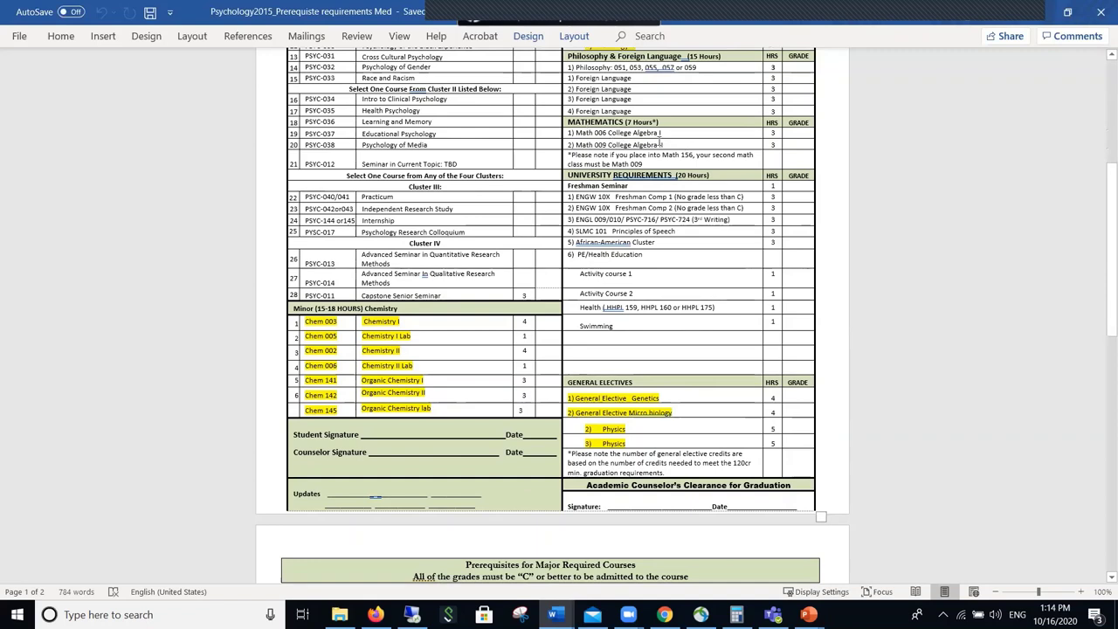
pyautogui.doubleClick(633, 397)
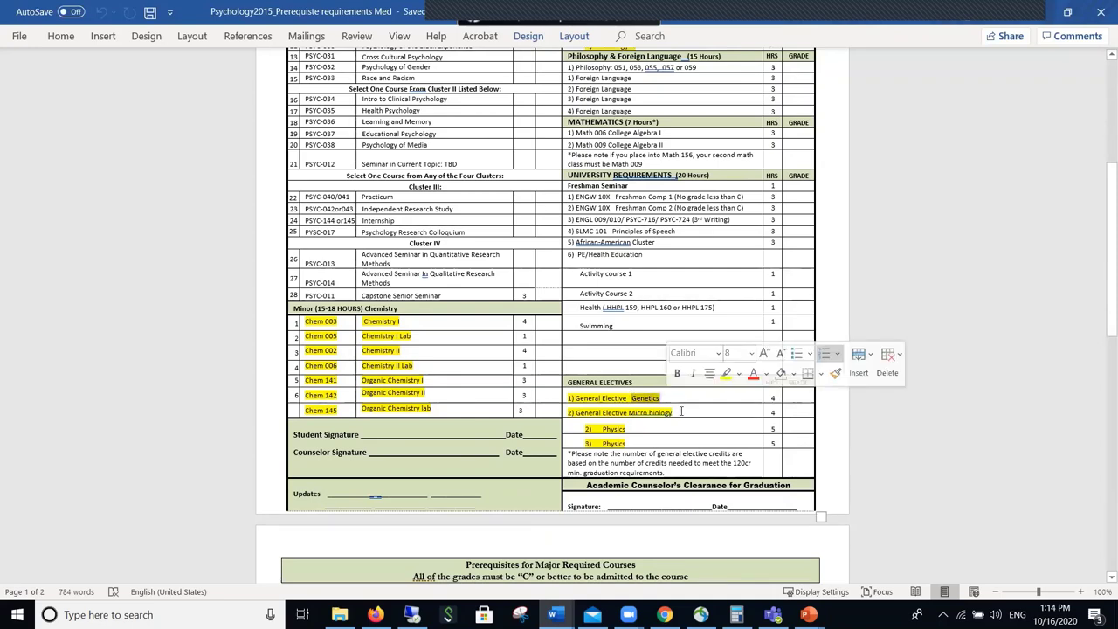
pyautogui.doubleClick(626, 411)
pyautogui.moveTo(626, 410); pyautogui.dragTo(661, 419)
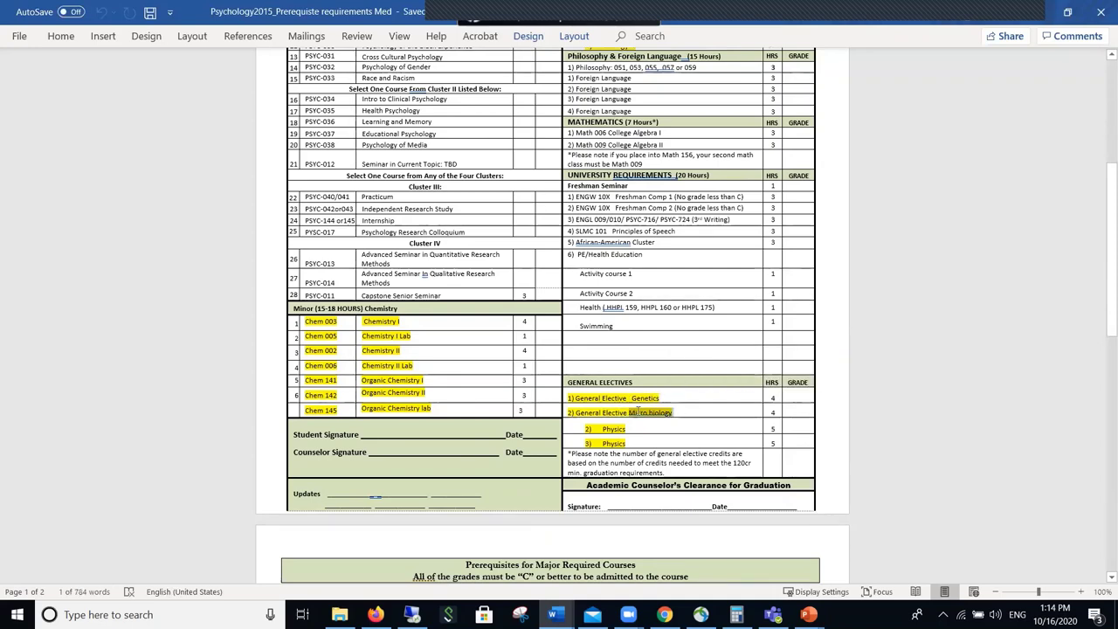
pyautogui.click(671, 398)
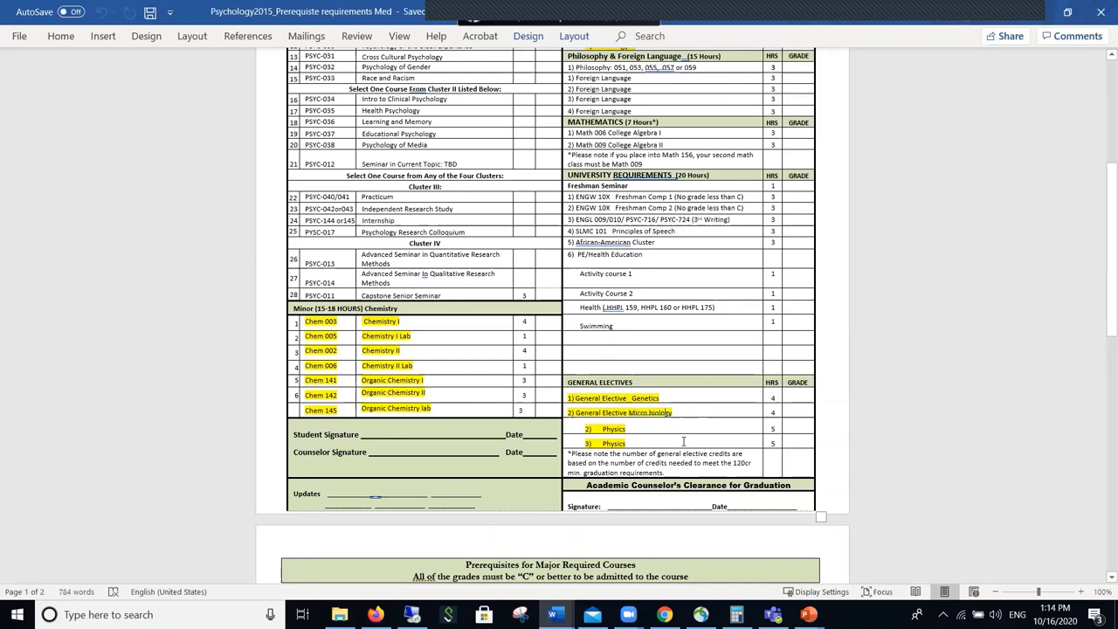
pyautogui.scroll(5, 684, 441)
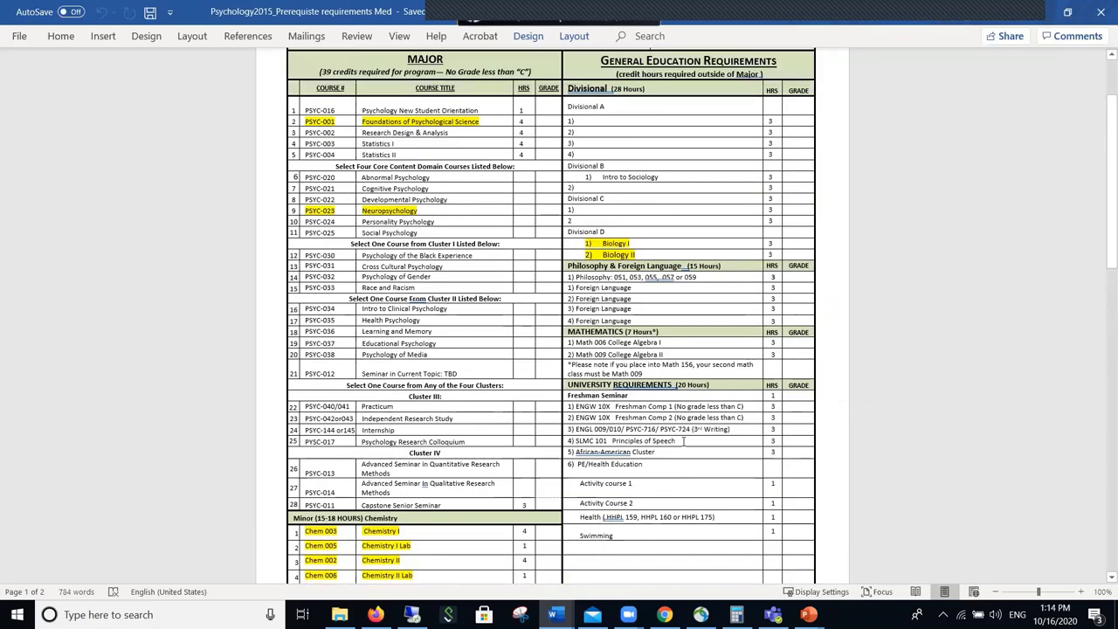
pyautogui.scroll(-2, 684, 441)
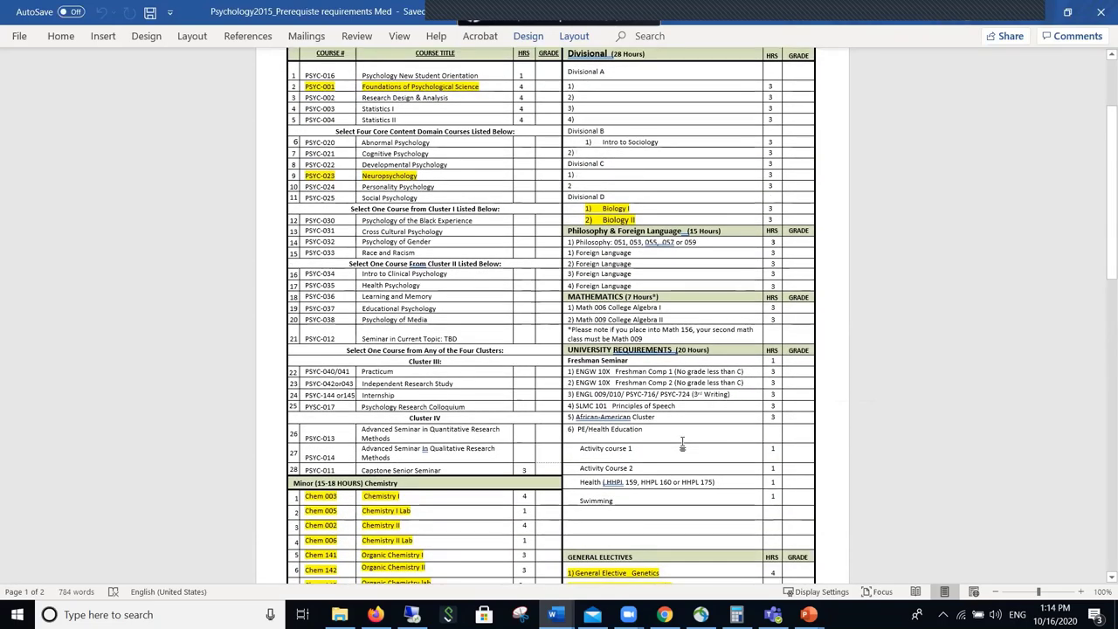
# Examine the chemistry minor courses and the general electives on the psychology degree map.
pyautogui.scroll(-2, 682, 445)
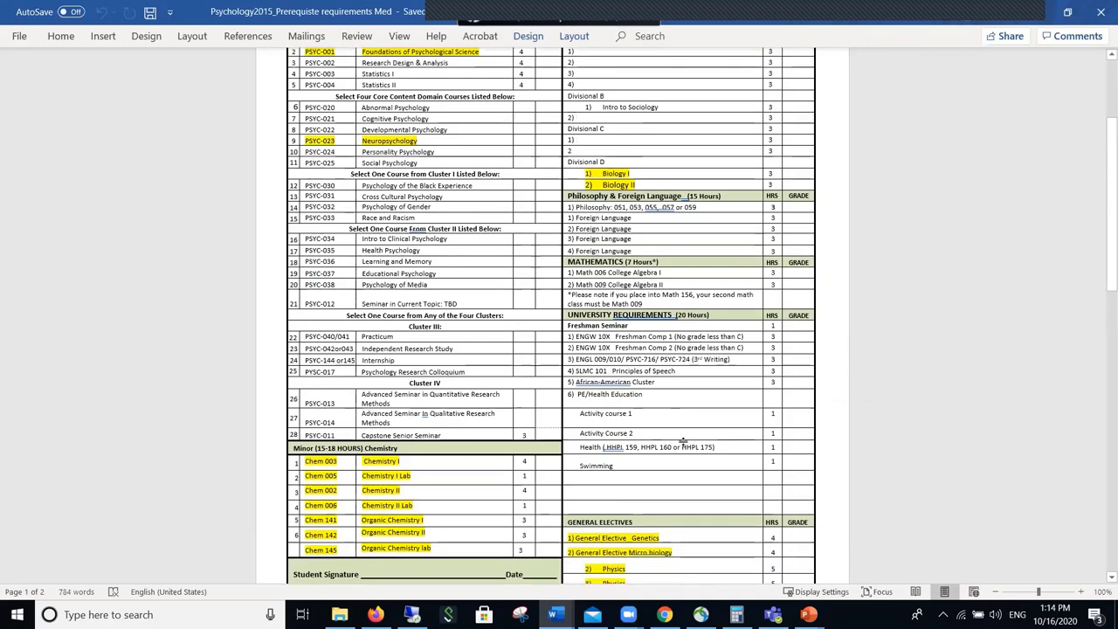
pyautogui.scroll(-1, 684, 441)
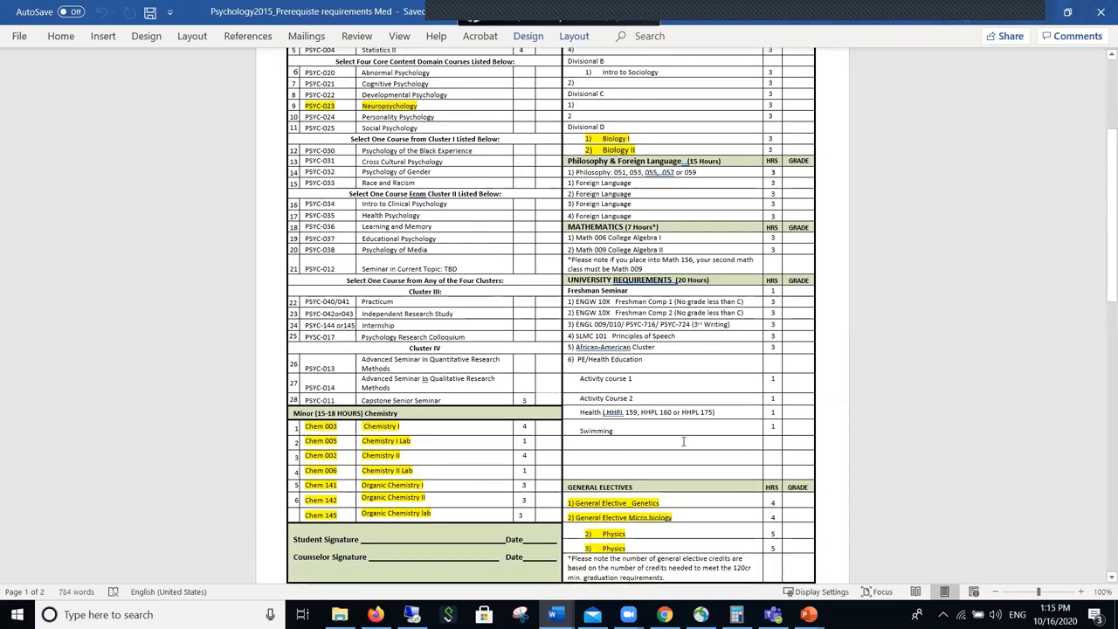
pyautogui.scroll(1, 682, 441)
pyautogui.scroll(1, 682, 441)
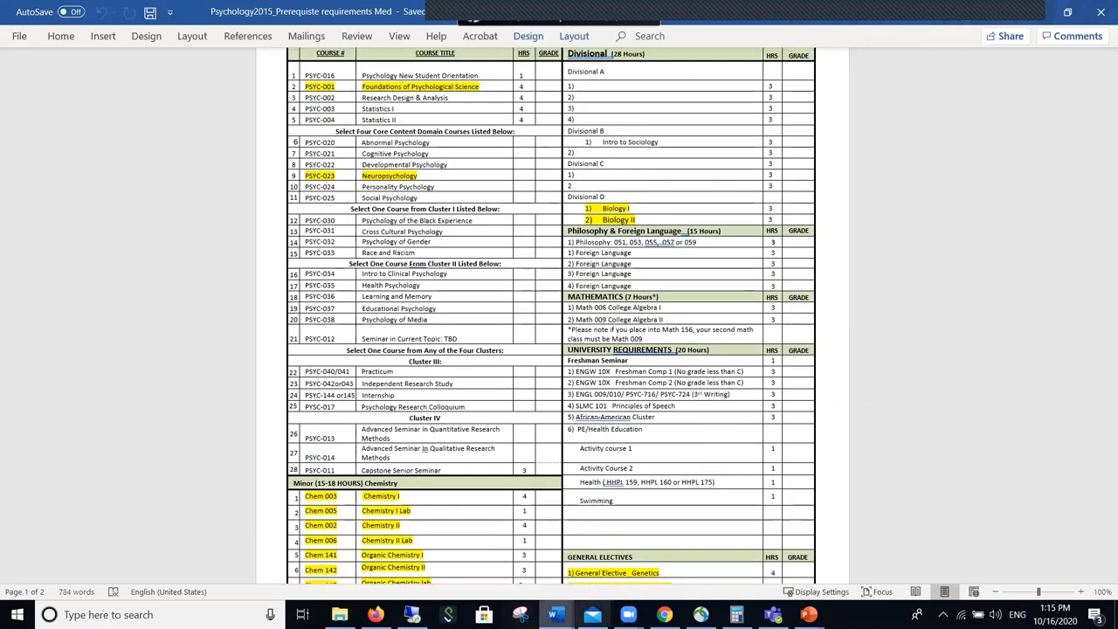
# Switch to the Academic Plan 2018 A document and look over its fall and spring course tables.
pyautogui.moveTo(553, 614)
pyautogui.click(530, 580)
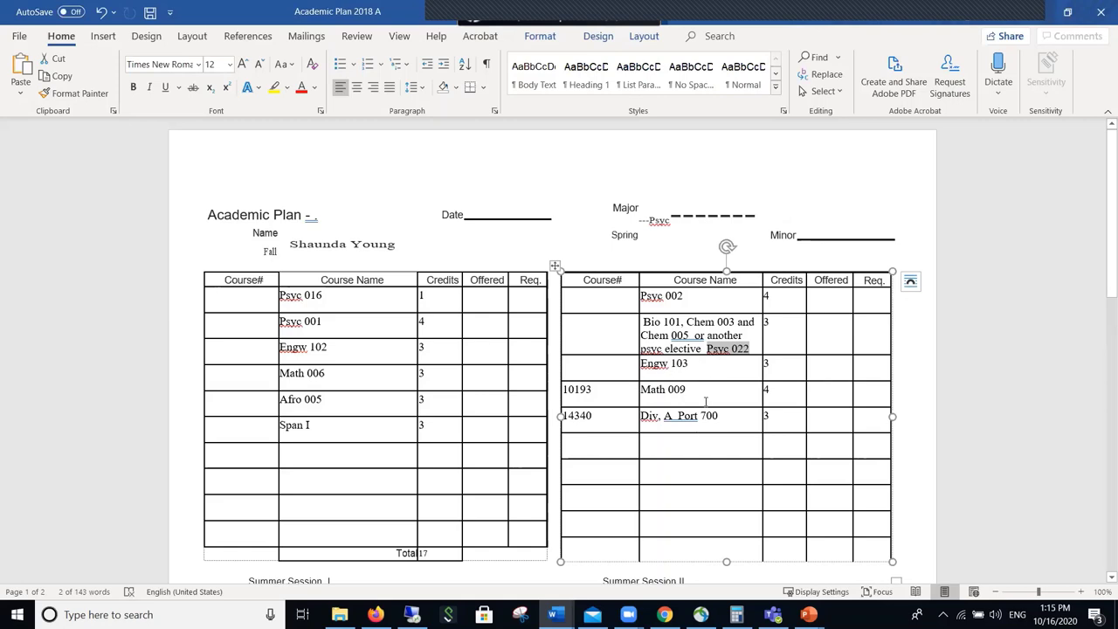
pyautogui.scroll(-1, 707, 401)
pyautogui.scroll(1, 777, 200)
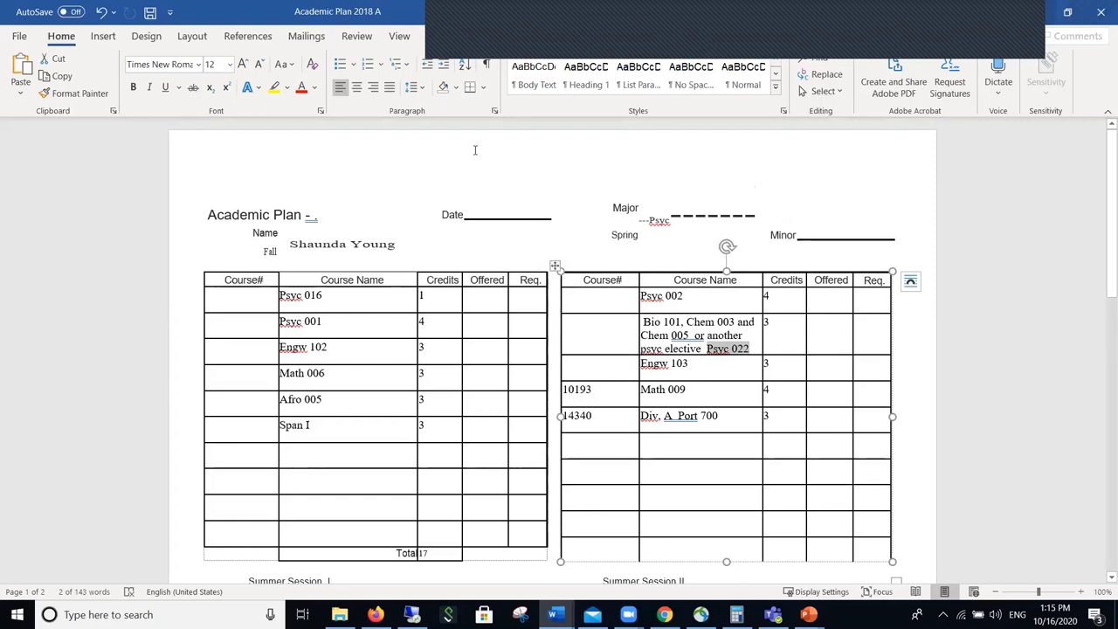
# Switch to Firefox and open Howard University's registrar Forms page in a new tab.
pyautogui.hotkey('alt', 'Tab')
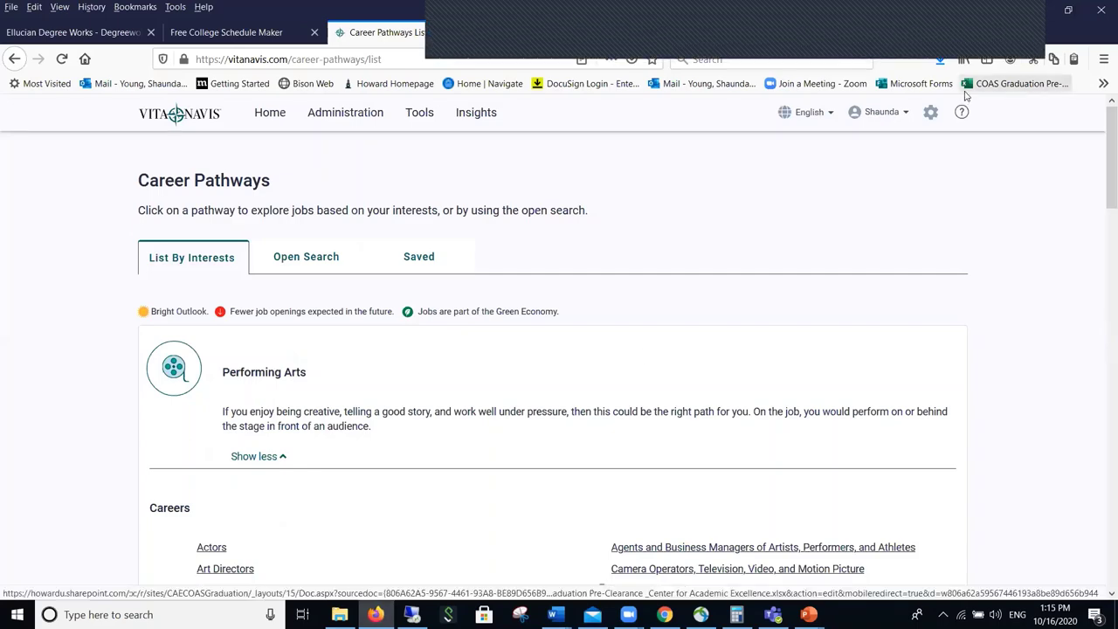
pyautogui.hotkey('ctrl', 't')
pyautogui.click(312, 58)
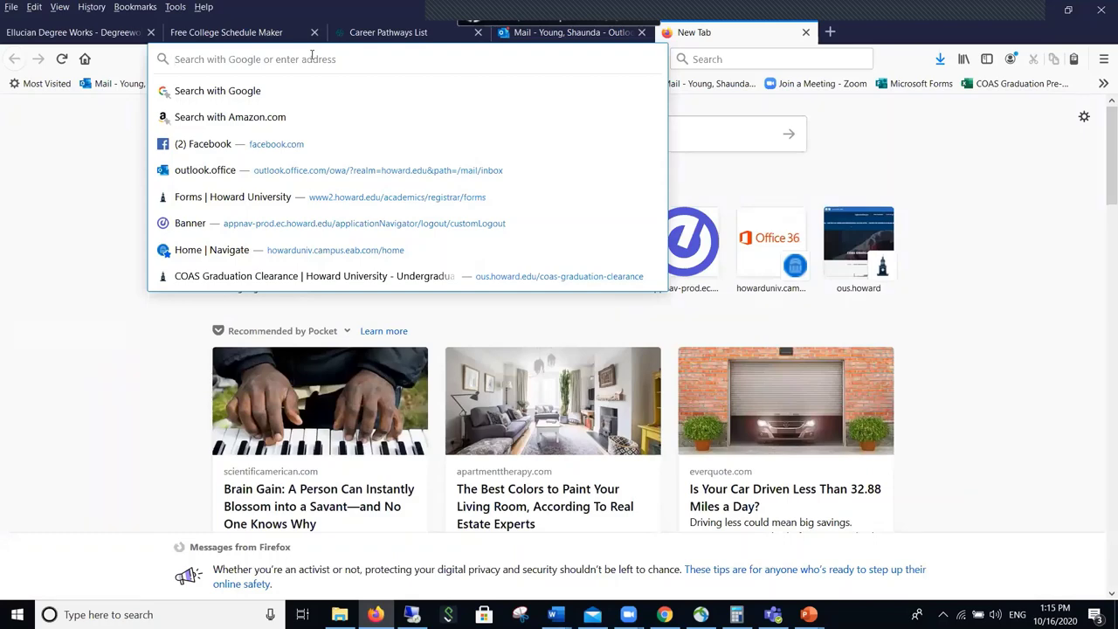
pyautogui.write('forms.office.com/')
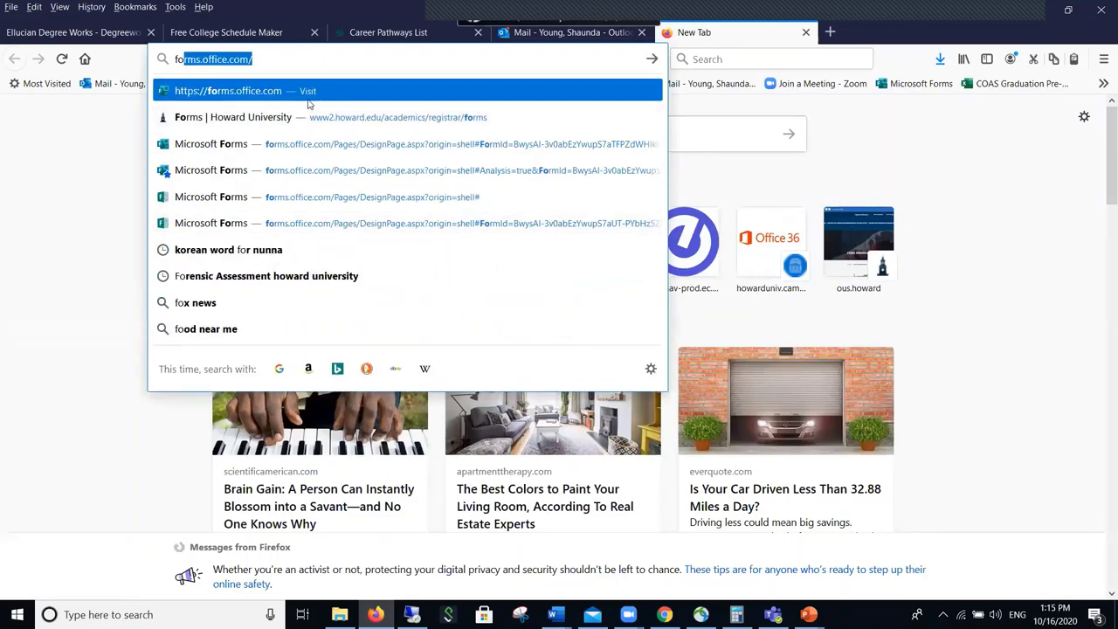
pyautogui.click(303, 115)
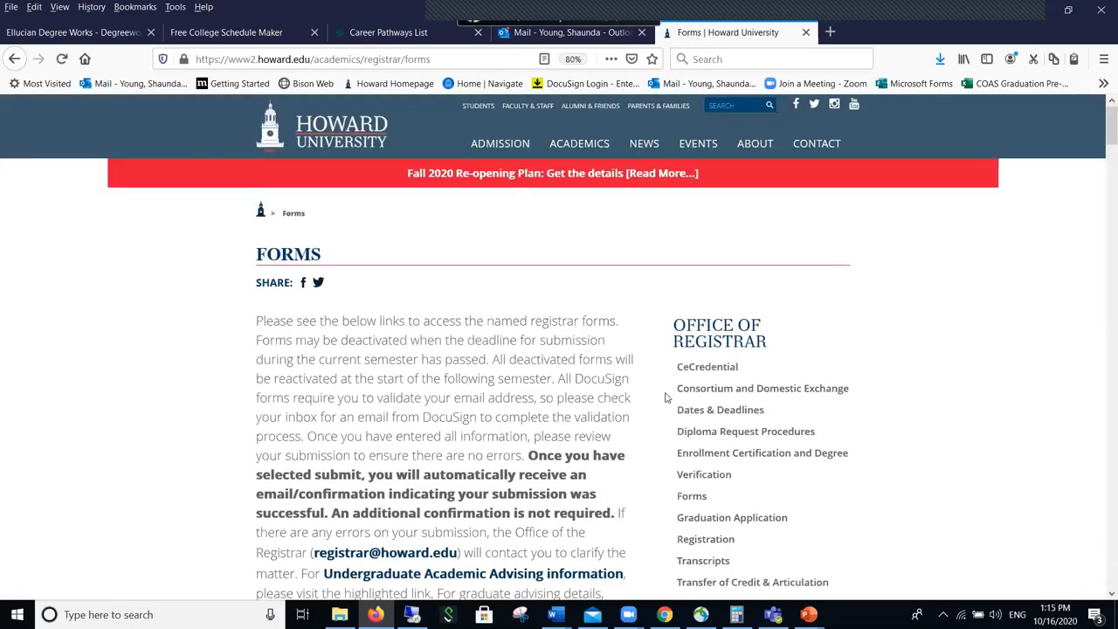
# Examine the Change of Major, Minor & Concentration form's description and locate the Intra-University Transfer Form on the registrar page.
pyautogui.scroll(-2, 676, 386)
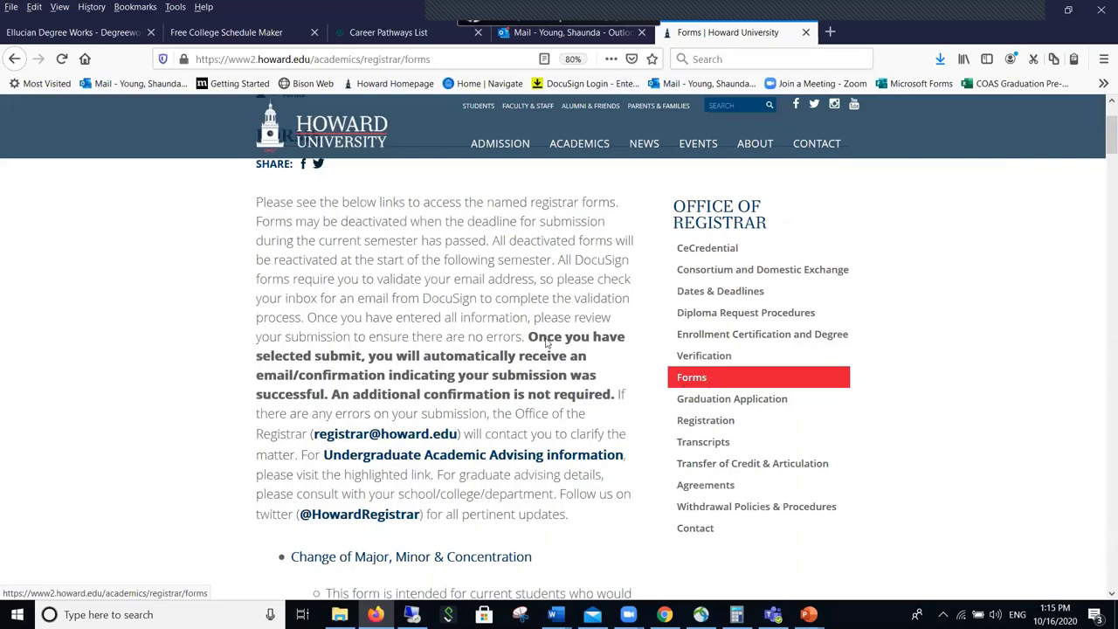
pyautogui.scroll(-6, 451, 291)
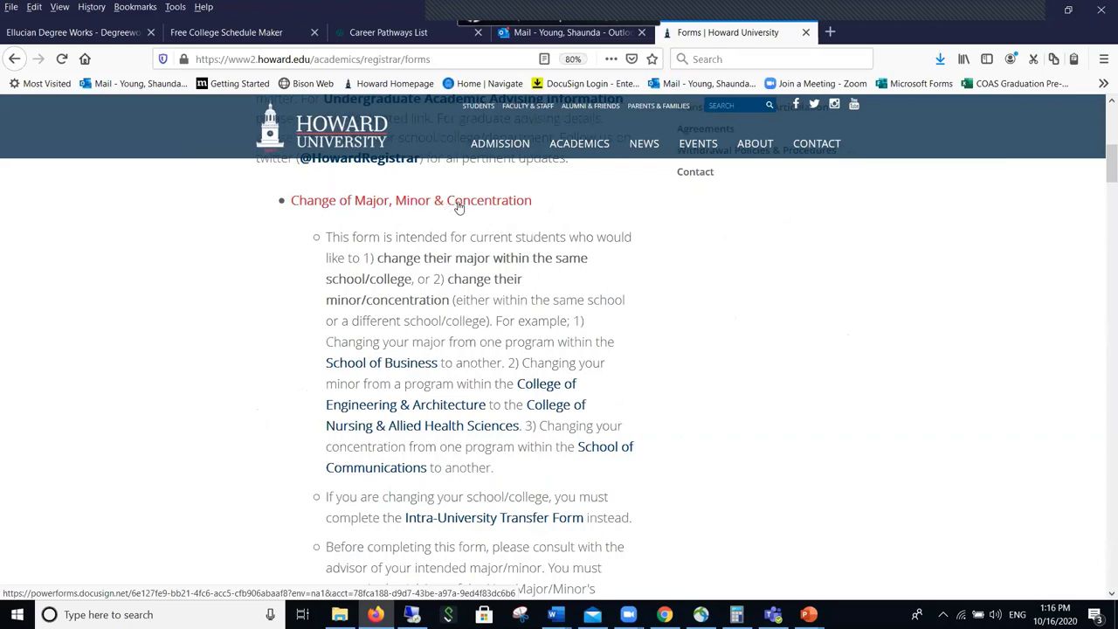
pyautogui.scroll(-1, 458, 206)
pyautogui.scroll(-10, 459, 203)
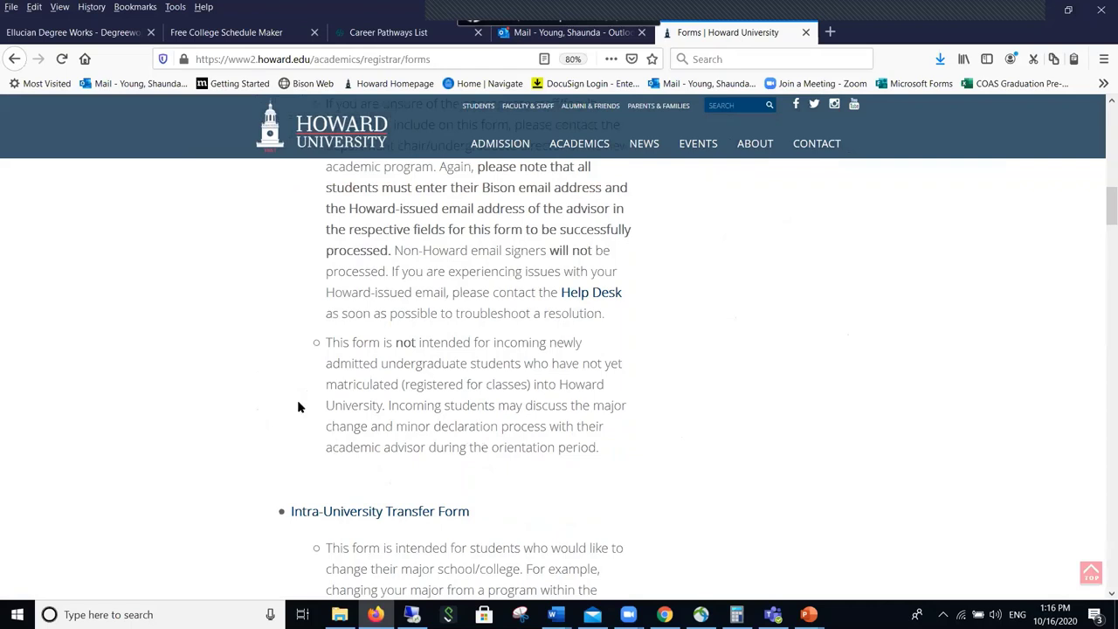
pyautogui.scroll(-3, 314, 401)
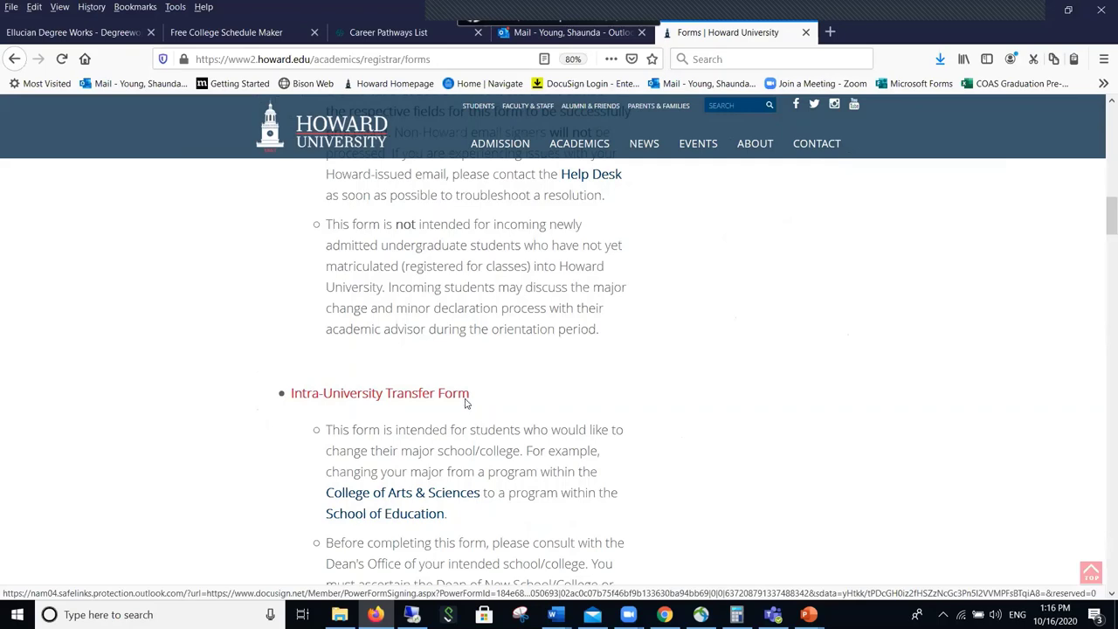
pyautogui.scroll(2, 467, 403)
pyautogui.scroll(3, 465, 402)
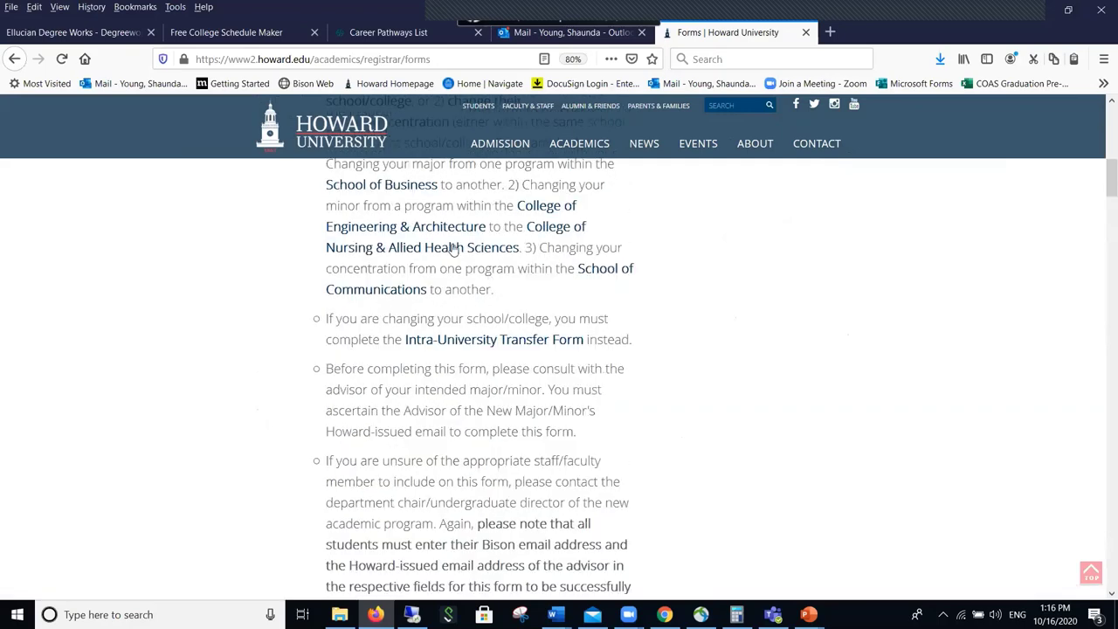
pyautogui.scroll(1, 463, 240)
pyautogui.scroll(1, 475, 225)
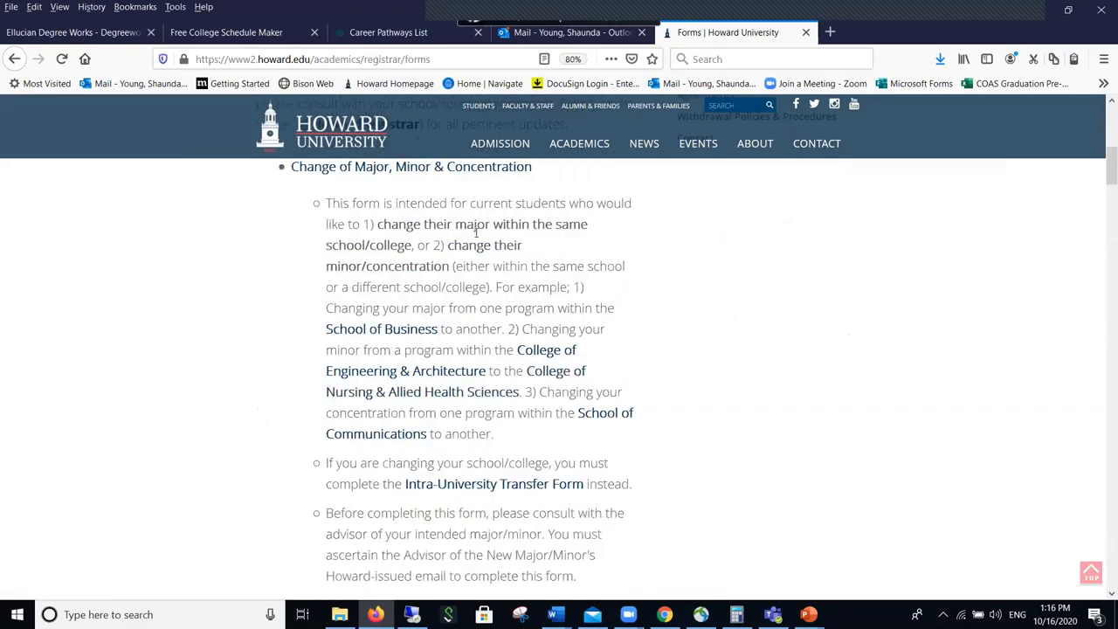
pyautogui.scroll(1, 476, 231)
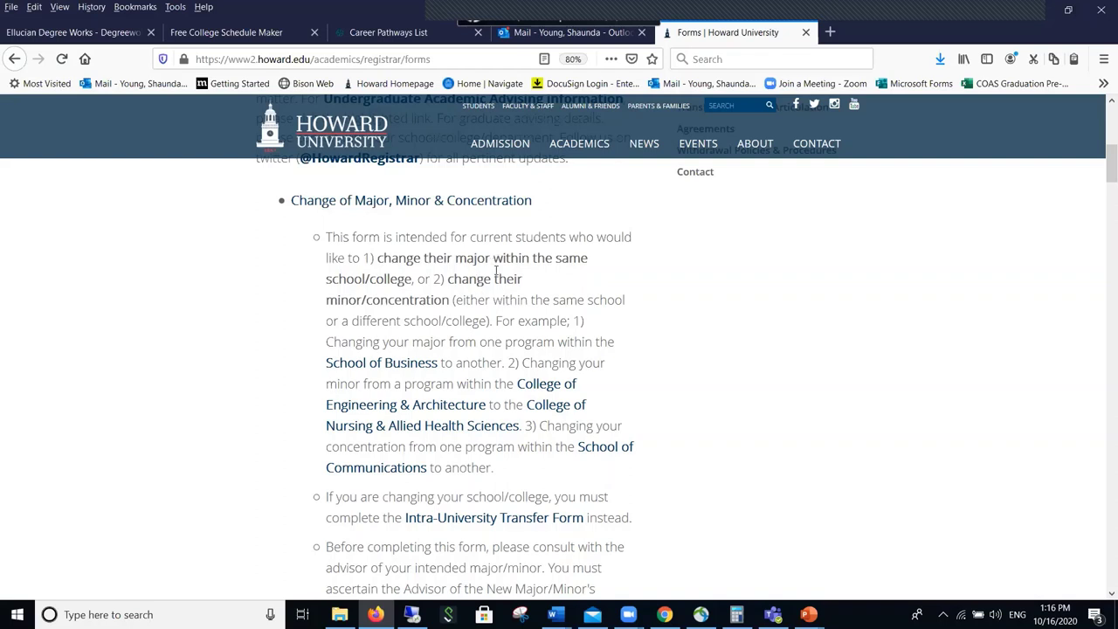
# Switch to Word, open the read-only copy of the Psychology2015 prerequisite document, and create a new blank document.
pyautogui.moveTo(552, 614)
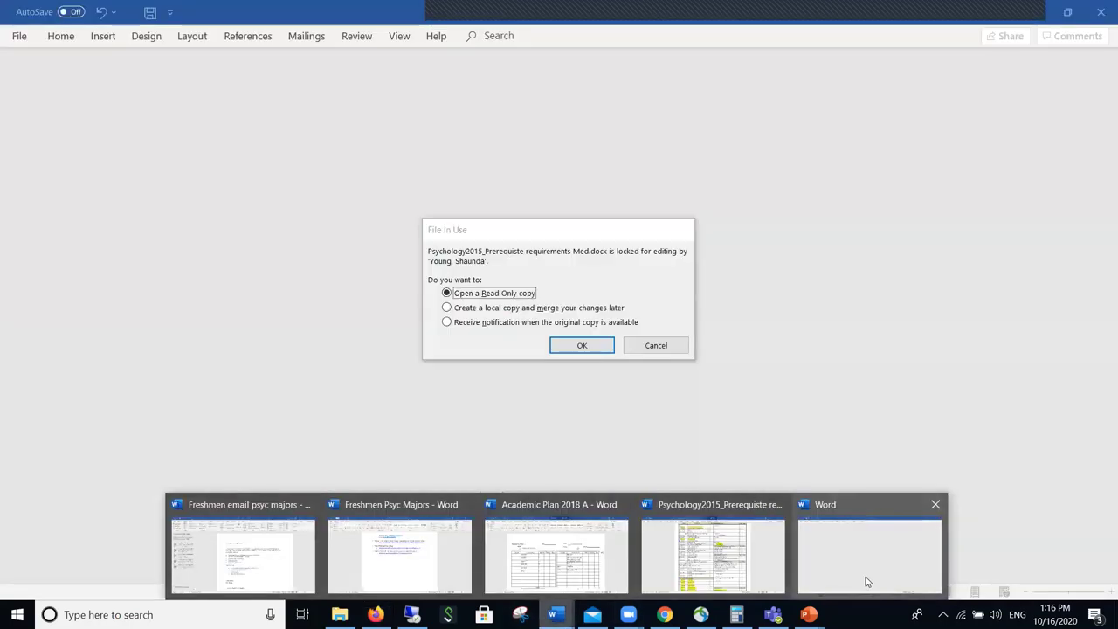
pyautogui.click(863, 576)
pyautogui.click(568, 344)
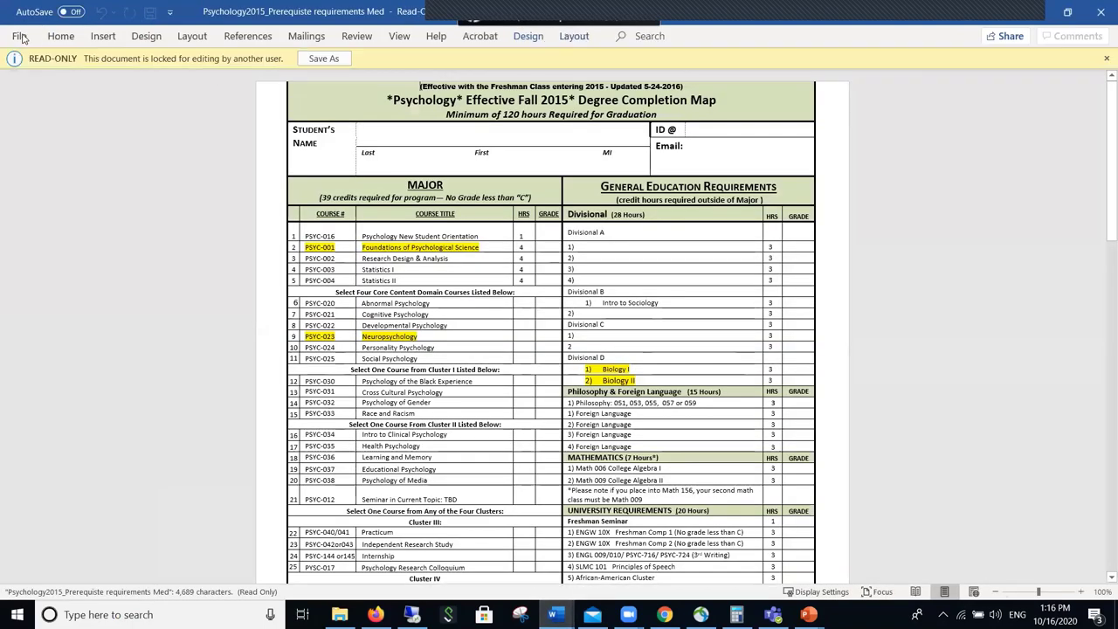
pyautogui.click(19, 37)
pyautogui.click(40, 102)
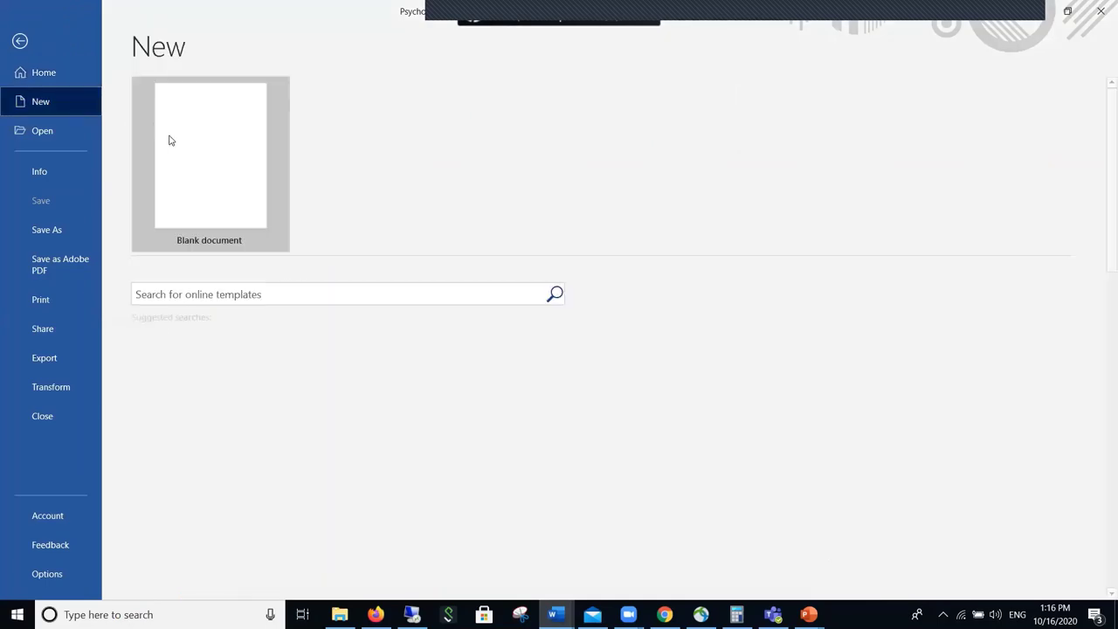
pyautogui.click(170, 141)
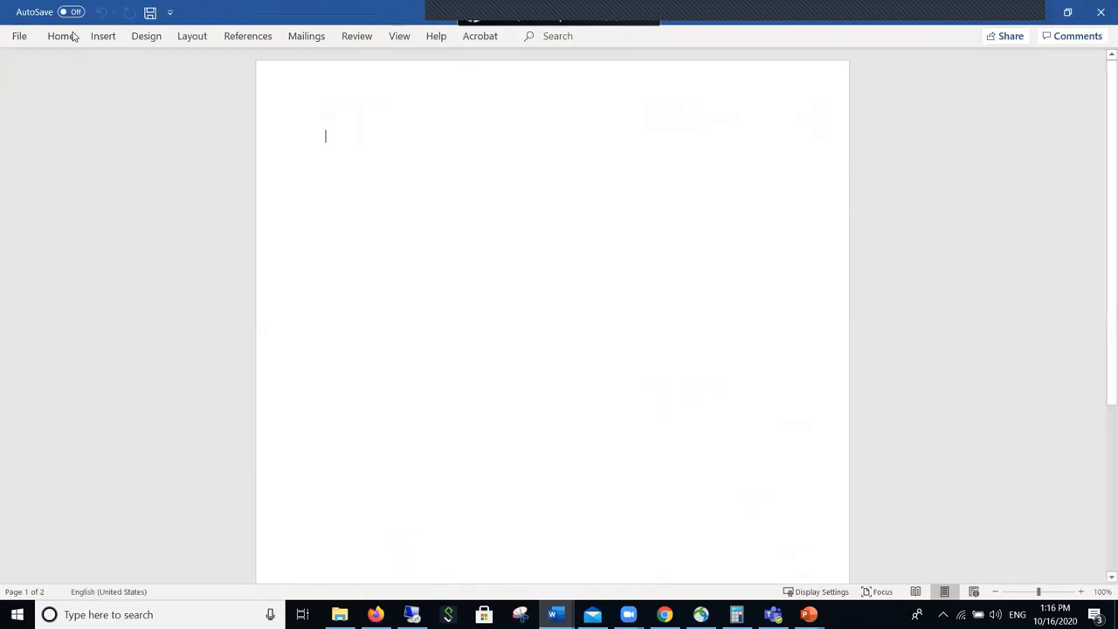
# Set the blank document's font size to 20 and collapse the ribbon.
pyautogui.click(70, 35)
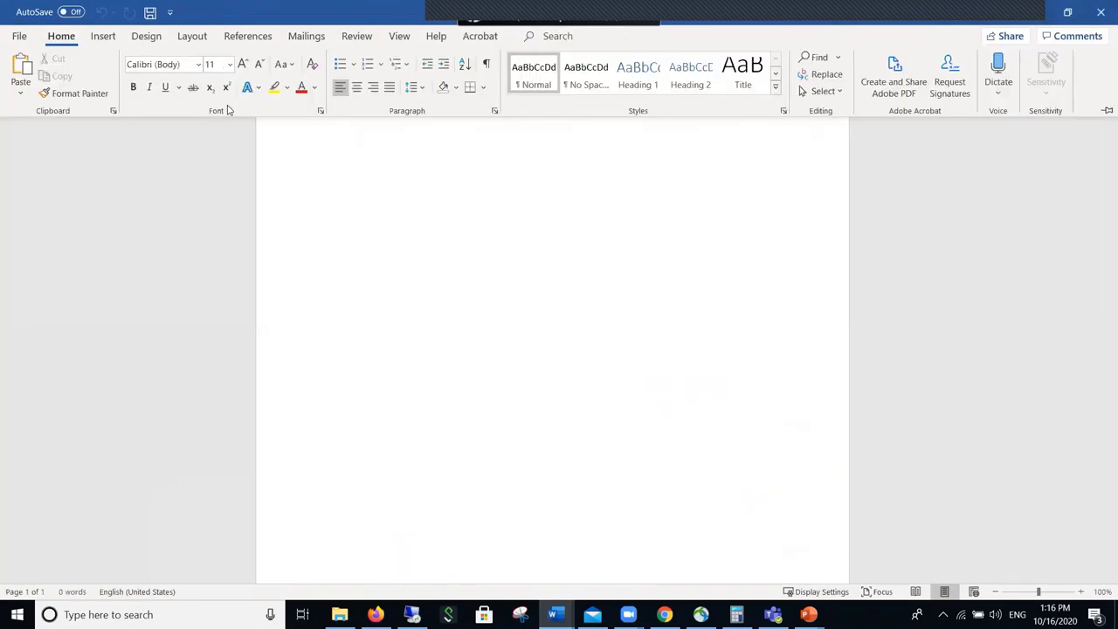
pyautogui.click(229, 64)
pyautogui.click(219, 221)
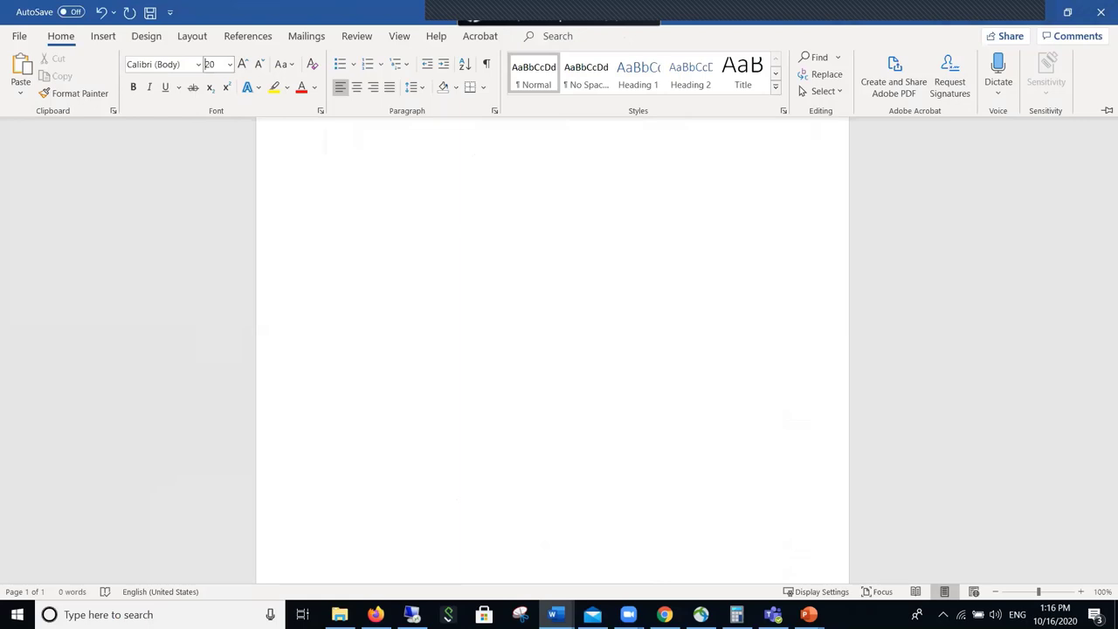
pyautogui.click(397, 230)
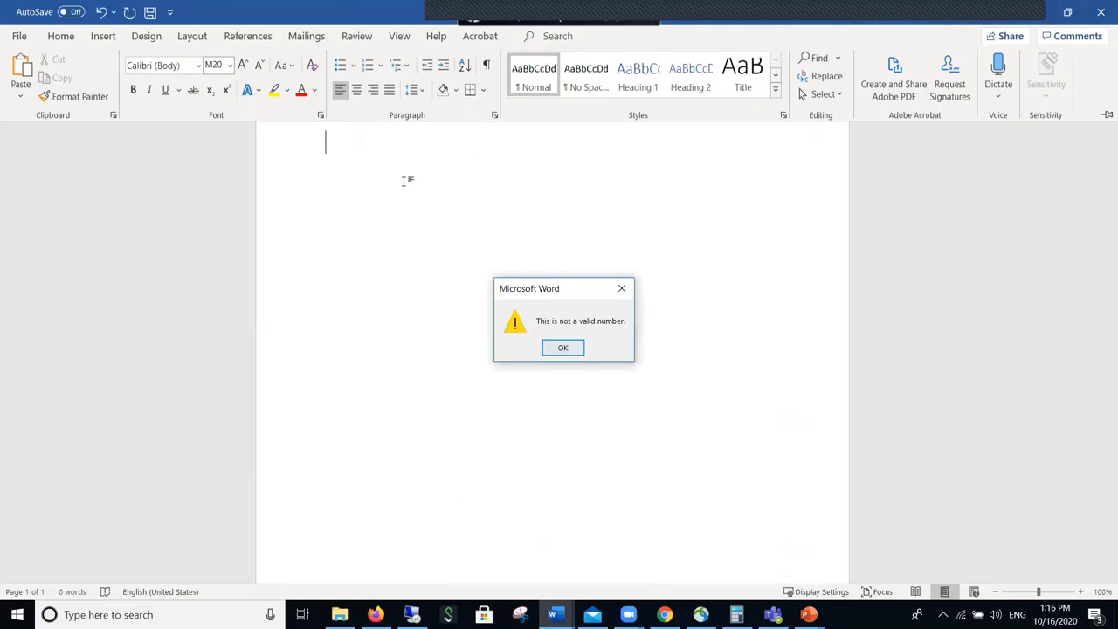
pyautogui.press('Return')
pyautogui.hotkey('ctrl', 'F1')
# Write "Major to major" as the first line of the blank document.
pyautogui.write('m')
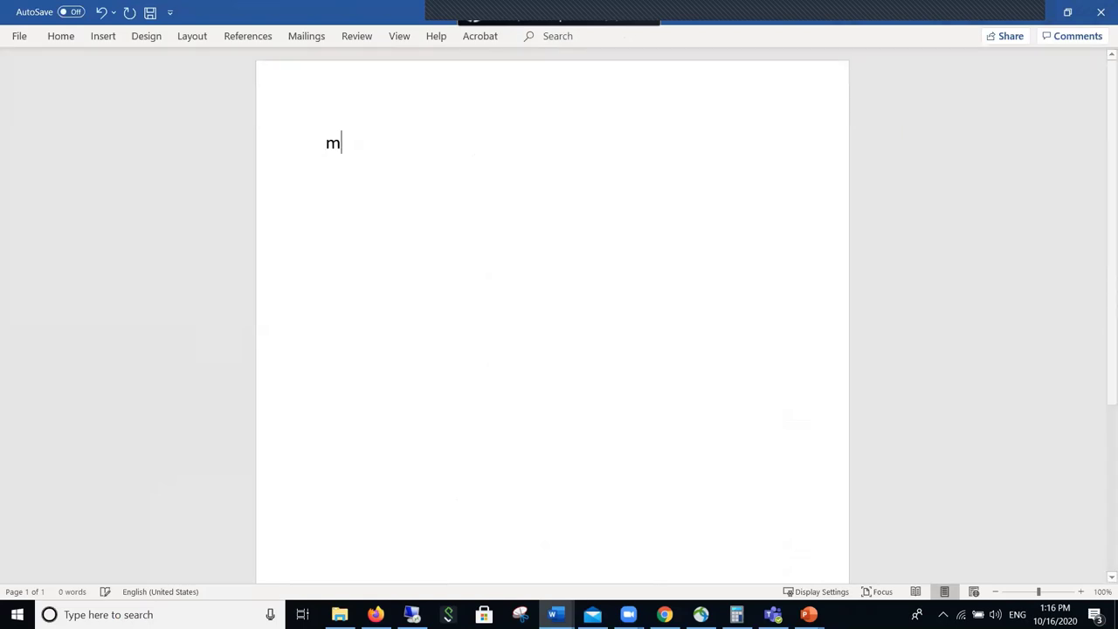
pyautogui.write('ajor ')
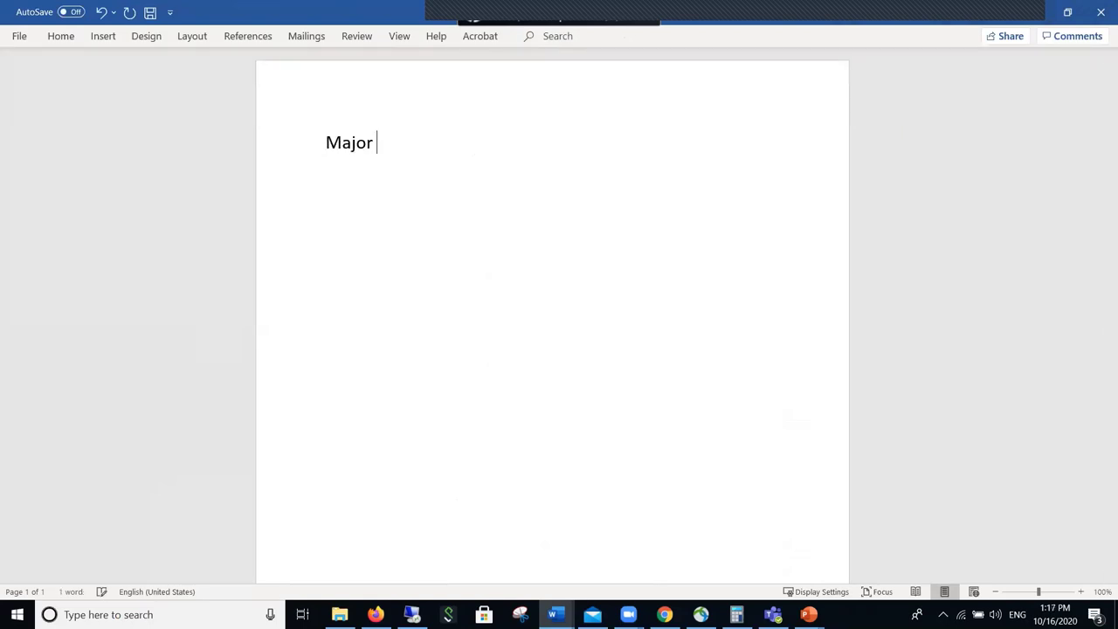
pyautogui.write('to y')
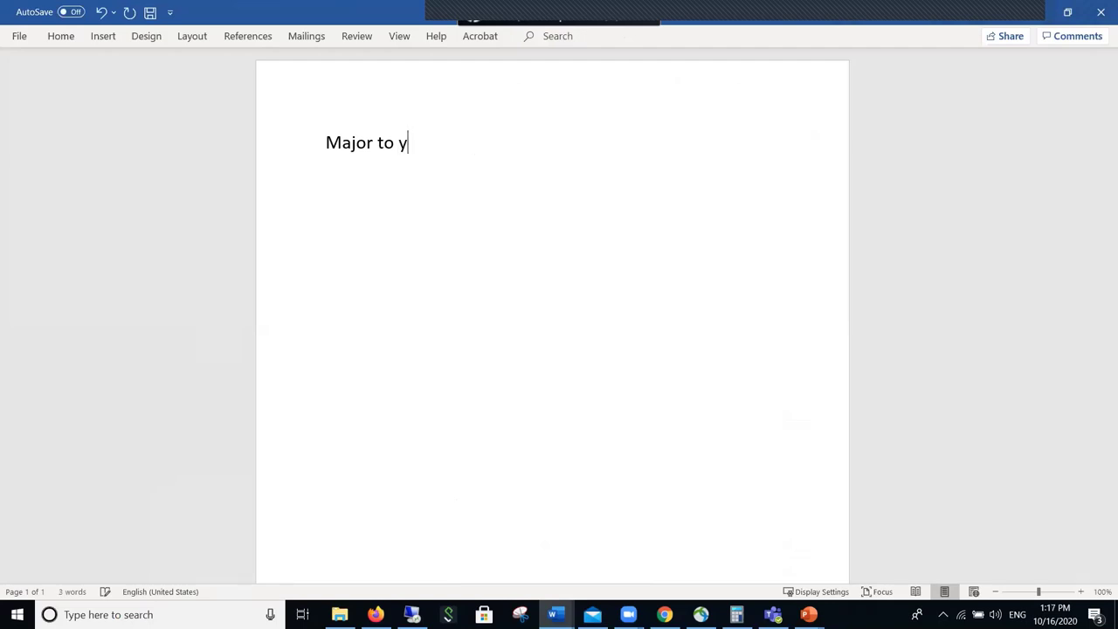
pyautogui.press('BackSpace')
pyautogui.write('major')
pyautogui.press('Return')
# Add the lines "Concentration to concentration" and "Minor to minor", followed by an empty line.
pyautogui.write('Concentration ')
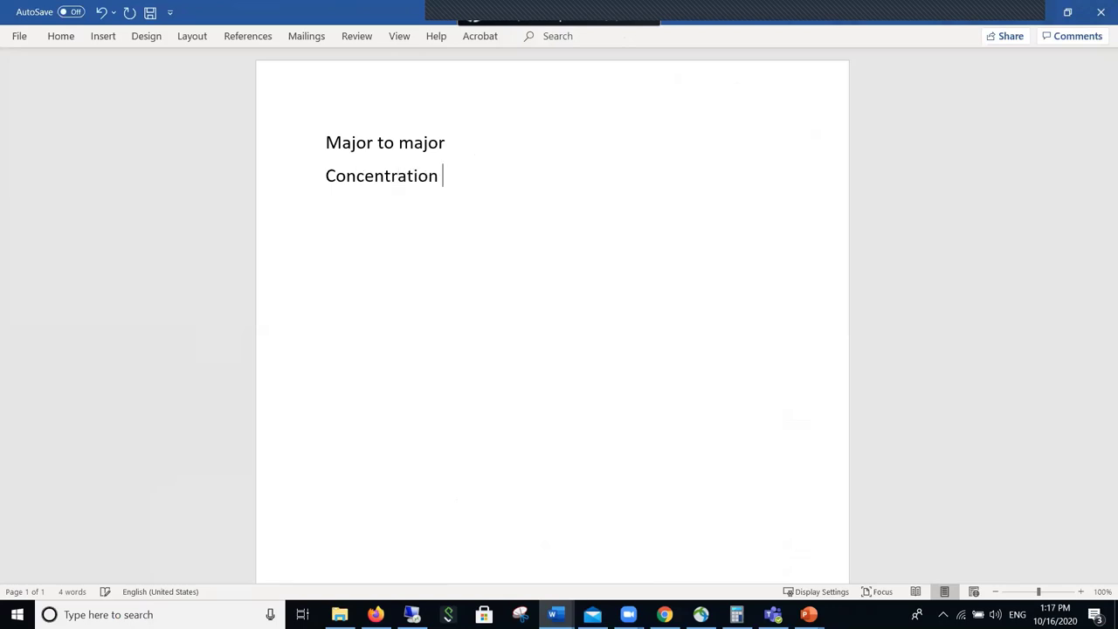
pyautogui.write('to concentratio')
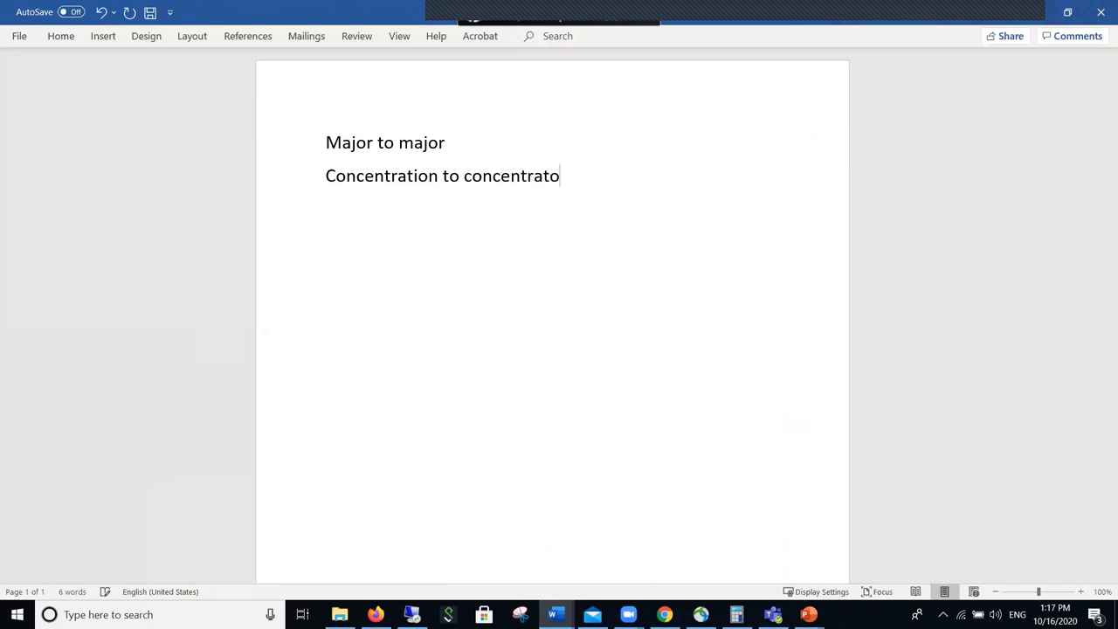
pyautogui.write('n')
pyautogui.press('Return')
pyautogui.write('Minor to m')
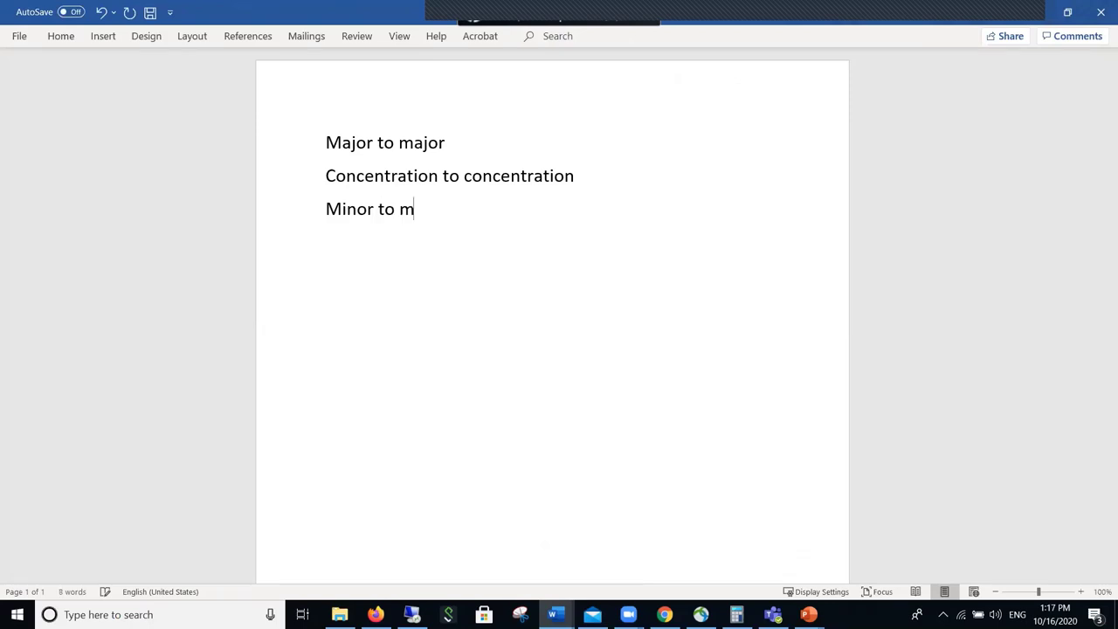
pyautogui.write('inor')
pyautogui.press('Return')
pyautogui.press('Return')
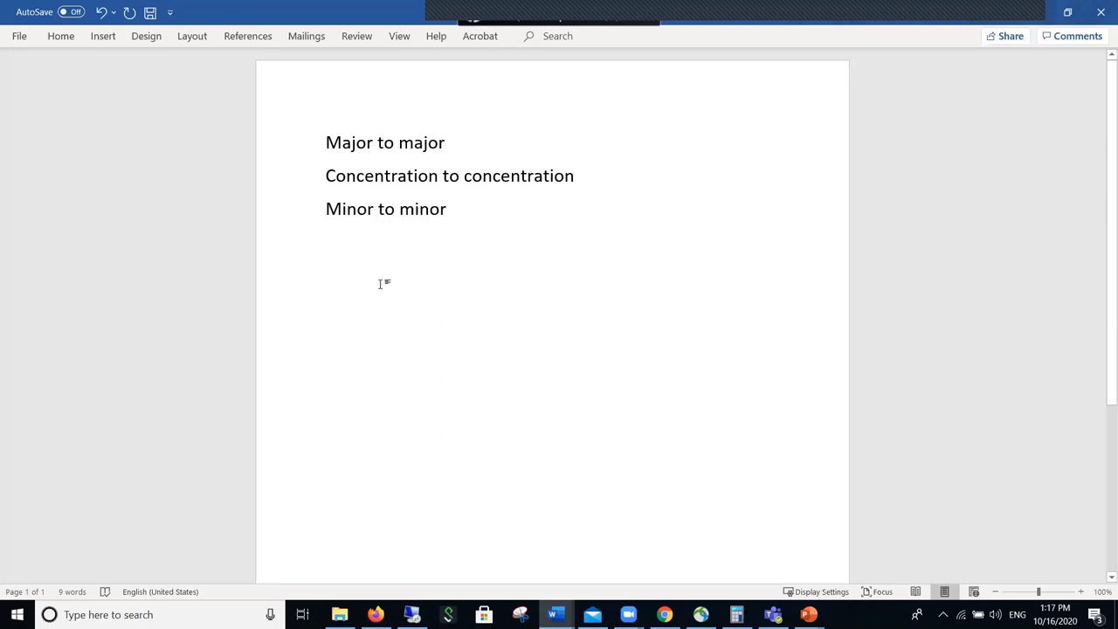
# Write "Psychology to Psychology" below the list, point out each program name, and start a new line.
pyautogui.write('P')
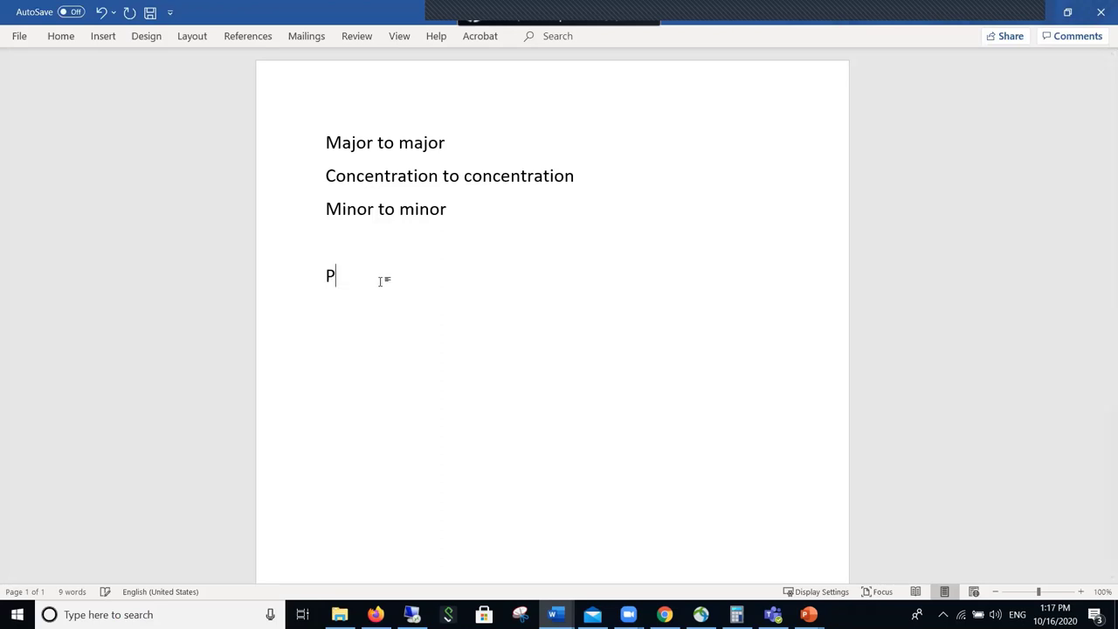
pyautogui.write('sychology  ')
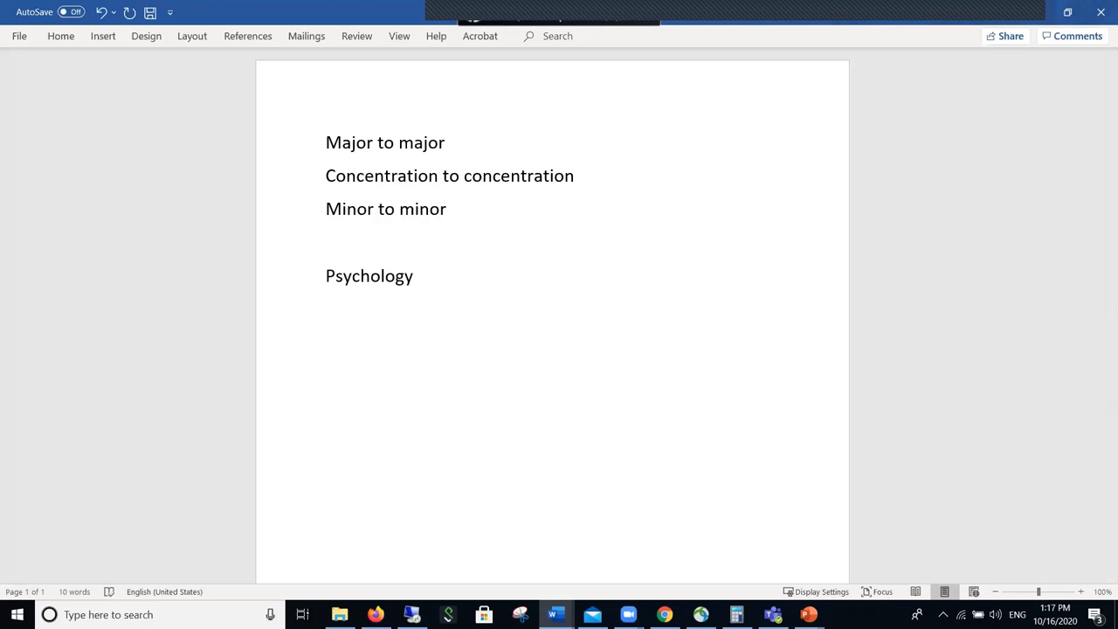
pyautogui.write('to Psychology')
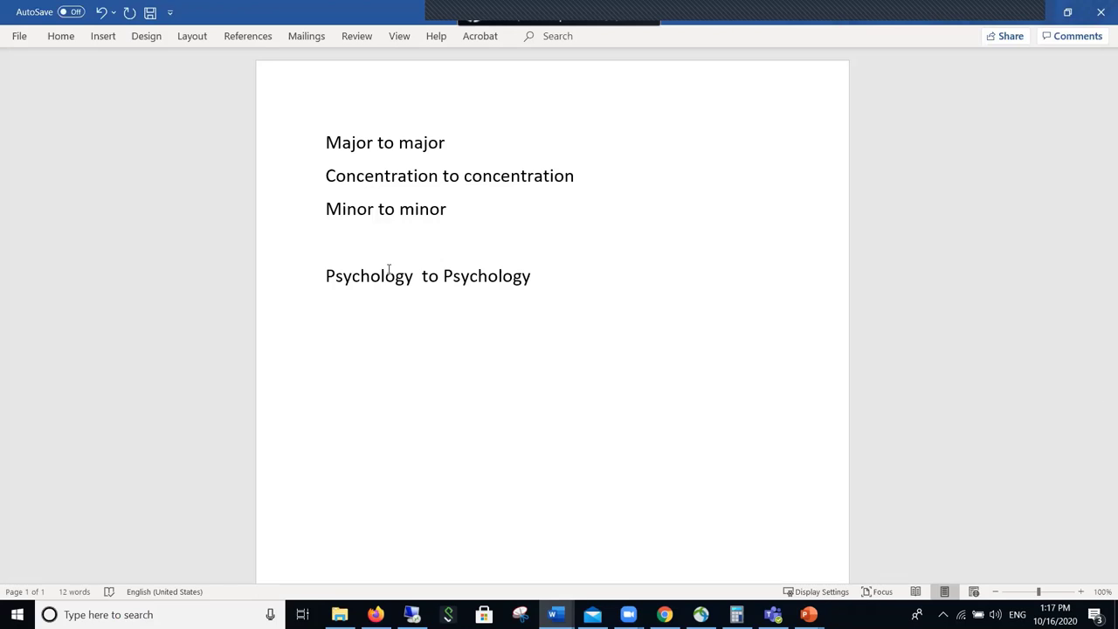
pyautogui.moveTo(414, 281); pyautogui.dragTo(292, 279)
pyautogui.click(486, 276)
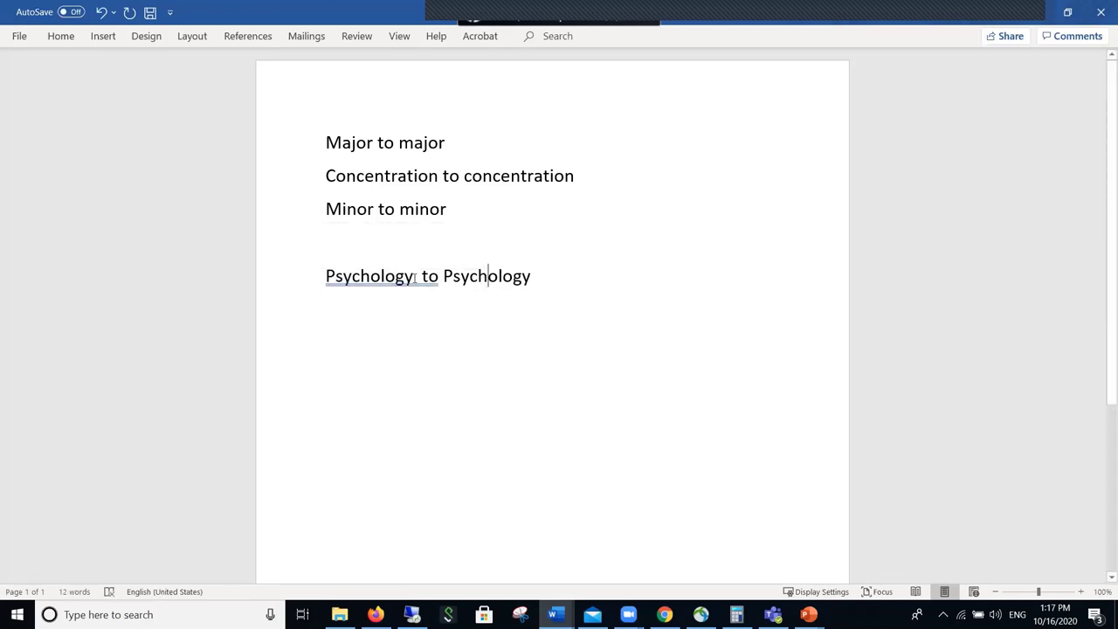
pyautogui.click(416, 276)
pyautogui.click(564, 276)
pyautogui.press('Return')
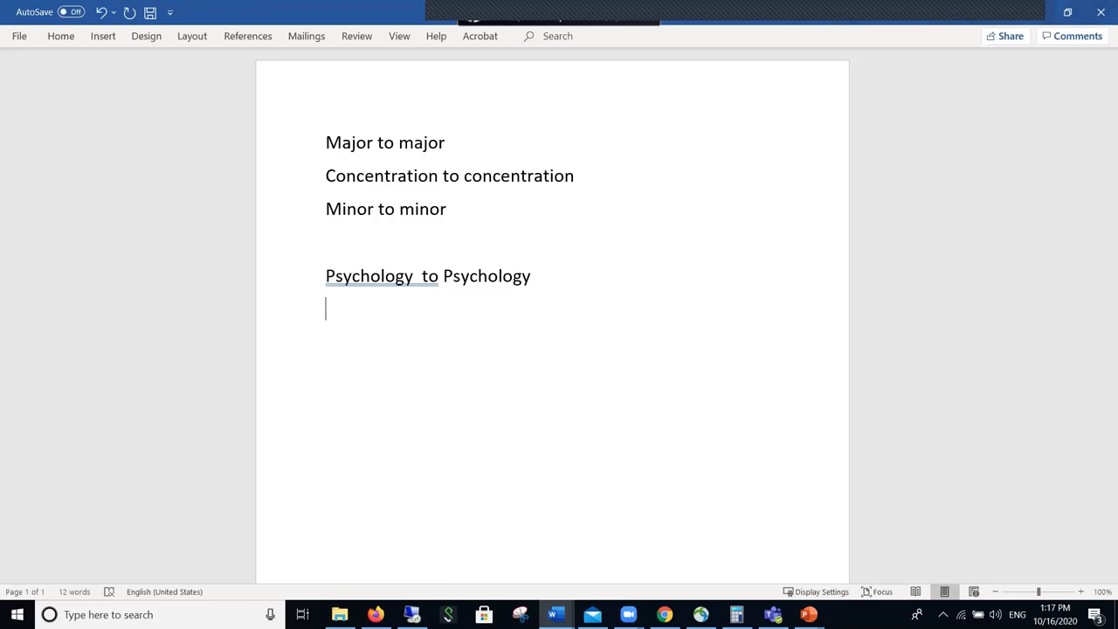
# Add the lines "n/a to n/a" and "N/a to Chemistry" below the Psychology line, correcting the spelling of Chemistry, and leave an empty line.
pyautogui.write('n/a to n/a ')
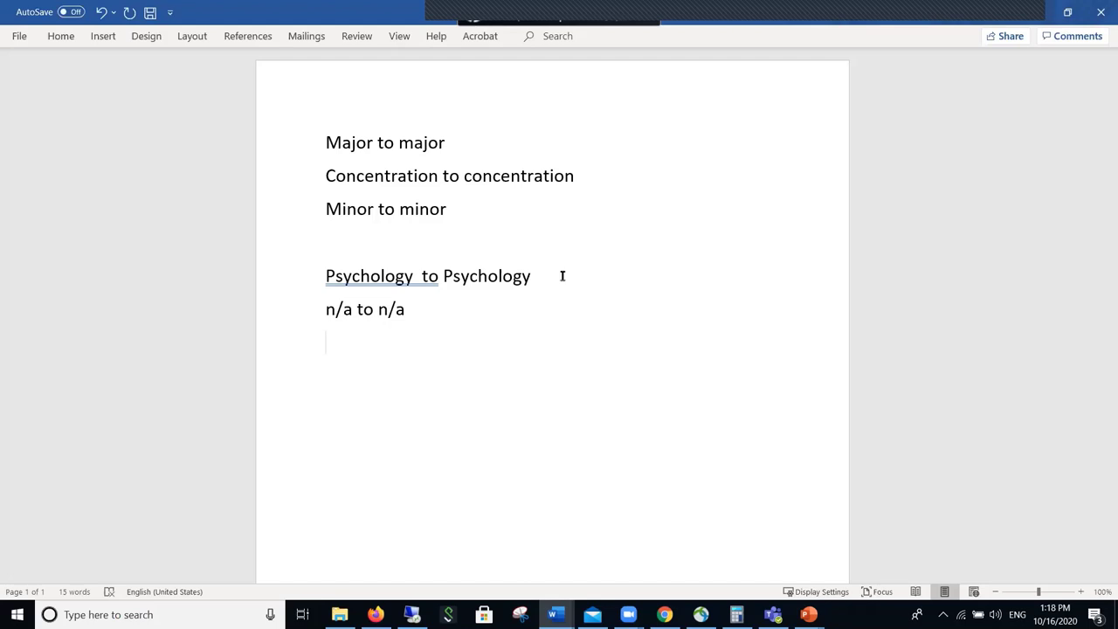
pyautogui.write('N/a to Che')
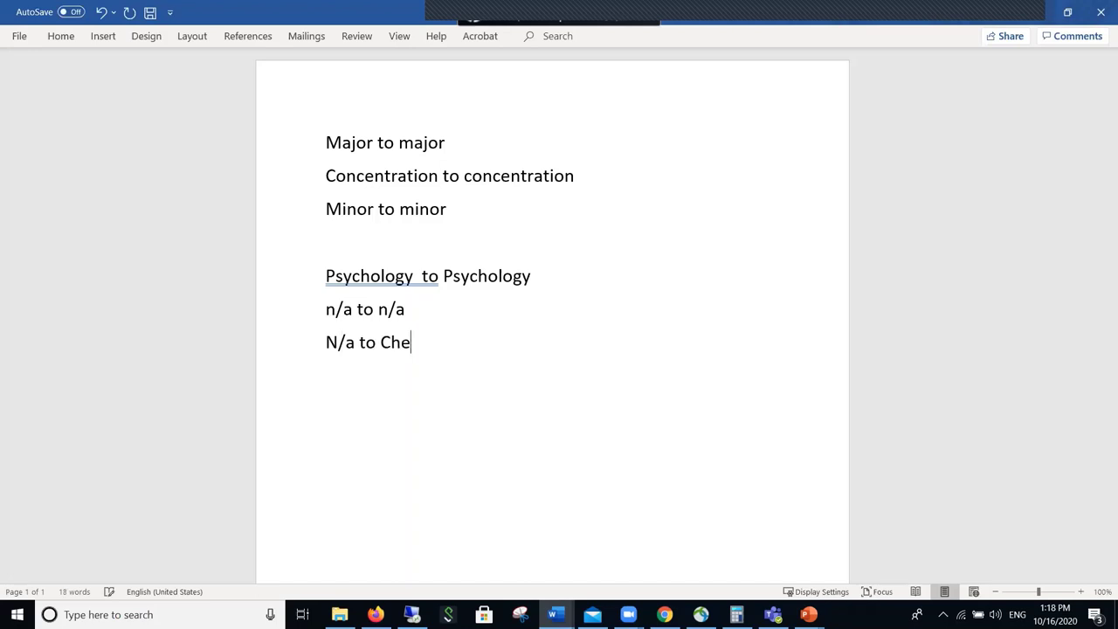
pyautogui.write('misty')
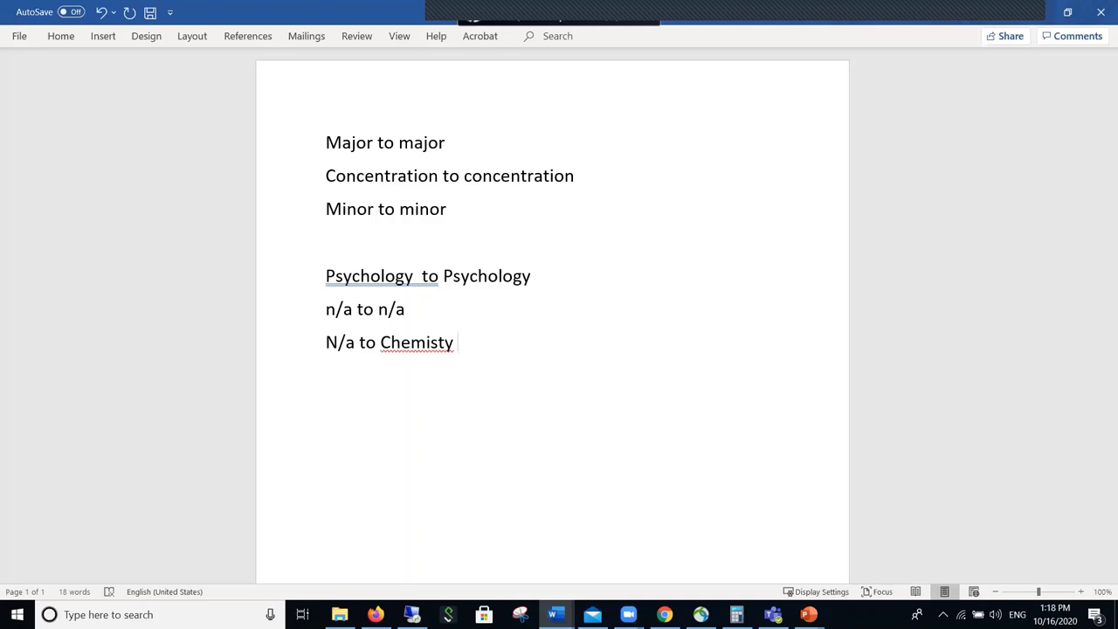
pyautogui.press('Left')
pyautogui.press('Left')
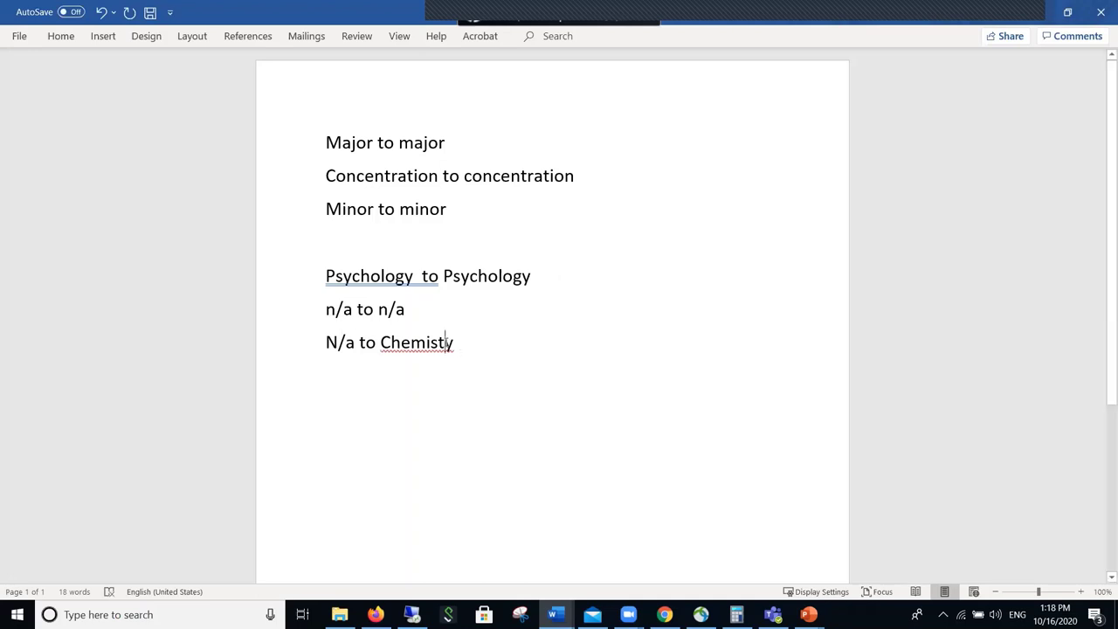
pyautogui.rightClick(434, 351)
pyautogui.click(481, 374)
pyautogui.press('Return')
pyautogui.press('Return')
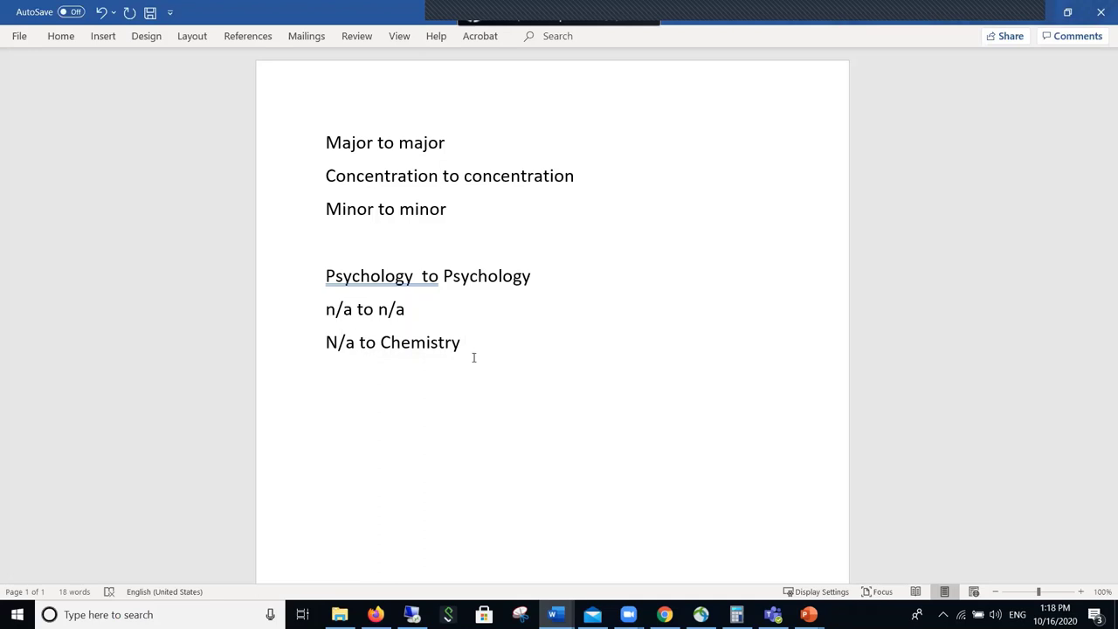
# Write "Psychology to Biology & Psychology" as the first line of a second example and start a new line.
pyautogui.write('Psycholo')
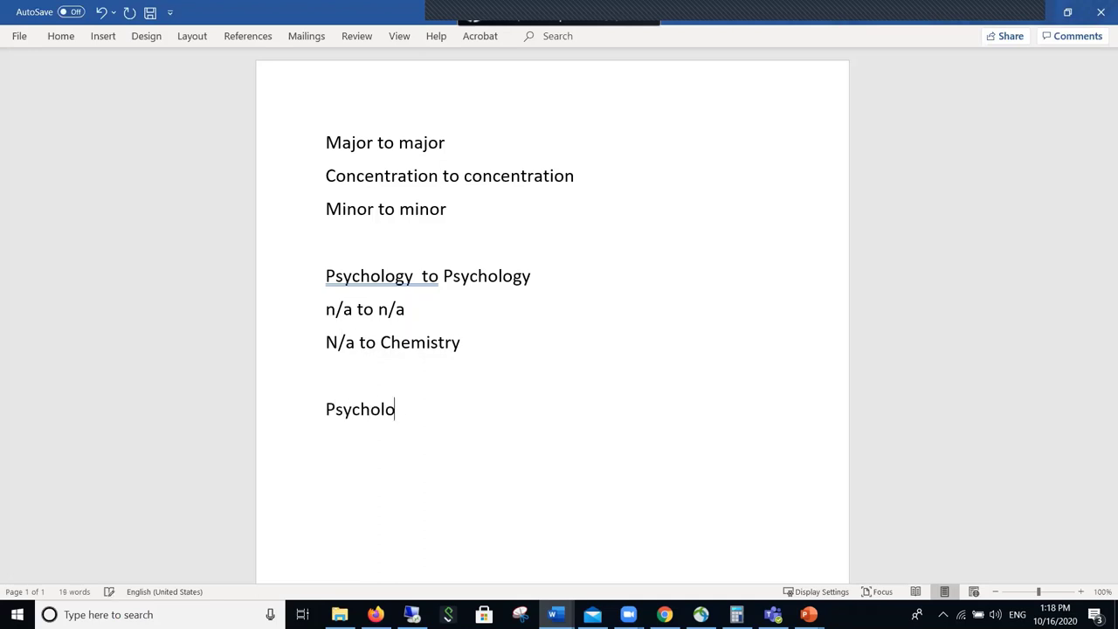
pyautogui.write('gy')
pyautogui.write('to Biol')
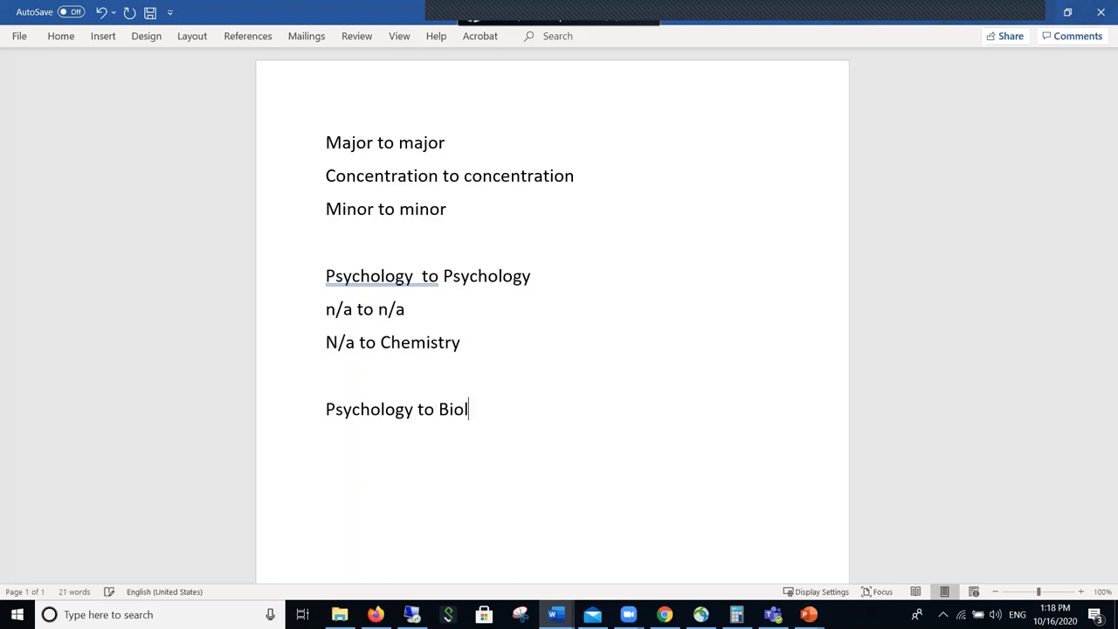
pyautogui.write('ogy & S')
pyautogui.press('BackSpace')
pyautogui.write('Psychology')
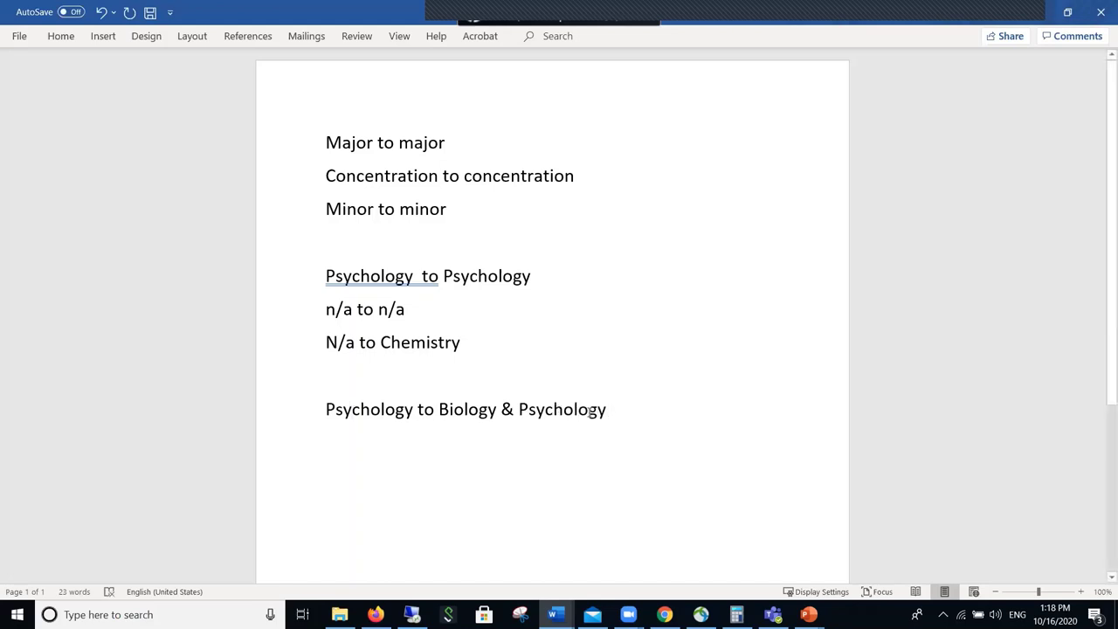
pyautogui.press('Return')
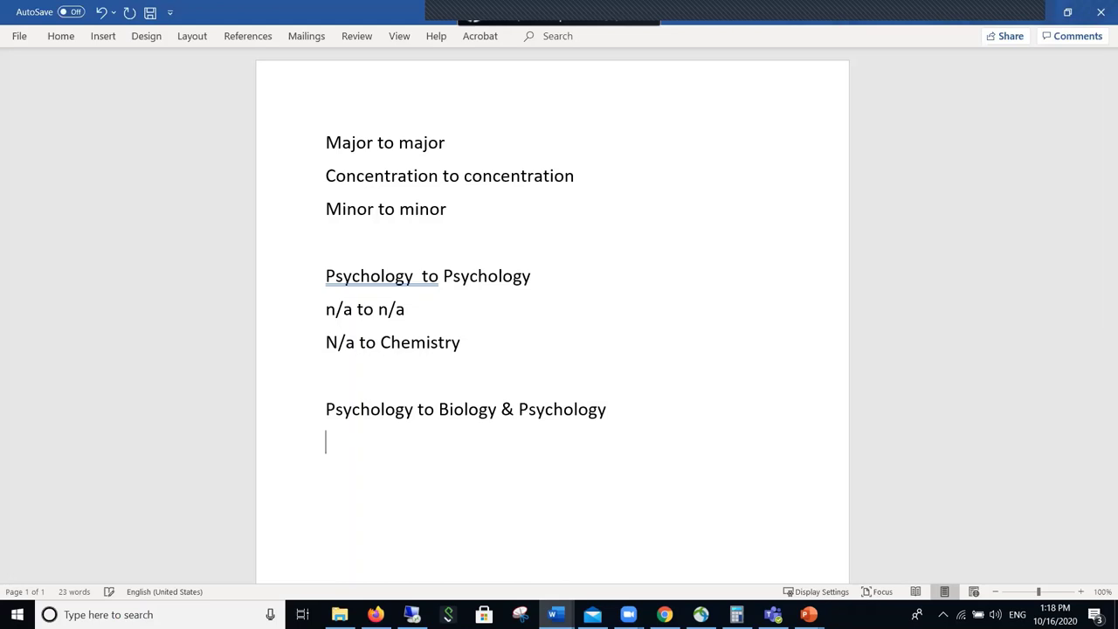
# Complete the second example with the lines "N/A to N/A" and "N/A to Chemistry & Sociology".
pyautogui.write('N/A to N/A')
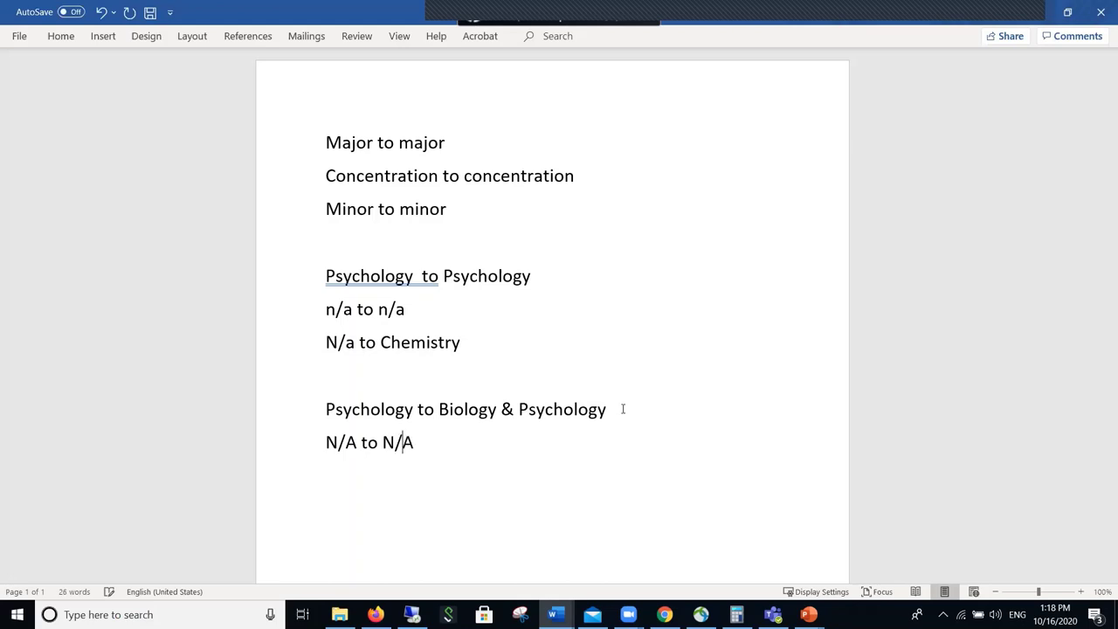
pyautogui.press('Return')
pyautogui.write('N/A to Chemistry ')
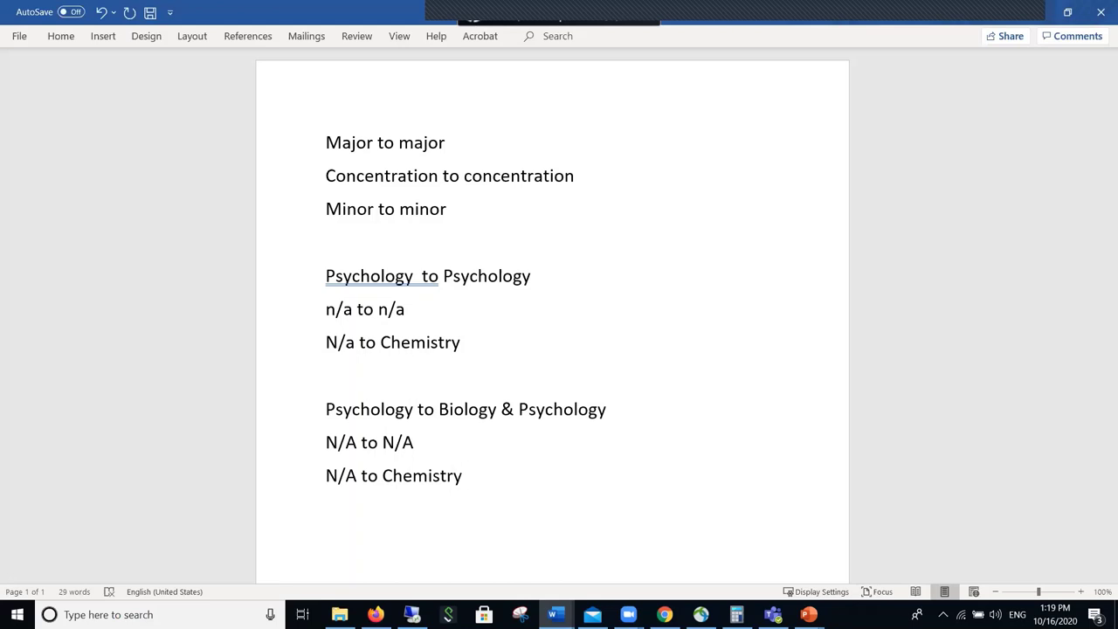
pyautogui.write('& Sociology')
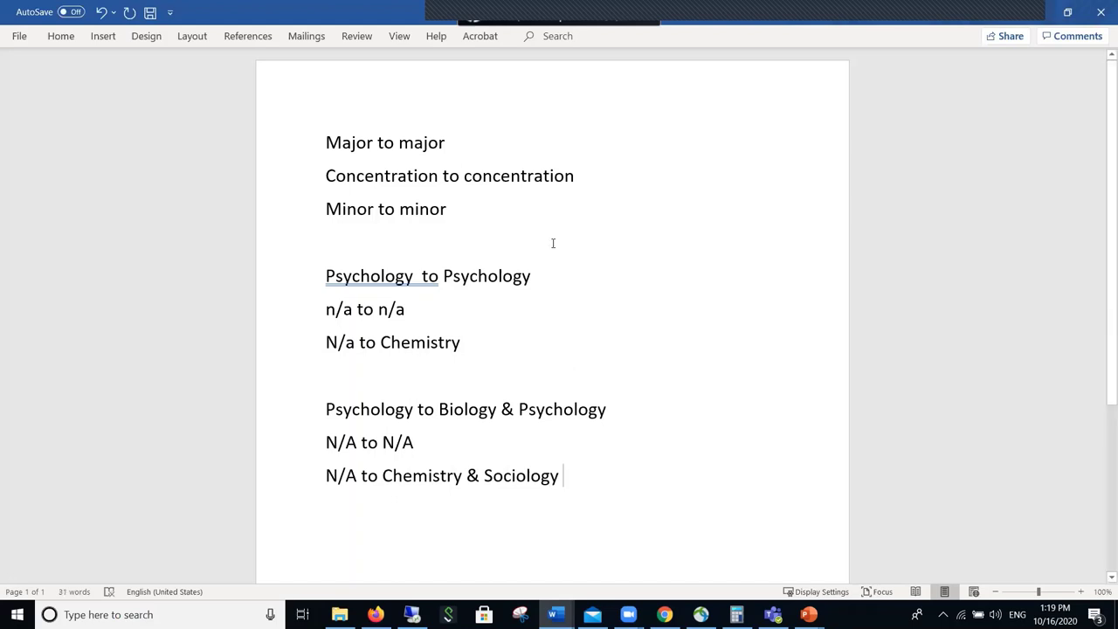
pyautogui.click(420, 281)
pyautogui.scroll(-1, 580, 258)
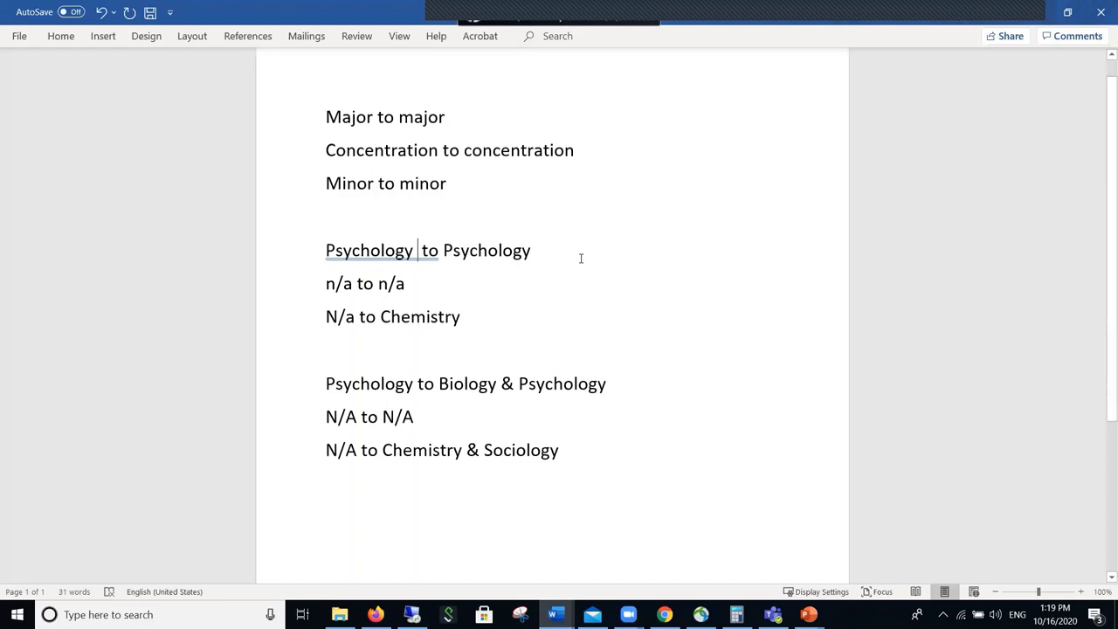
pyautogui.scroll(1, 594, 231)
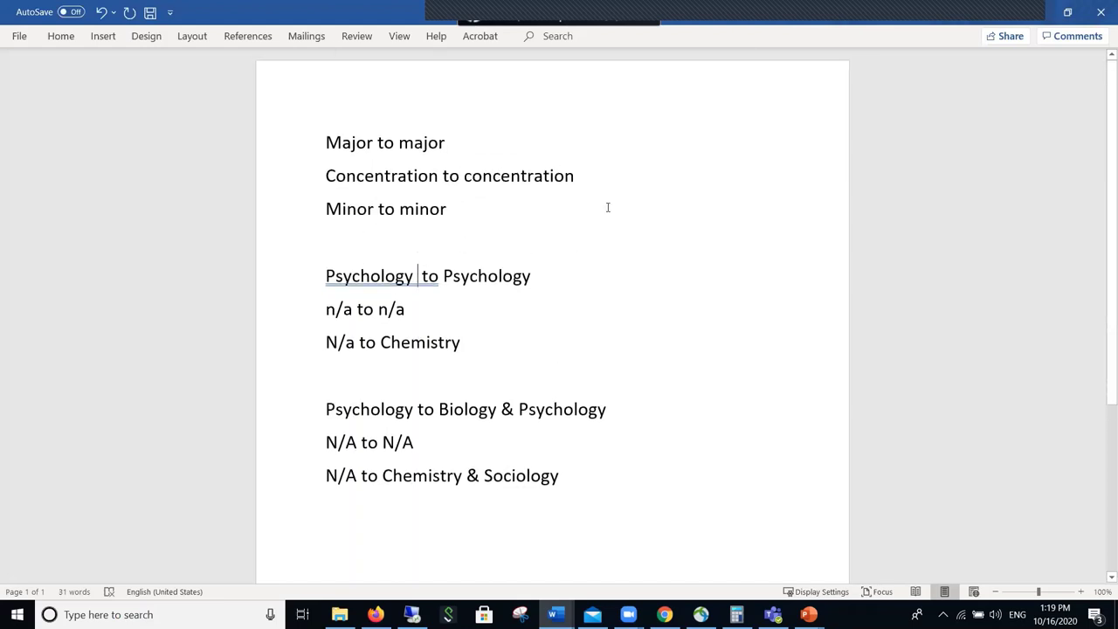
# Switch to Degree Works in the browser, start a new What-If audit and set its catalog year to 2016-2017.
pyautogui.click(1029, 18)
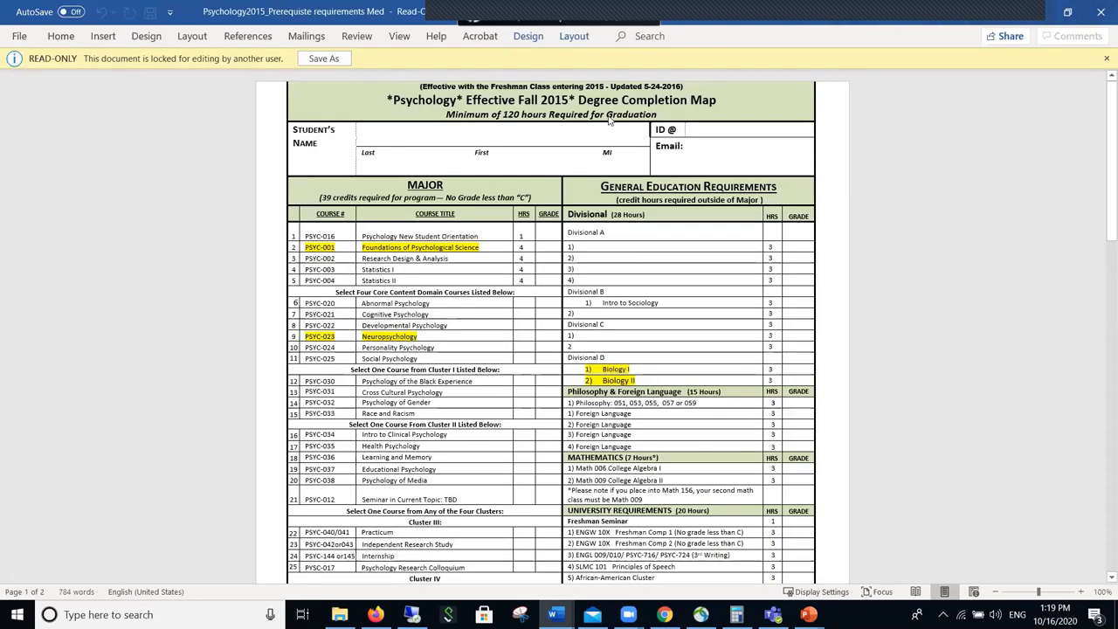
pyautogui.click(1039, 12)
pyautogui.click(77, 35)
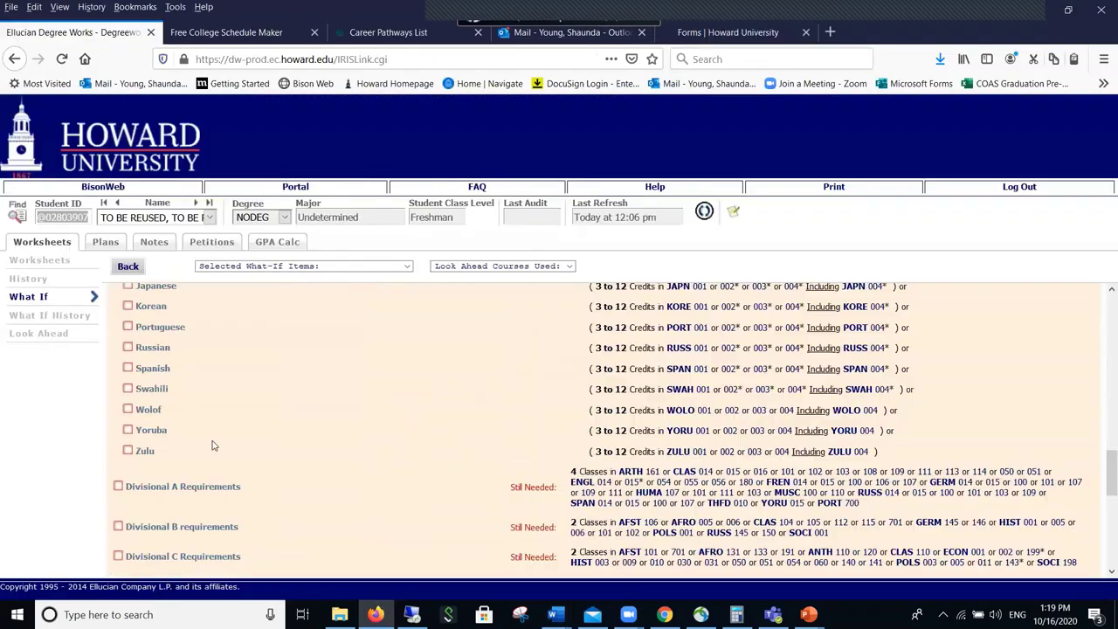
pyautogui.scroll(10, 235, 335)
pyautogui.click(29, 297)
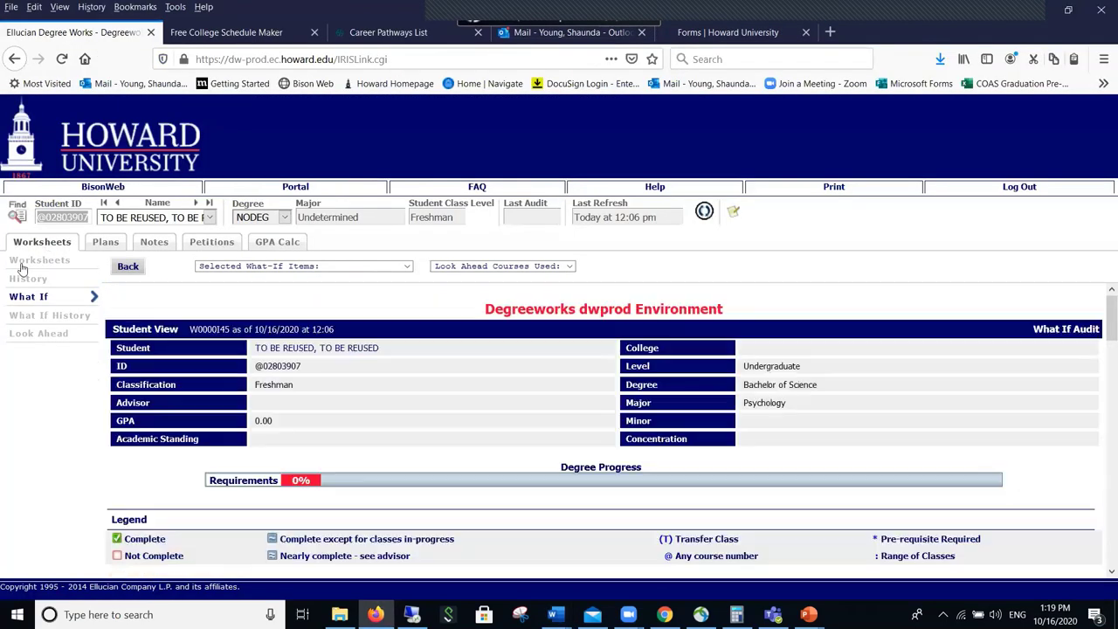
pyautogui.click(29, 298)
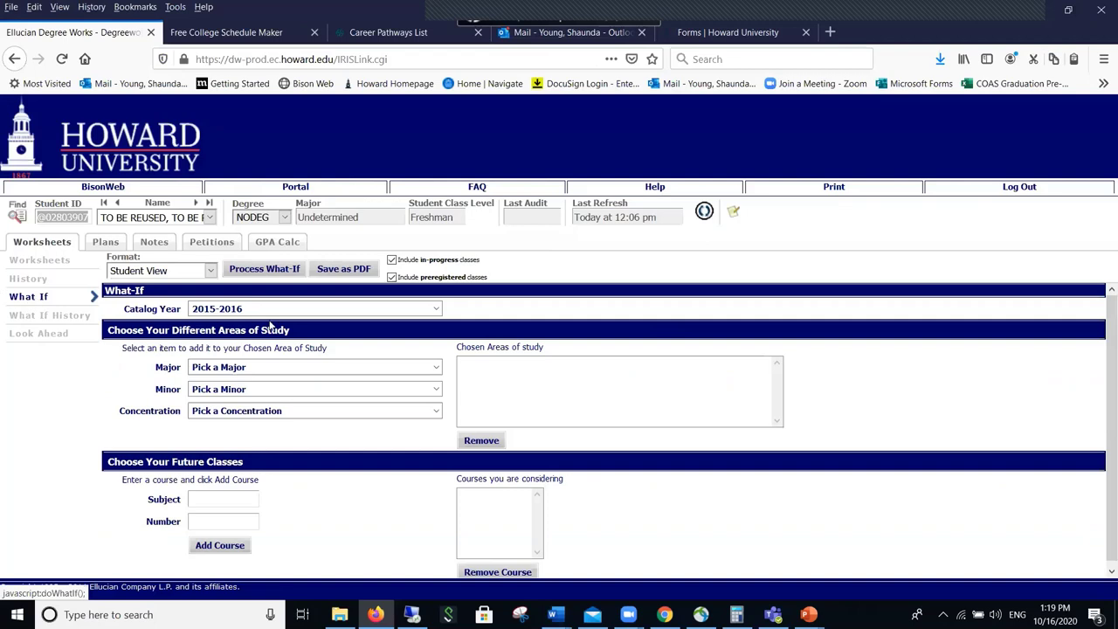
pyautogui.click(272, 310)
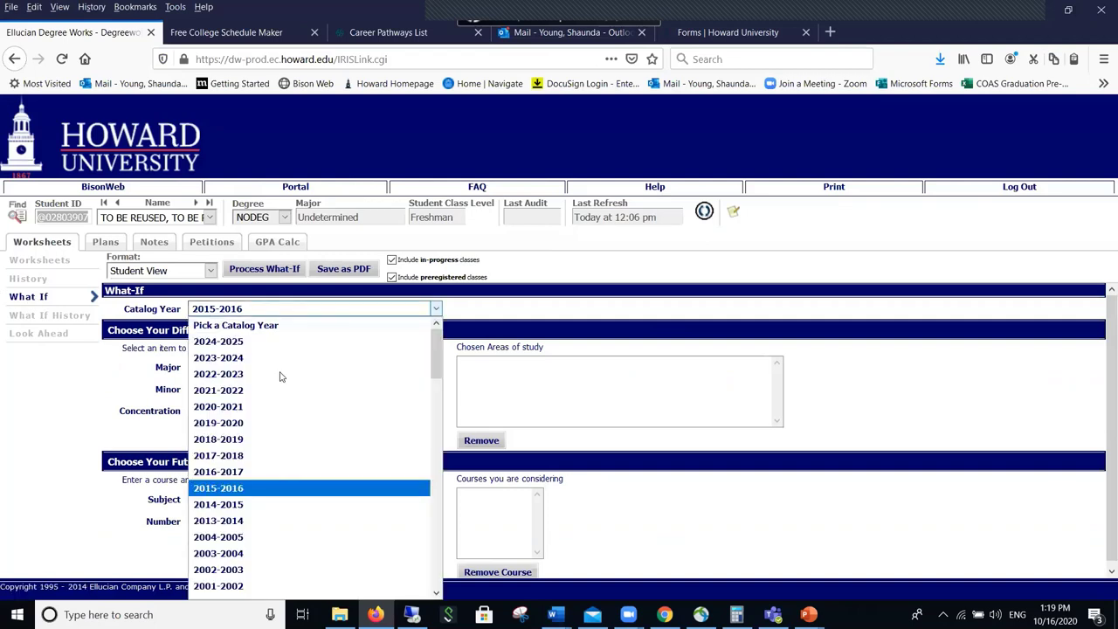
pyautogui.click(279, 472)
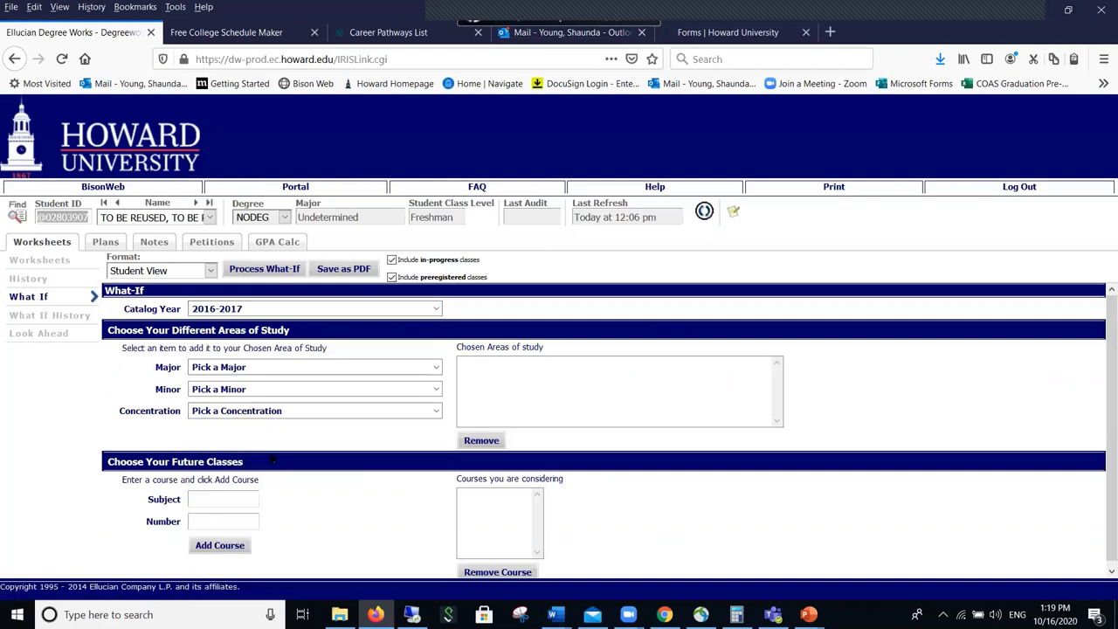
# Add Political Science as the major in the What-If audit's chosen areas of study.
pyautogui.click(267, 367)
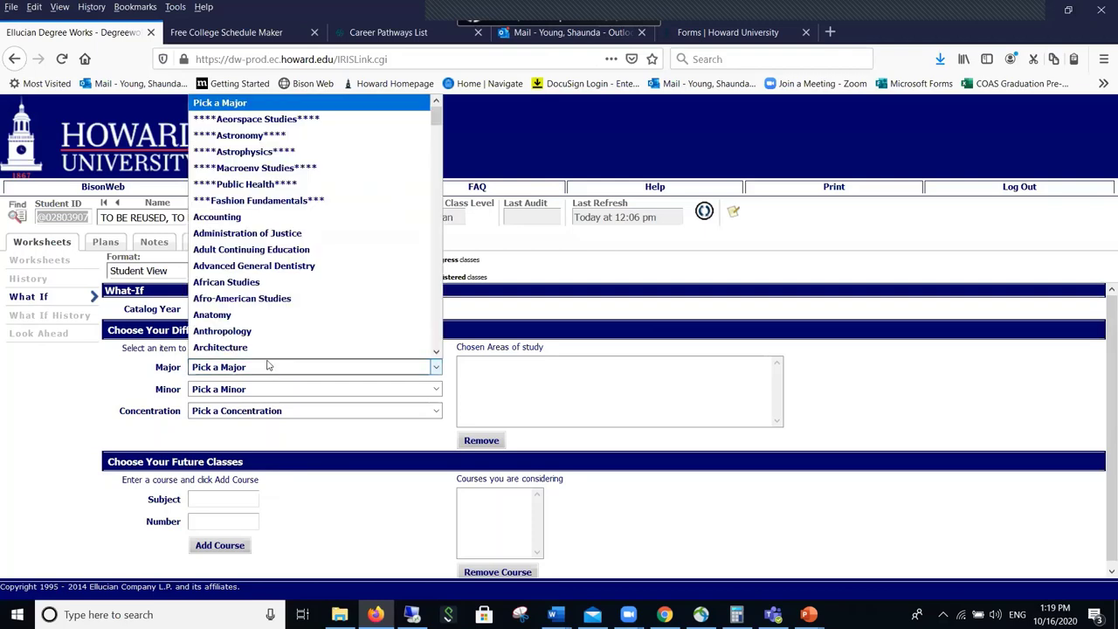
pyautogui.scroll(-10, 267, 316)
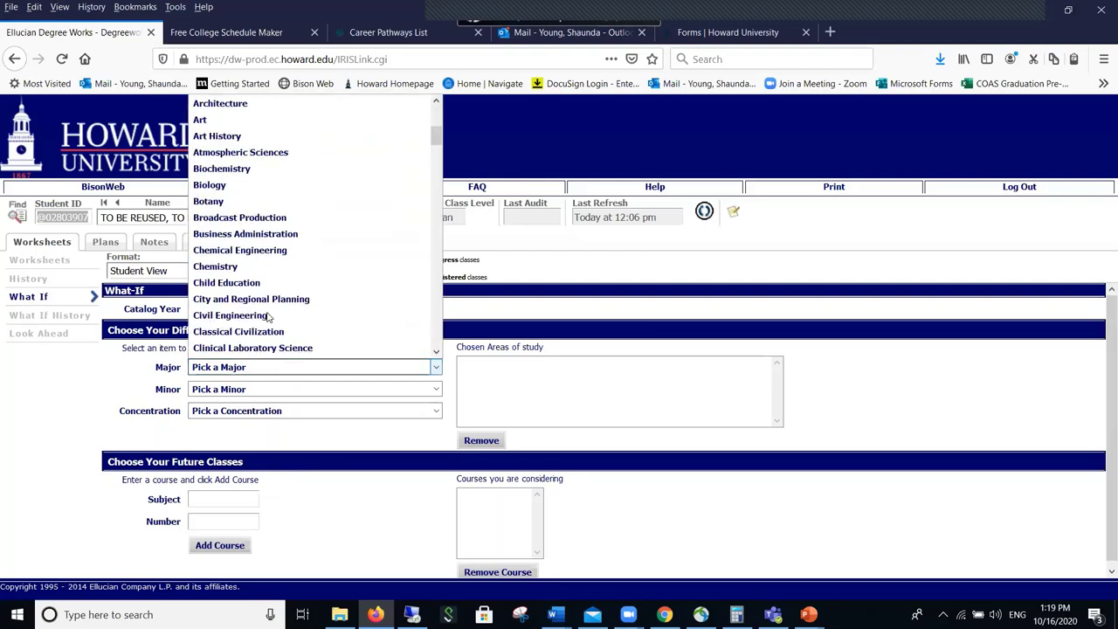
pyautogui.scroll(-20, 267, 319)
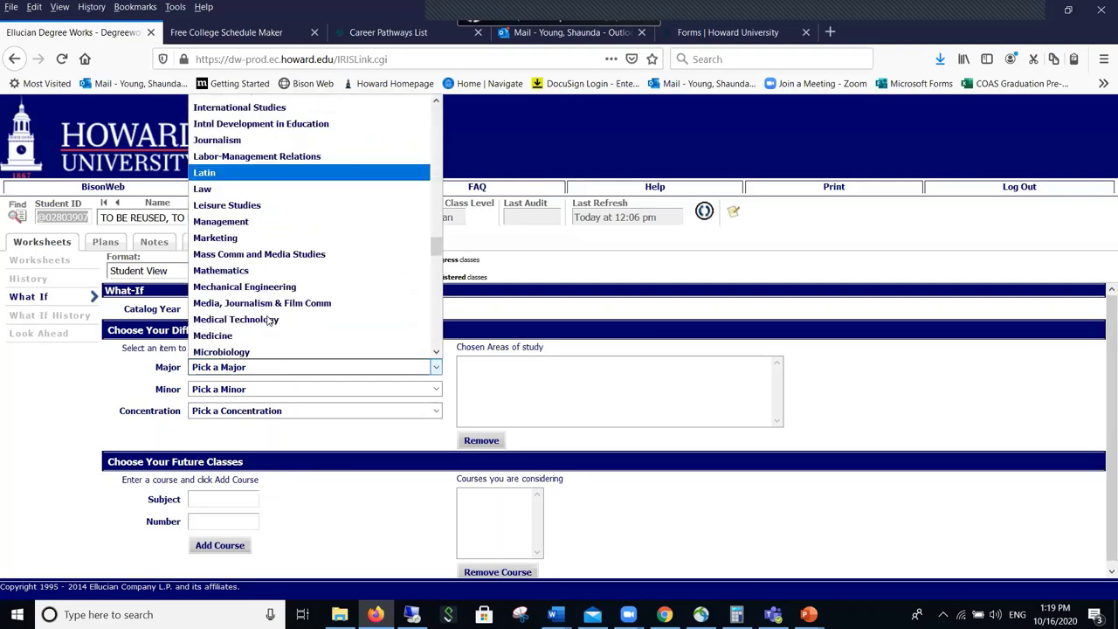
pyautogui.scroll(-4, 267, 316)
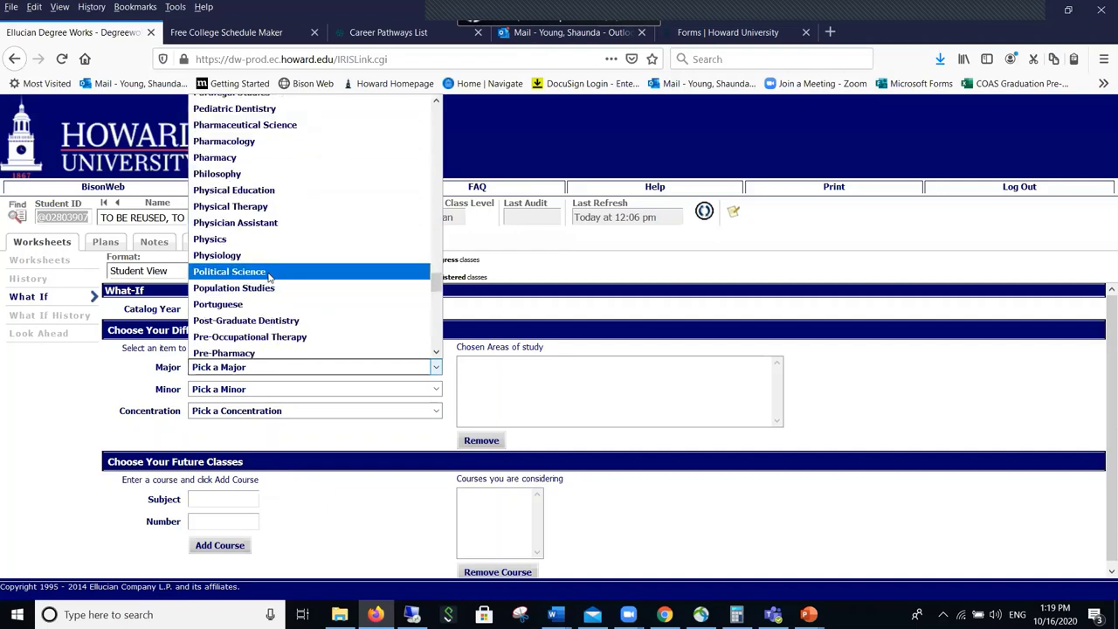
pyautogui.click(268, 273)
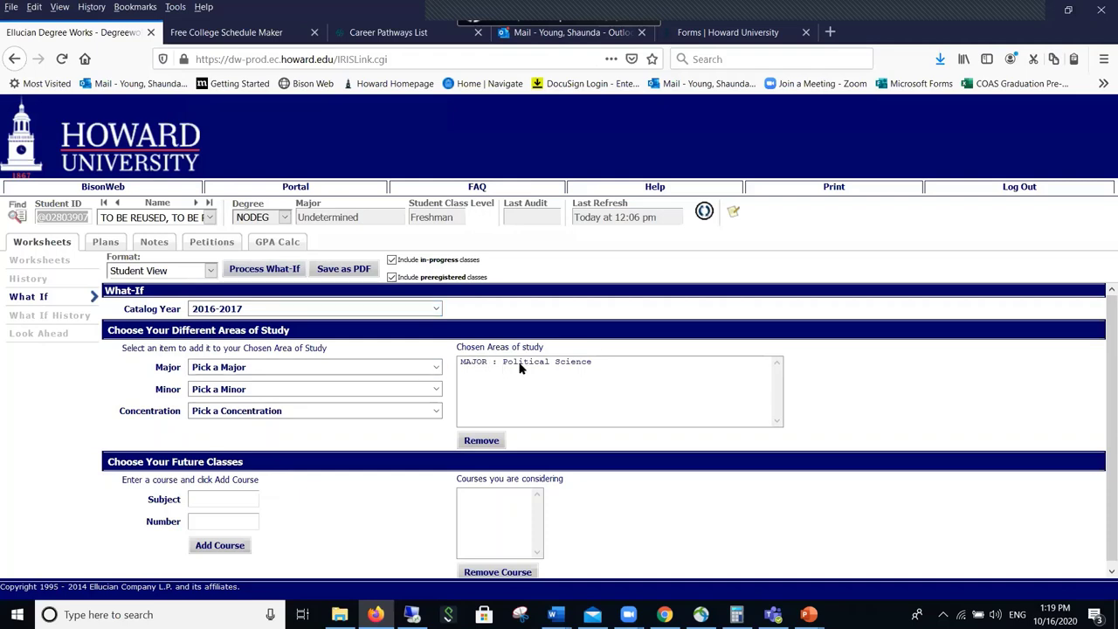
# Add Psychology as the minor in the What-If audit's chosen areas of study.
pyautogui.click(259, 394)
pyautogui.scroll(-16, 300, 303)
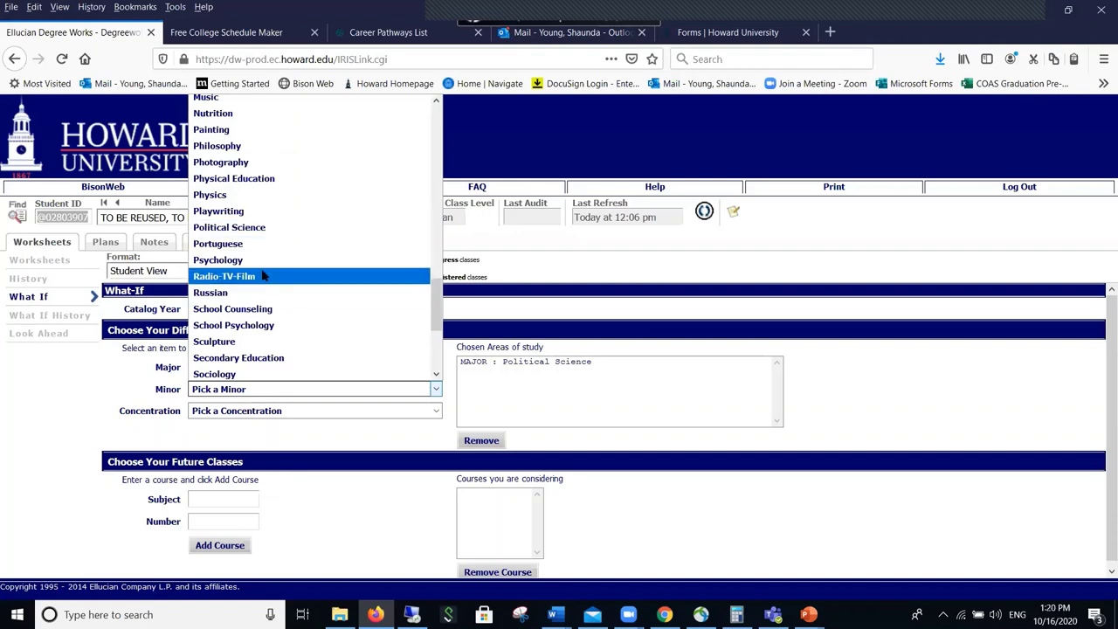
pyautogui.click(264, 261)
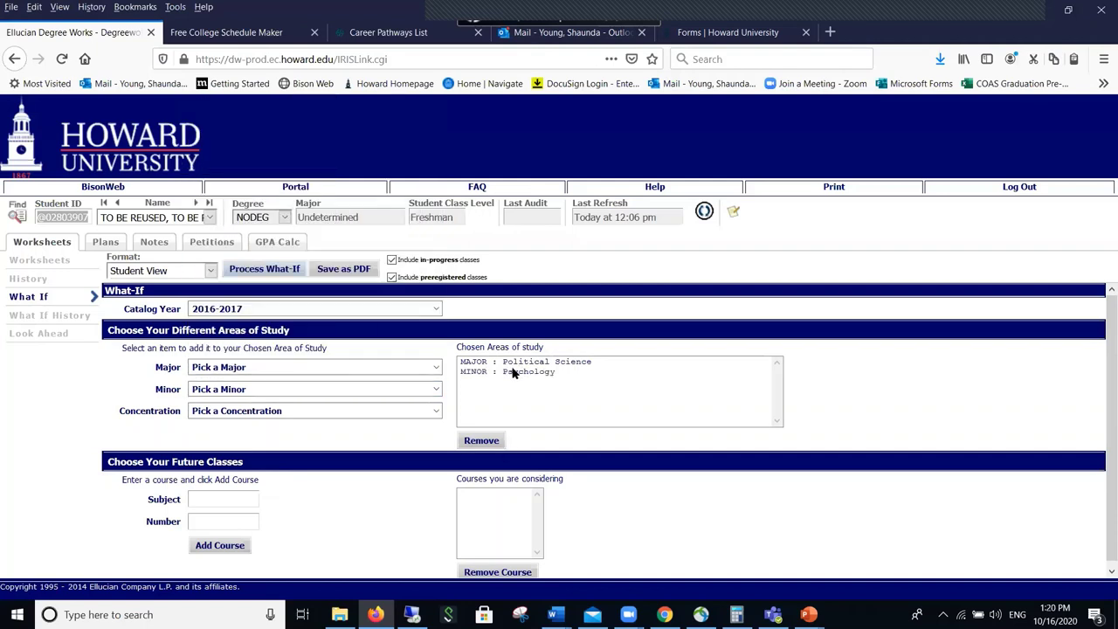
# Process the What-If audit and review its general education, Political Science major and Psychology minor requirements.
pyautogui.click(263, 268)
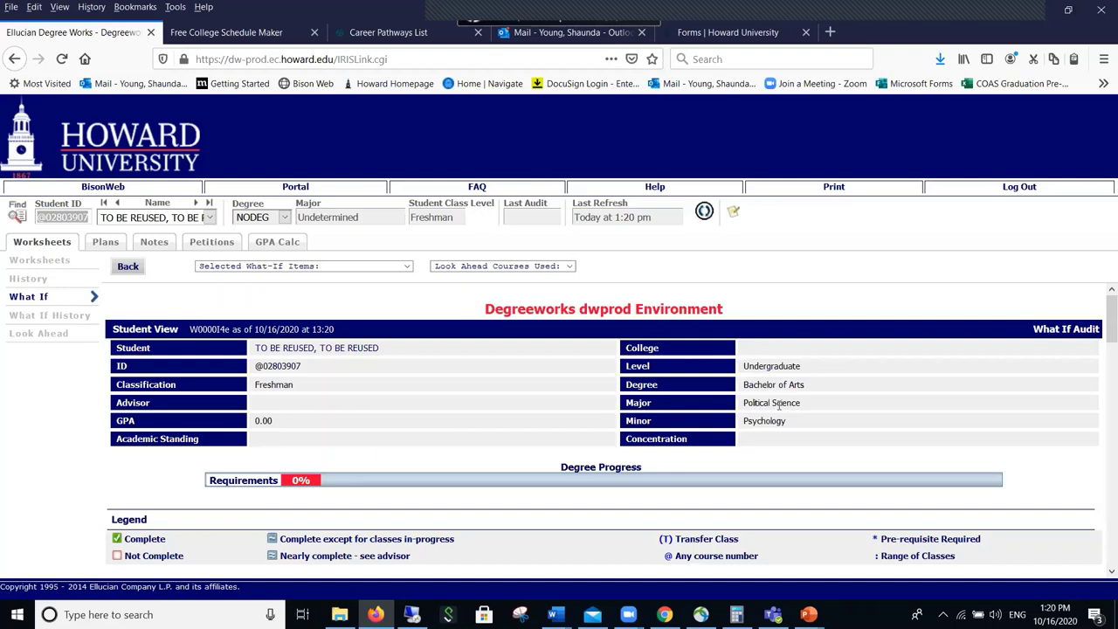
pyautogui.scroll(-8, 737, 407)
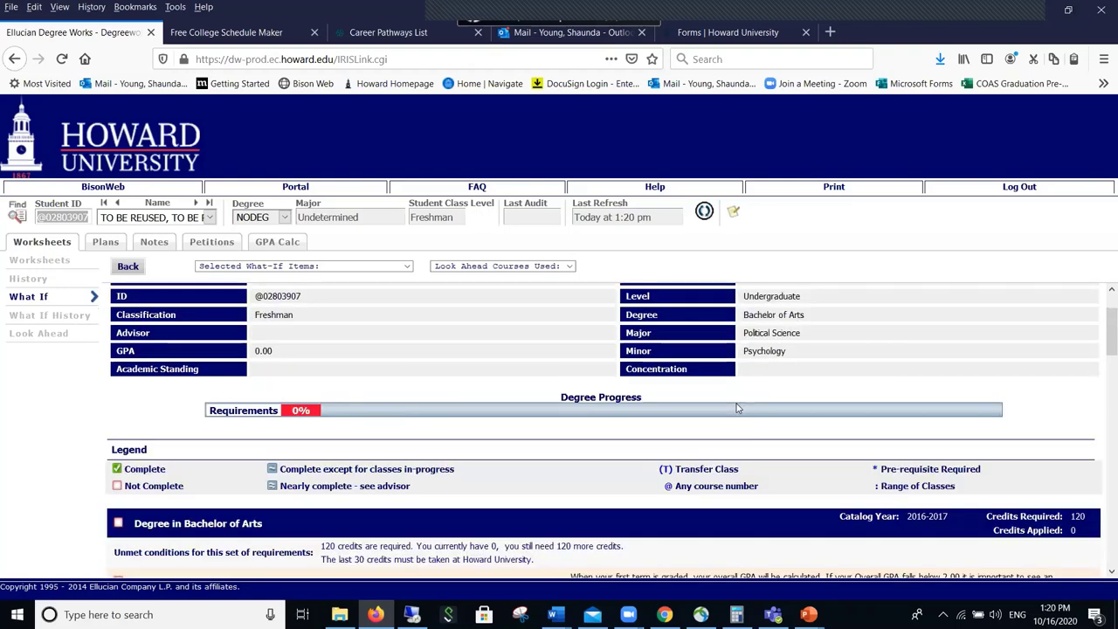
pyautogui.scroll(-2, 738, 407)
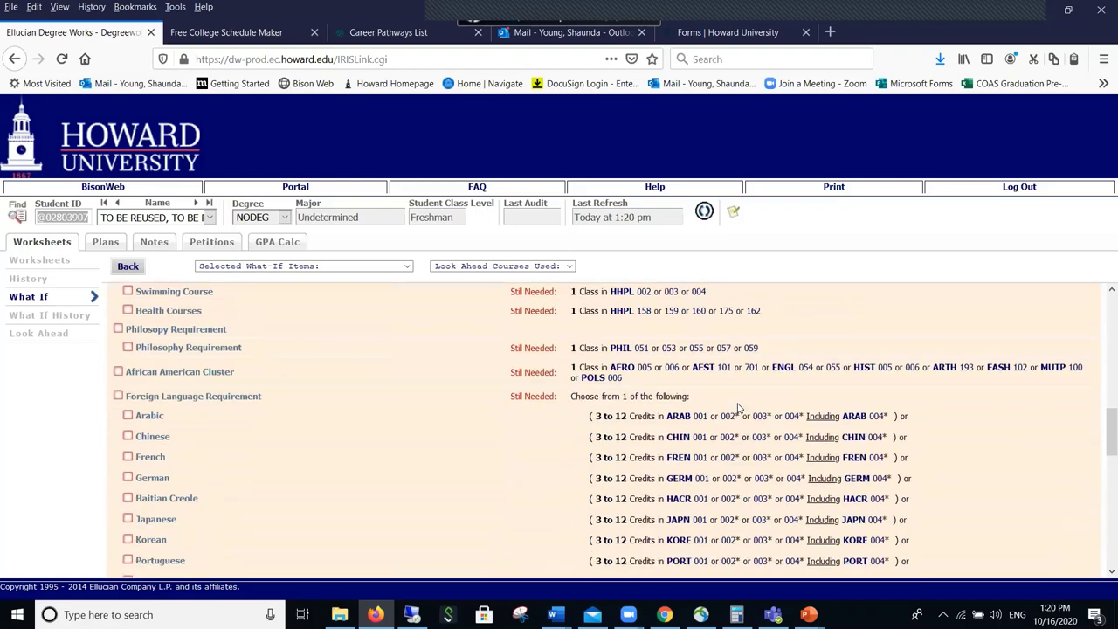
pyautogui.scroll(-8, 738, 407)
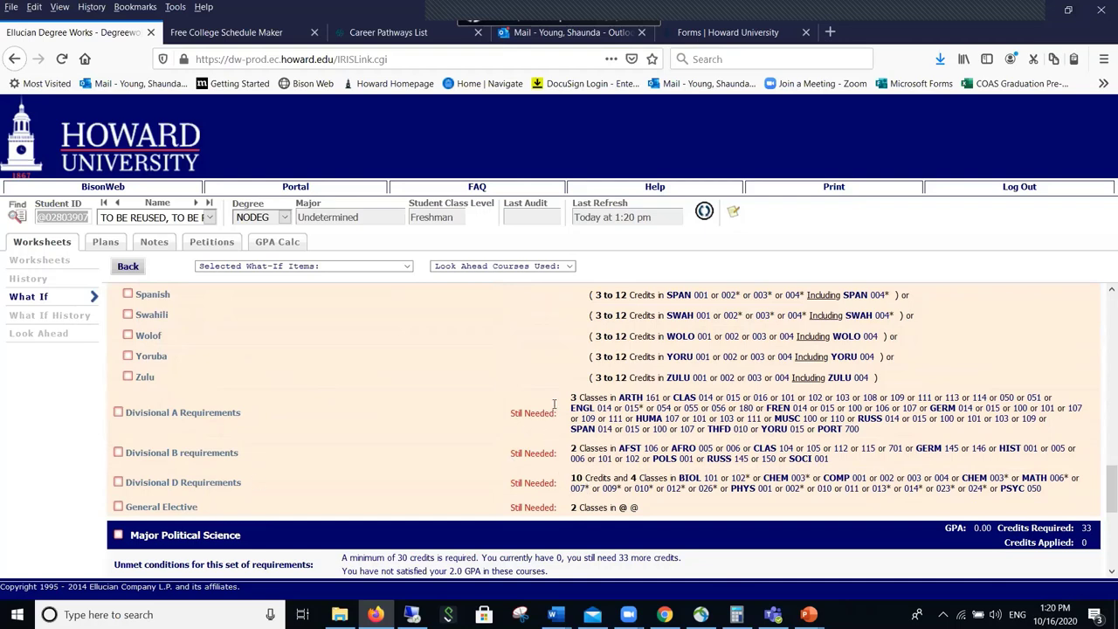
pyautogui.scroll(-4, 554, 403)
pyautogui.scroll(1, 611, 432)
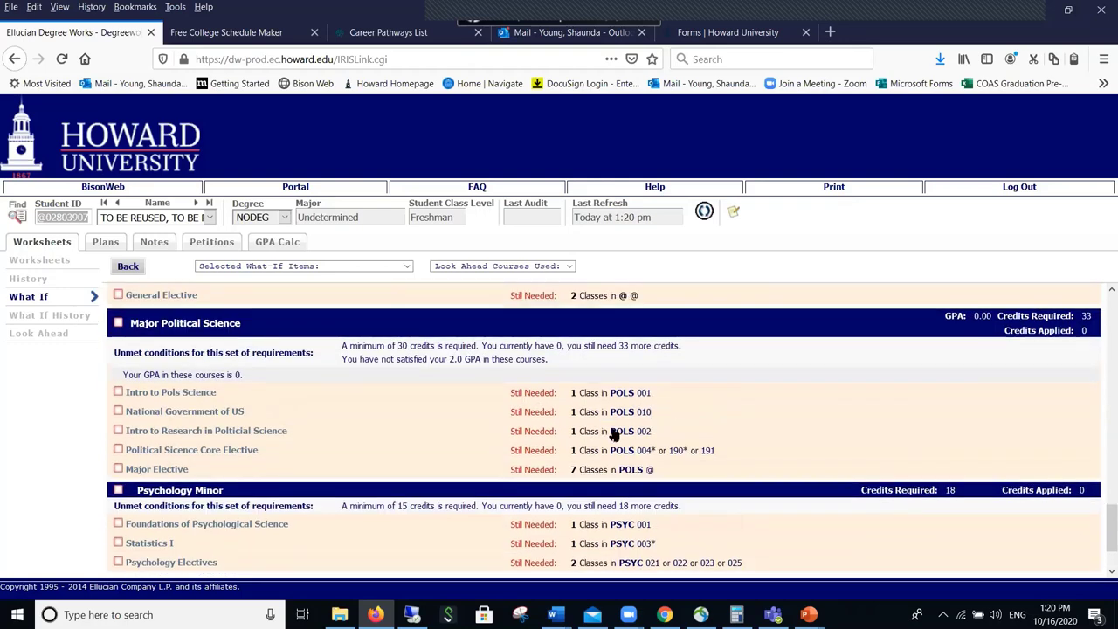
pyautogui.scroll(-2, 672, 467)
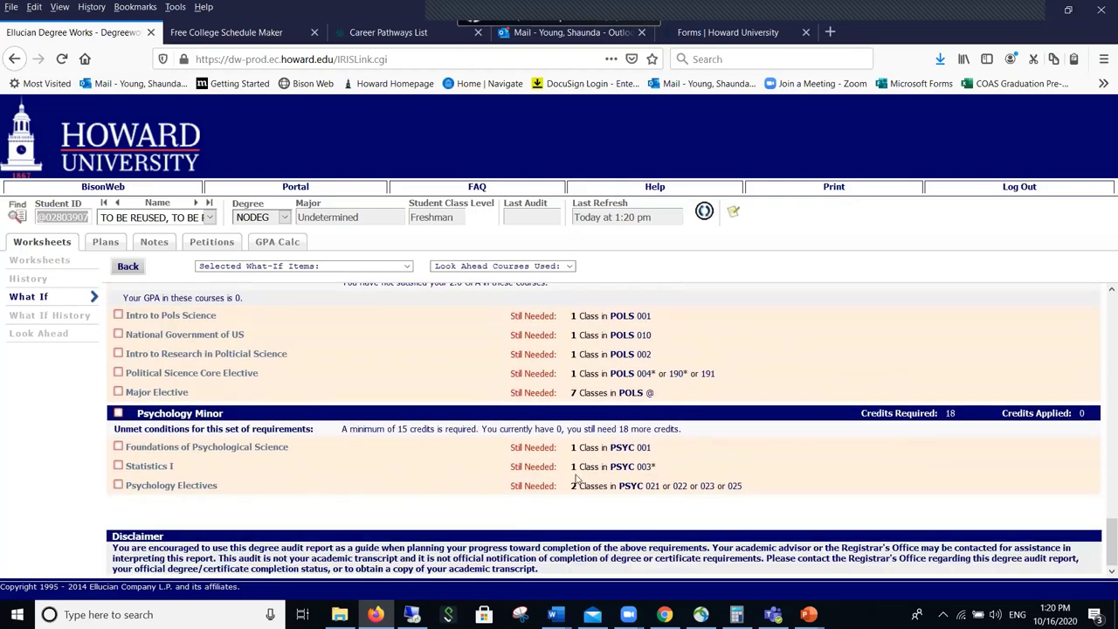
# Return to a blank What-If form and set the catalog year to 2016-2017 for another audit.
pyautogui.click(48, 298)
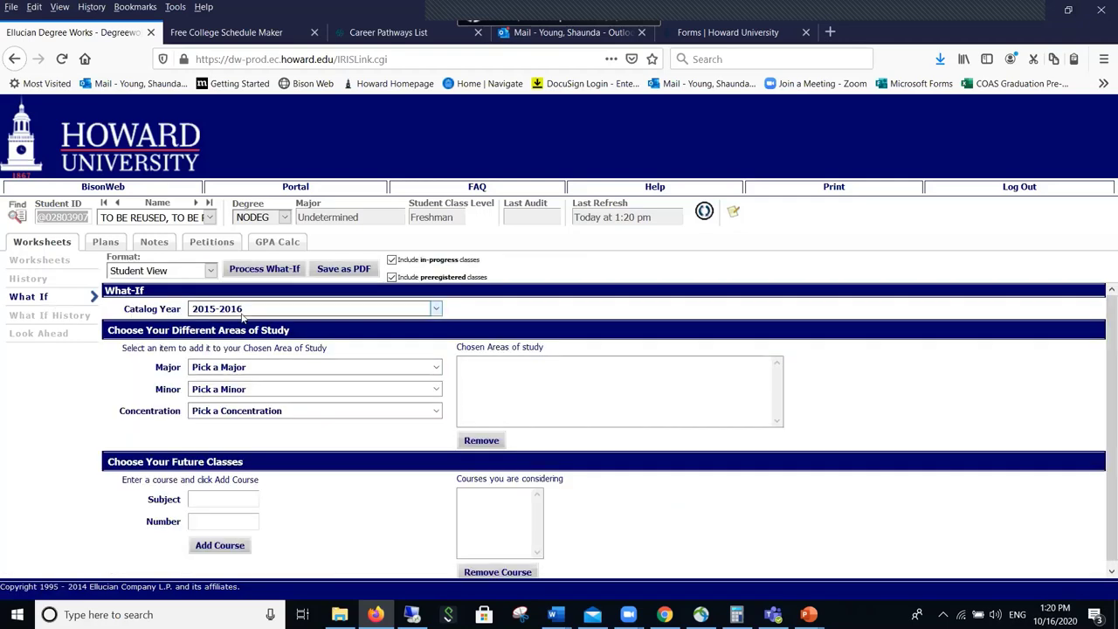
pyautogui.click(243, 313)
pyautogui.click(277, 469)
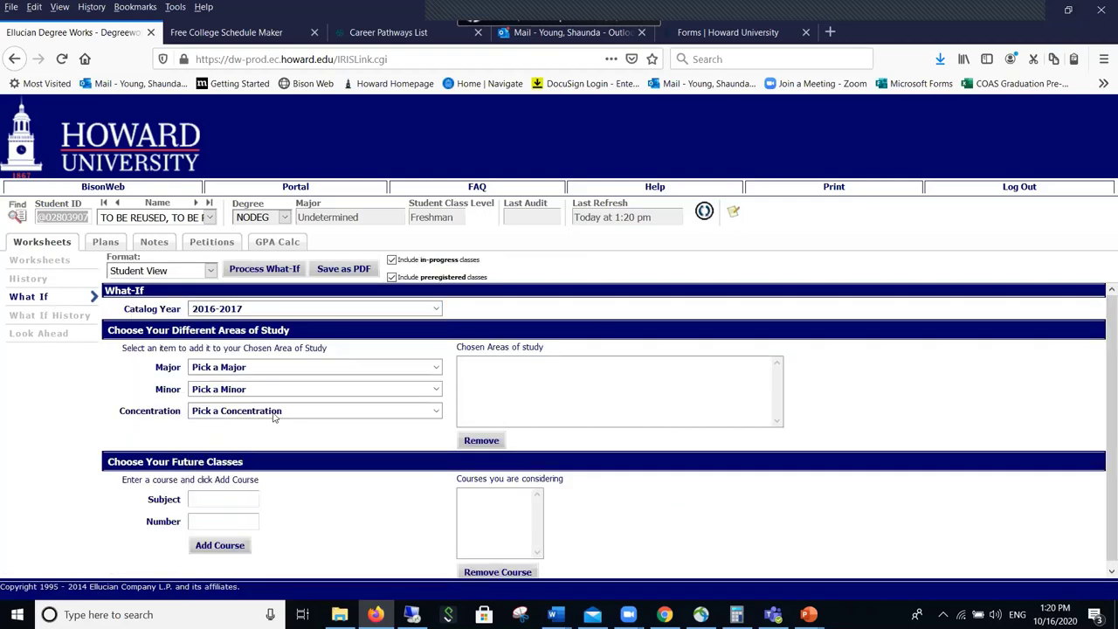
# Add Health Management as the major in the What-If audit's chosen areas of study.
pyautogui.click(317, 373)
pyautogui.scroll(-5, 340, 261)
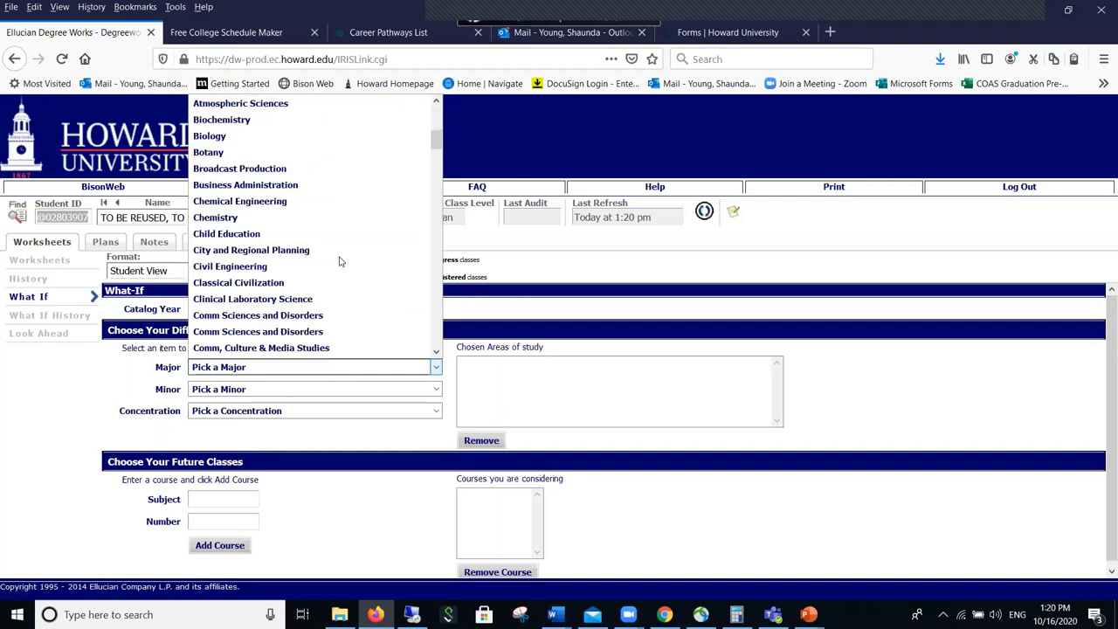
pyautogui.scroll(-20, 341, 261)
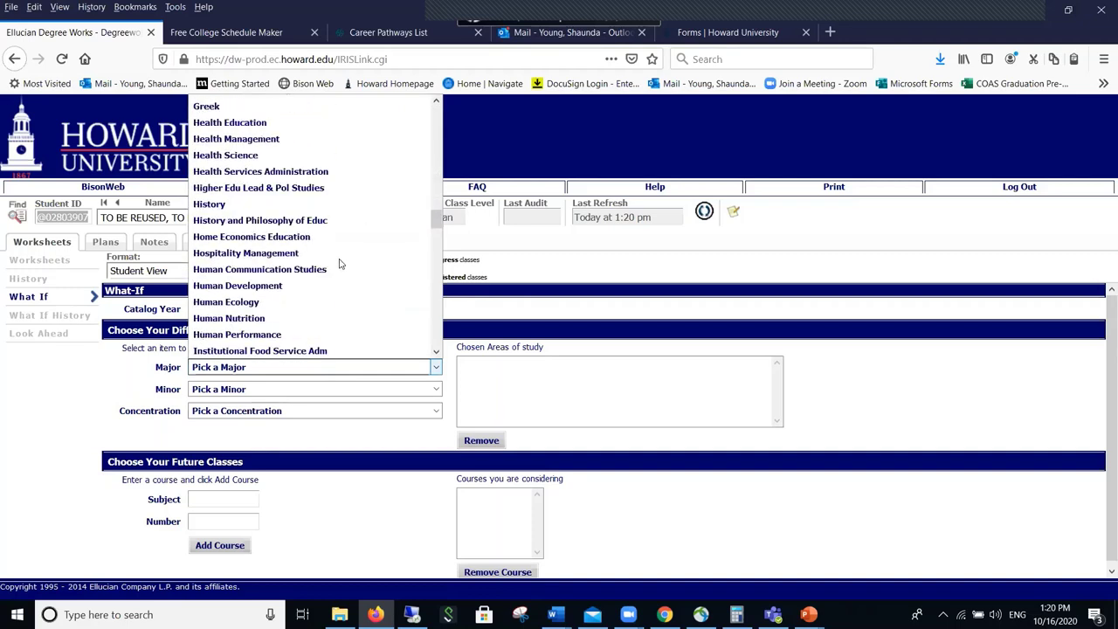
pyautogui.click(269, 140)
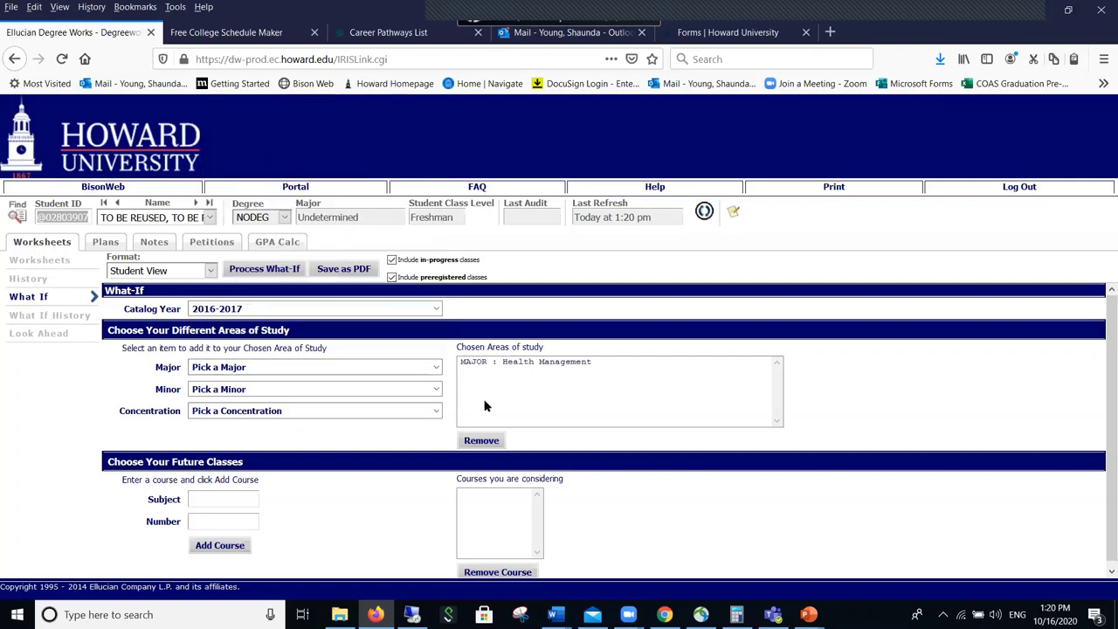
# Add Psychology as the minor alongside the Health Management major in the chosen areas of study.
pyautogui.click(233, 391)
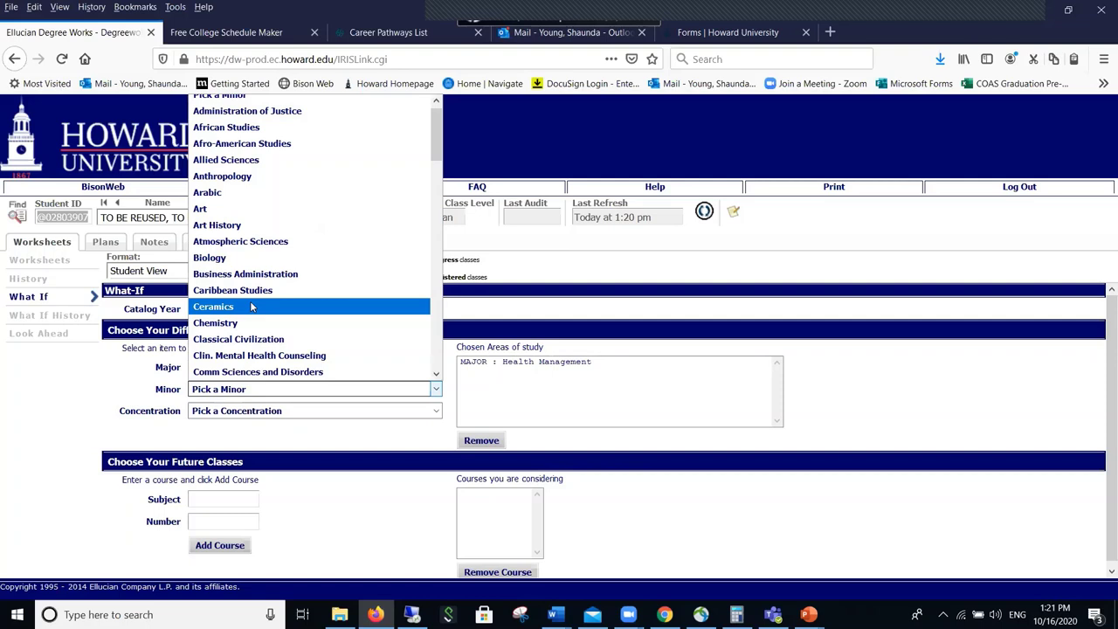
pyautogui.scroll(-12, 249, 288)
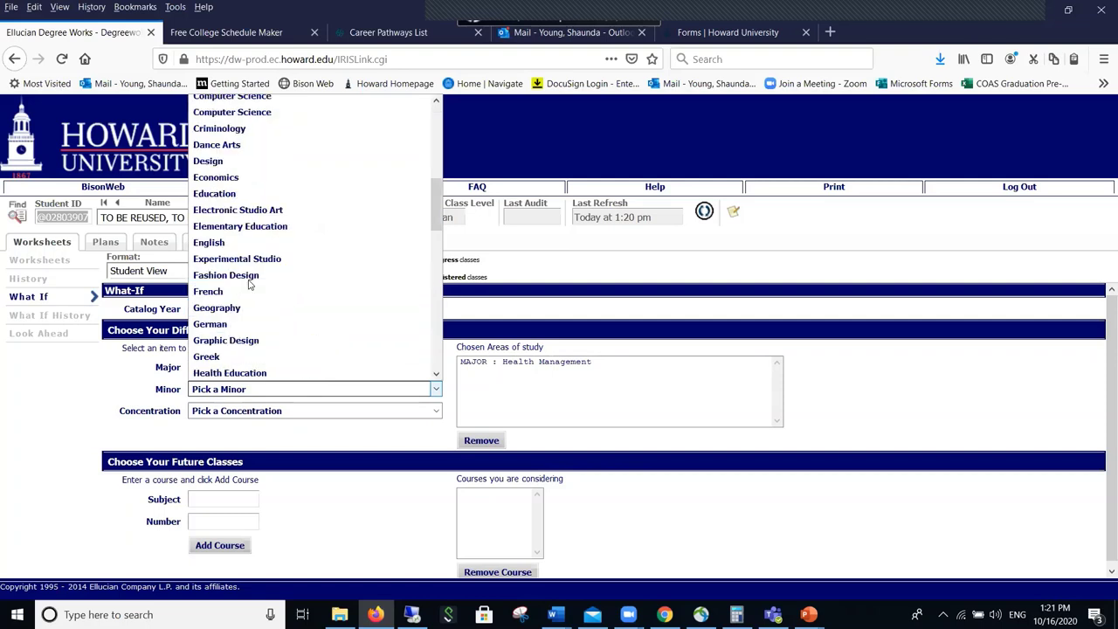
pyautogui.scroll(-6, 249, 294)
pyautogui.scroll(3, 249, 218)
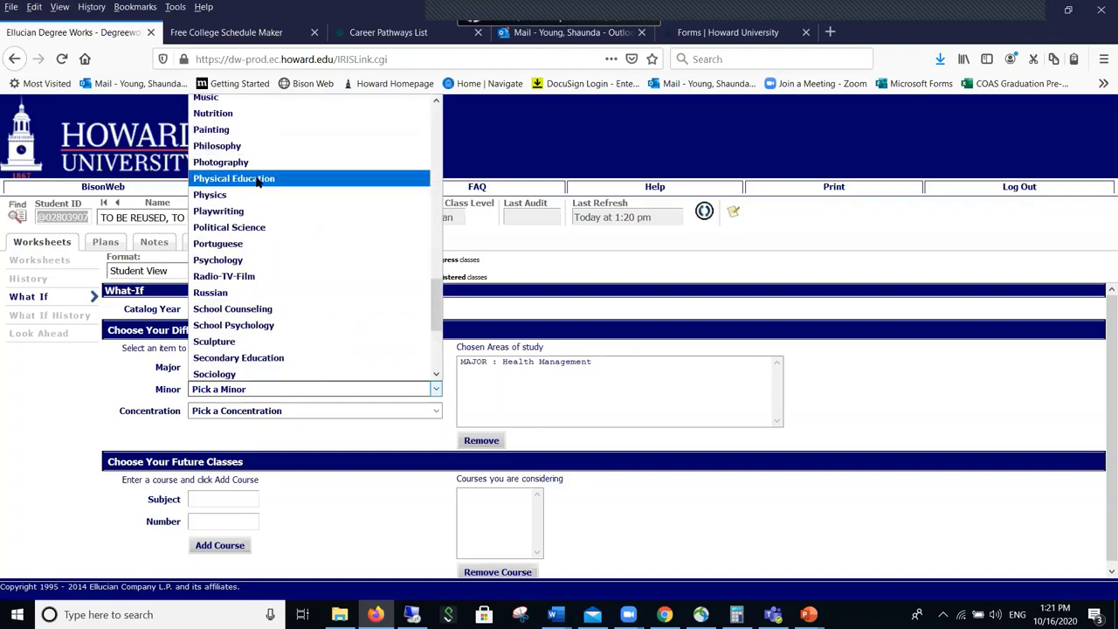
pyautogui.click(248, 259)
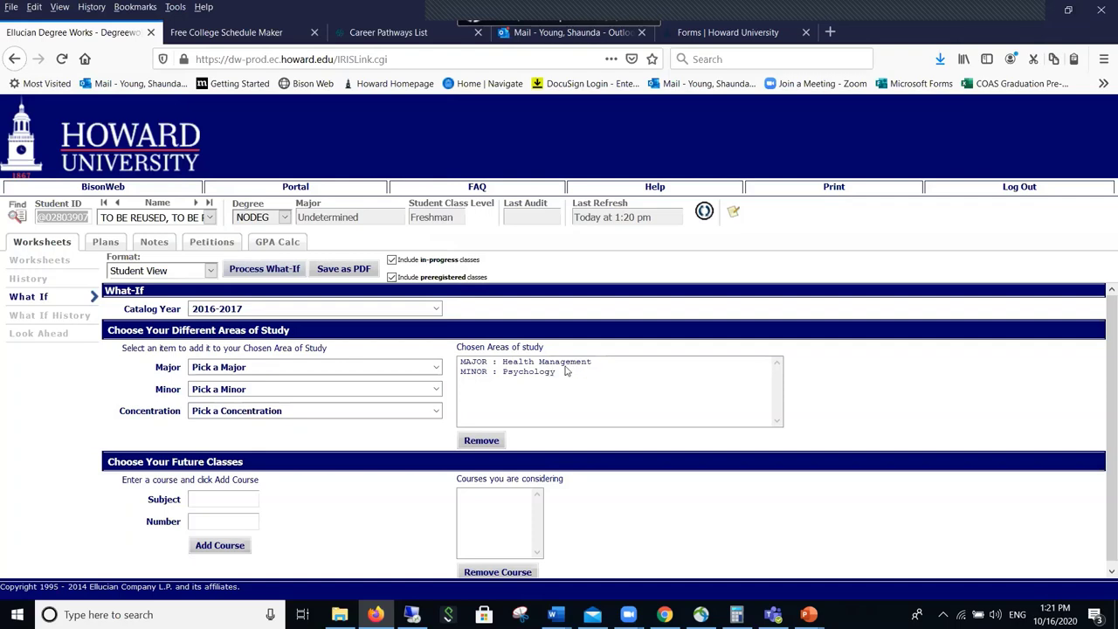
# Process the What-If audit and review its Health Management major and Psychology minor requirements.
pyautogui.click(290, 268)
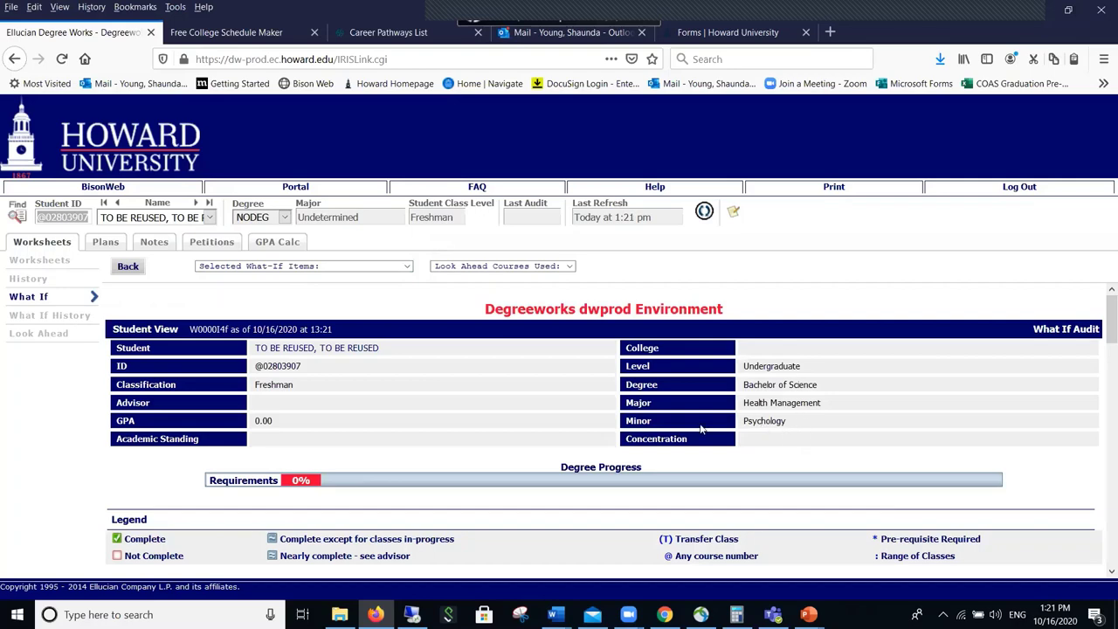
pyautogui.scroll(-5, 701, 427)
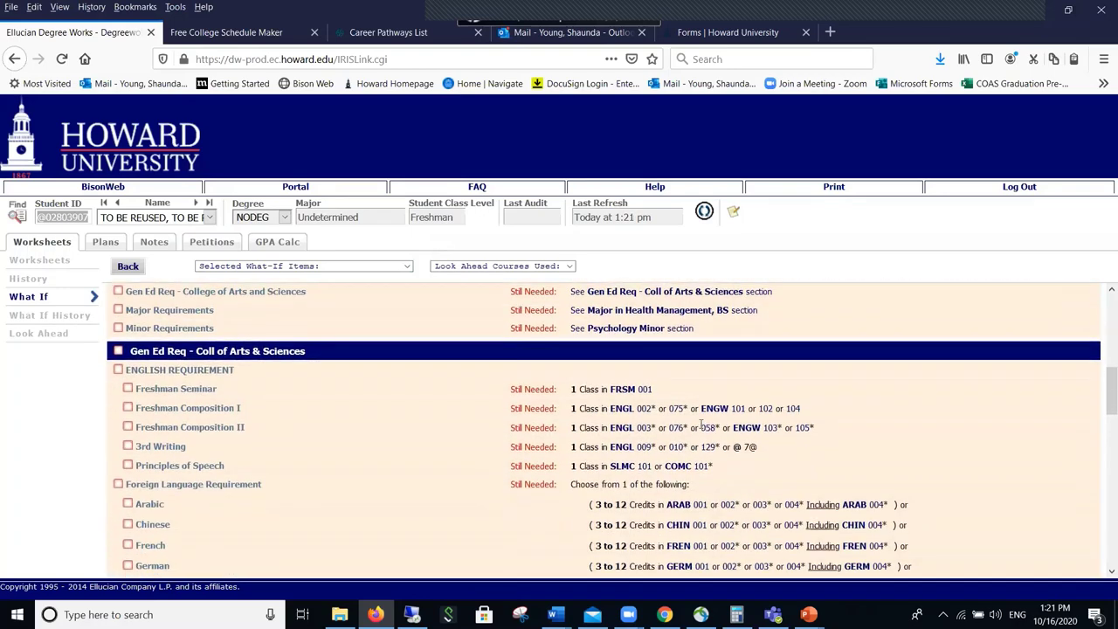
pyautogui.scroll(-10, 701, 425)
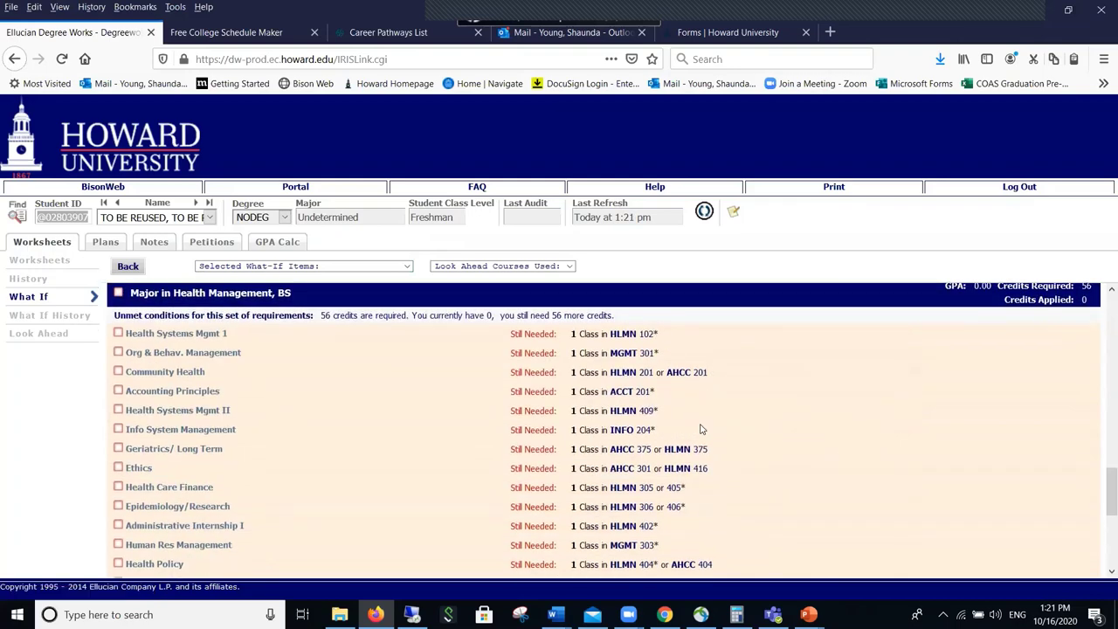
pyautogui.scroll(-2, 701, 428)
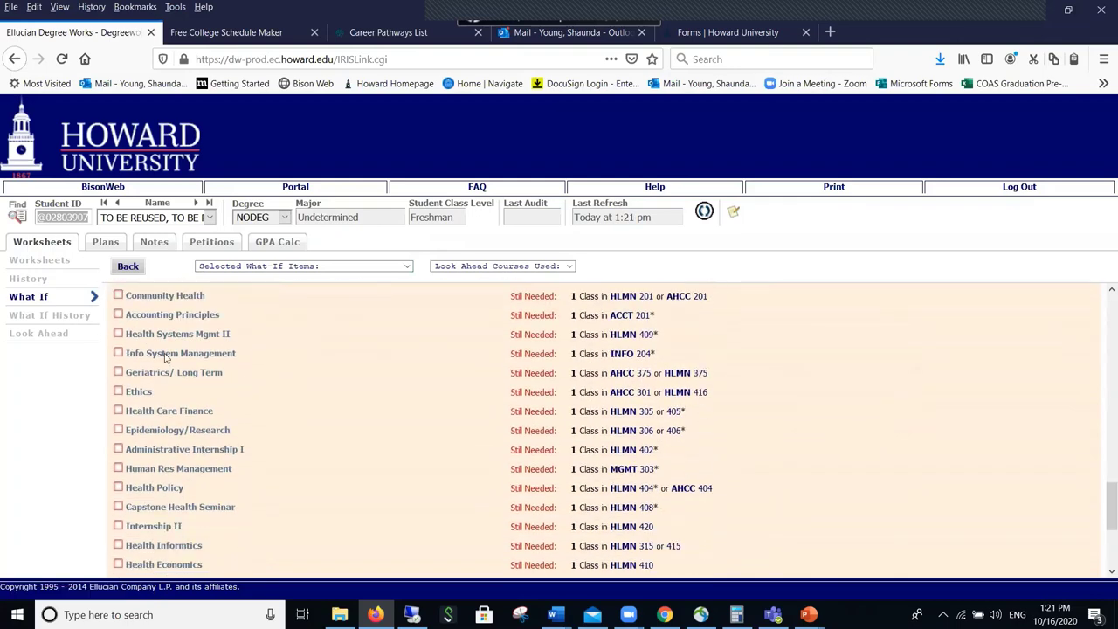
pyautogui.scroll(-5, 328, 444)
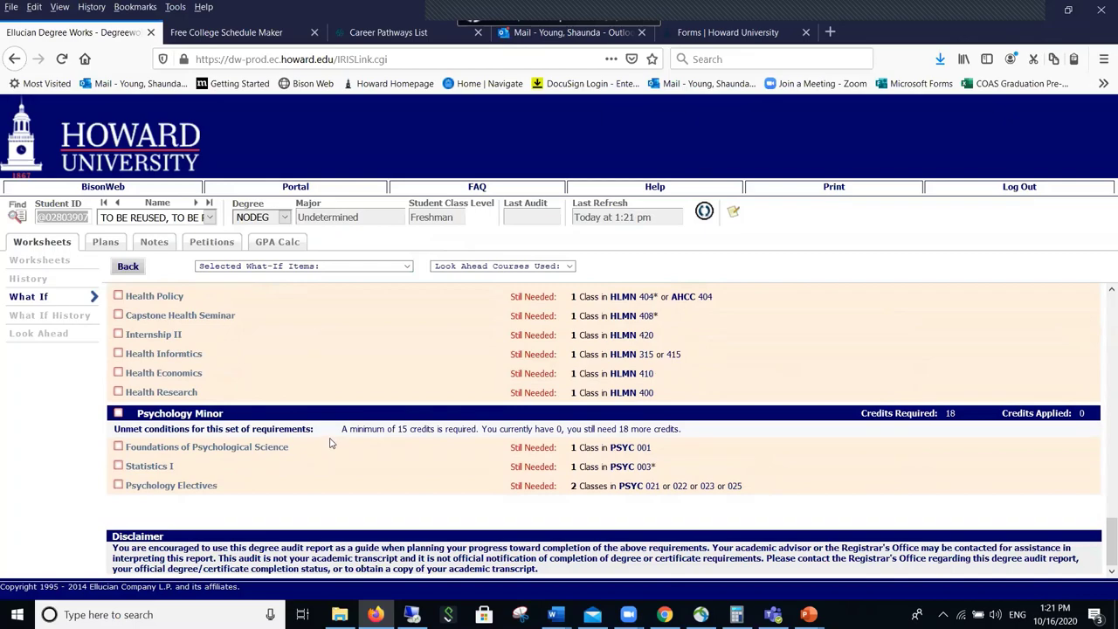
pyautogui.scroll(15, 330, 443)
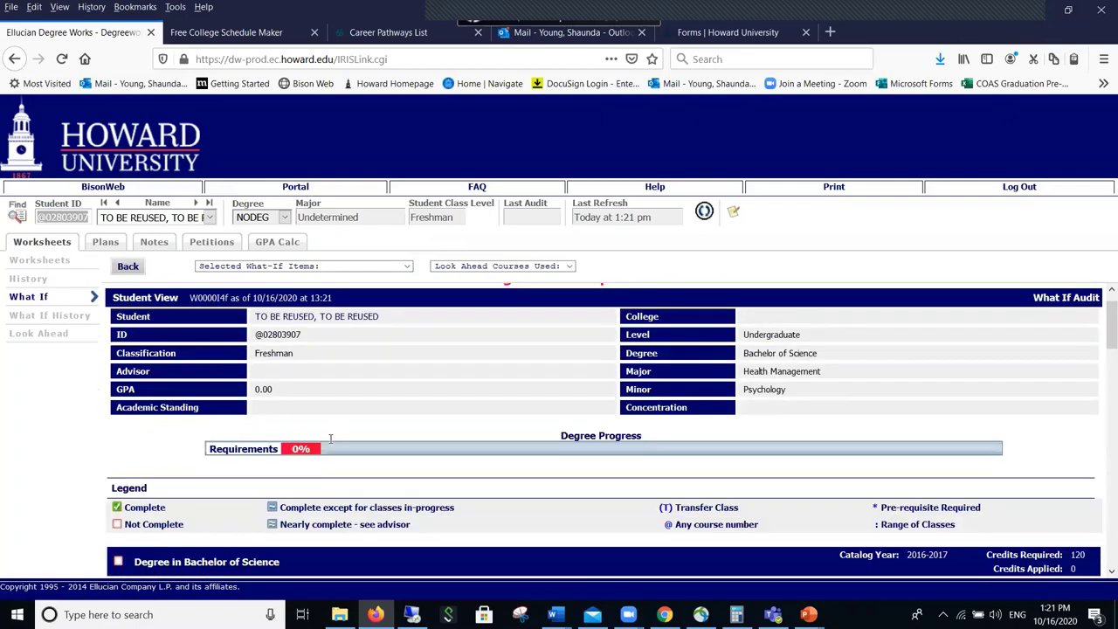
# Examine the audit's College of Arts and Sciences general education section, including the English, foreign language and Divisional B requirements.
pyautogui.scroll(-5, 330, 440)
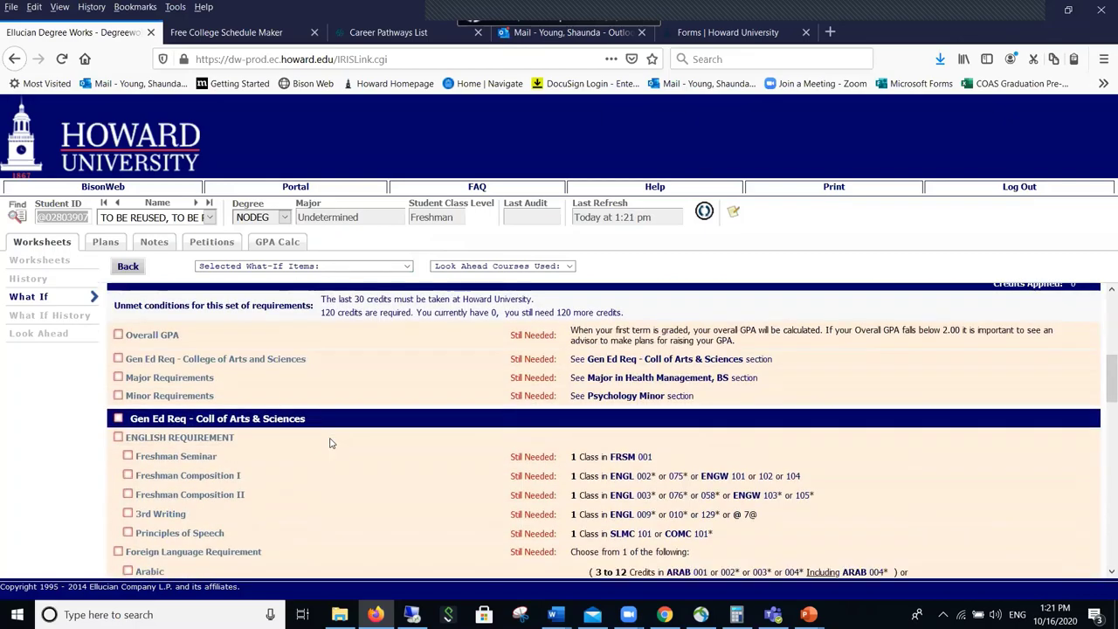
pyautogui.scroll(-3, 330, 442)
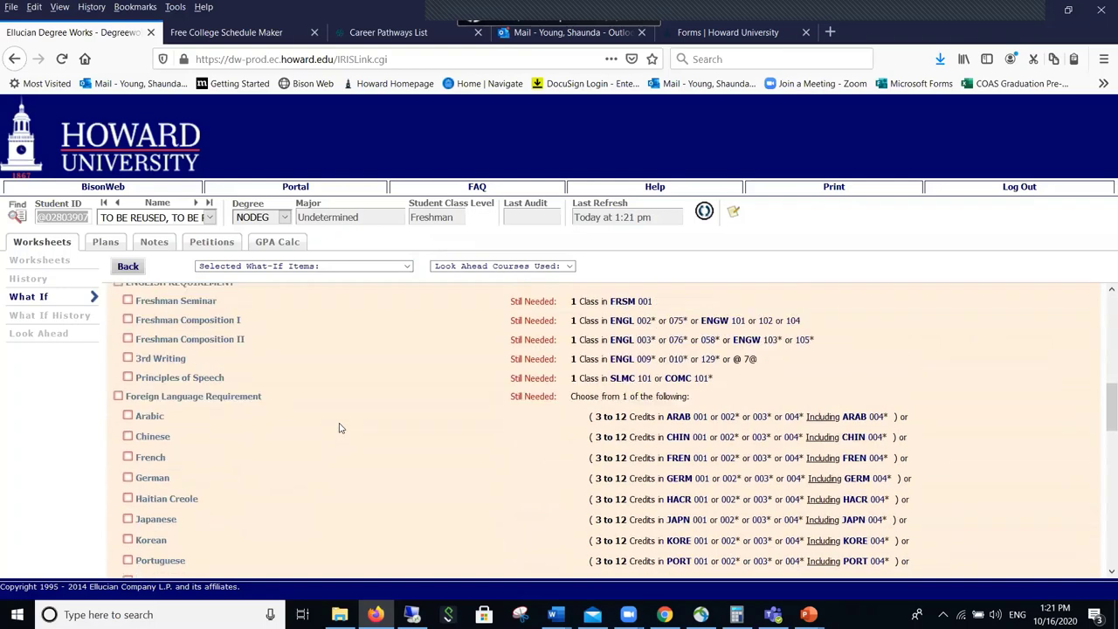
pyautogui.scroll(2, 338, 426)
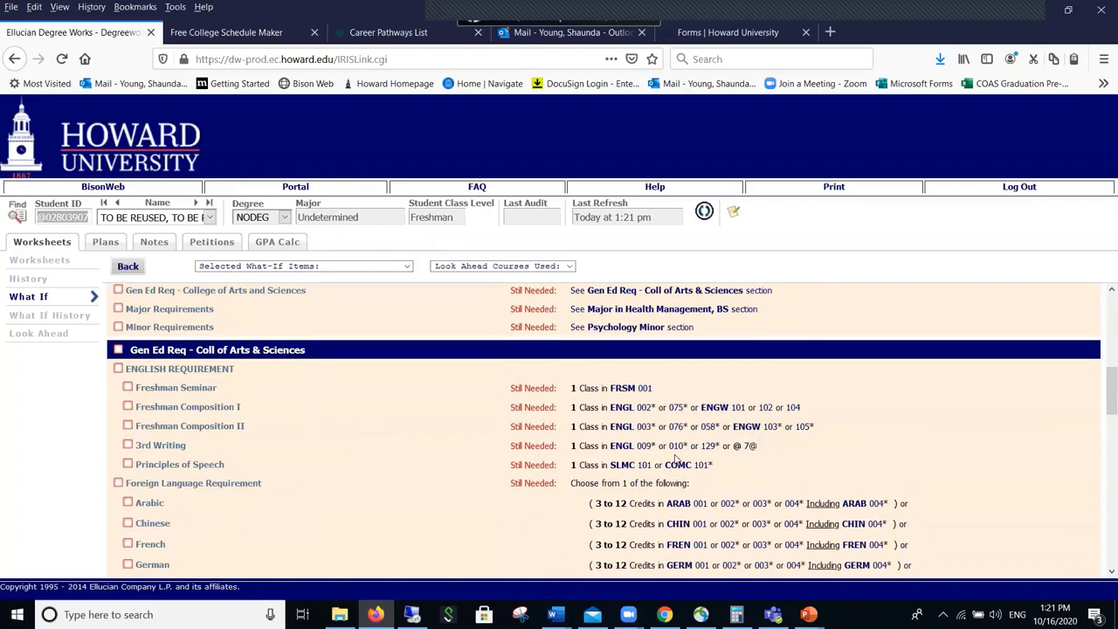
pyautogui.scroll(-6, 690, 471)
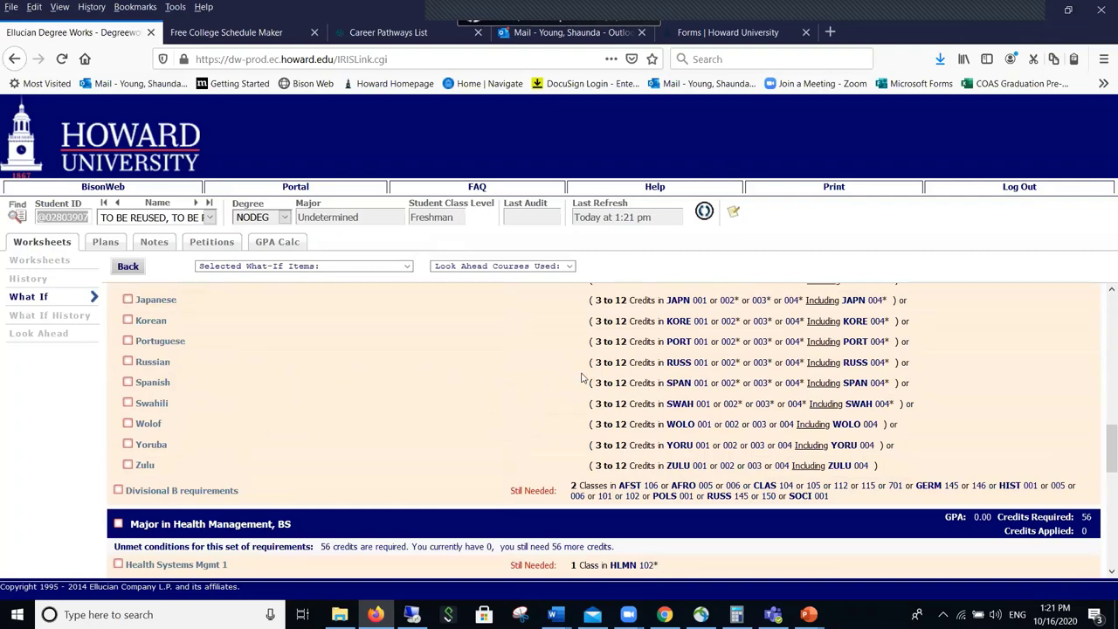
pyautogui.scroll(5, 522, 417)
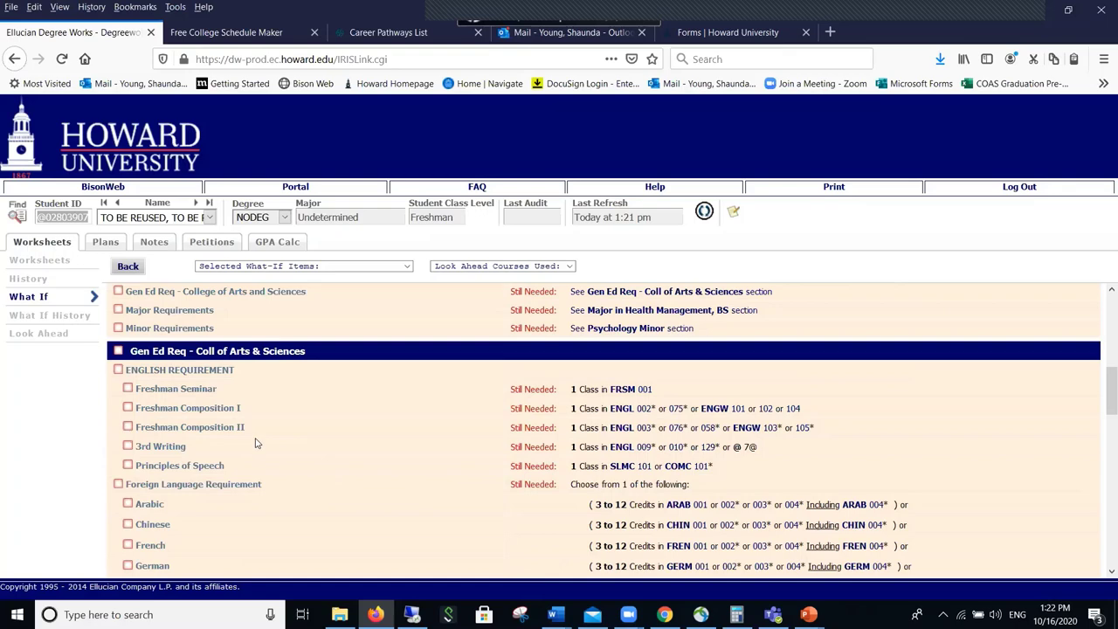
pyautogui.scroll(-3, 326, 396)
pyautogui.scroll(-1, 325, 395)
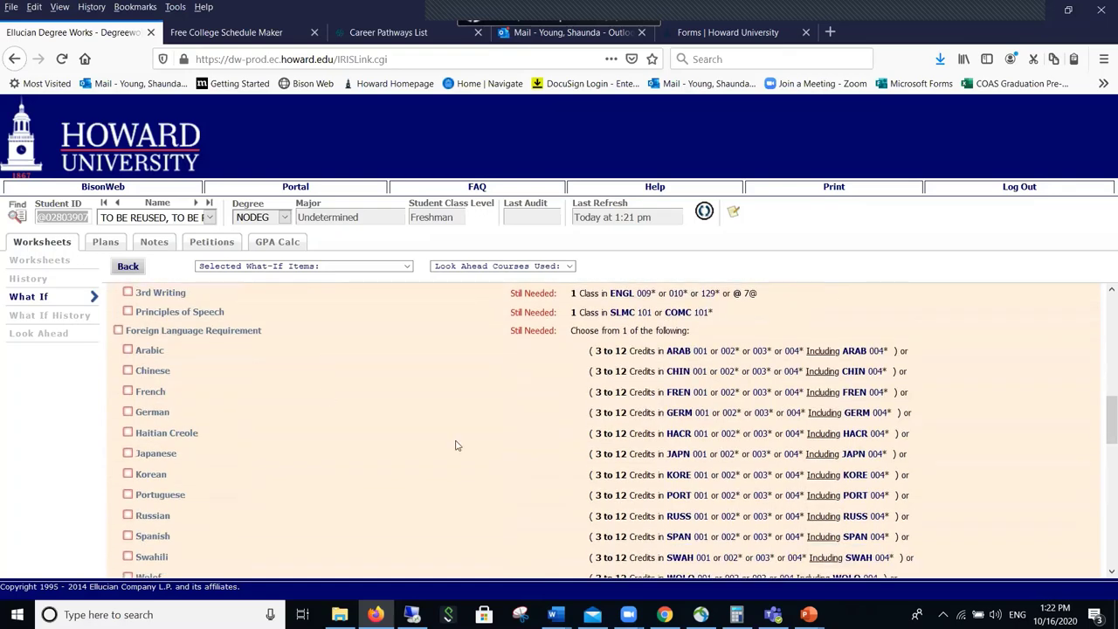
pyautogui.scroll(-4, 455, 444)
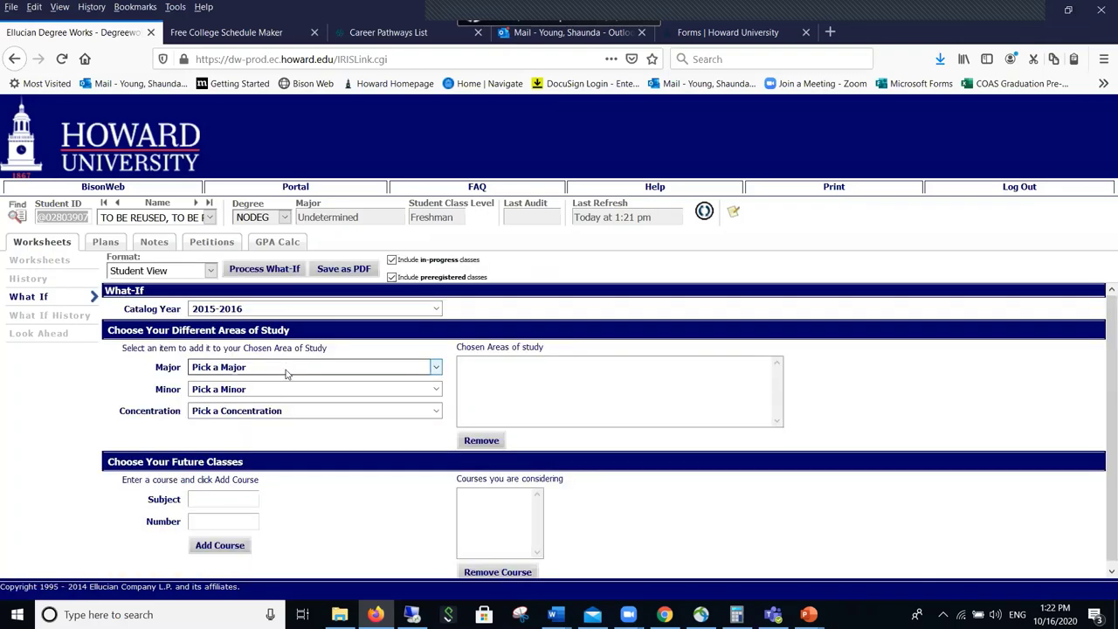
# Add Nursing as the major in the chosen areas of study of a new What-If form.
pyautogui.click(288, 370)
pyautogui.scroll(-20, 330, 319)
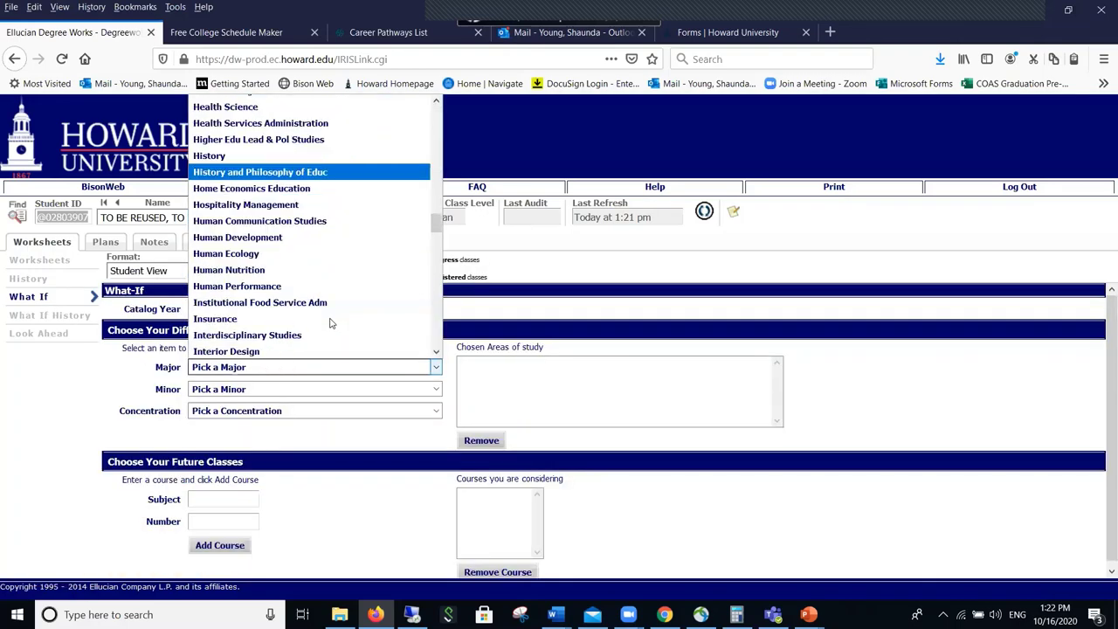
pyautogui.scroll(-5, 330, 323)
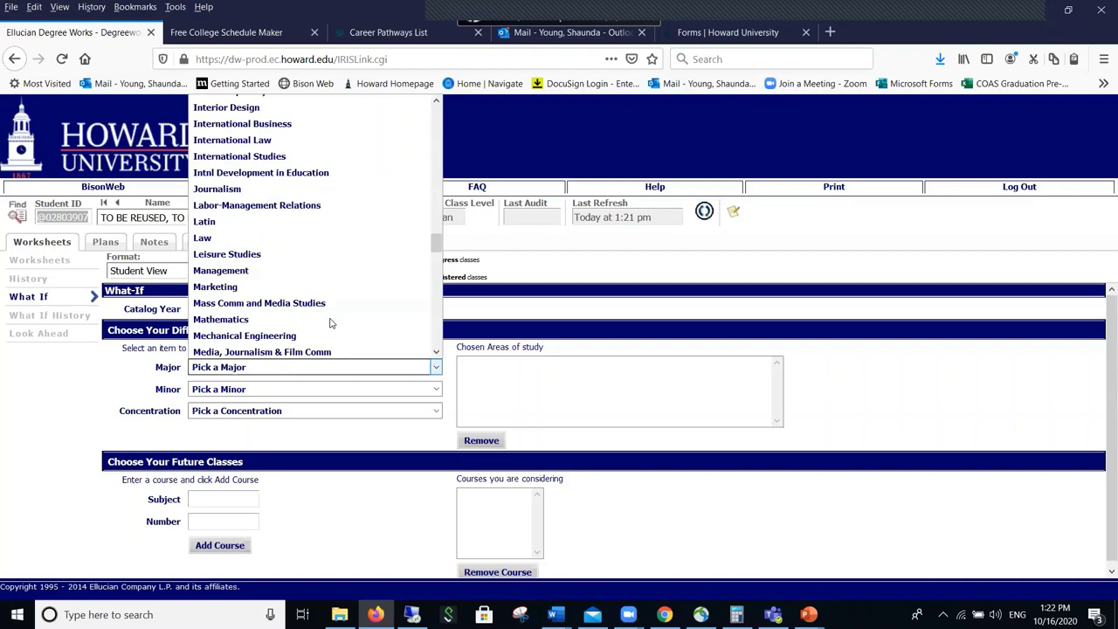
pyautogui.scroll(-4, 330, 323)
pyautogui.click(234, 292)
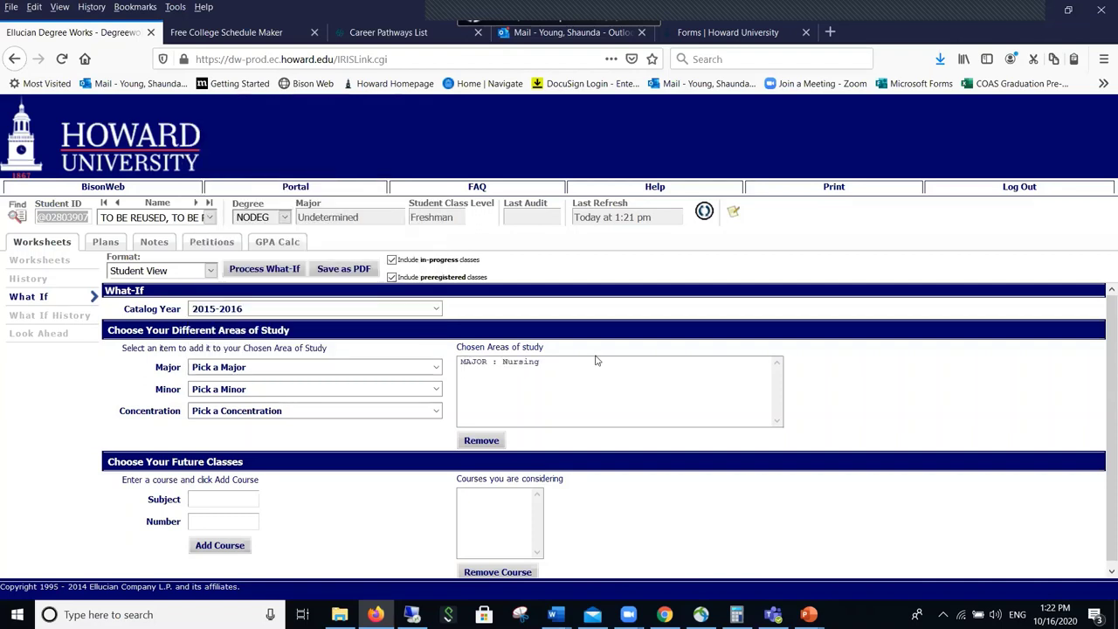
# Set the catalog year to 2016-2017 and process the What-If audit for the Nursing major.
pyautogui.click(262, 308)
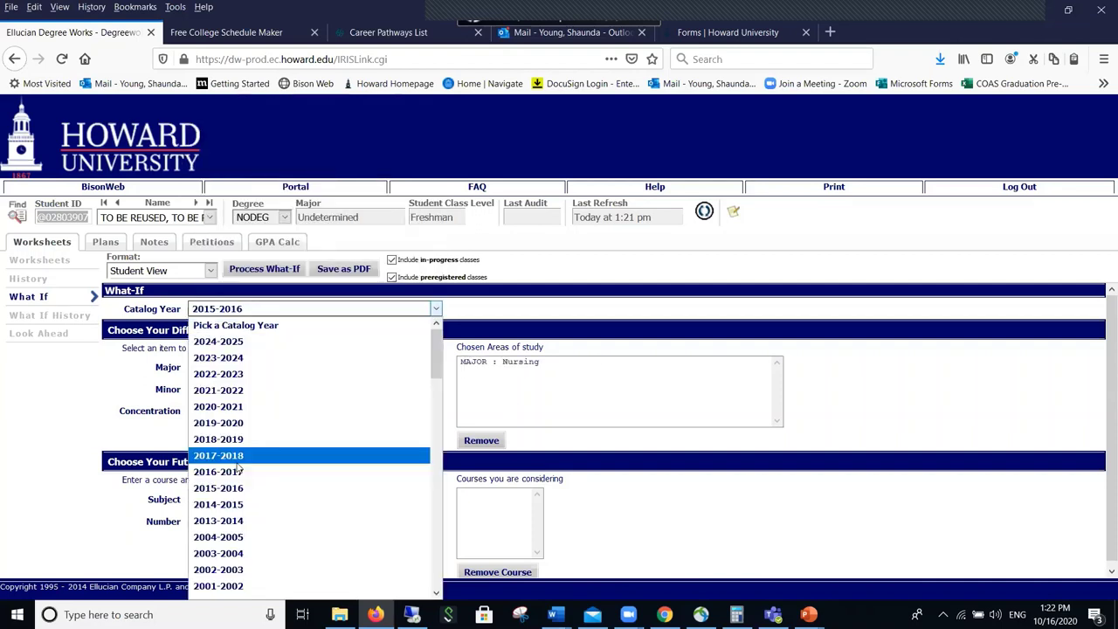
pyautogui.click(240, 471)
pyautogui.click(264, 269)
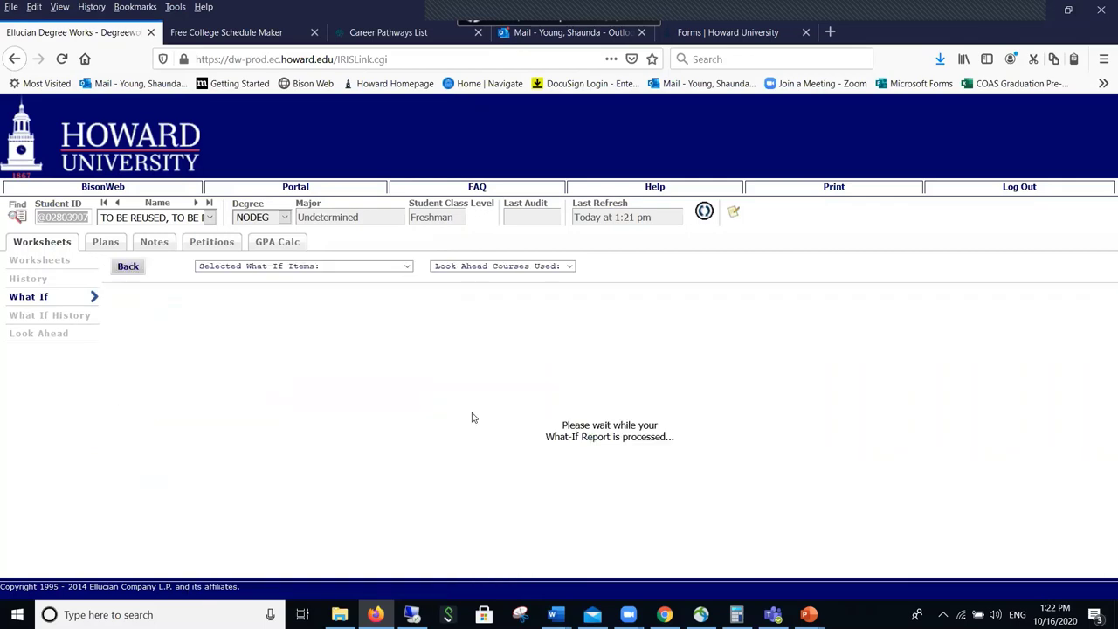
# Examine the Nursing audit's general education requirements in natural and physical sciences, psychosocial sciences, and fine arts and humanities.
pyautogui.scroll(-10, 500, 399)
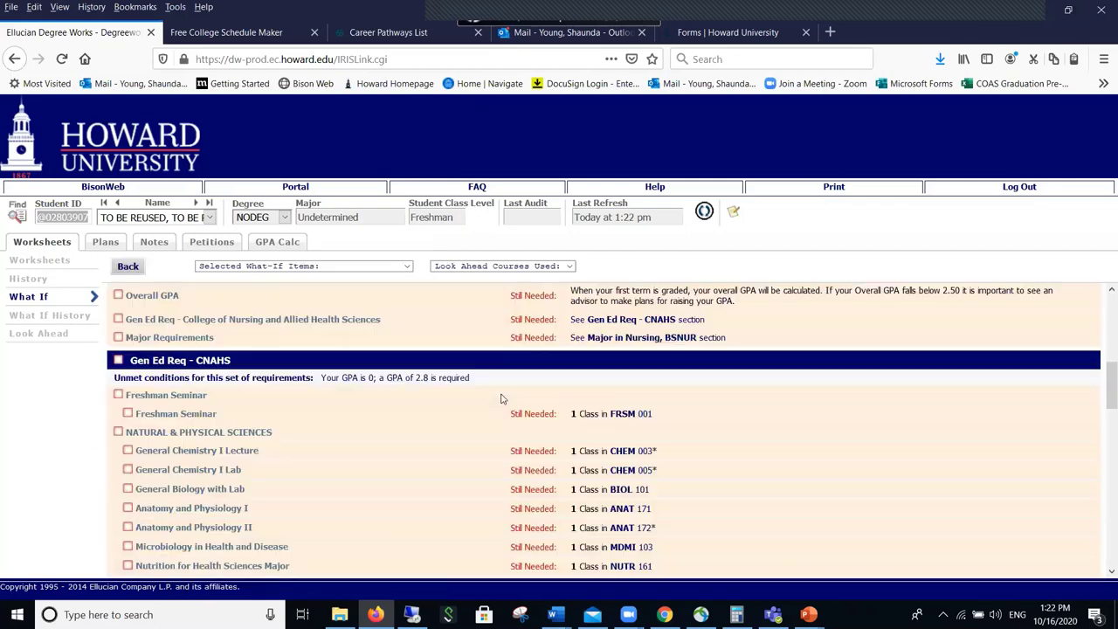
pyautogui.scroll(-1, 500, 399)
pyautogui.moveTo(131, 338); pyautogui.dragTo(239, 339)
pyautogui.scroll(-3, 411, 413)
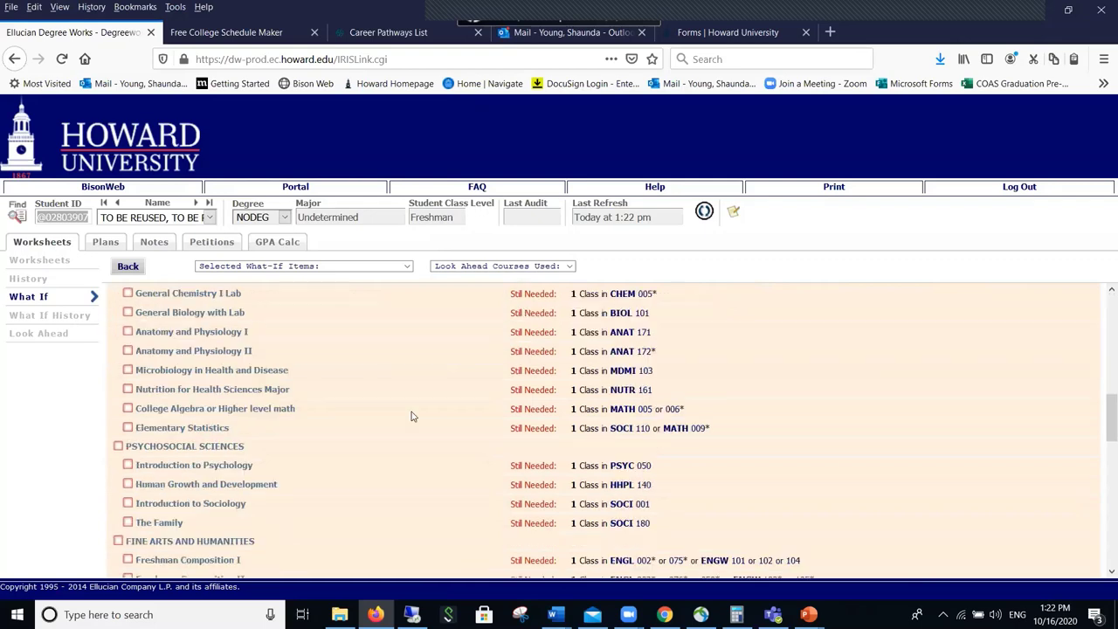
pyautogui.scroll(-2, 302, 412)
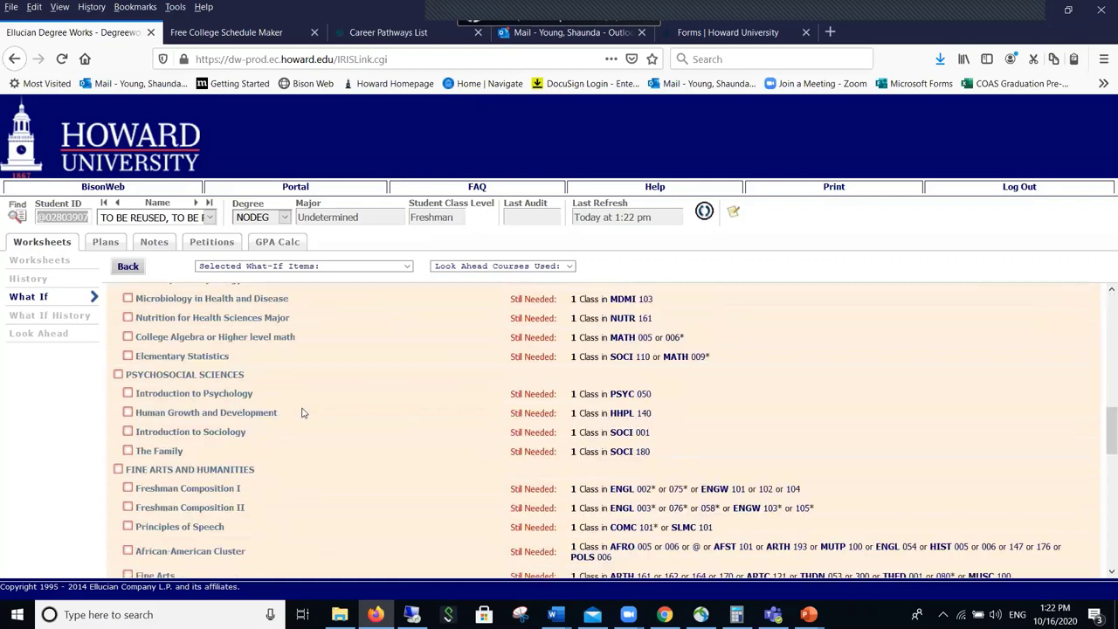
pyautogui.scroll(-2, 302, 412)
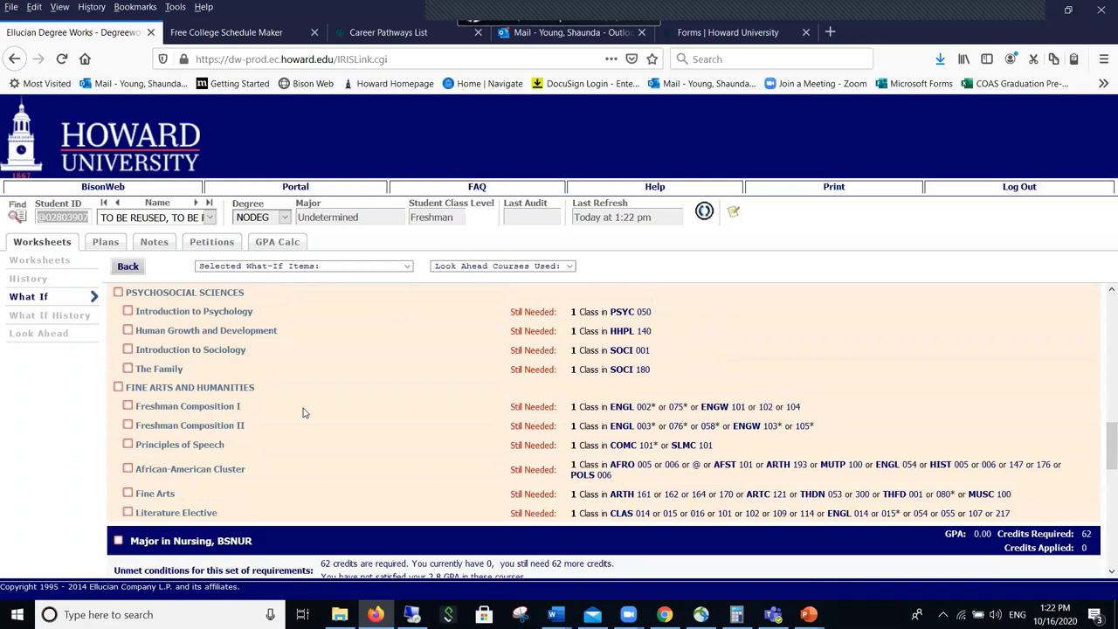
pyautogui.scroll(2, 303, 412)
pyautogui.scroll(1, 665, 521)
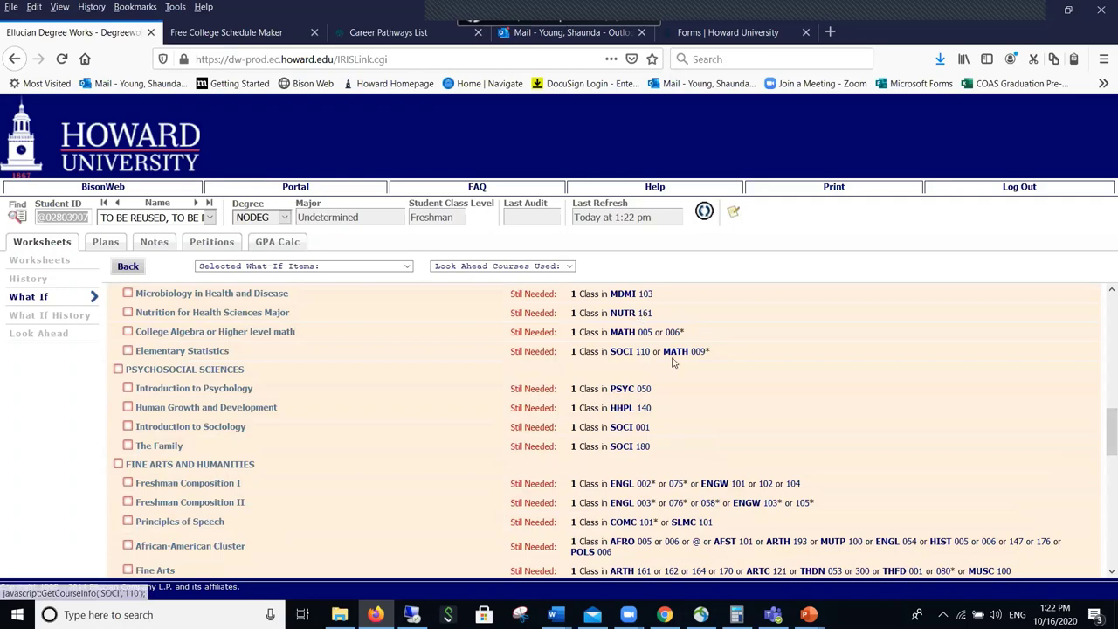
pyautogui.scroll(2, 667, 360)
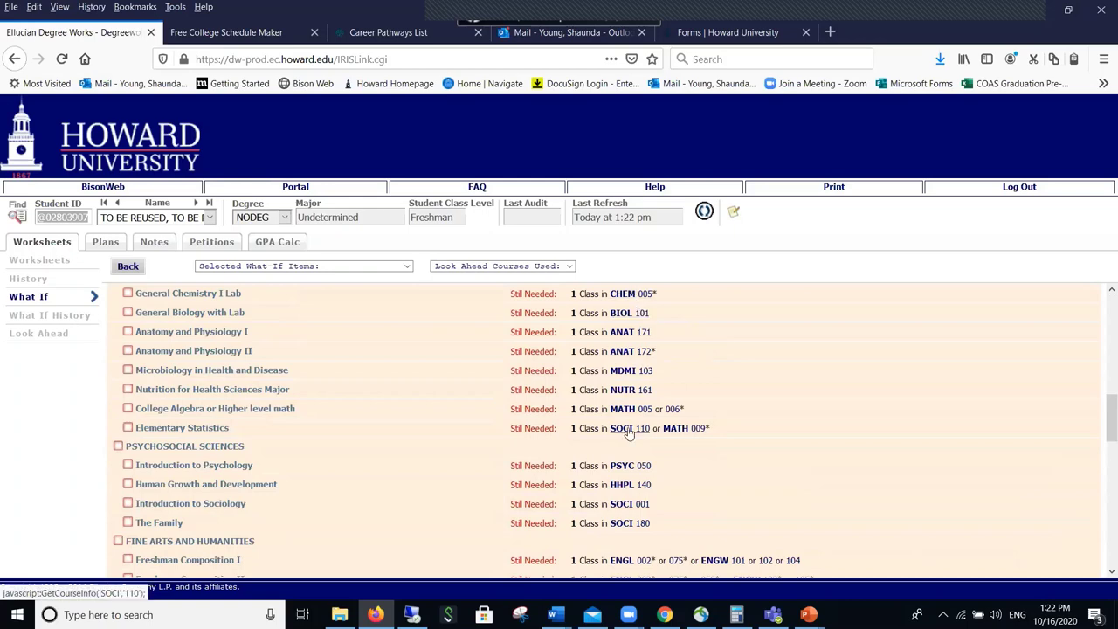
pyautogui.scroll(-2, 614, 393)
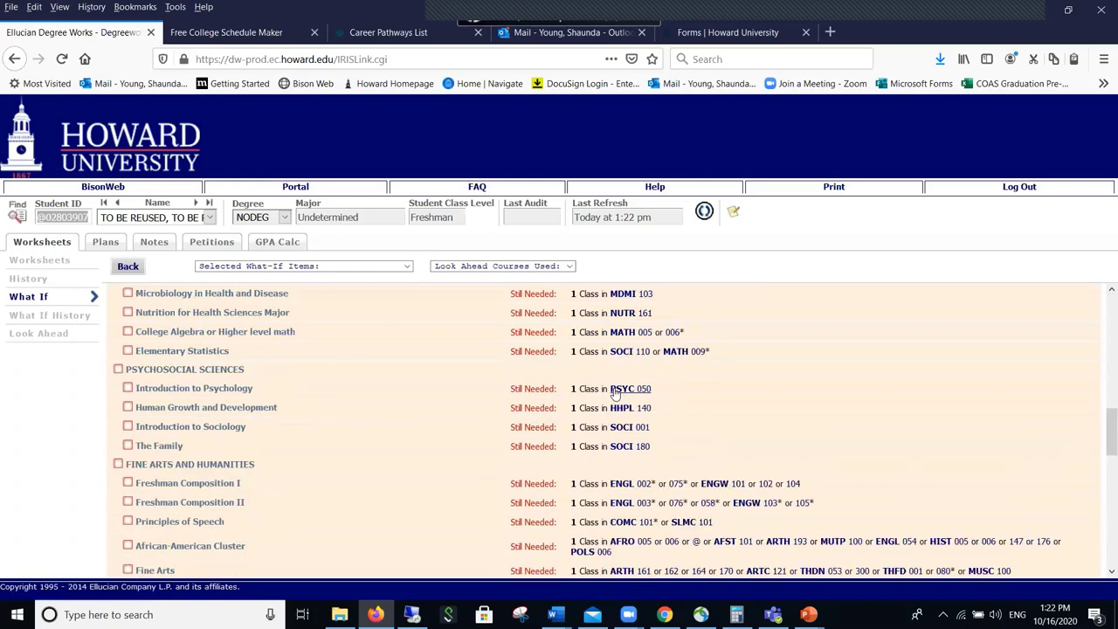
pyautogui.scroll(-1, 648, 433)
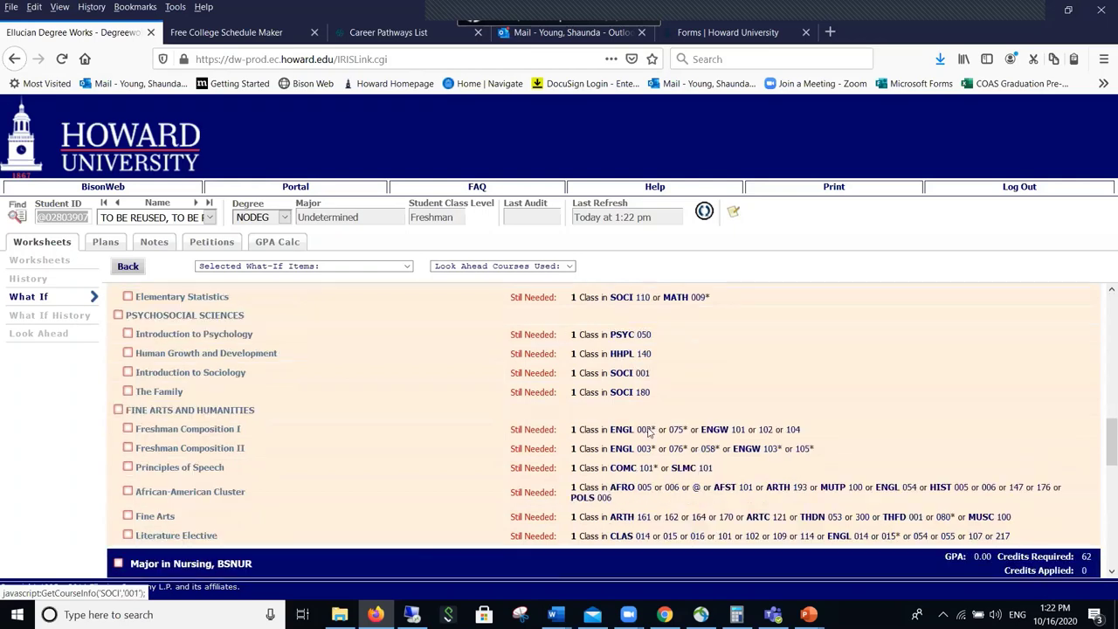
pyautogui.scroll(-1, 633, 421)
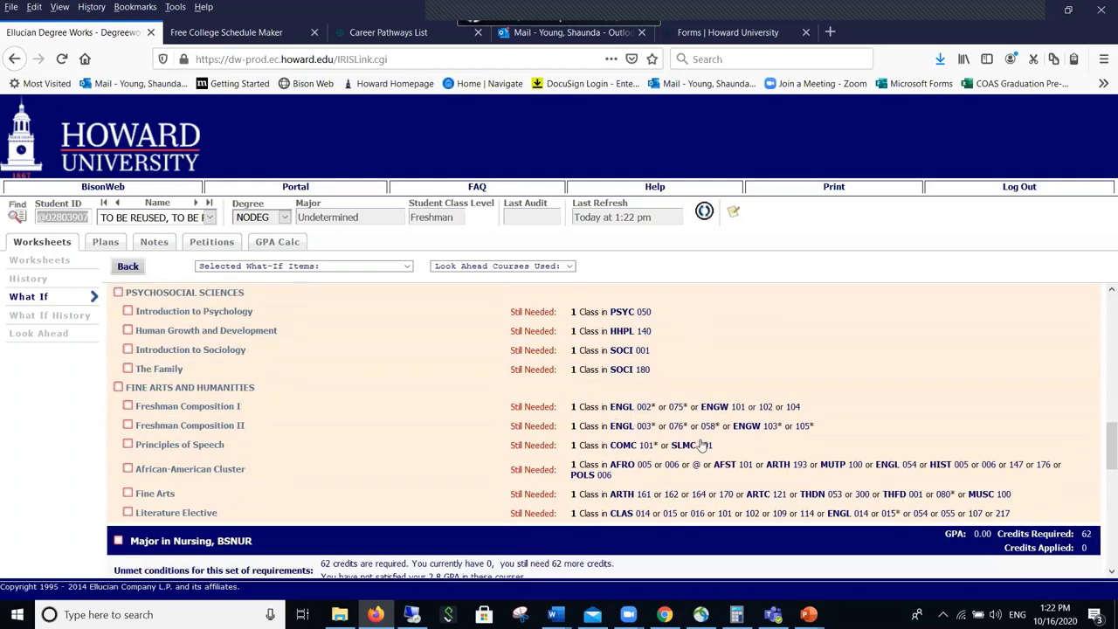
pyautogui.scroll(-1, 411, 418)
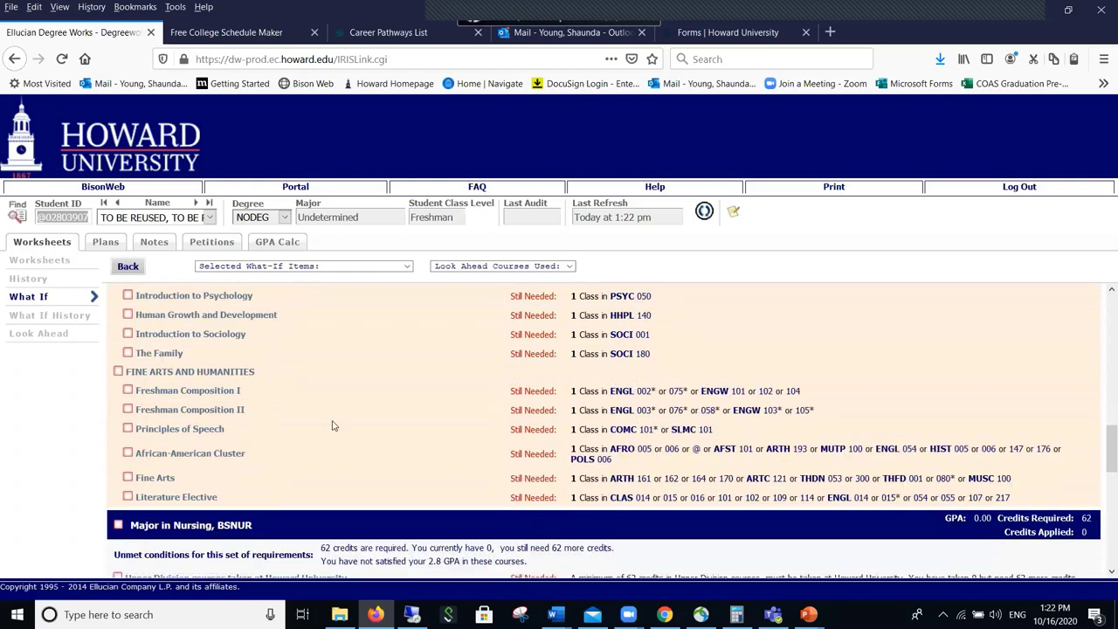
# Examine the Nursing audit's major course requirements and compare them with its Gen Ed Req - CNAHS section.
pyautogui.scroll(-5, 469, 427)
pyautogui.scroll(-2, 453, 478)
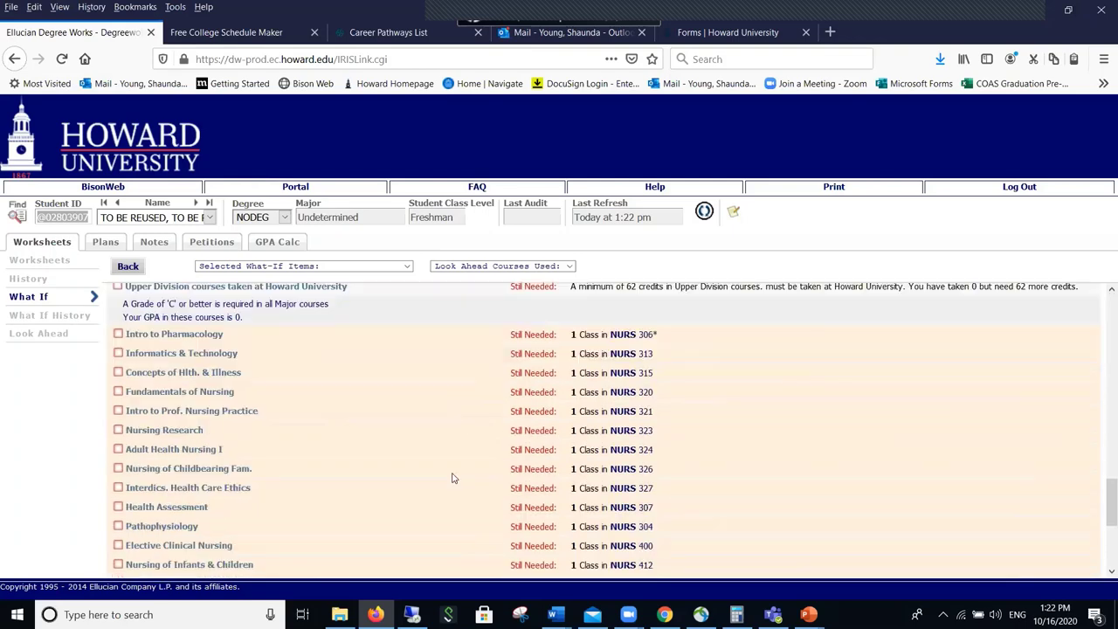
pyautogui.scroll(-2, 529, 433)
pyautogui.scroll(2, 528, 430)
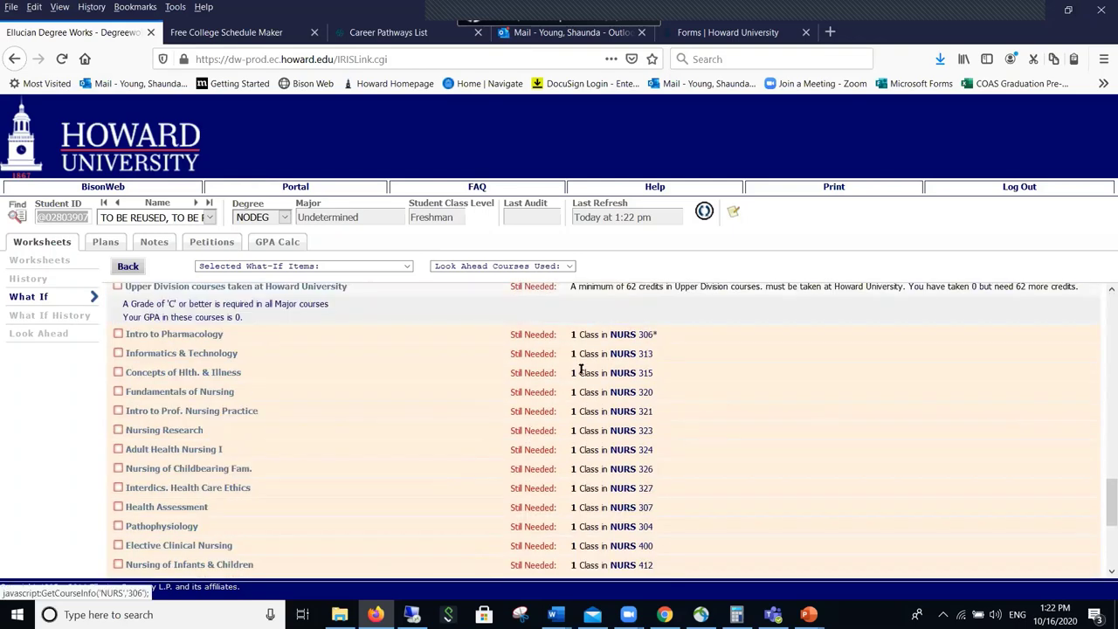
pyautogui.scroll(8, 602, 403)
pyautogui.scroll(2, 718, 494)
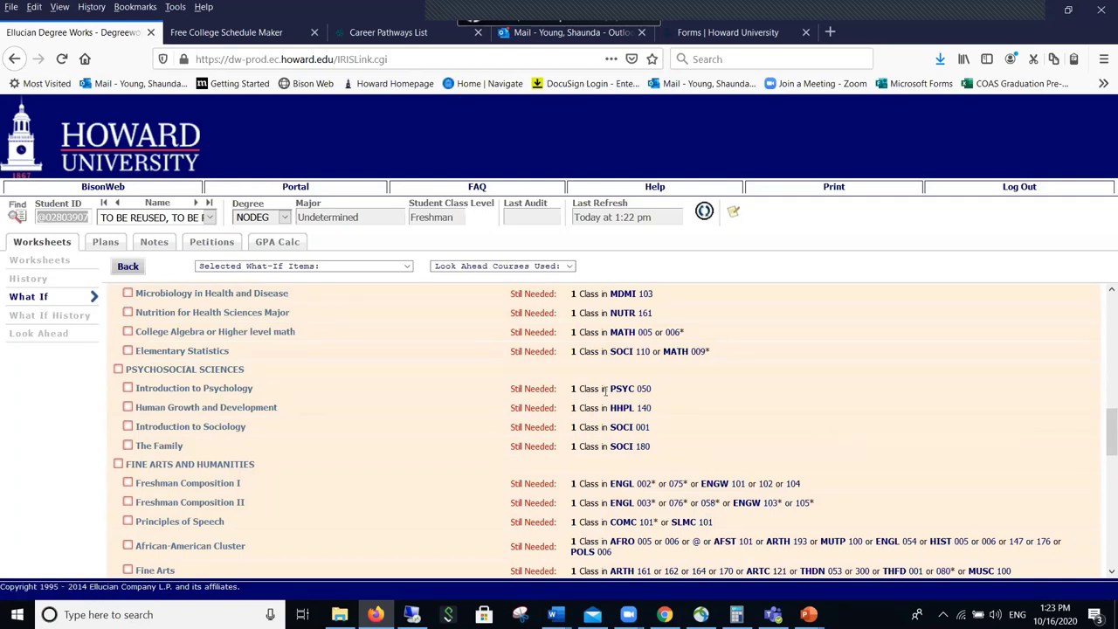
pyautogui.scroll(5, 607, 389)
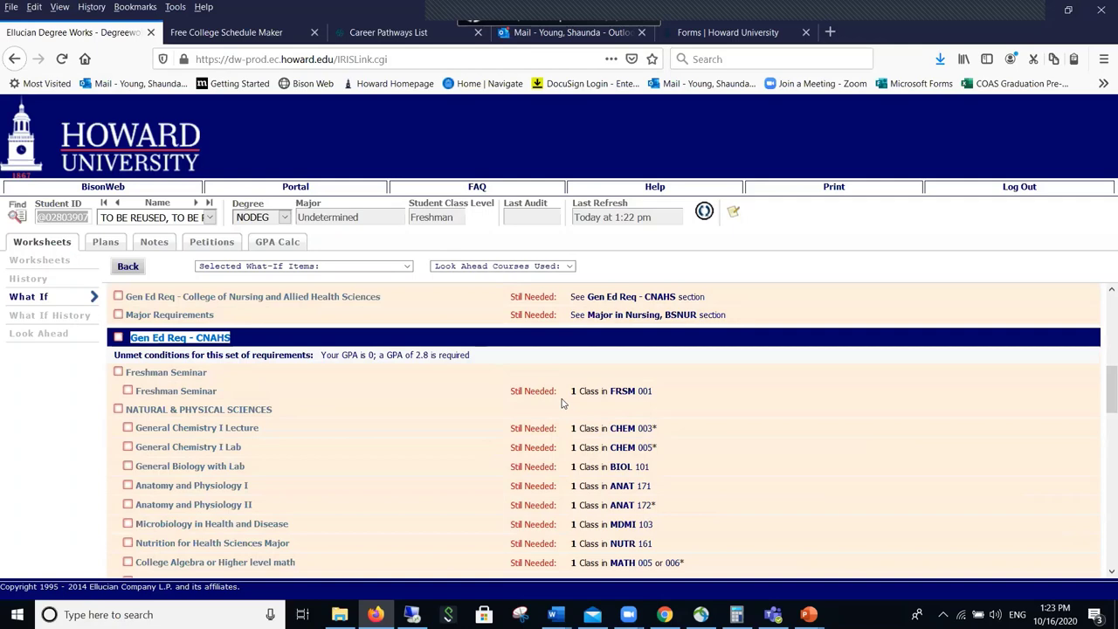
pyautogui.click(348, 398)
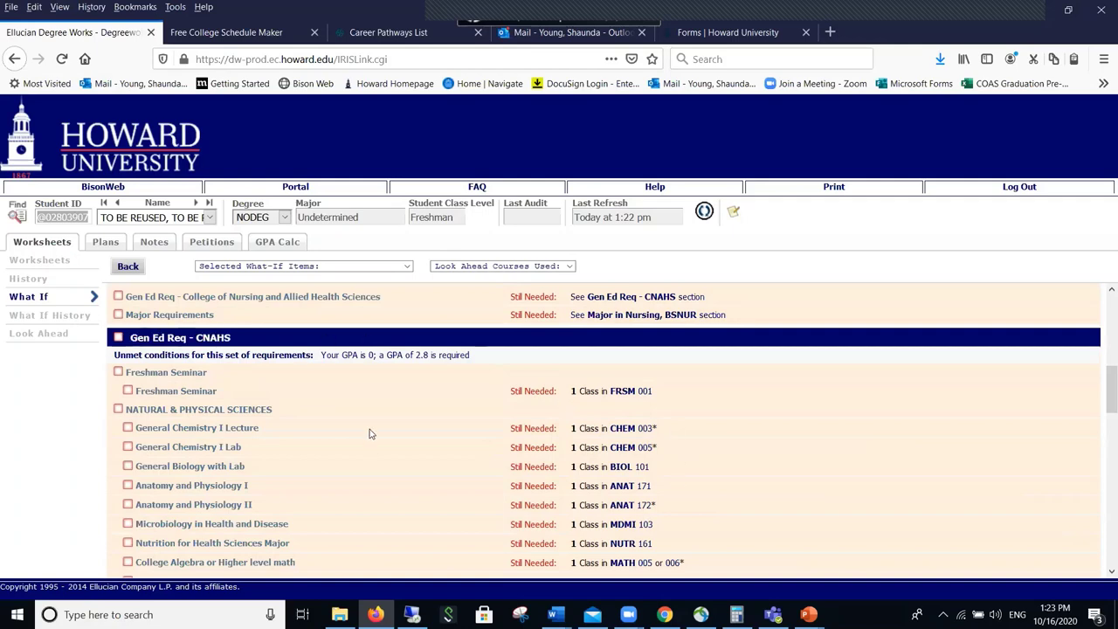
pyautogui.scroll(-3, 372, 436)
pyautogui.scroll(-2, 369, 434)
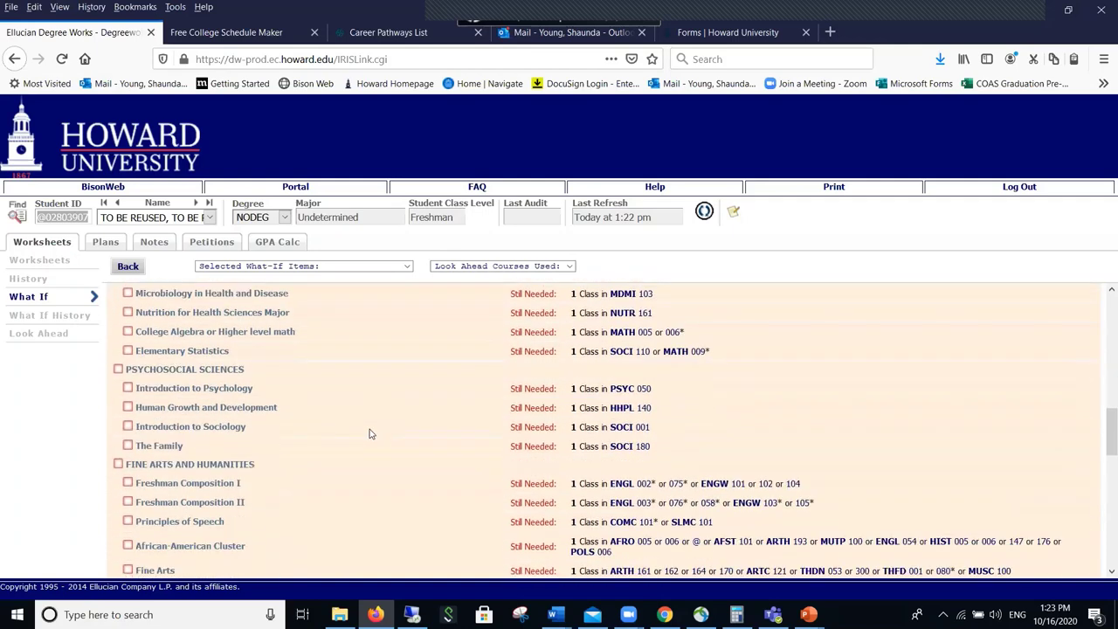
pyautogui.scroll(-4, 369, 434)
# Start a new What-If form and add Accounting as the major and Biology as the minor.
pyautogui.click(29, 296)
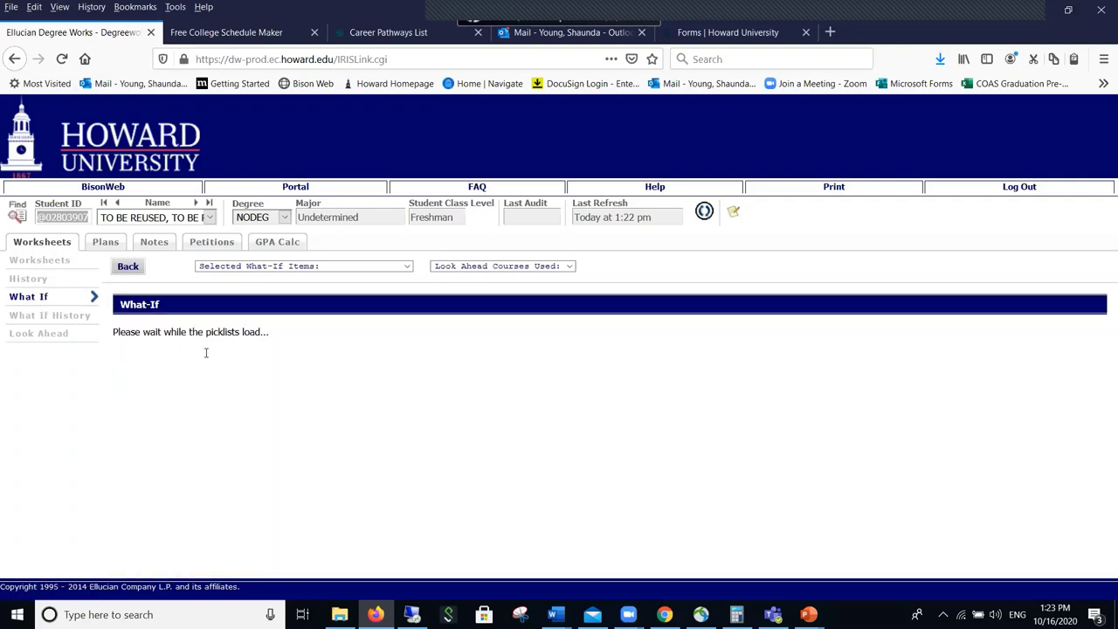
pyautogui.click(306, 367)
pyautogui.scroll(-4, 305, 222)
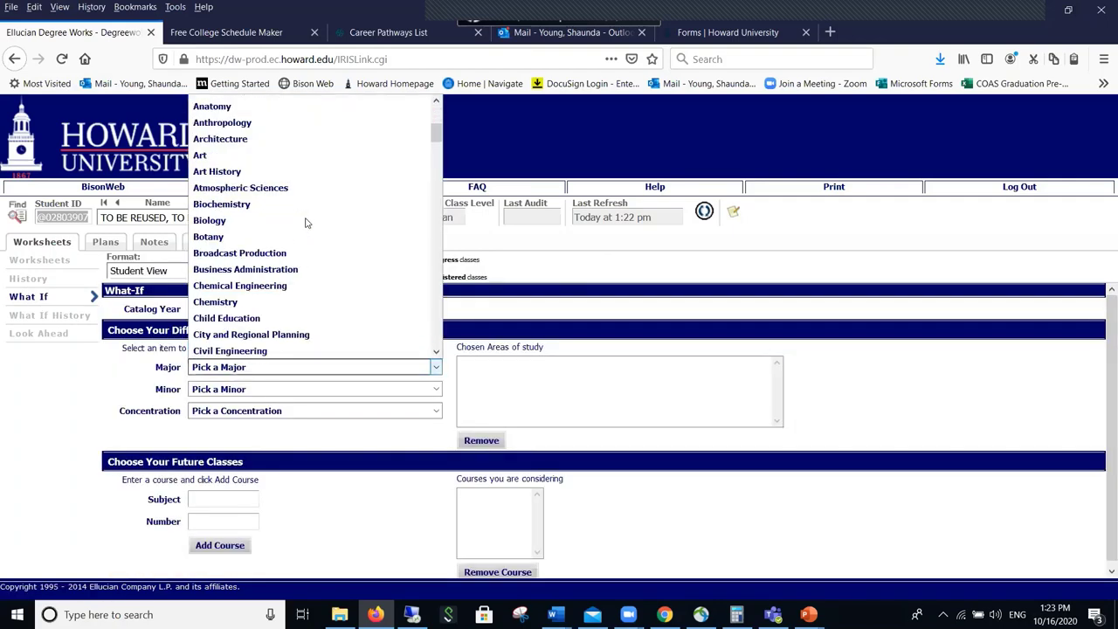
pyautogui.scroll(3, 305, 222)
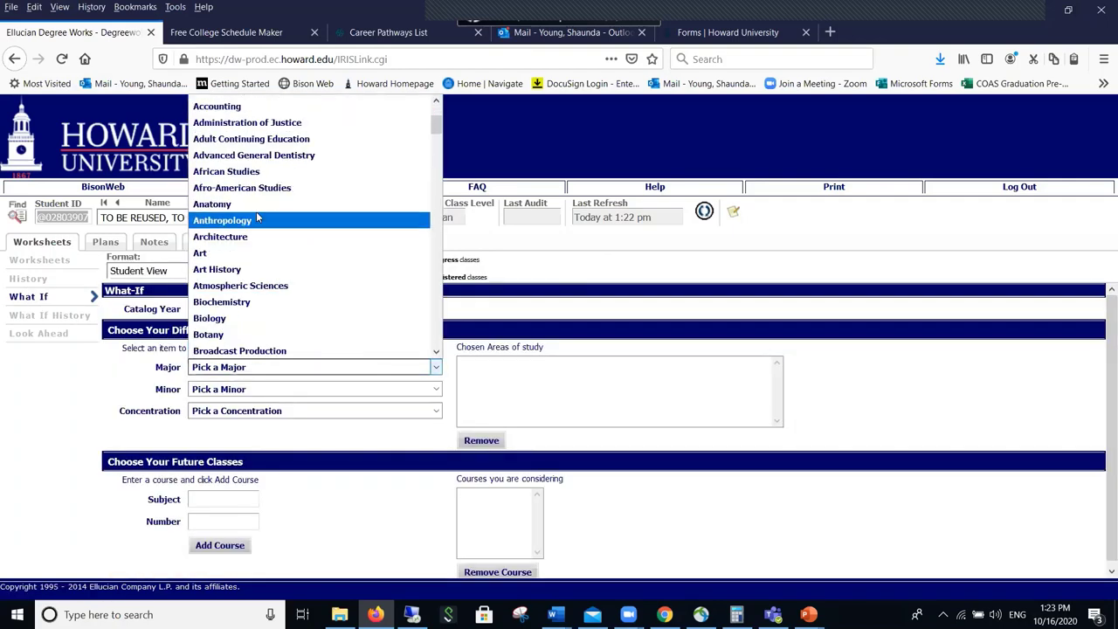
pyautogui.click(216, 105)
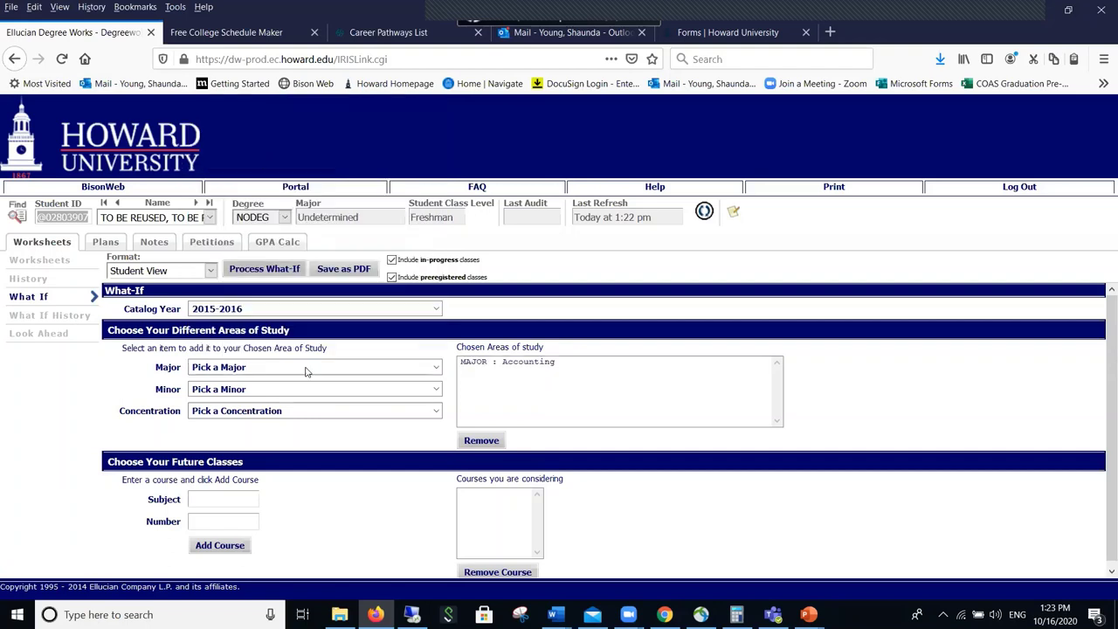
pyautogui.click(247, 393)
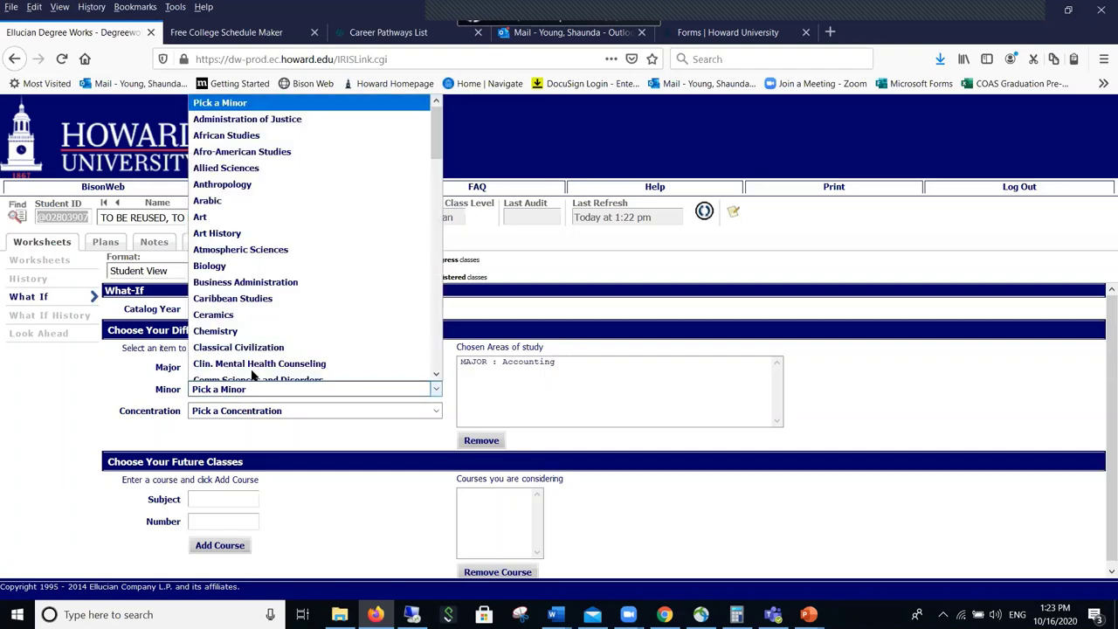
pyautogui.click(261, 256)
# Set the catalog year to 2016-2017 and process the What-If audit for Accounting with the Biology minor.
pyautogui.click(279, 309)
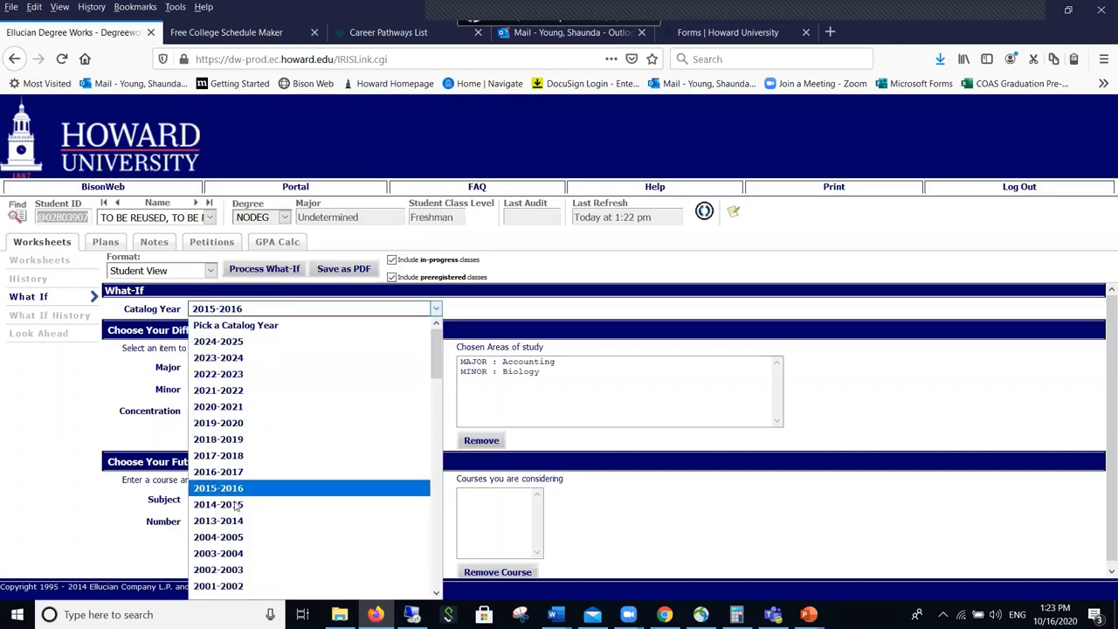
pyautogui.click(234, 471)
pyautogui.click(260, 269)
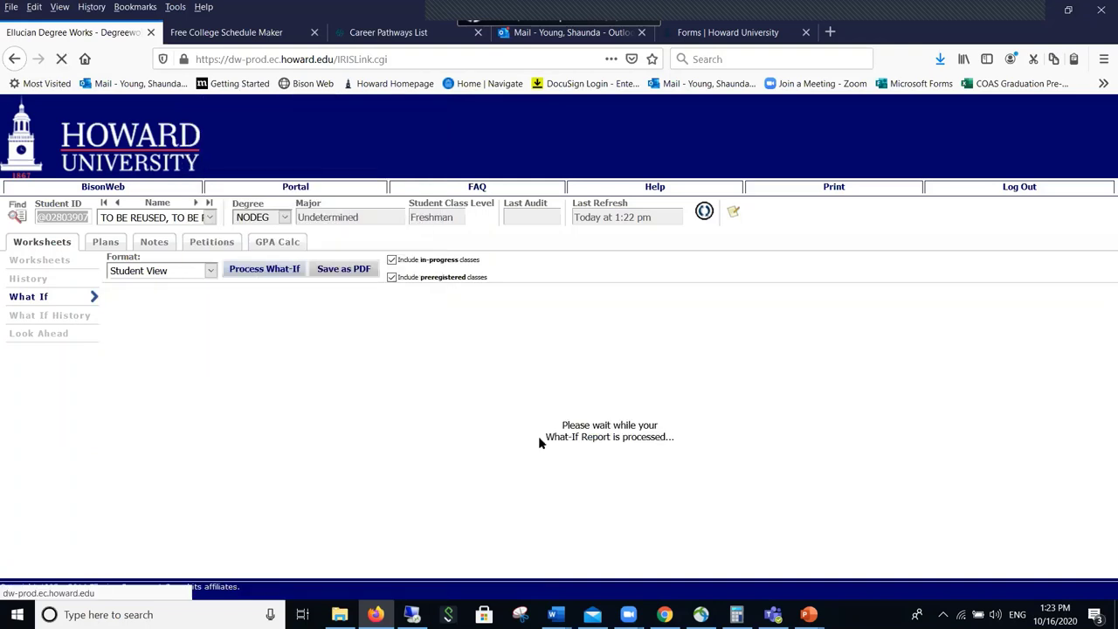
# Examine the Accounting audit's School of Business general education requirements, including languages, health, electives, composition and economics.
pyautogui.scroll(-10, 574, 432)
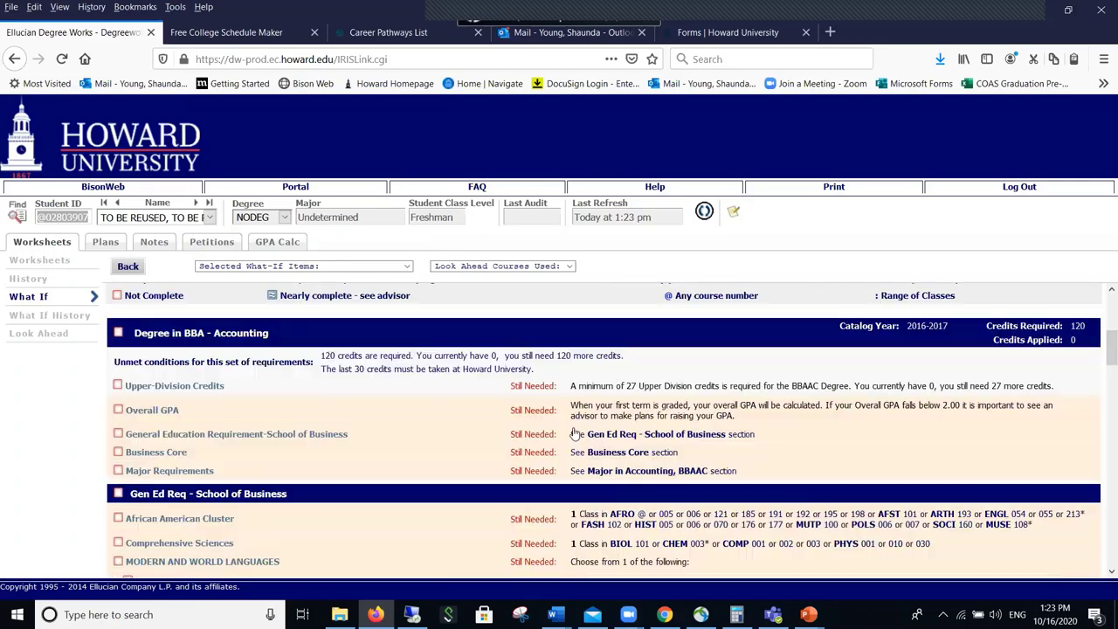
pyautogui.scroll(-2, 573, 432)
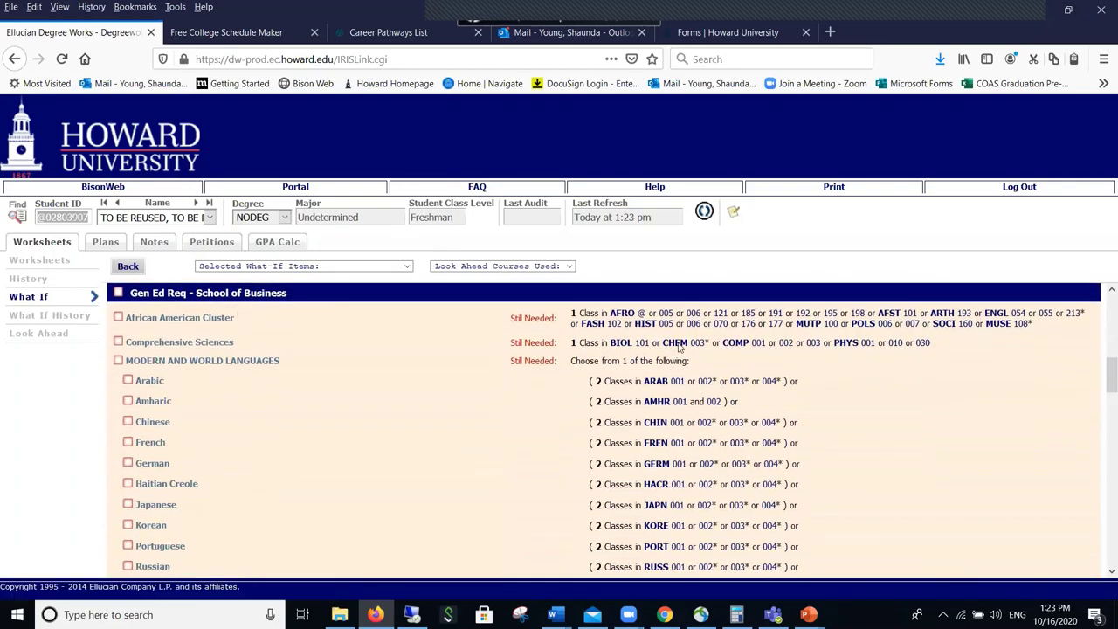
pyautogui.scroll(-7, 685, 358)
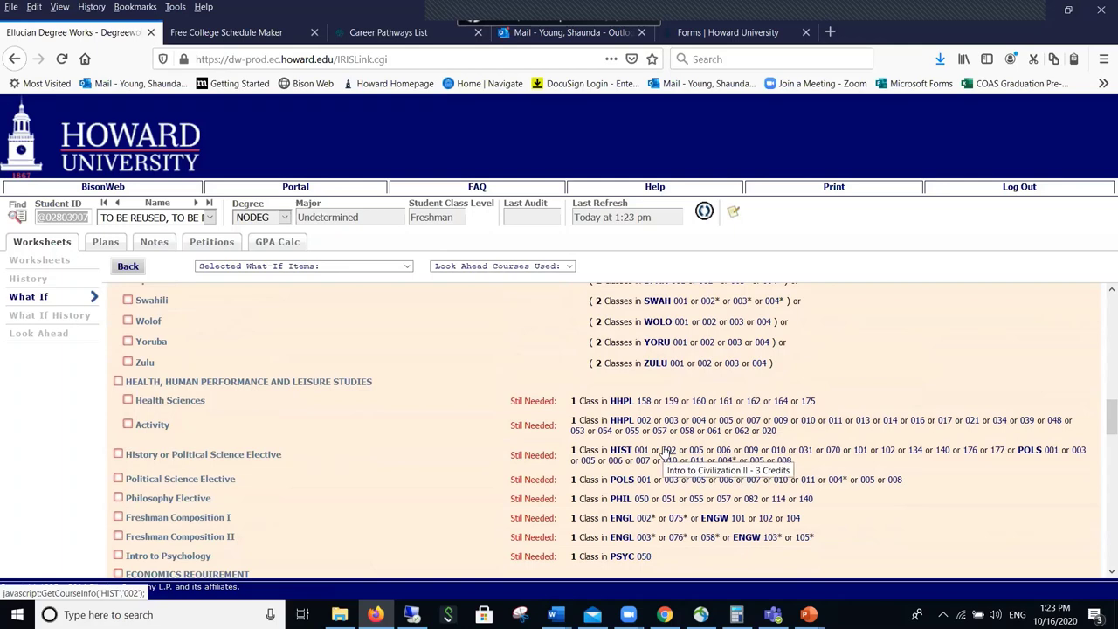
pyautogui.scroll(1, 663, 452)
pyautogui.scroll(7, 662, 451)
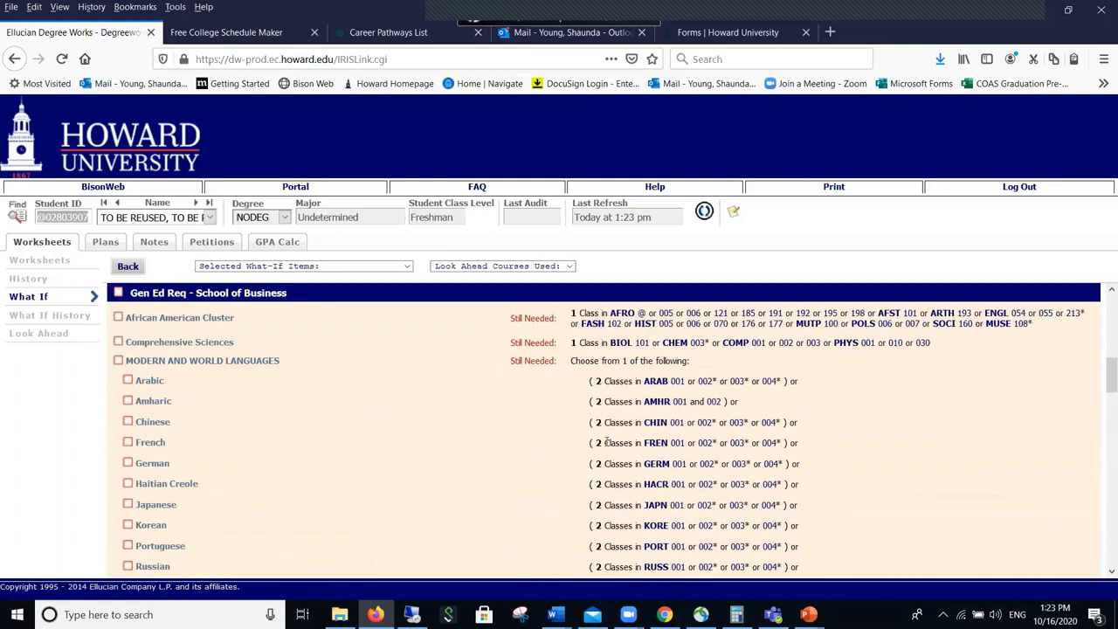
pyautogui.scroll(-5, 568, 443)
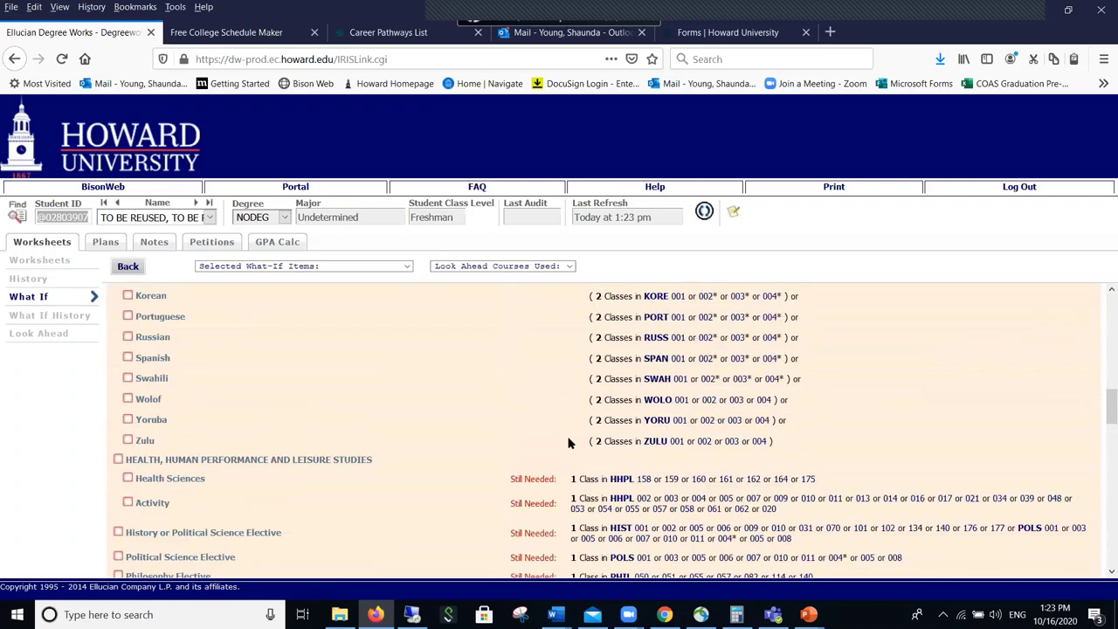
pyautogui.scroll(-3, 569, 441)
pyautogui.scroll(-1, 580, 429)
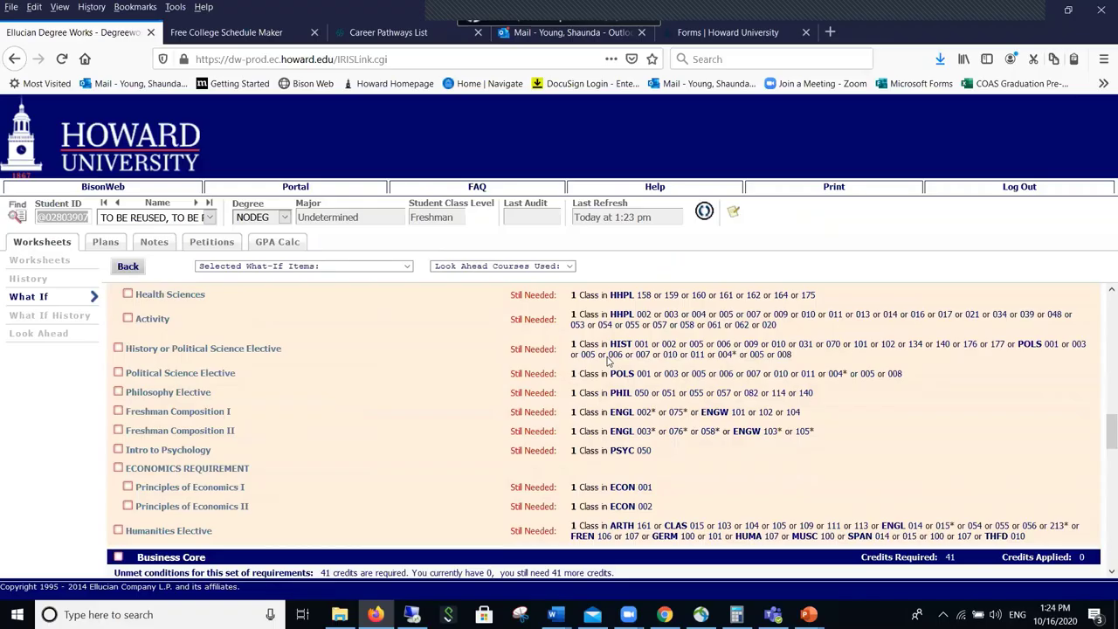
pyautogui.scroll(-1, 620, 346)
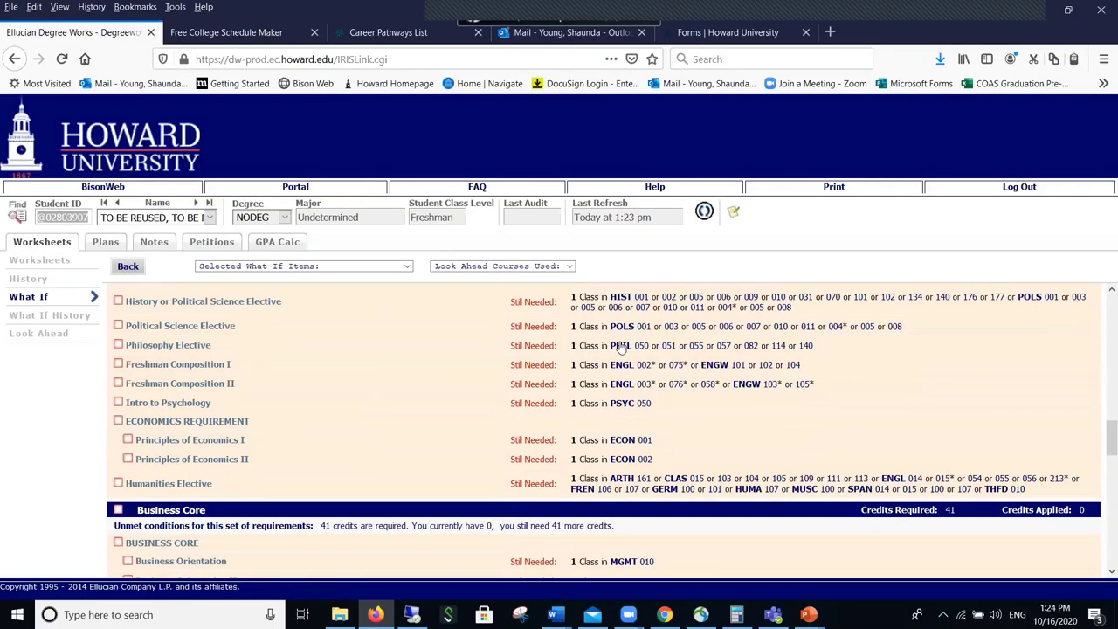
pyautogui.scroll(10, 620, 346)
pyautogui.scroll(3, 261, 314)
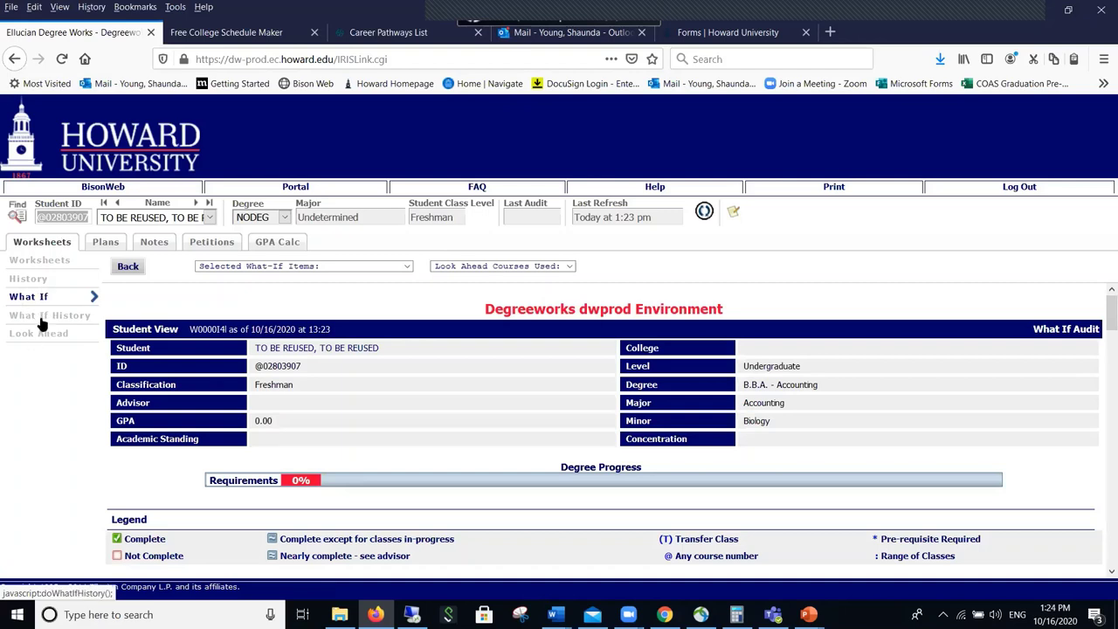
# Open the What-If history and check which historic audit reports are available.
pyautogui.click(41, 316)
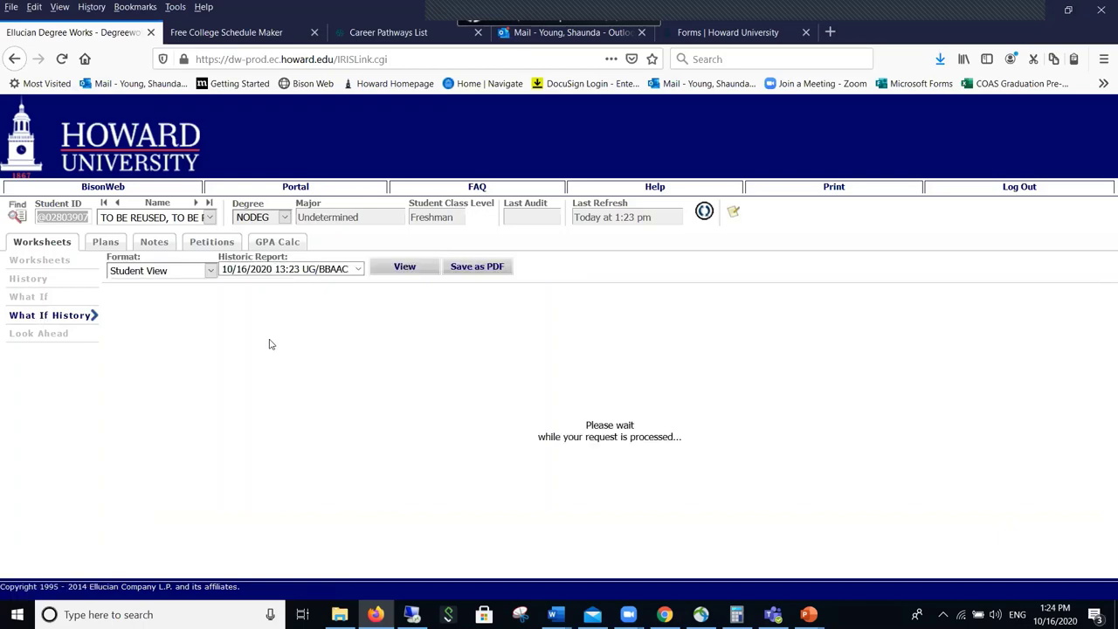
pyautogui.scroll(-3, 642, 371)
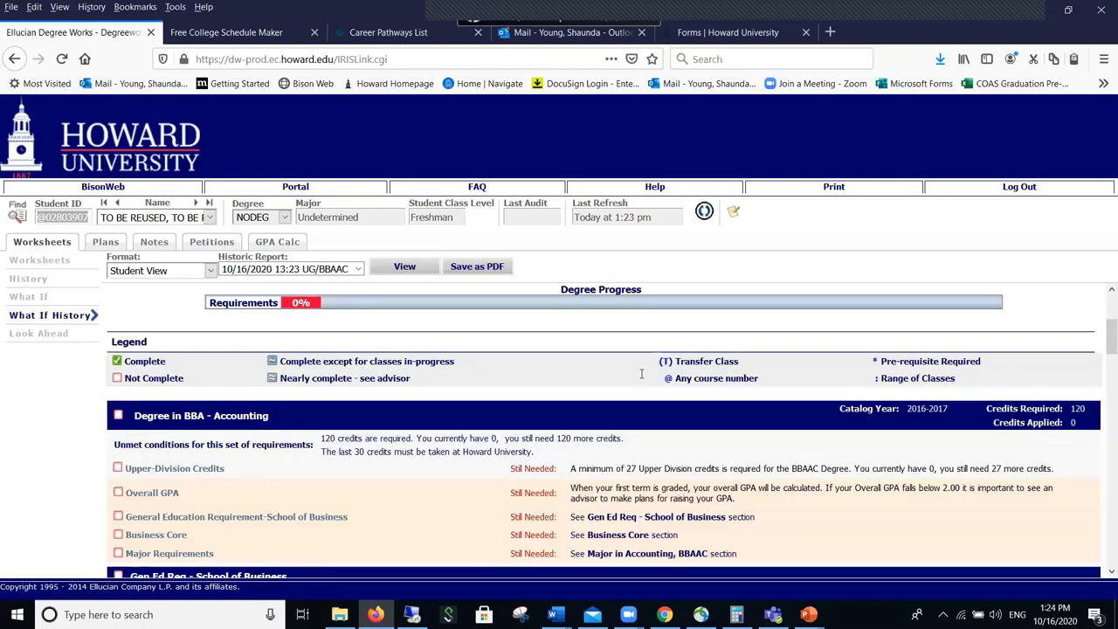
pyautogui.scroll(3, 596, 349)
pyautogui.click(288, 269)
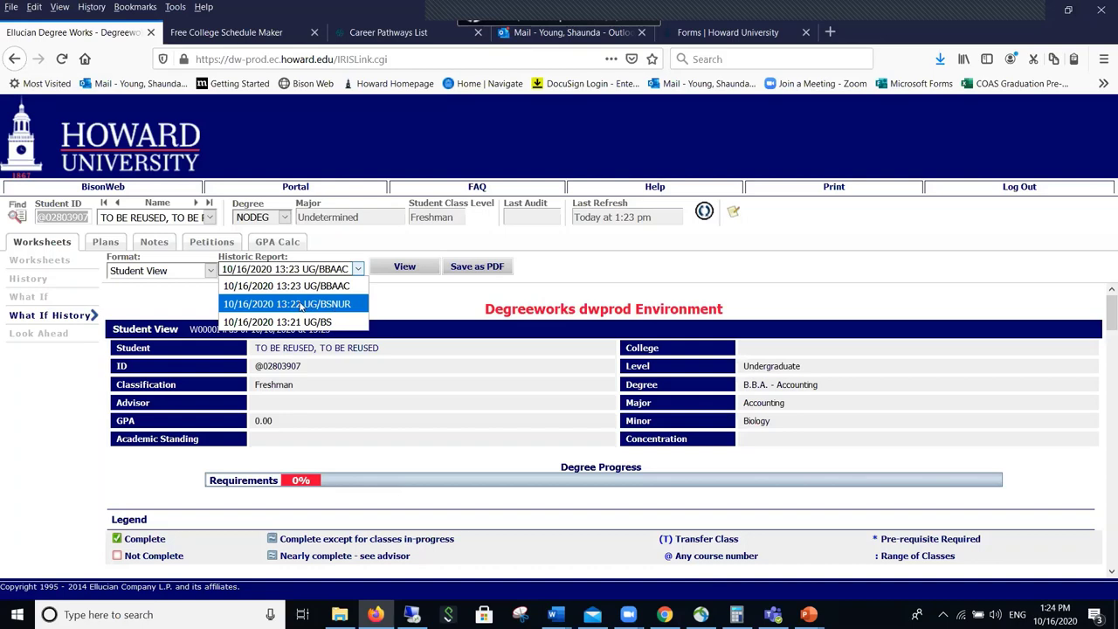
# Generate a PDF of the 10/16/2020 13:23 UG/BBAAC audit report and maximize its window.
pyautogui.click(474, 270)
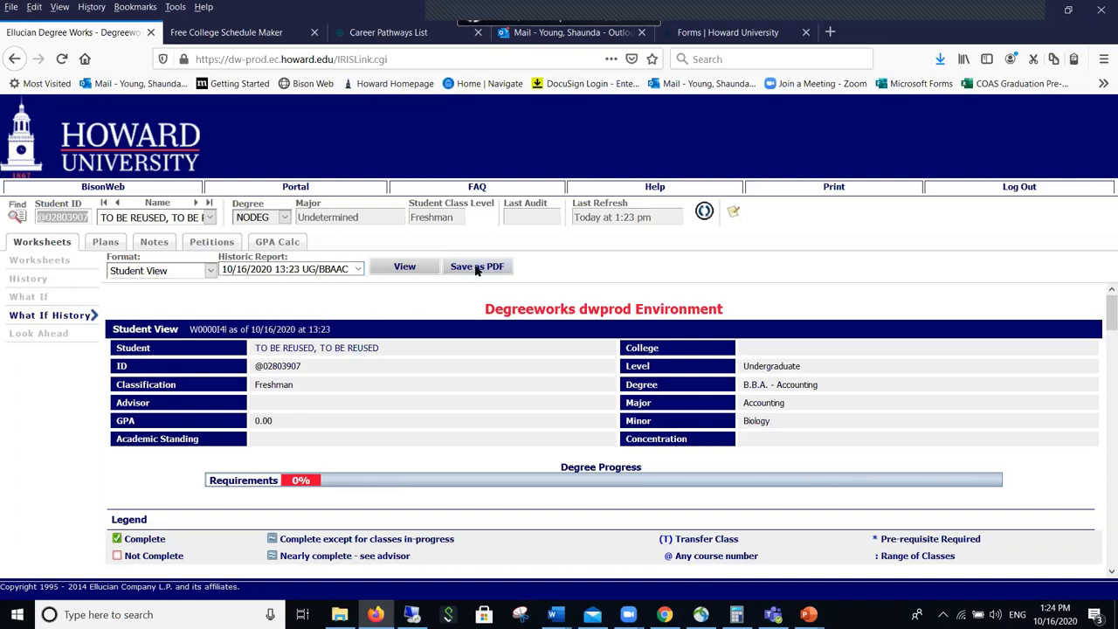
pyautogui.click(470, 270)
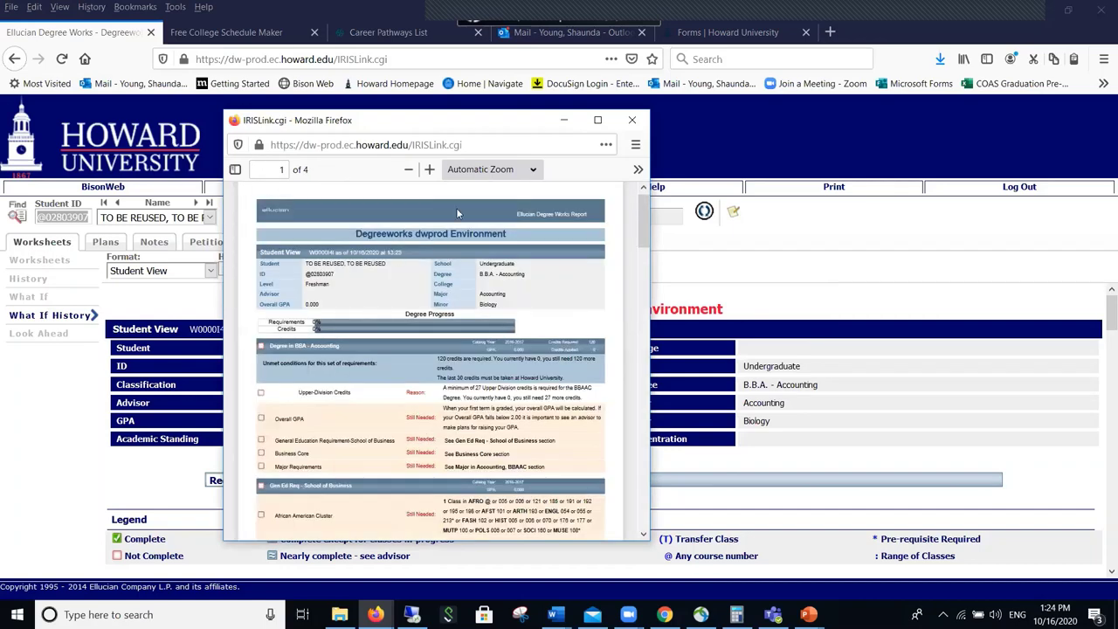
pyautogui.click(598, 121)
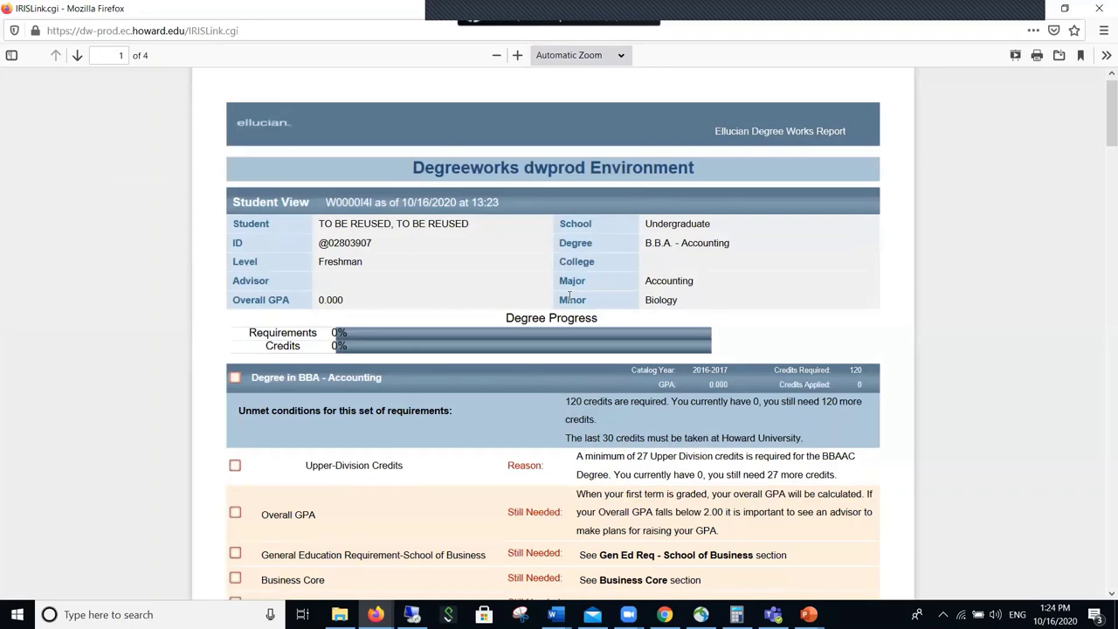
# Review the PDF audit through the School of Business general education, Business Core, Accounting major and Biology minor requirements.
pyautogui.scroll(-8, 569, 297)
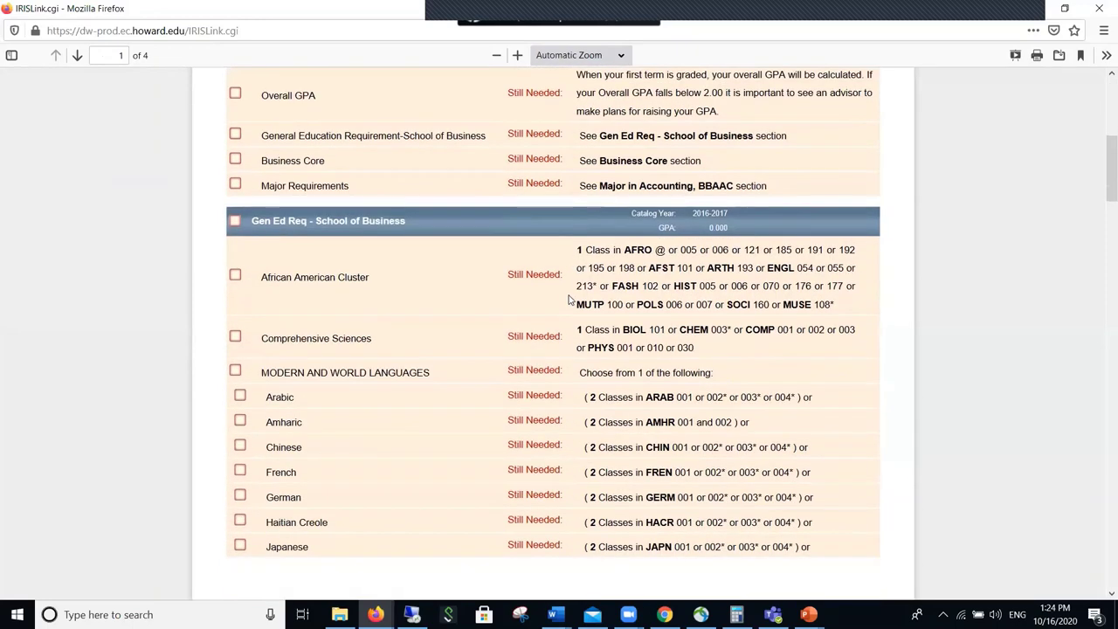
pyautogui.scroll(-2, 569, 299)
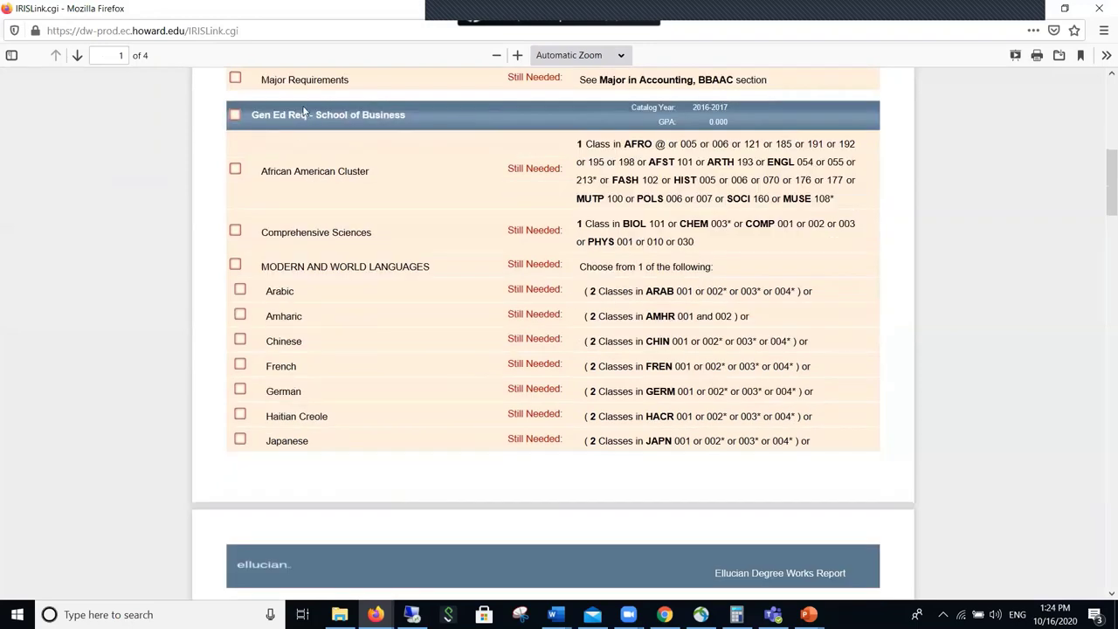
pyautogui.scroll(-1, 530, 157)
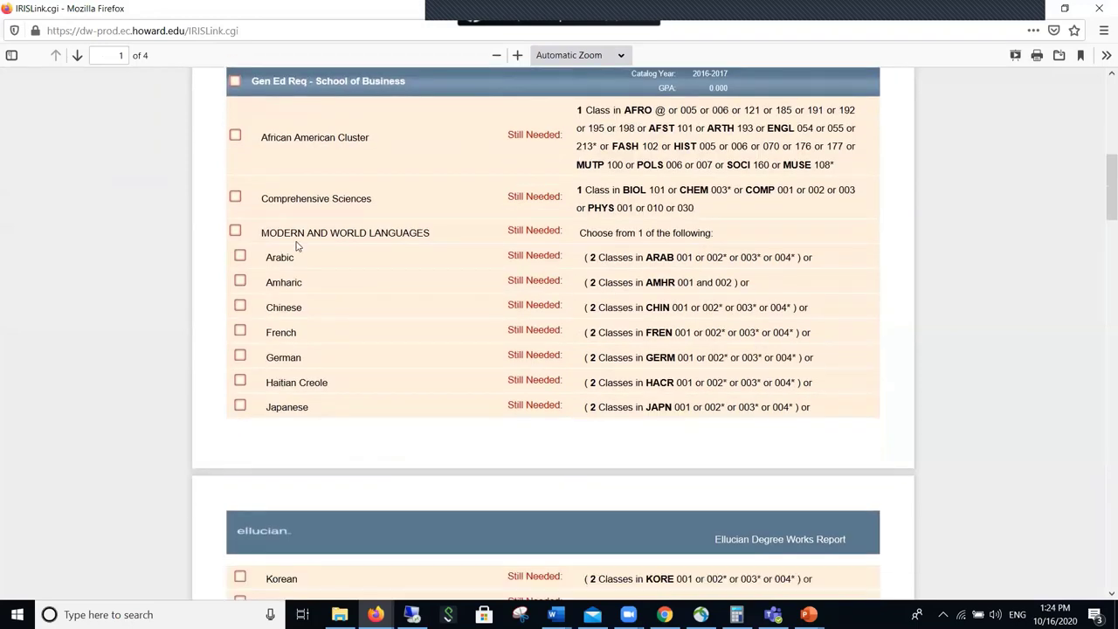
pyautogui.scroll(-6, 296, 246)
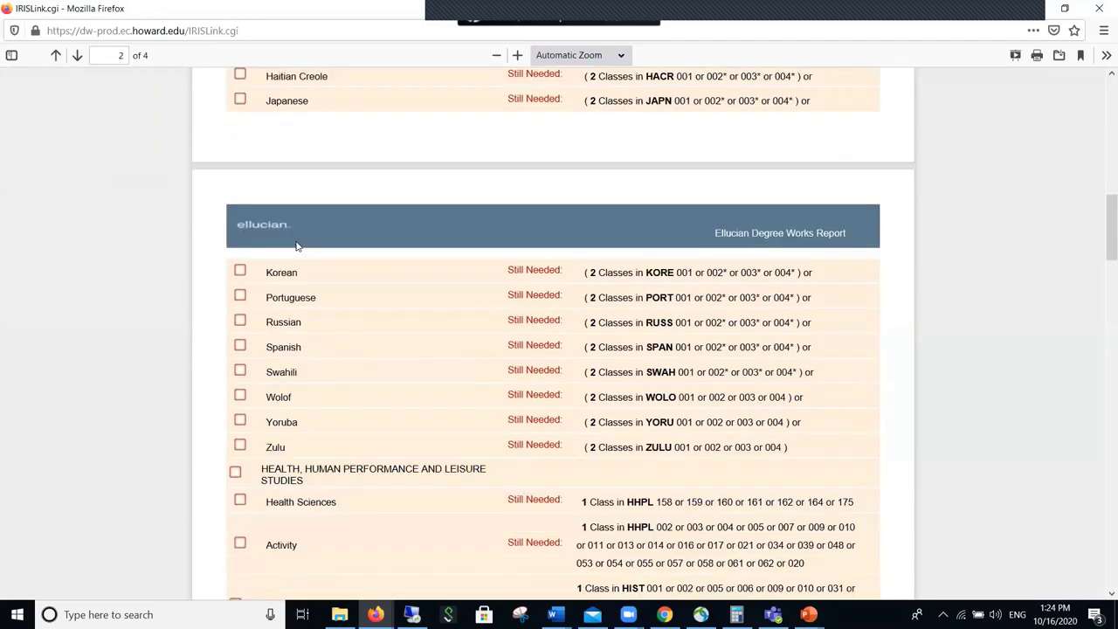
pyautogui.scroll(-5, 296, 247)
pyautogui.scroll(-10, 296, 246)
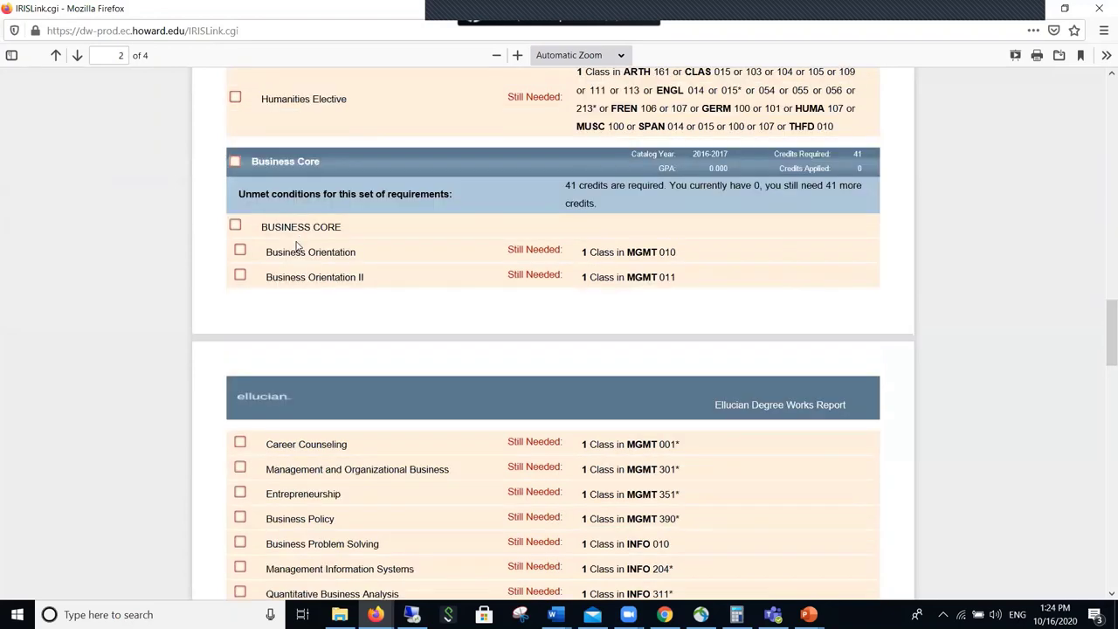
pyautogui.scroll(-4, 296, 246)
pyautogui.scroll(-1, 252, 144)
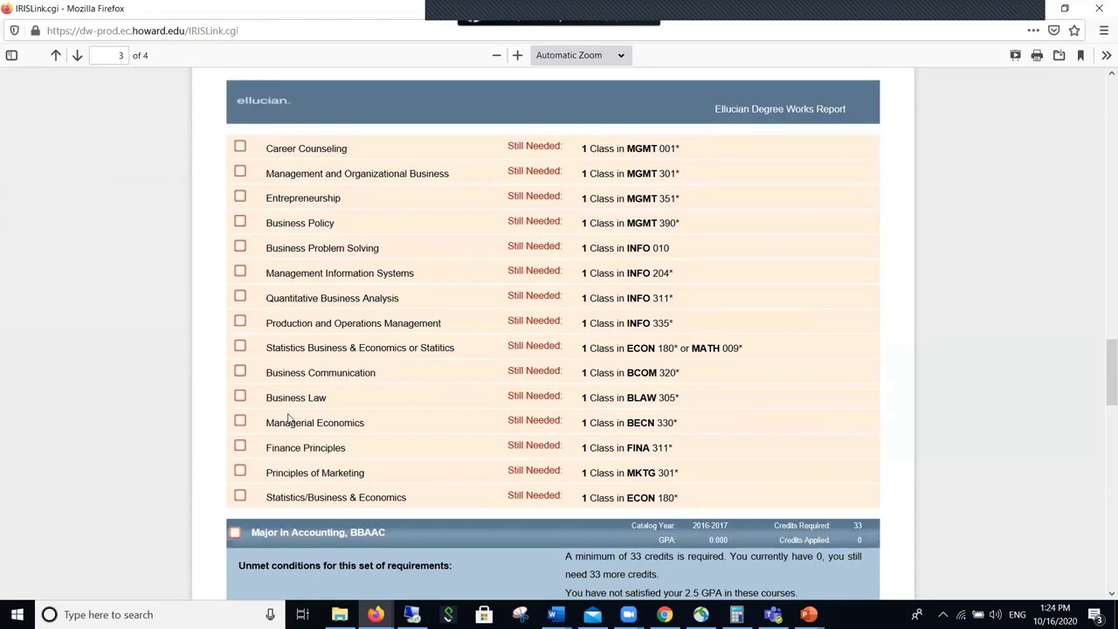
pyautogui.scroll(-2, 289, 418)
pyautogui.scroll(-3, 289, 418)
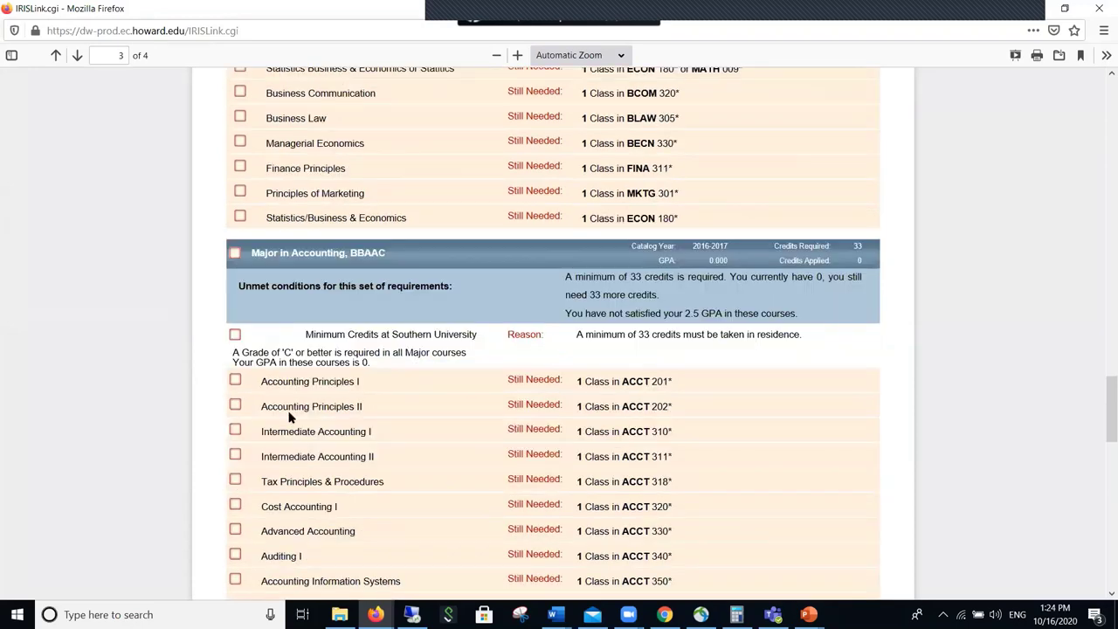
pyautogui.scroll(-5, 289, 418)
pyautogui.scroll(-8, 289, 417)
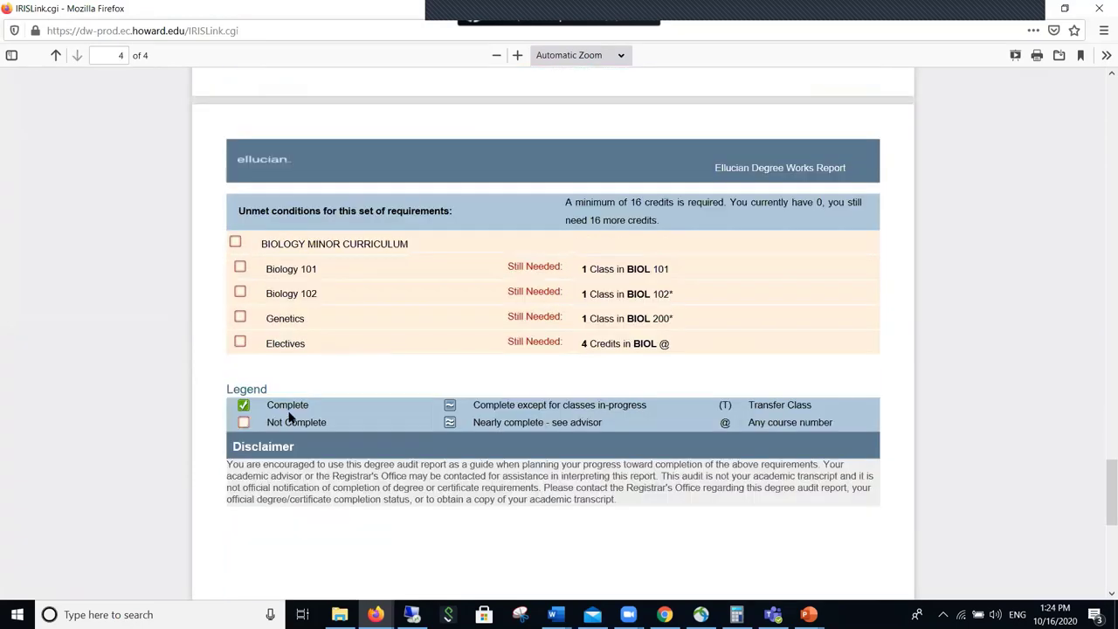
# Review the PDF audit from the Biology minor back through the Accounting major and business courses, and close its window.
pyautogui.scroll(1, 333, 349)
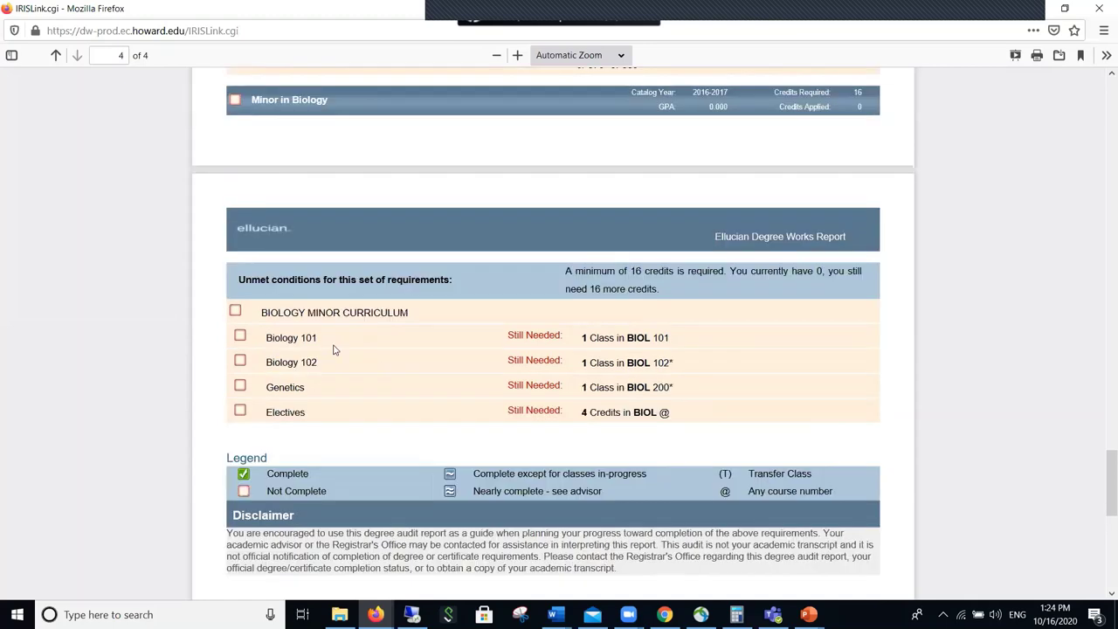
pyautogui.scroll(3, 333, 349)
pyautogui.scroll(1, 311, 324)
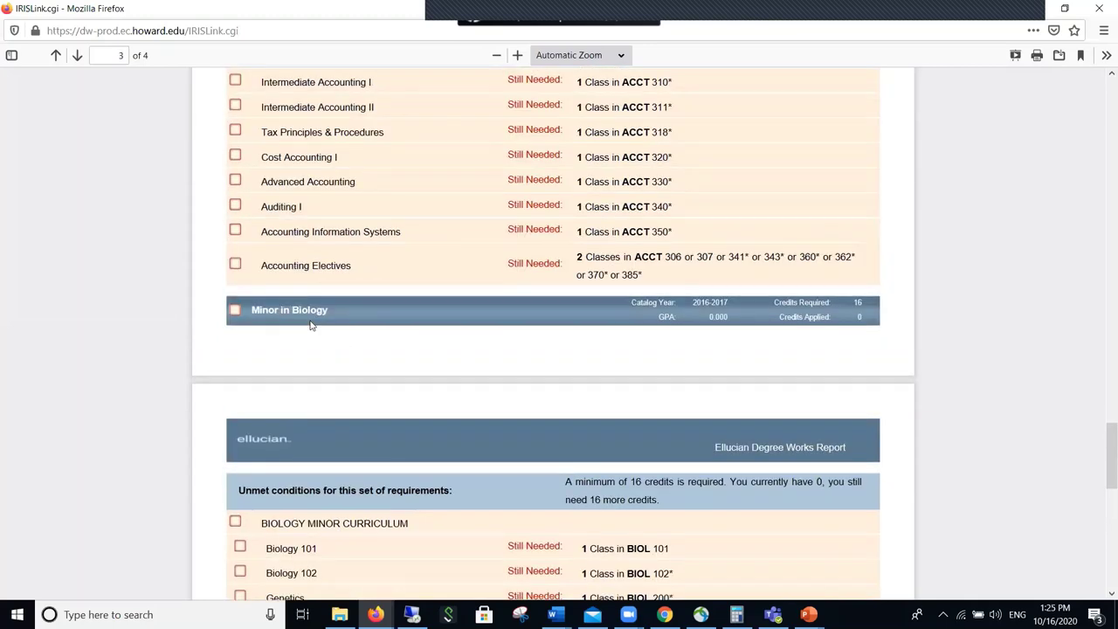
pyautogui.scroll(2, 310, 324)
pyautogui.scroll(3, 310, 321)
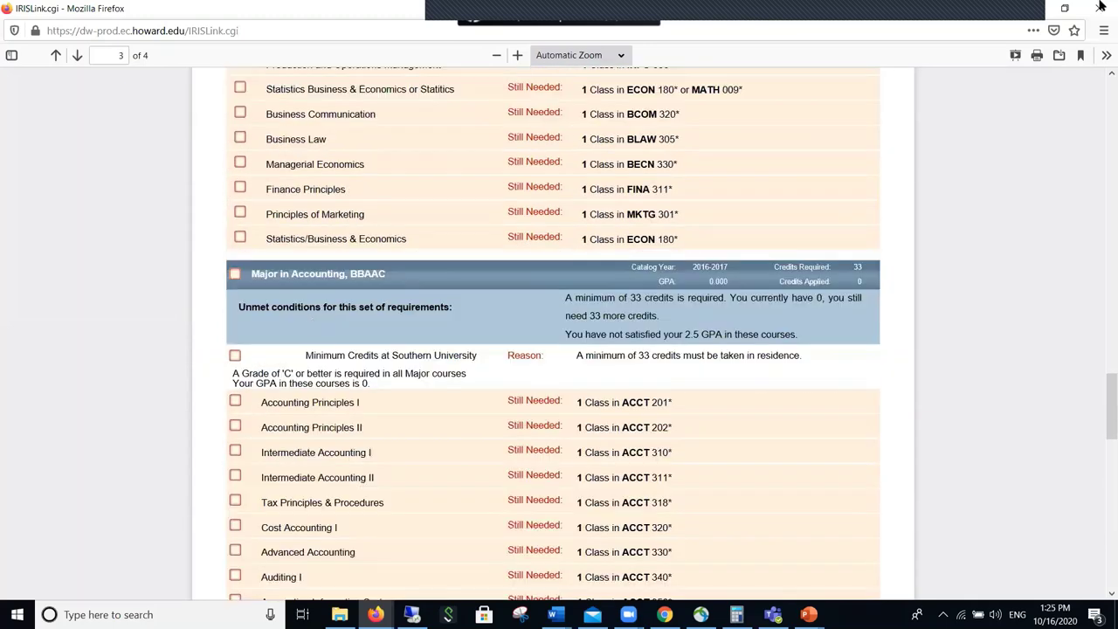
pyautogui.scroll(6, 1100, 6)
pyautogui.click(1024, 12)
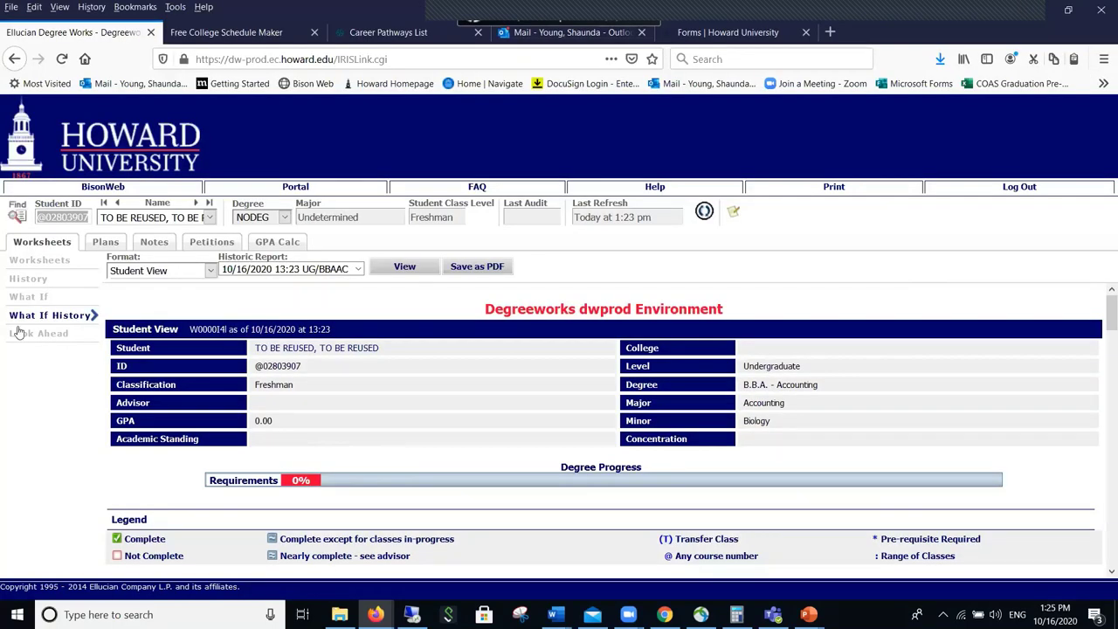
# View the Look Ahead form, and return to the What-If history to review the Accounting audit through its Biology minor.
pyautogui.click(20, 331)
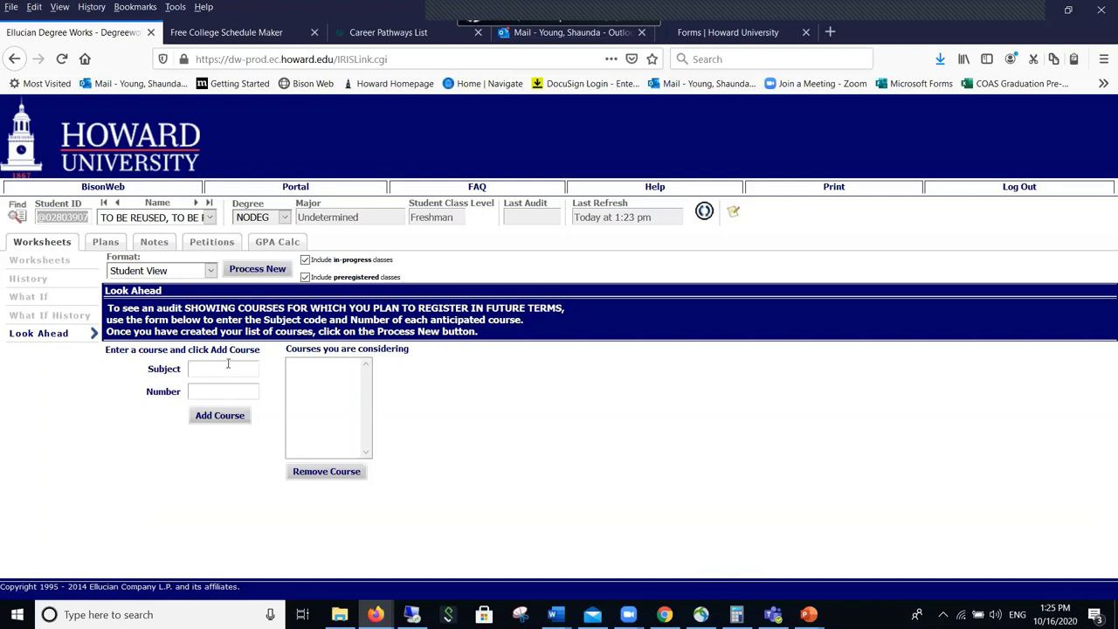
pyautogui.click(50, 316)
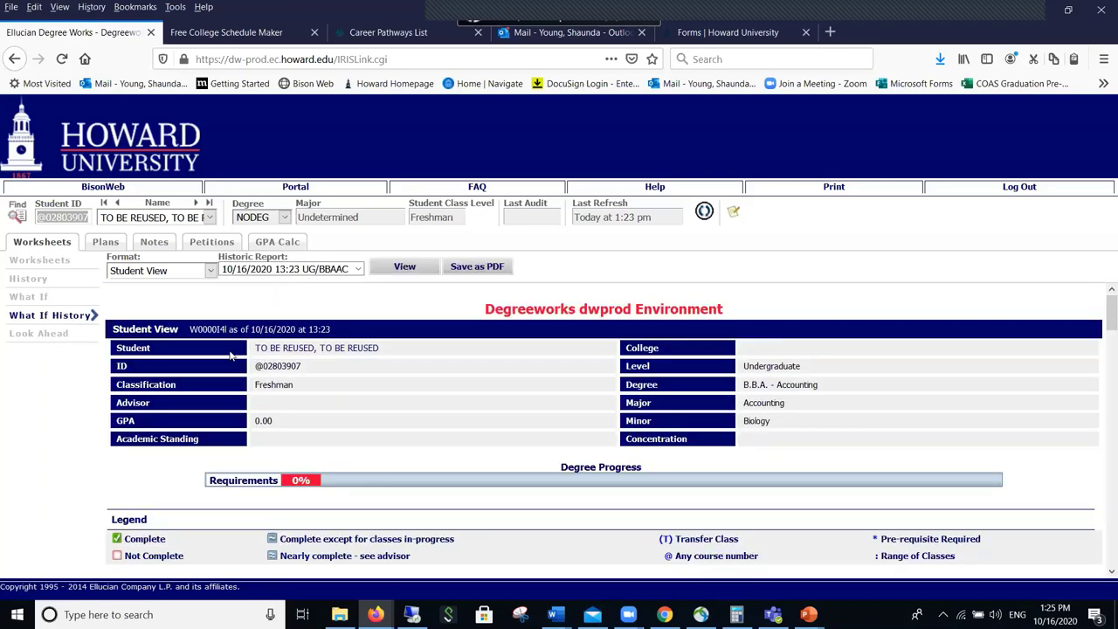
pyautogui.scroll(-20, 230, 362)
pyautogui.scroll(-5, 230, 368)
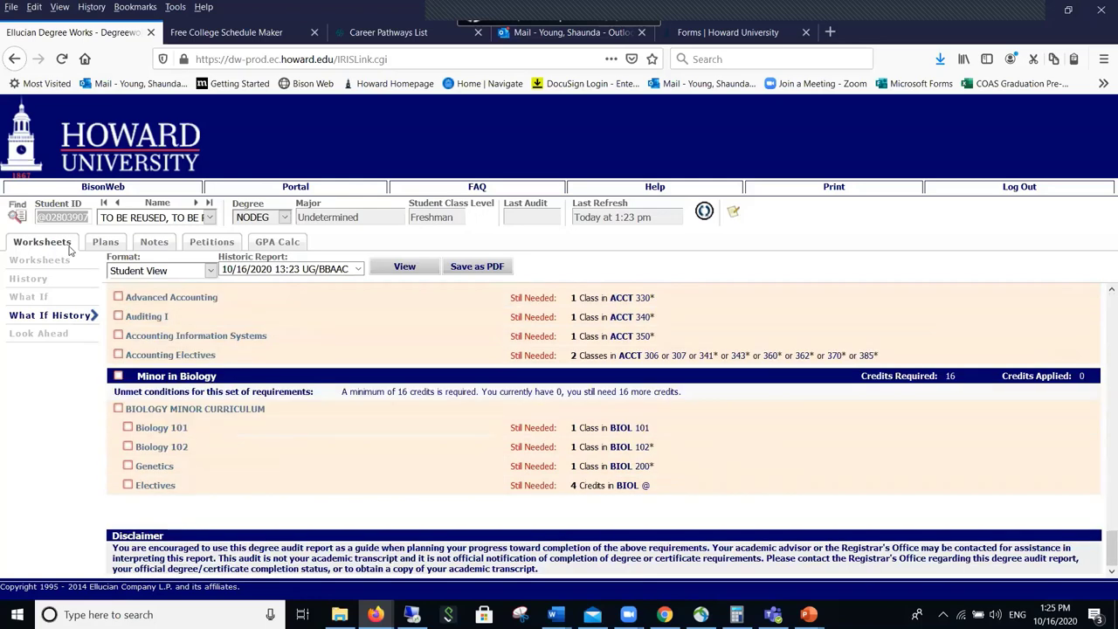
# Start a new What-If audit with the 2015-2016 catalog year and add Psychology as the major.
pyautogui.click(38, 296)
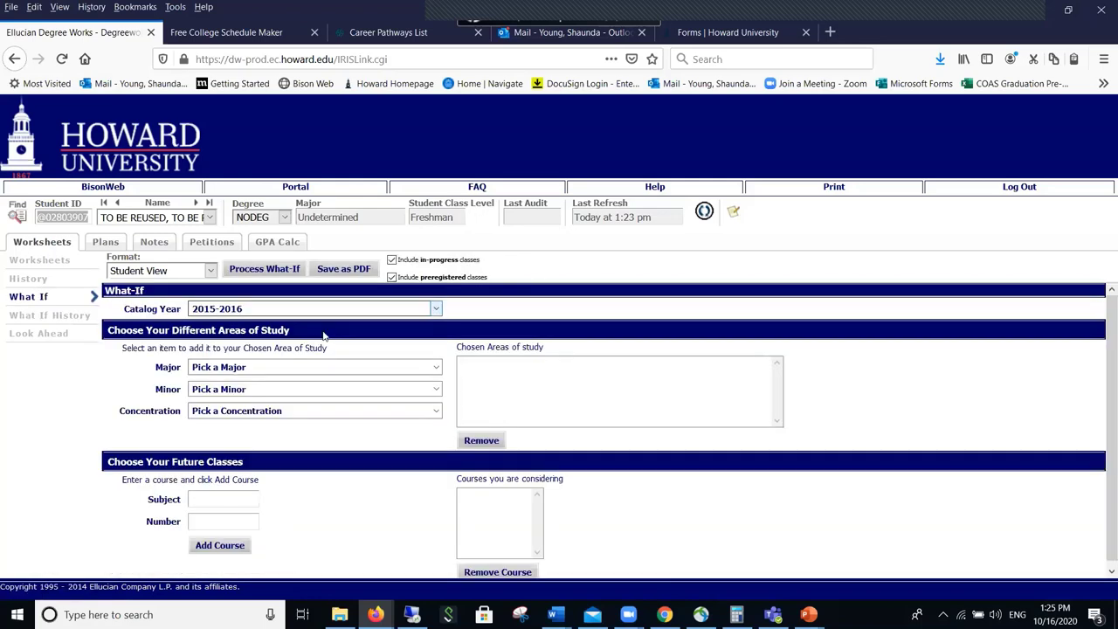
pyautogui.scroll(-1, 262, 419)
pyautogui.click(230, 362)
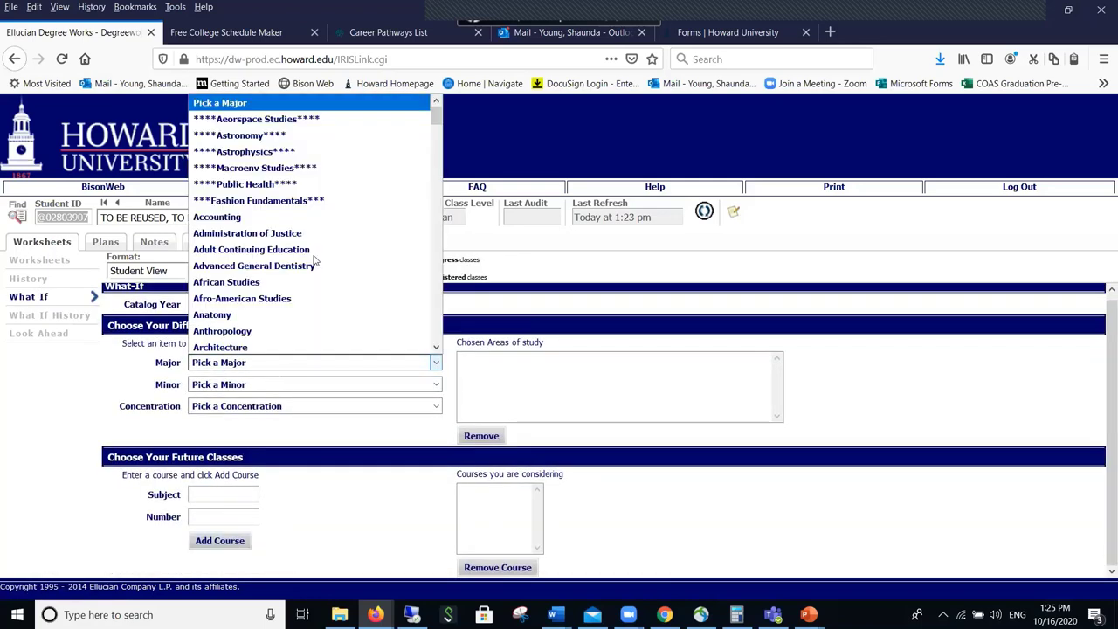
pyautogui.scroll(-20, 317, 324)
pyautogui.scroll(-15, 317, 325)
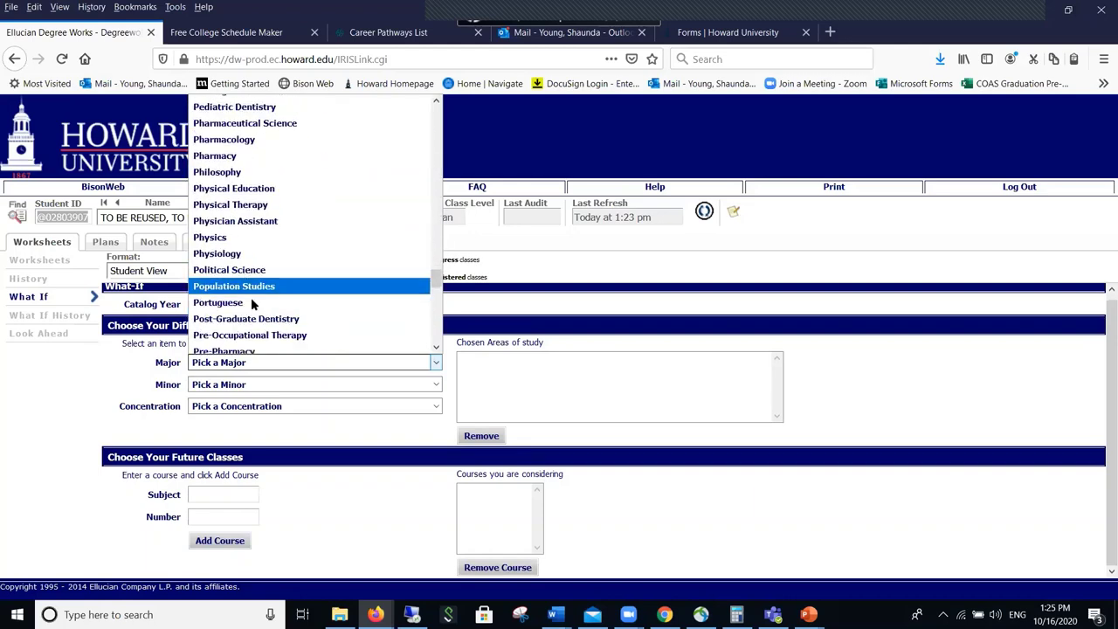
pyautogui.scroll(-5, 251, 301)
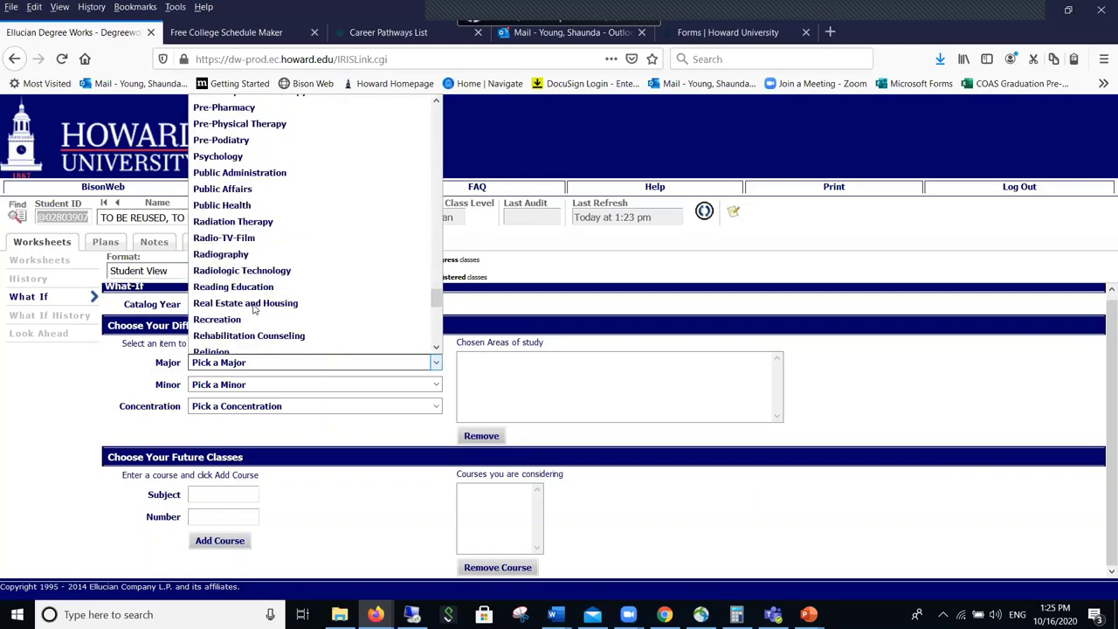
pyautogui.click(254, 156)
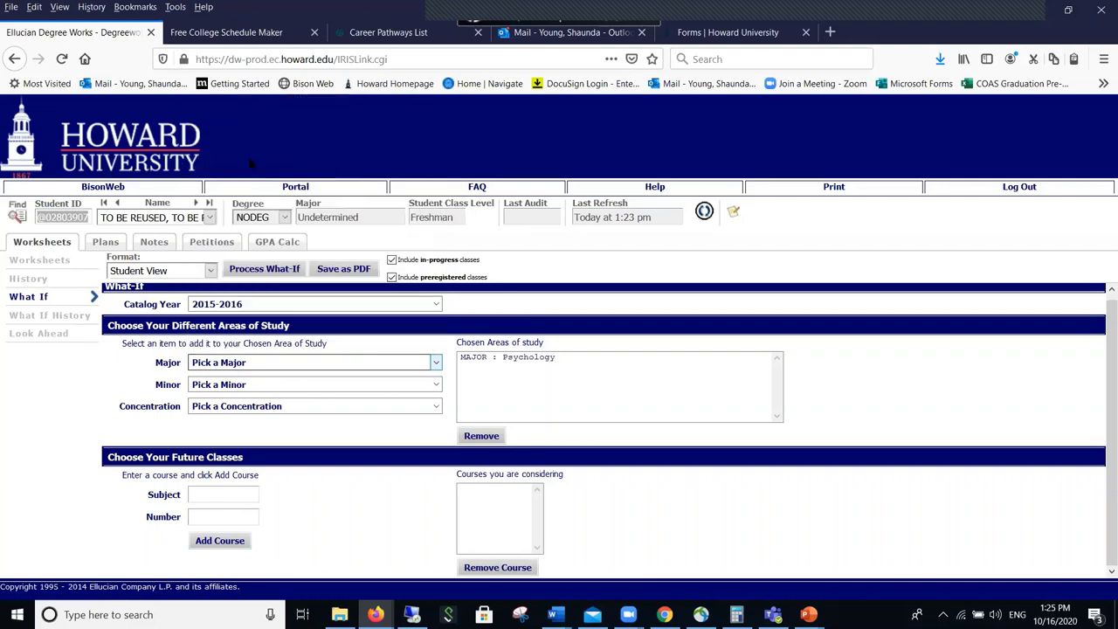
# Add a Biology minor and BIOL 101 as a future class, and process the What-If audit.
pyautogui.click(247, 388)
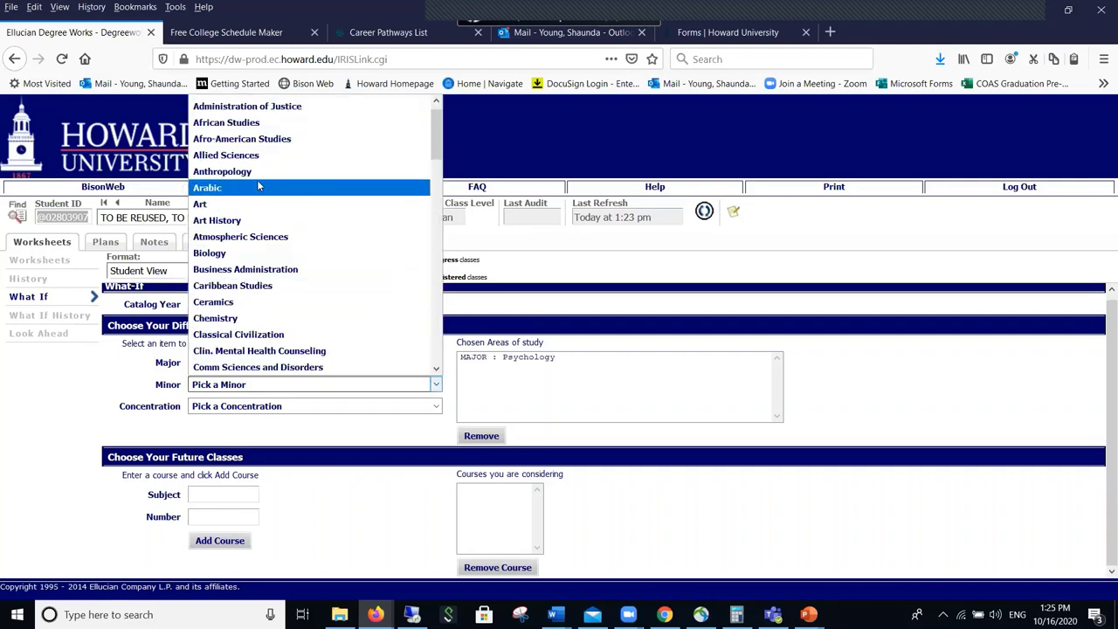
pyautogui.click(258, 253)
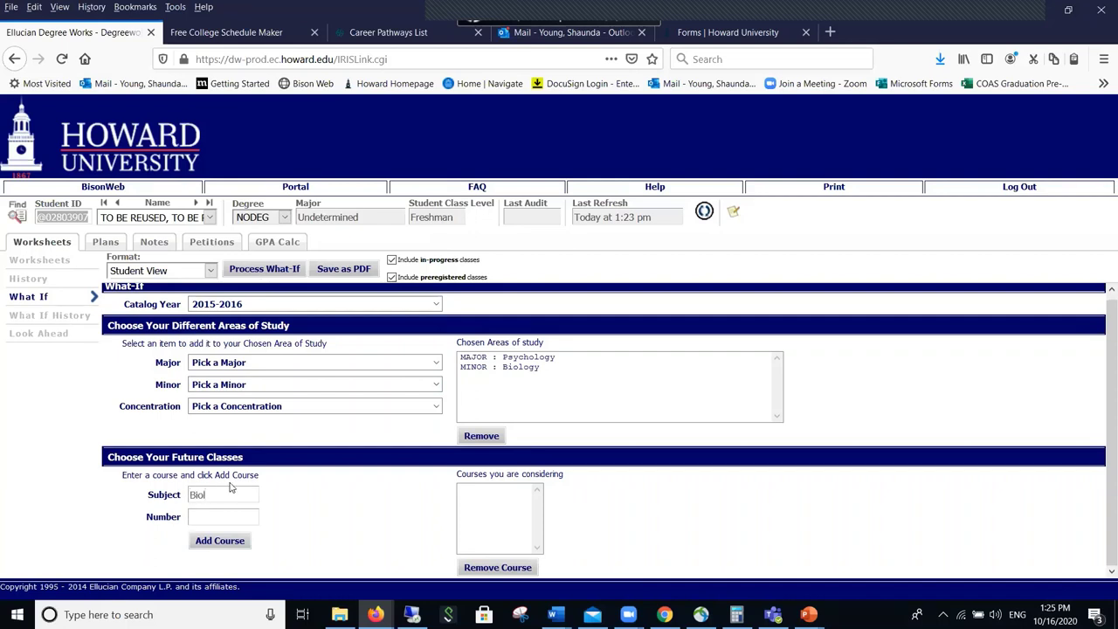
pyautogui.click(238, 543)
pyautogui.click(265, 269)
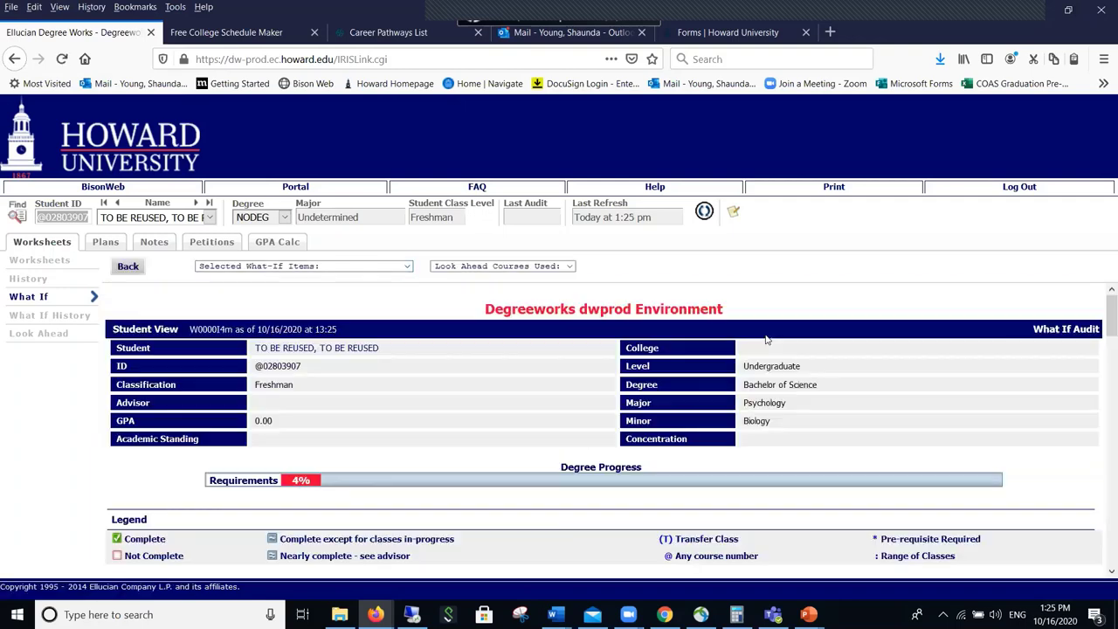
# Examine the Psychology audit's divisional, major and Biology minor requirements, checking where the planned BIOL 101 course is applied.
pyautogui.scroll(-15, 765, 341)
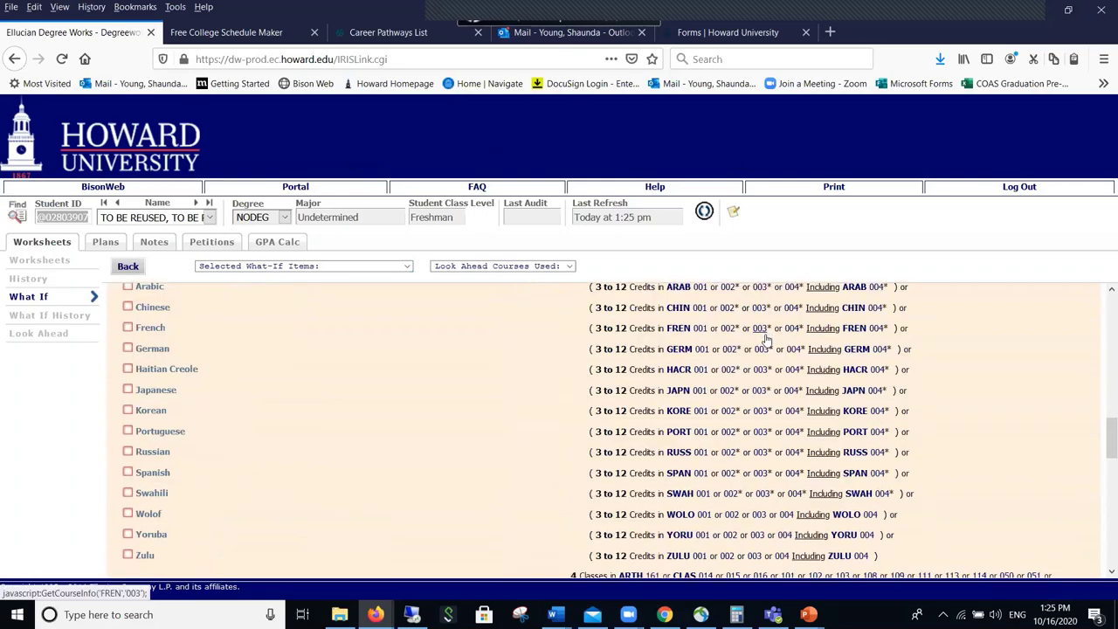
pyautogui.scroll(-5, 766, 341)
pyautogui.scroll(-2, 626, 398)
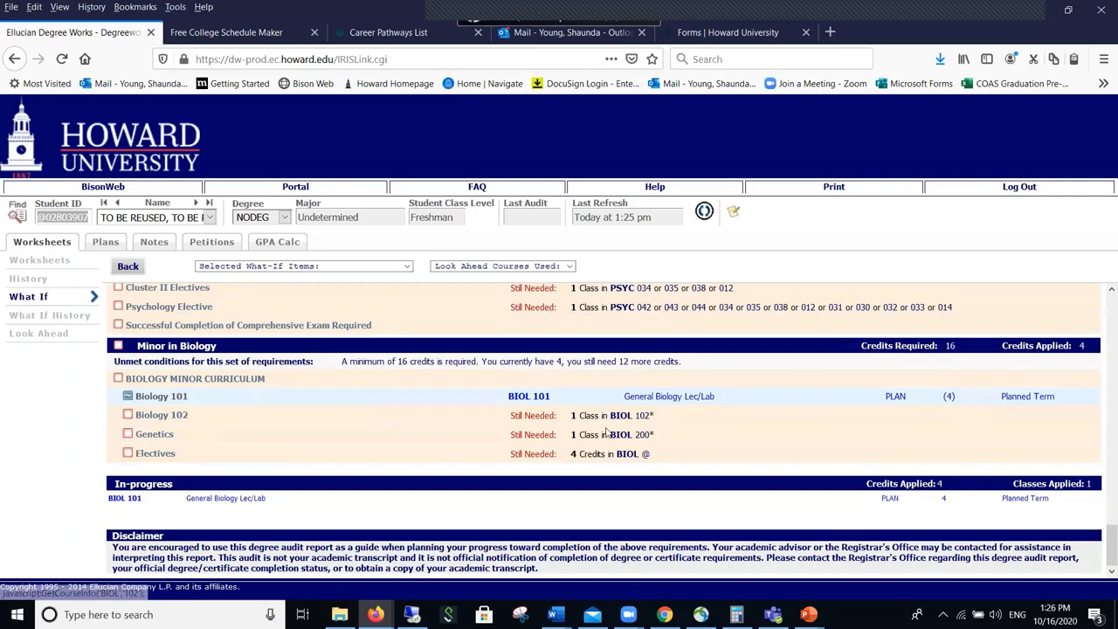
pyautogui.scroll(1, 609, 431)
pyautogui.scroll(5, 609, 432)
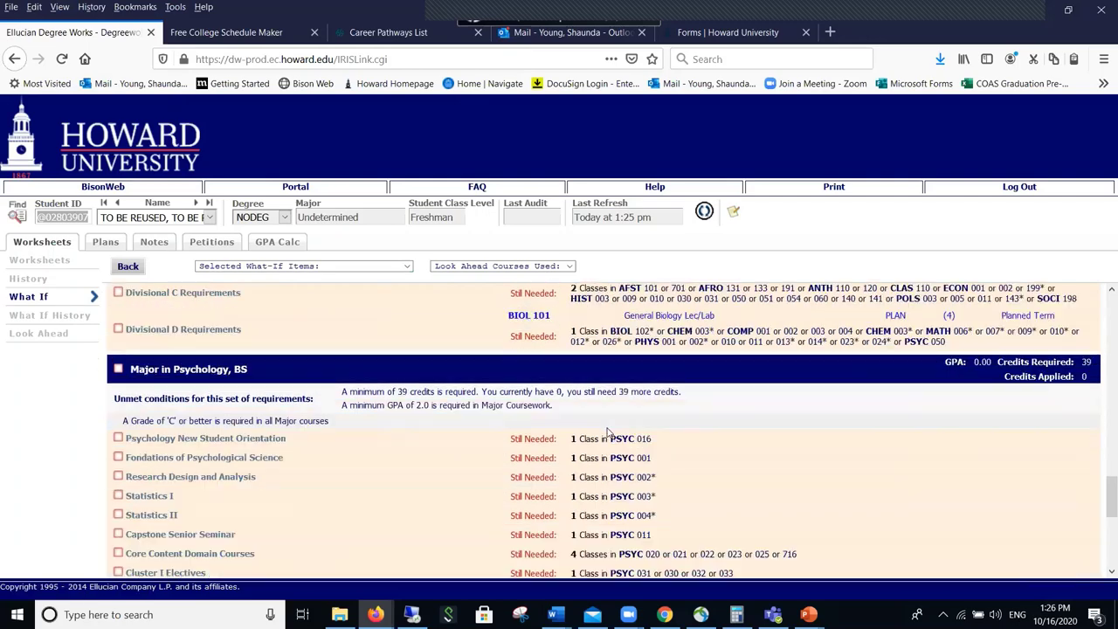
pyautogui.scroll(2, 608, 431)
pyautogui.scroll(1, 608, 431)
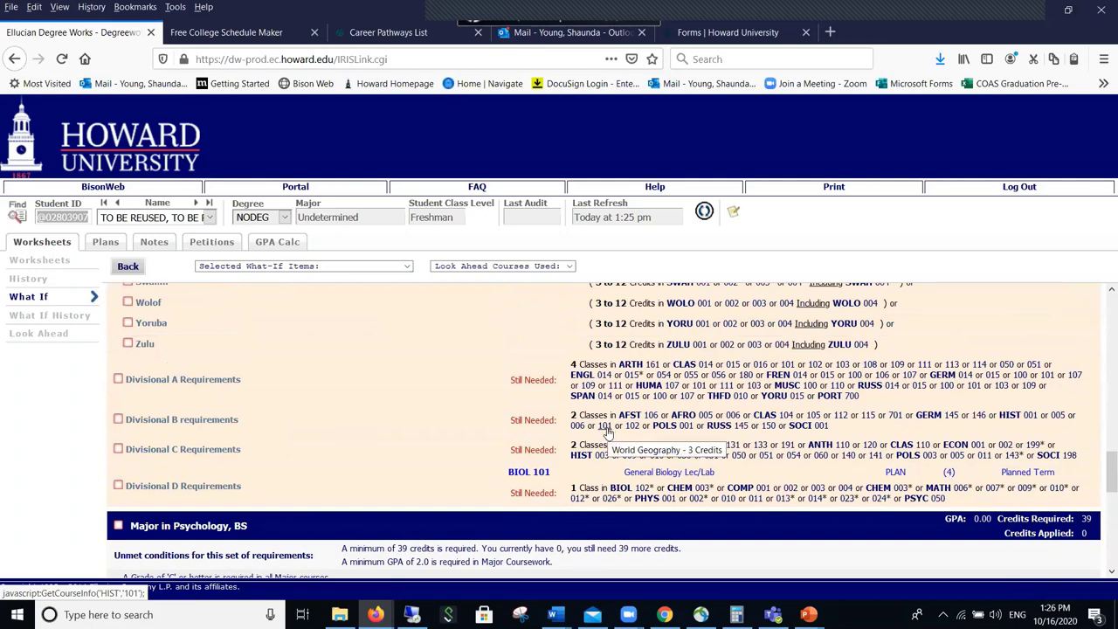
pyautogui.scroll(-3, 597, 404)
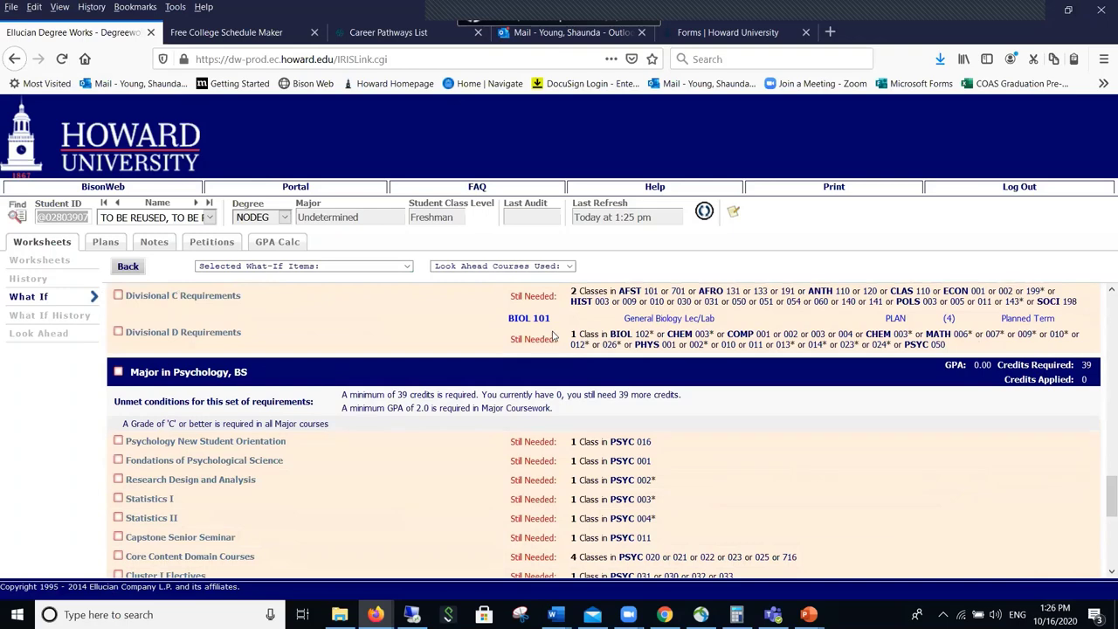
pyautogui.scroll(-4, 588, 429)
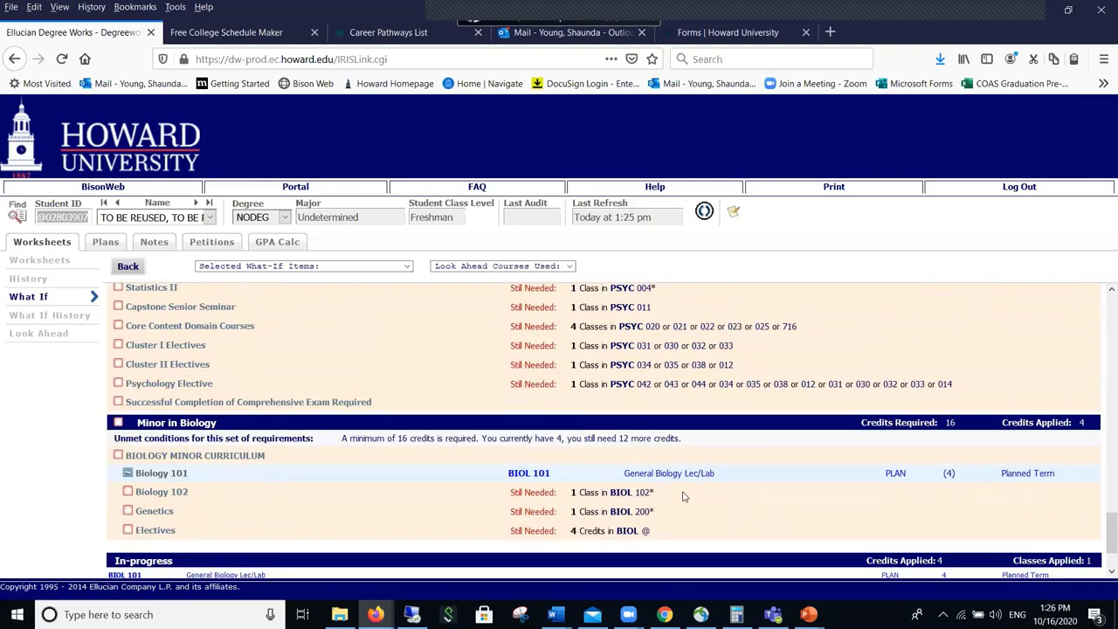
pyautogui.scroll(-2, 323, 472)
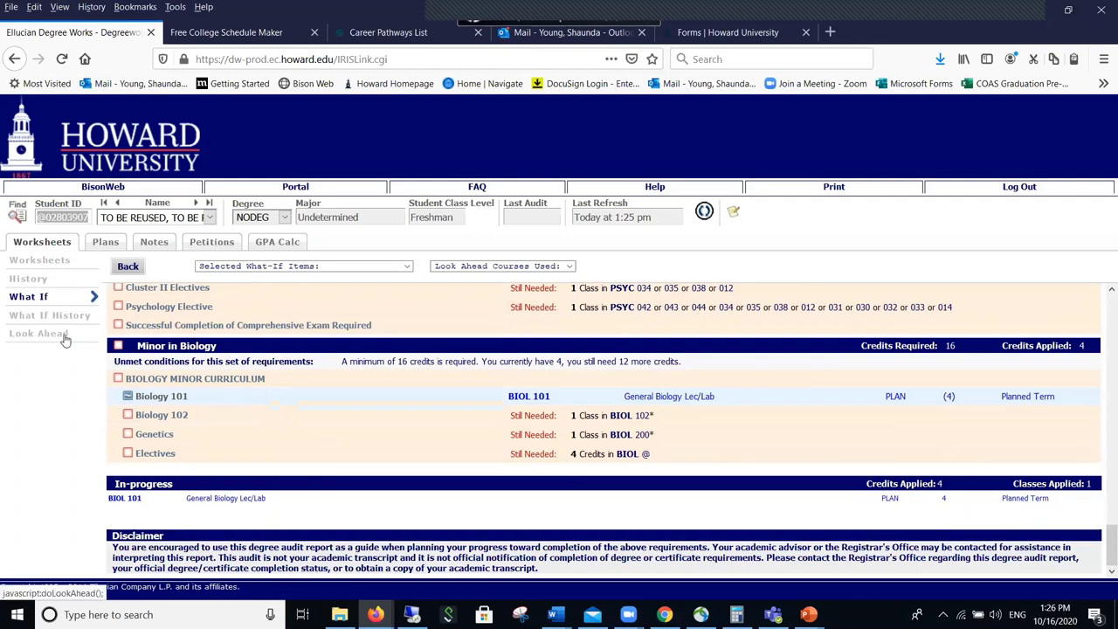
# Compare the future-class entry on the What-If form with the Look Ahead course form, ending on a blank What-If form.
pyautogui.click(33, 297)
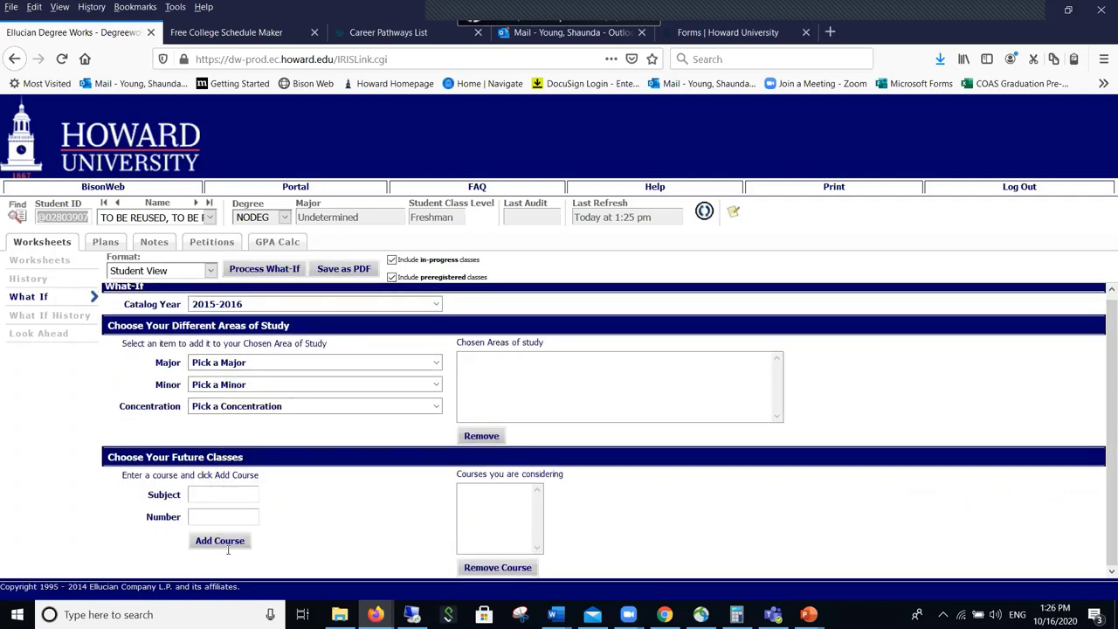
pyautogui.click(38, 333)
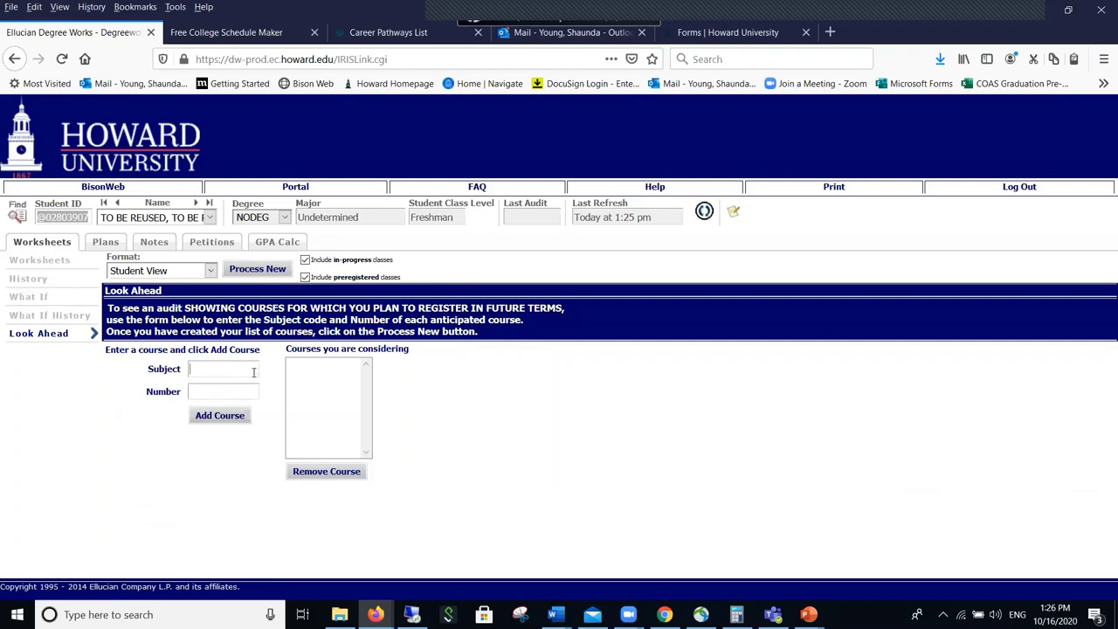
pyautogui.click(40, 299)
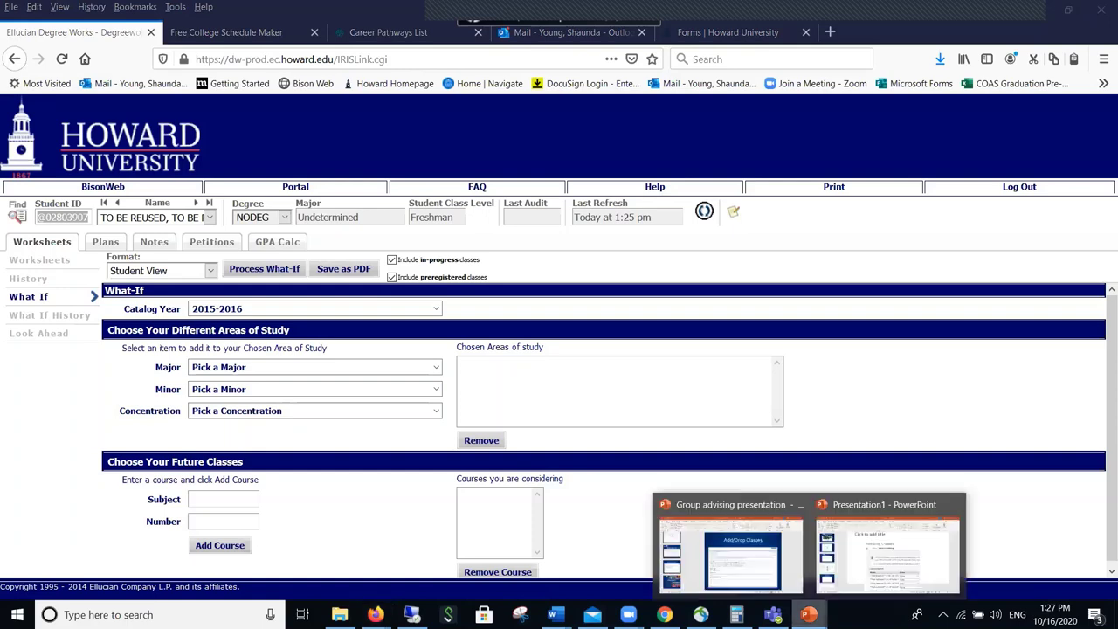
# Switch to the Group advising presentation in PowerPoint and play it from the Add/Drop Classes slide to the What's next slide, ending the show there.
pyautogui.click(808, 614)
pyautogui.click(738, 569)
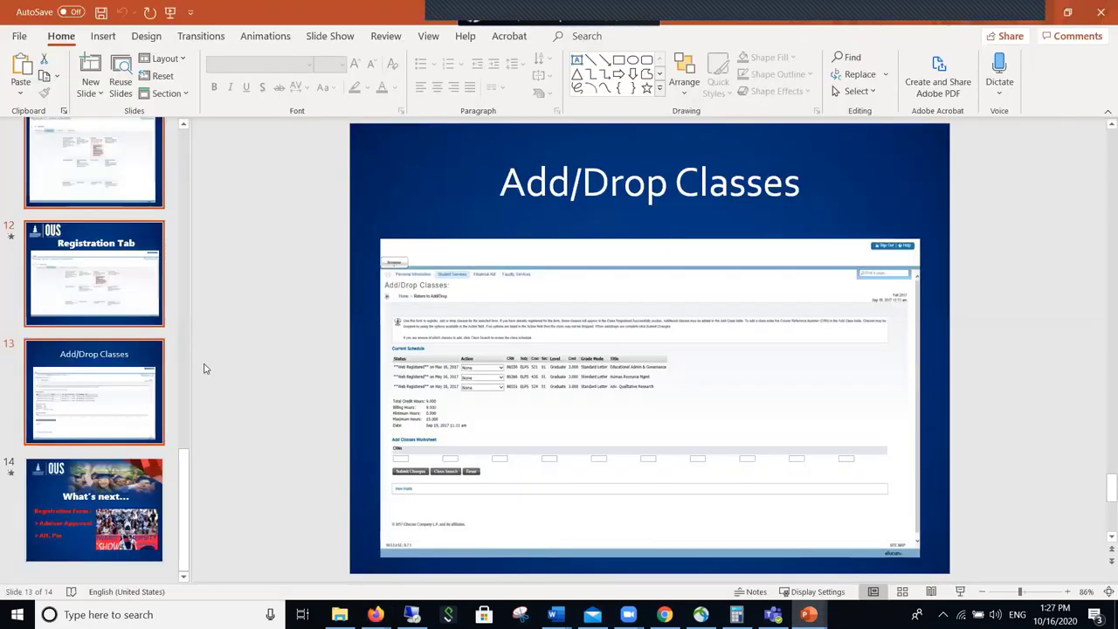
pyautogui.click(575, 384)
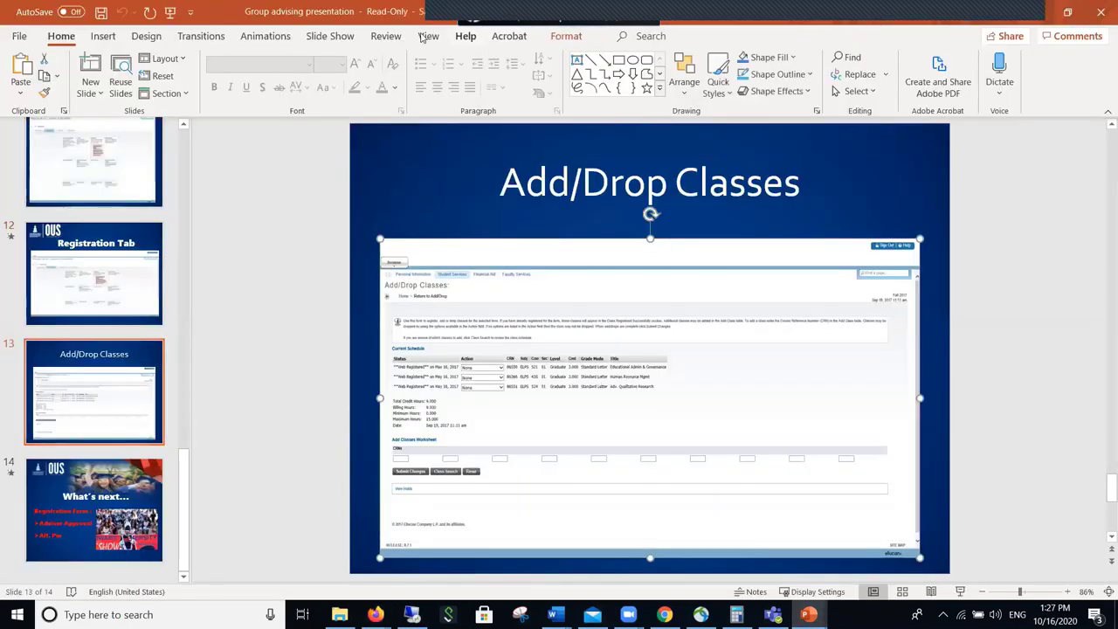
pyautogui.click(331, 36)
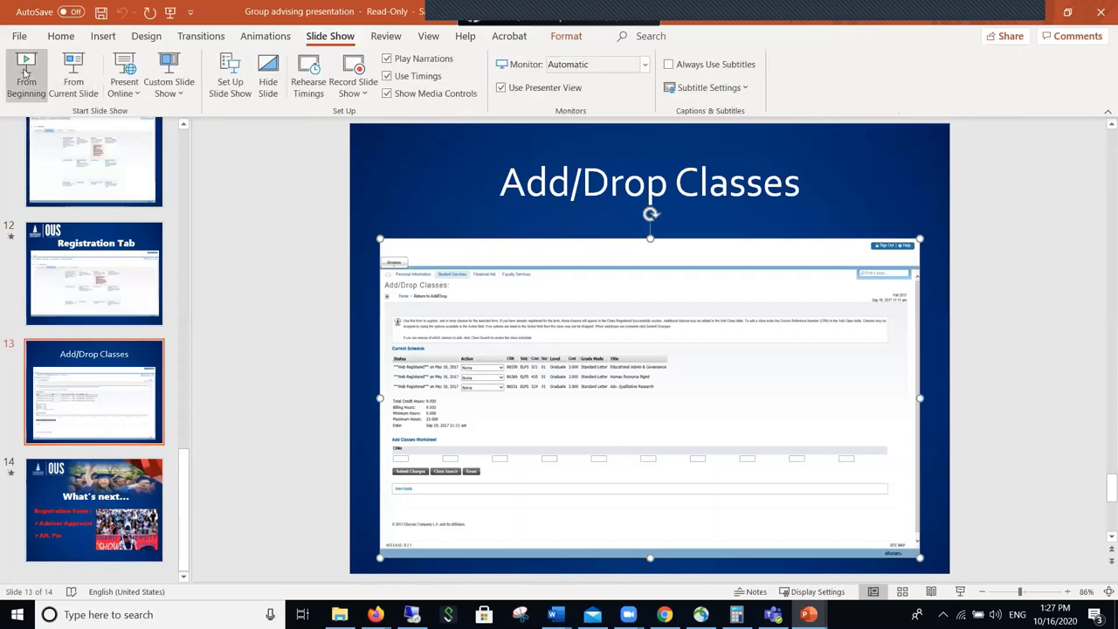
pyautogui.click(85, 76)
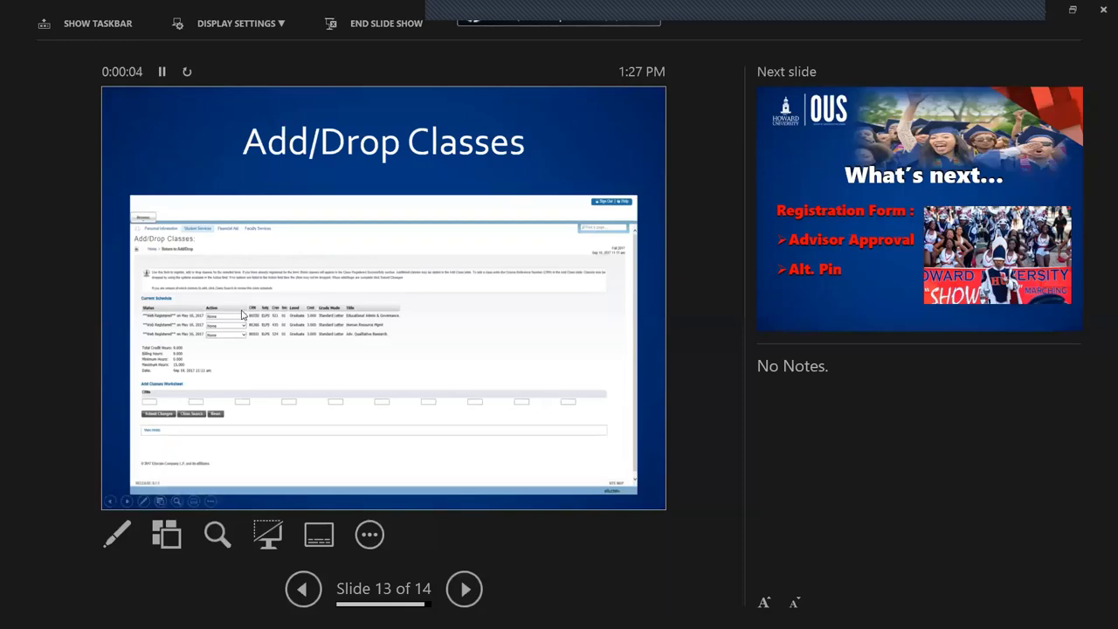
pyautogui.press('Right')
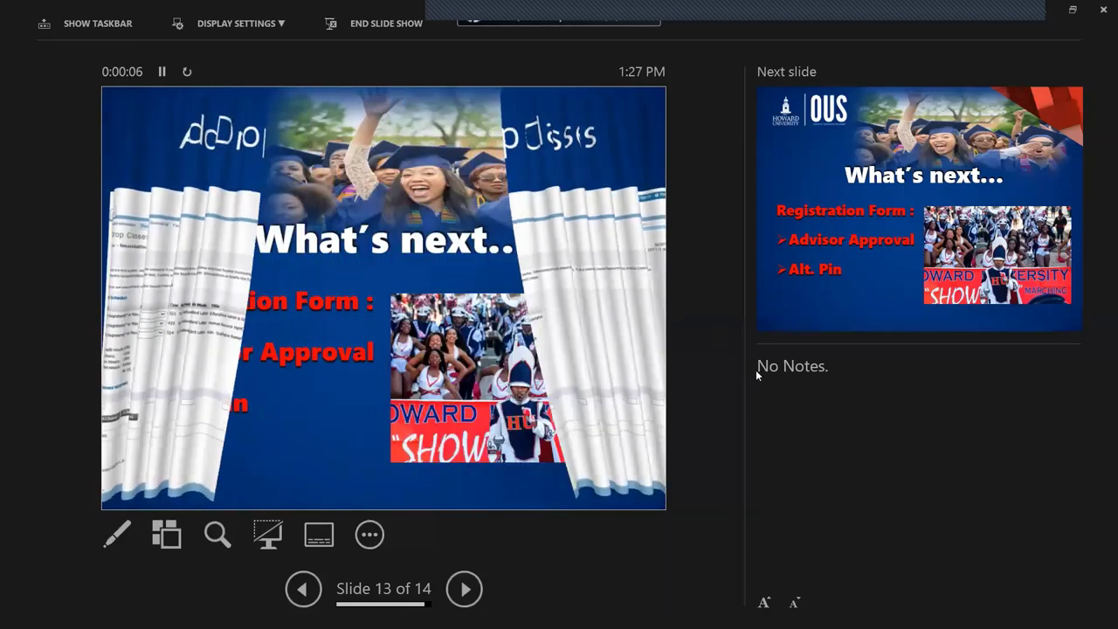
pyautogui.press('Escape')
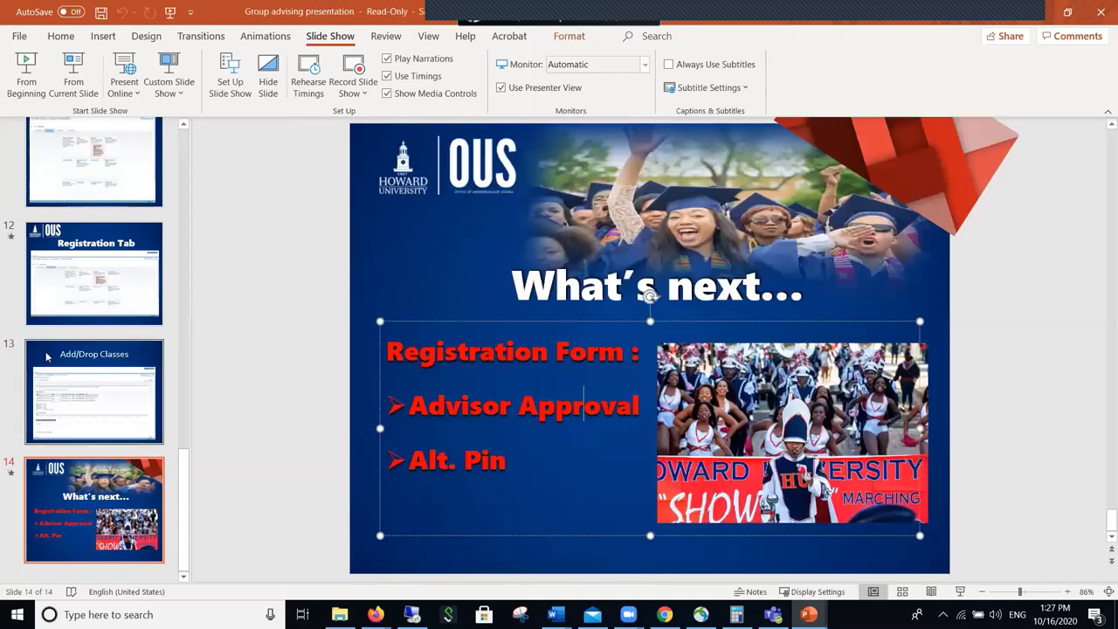
# Return to slide 13 and move the Add/Drop Classes screenshot up over the slide title.
pyautogui.press('pageup')
pyautogui.scroll(-1, 739, 370)
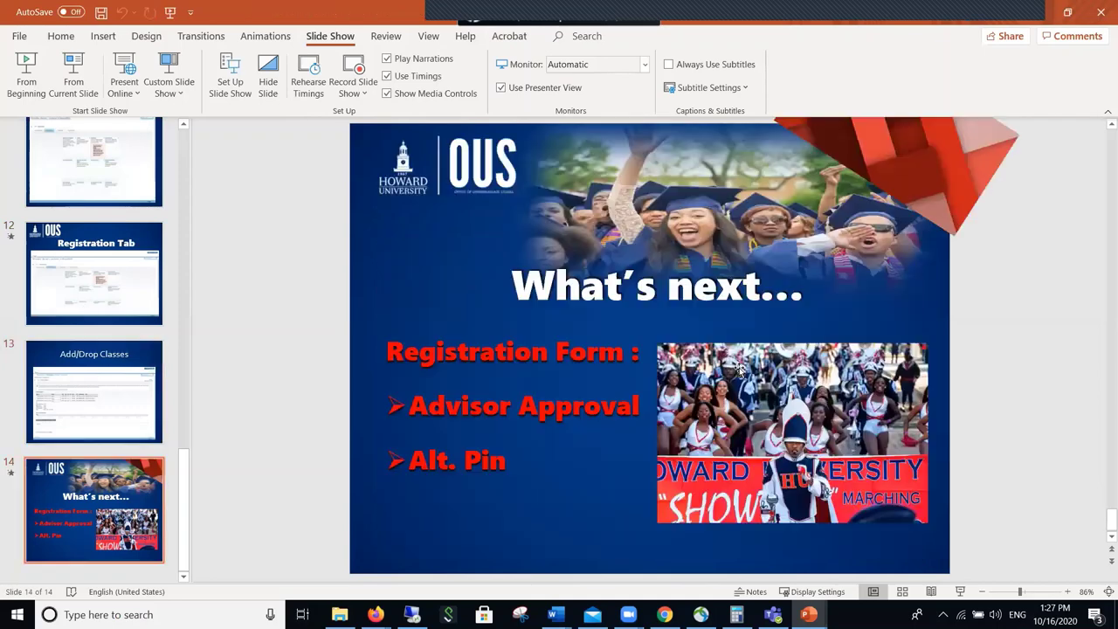
pyautogui.click(132, 428)
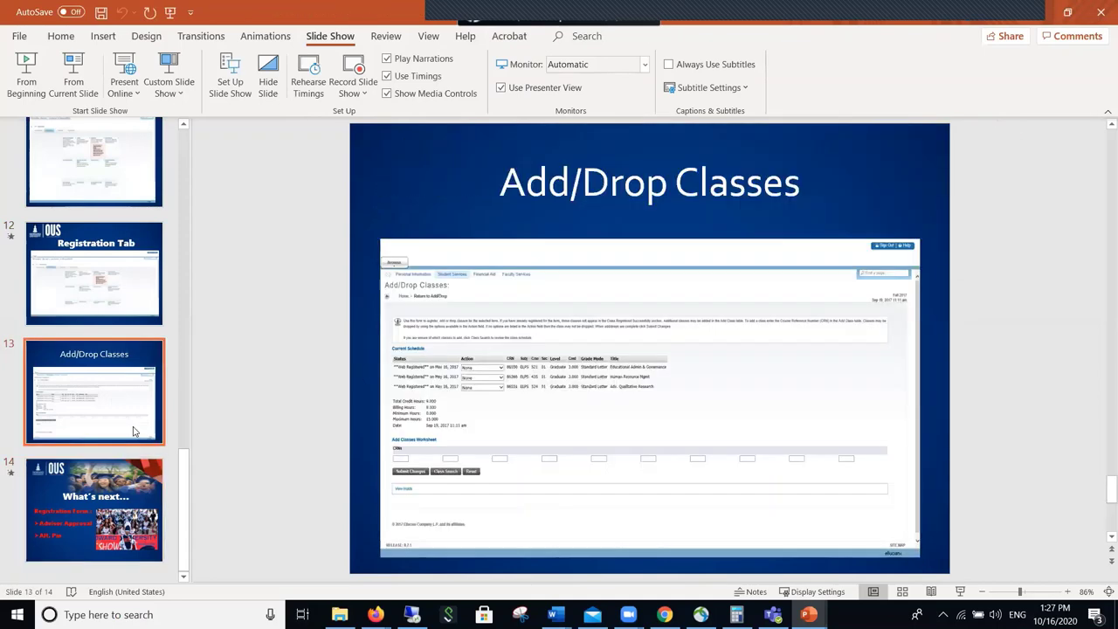
pyautogui.click(682, 414)
pyautogui.moveTo(682, 394); pyautogui.dragTo(674, 337)
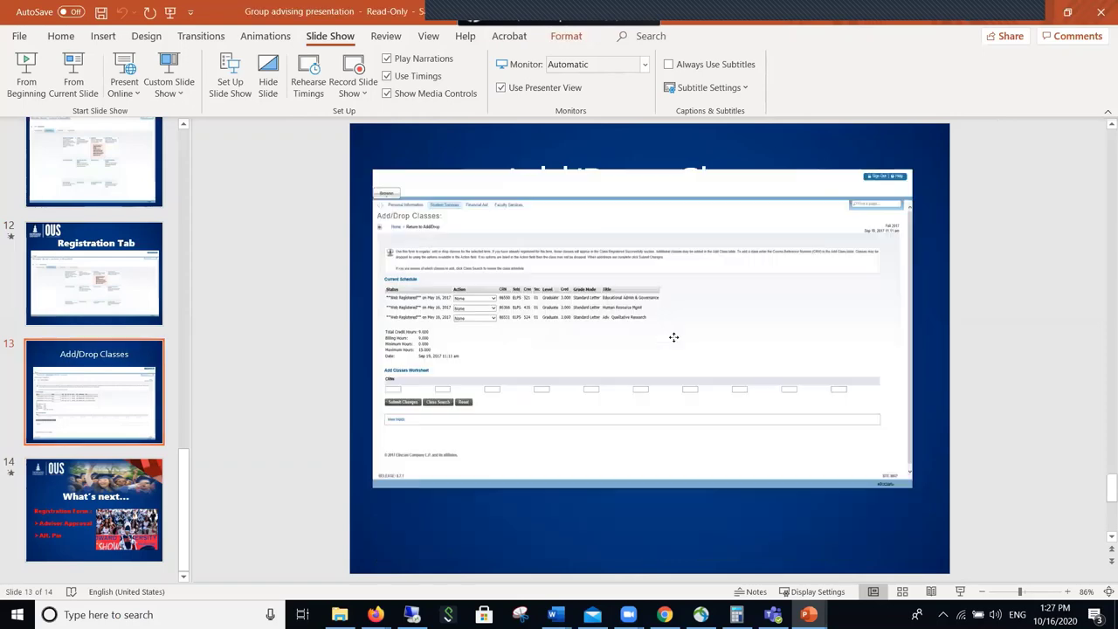
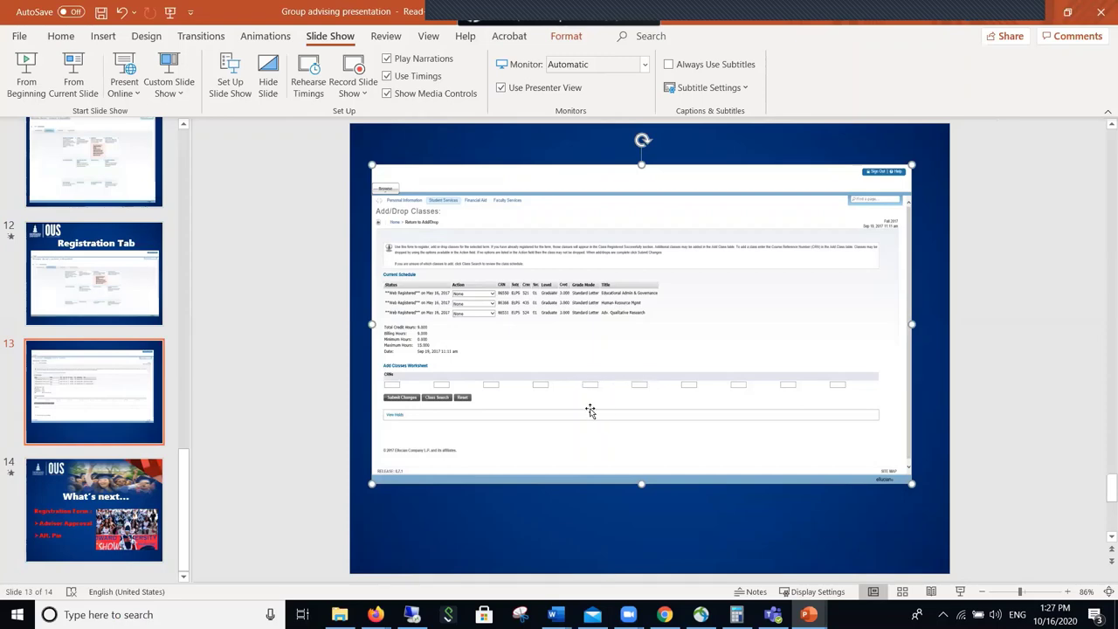
# Return to Degree Works in Firefox and run a What-If audit for catalog year 2016-2017 with the Health Science major.
pyautogui.click(1034, 13)
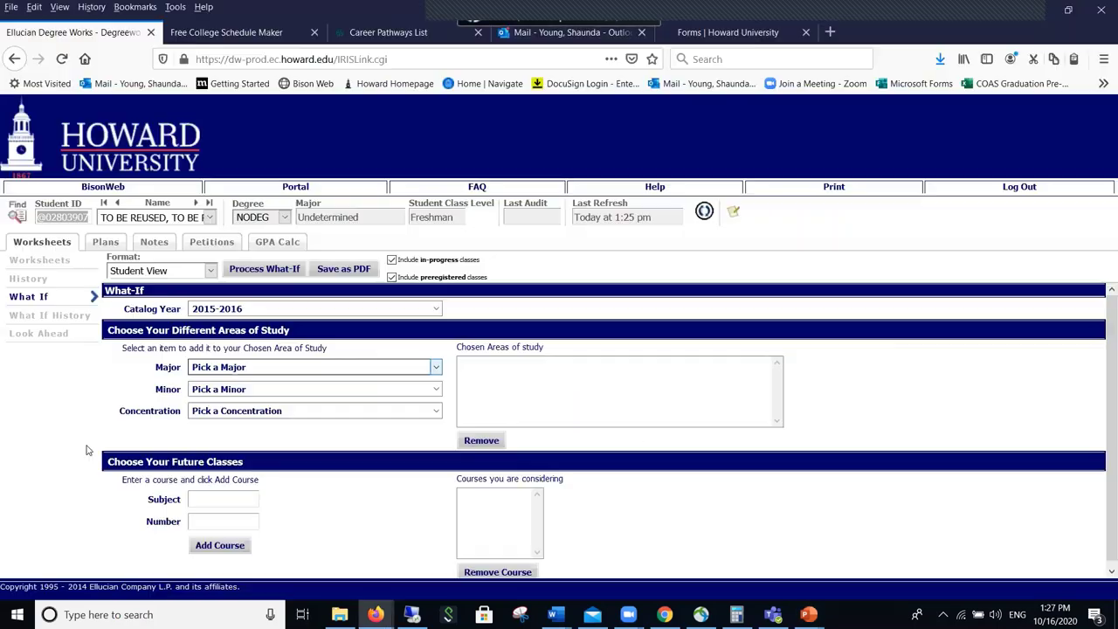
pyautogui.click(244, 310)
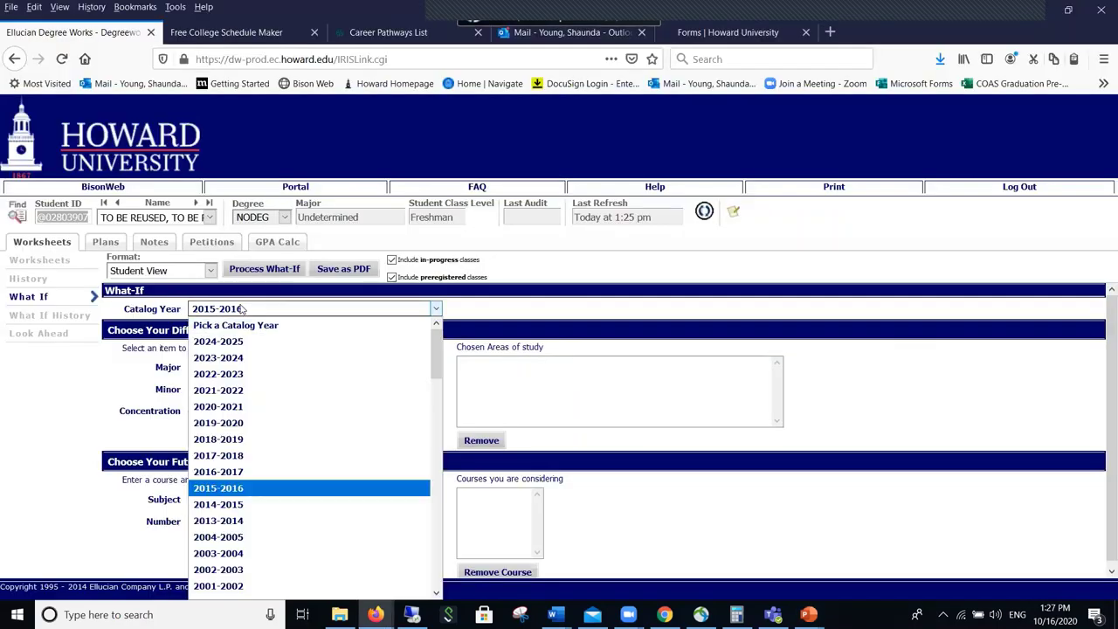
pyautogui.click(238, 476)
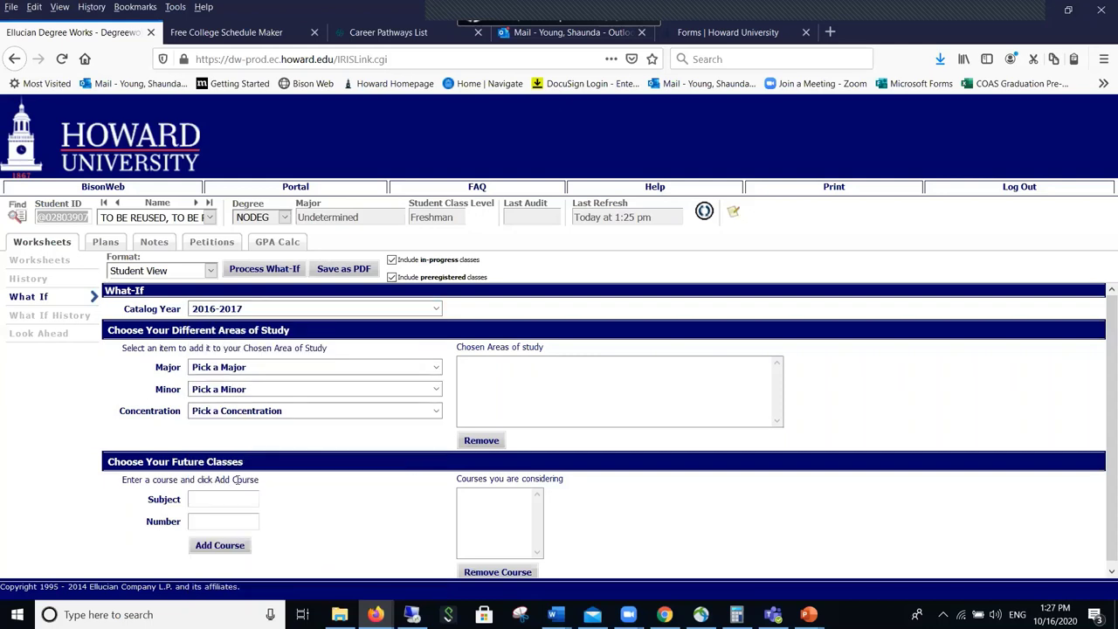
pyautogui.click(249, 369)
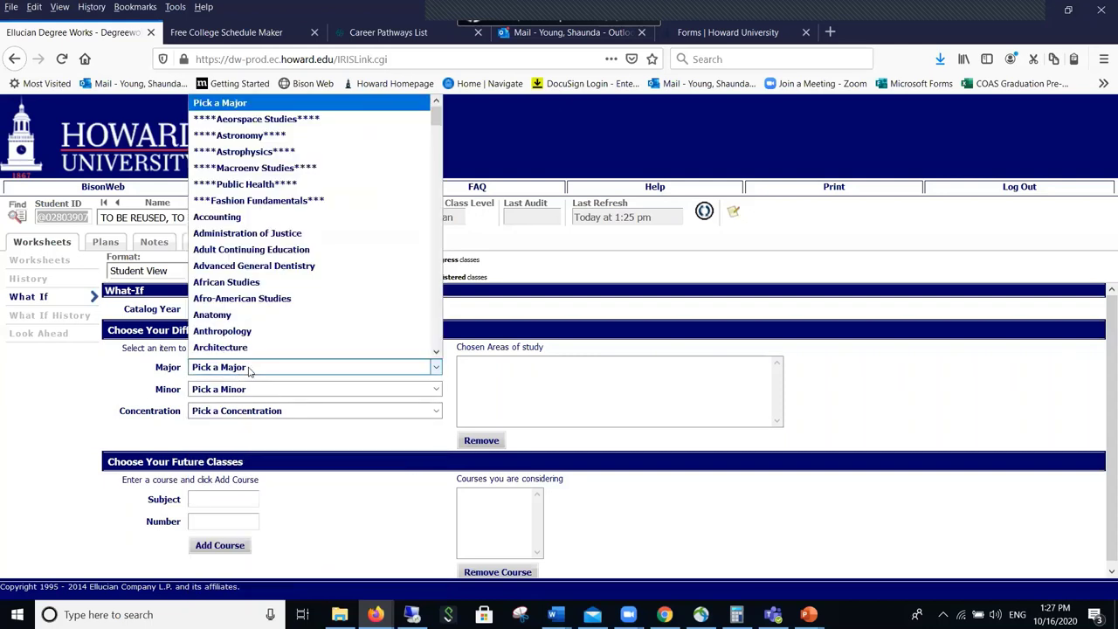
pyautogui.scroll(-5, 233, 208)
pyautogui.scroll(-15, 233, 208)
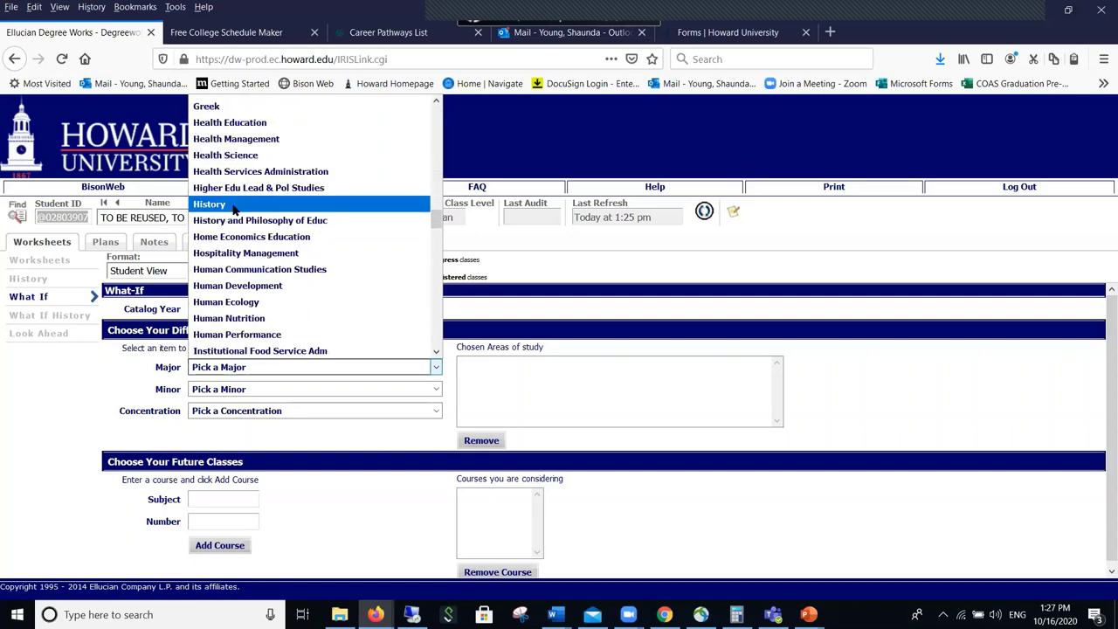
pyautogui.click(256, 157)
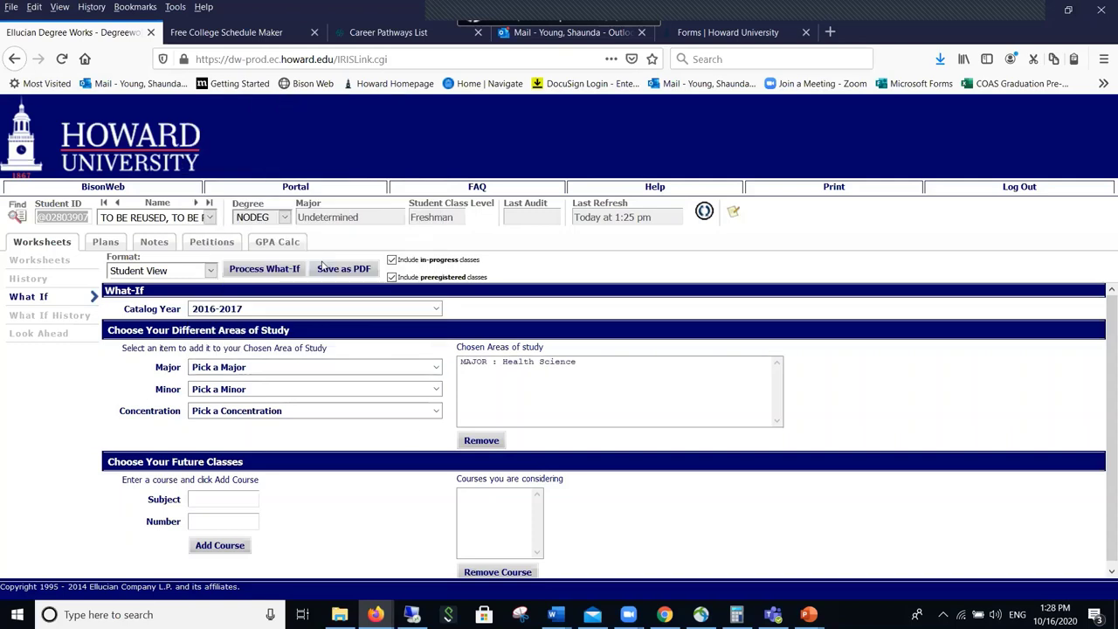
pyautogui.click(276, 272)
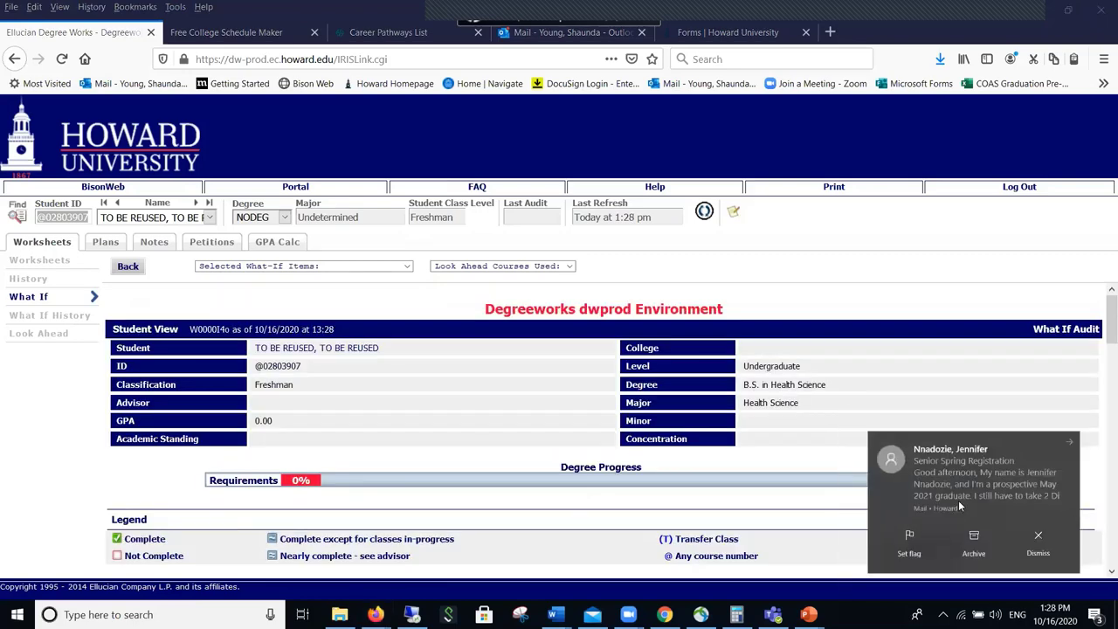
# Review the Health Science audit down to the Social Science requirement, browse its ANTH course listing enlarged to full screen, and close the listing.
pyautogui.scroll(-6, 531, 392)
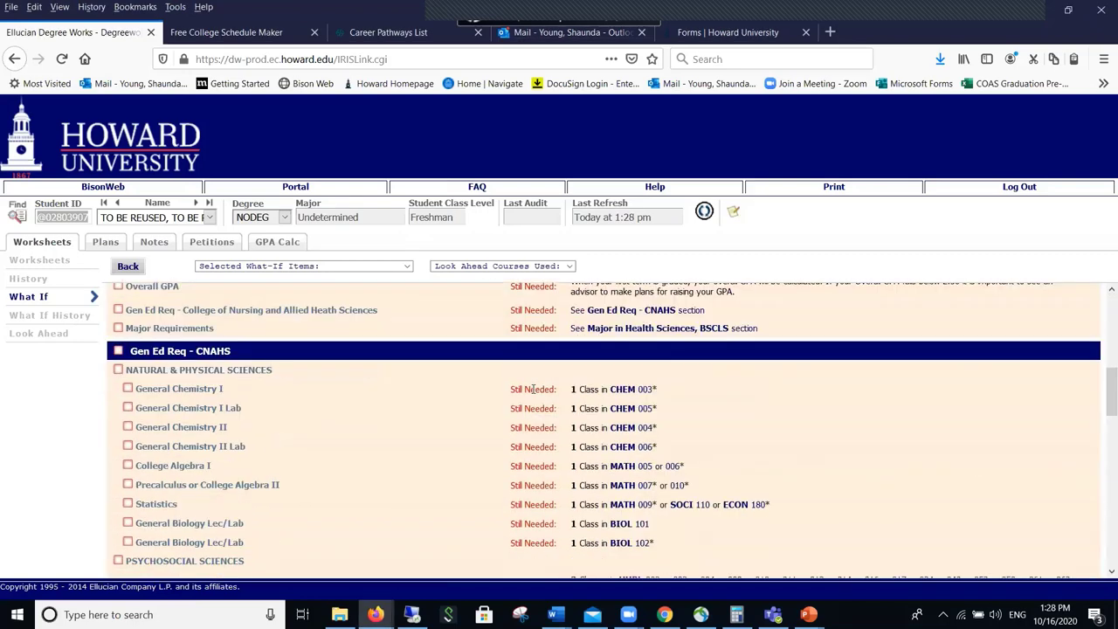
pyautogui.scroll(-5, 533, 389)
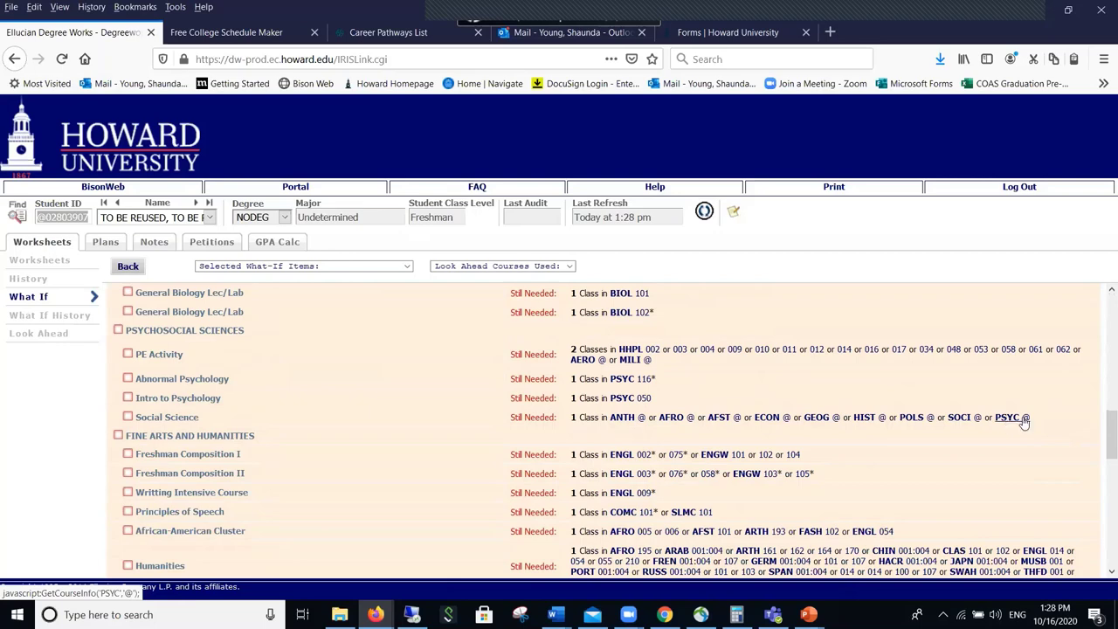
pyautogui.click(632, 419)
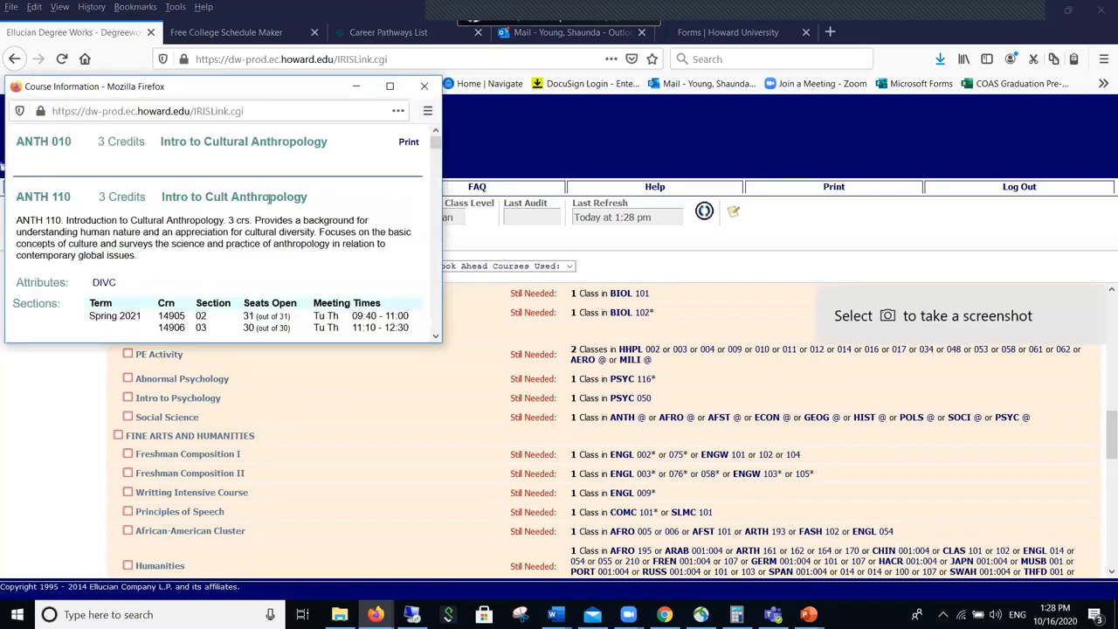
pyautogui.click(390, 85)
pyautogui.scroll(-8, 358, 232)
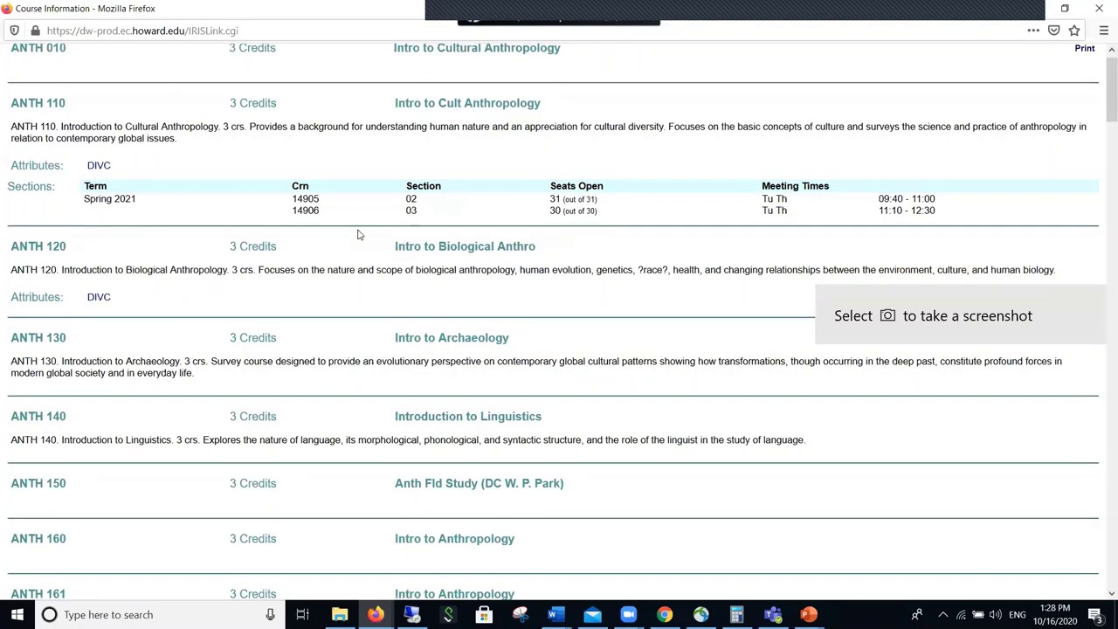
pyautogui.scroll(-9, 357, 232)
pyautogui.scroll(17, 357, 232)
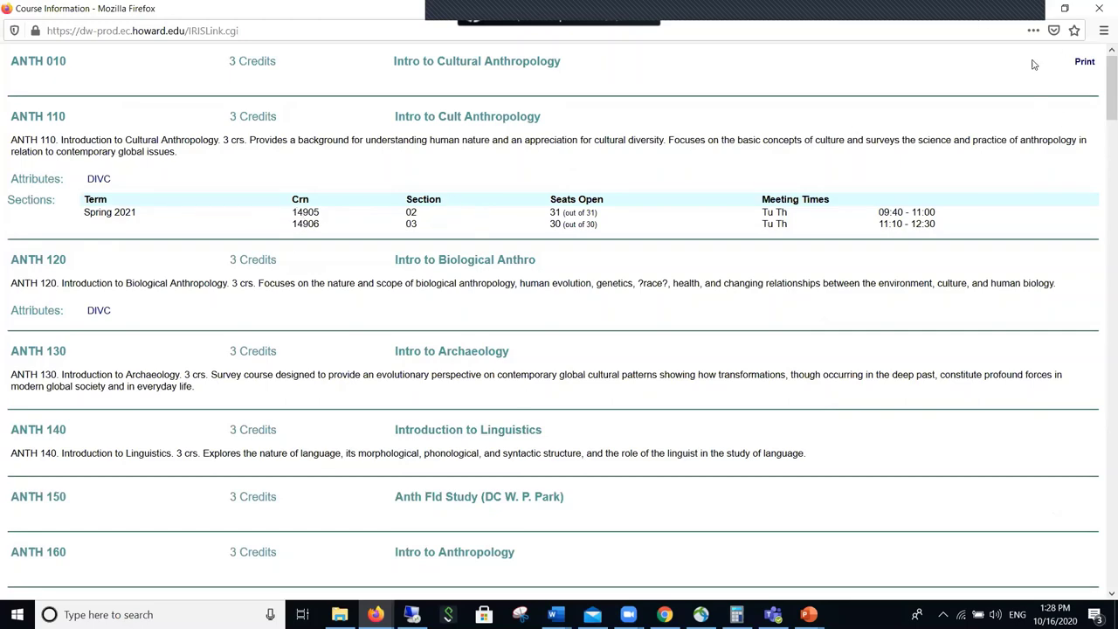
pyautogui.click(1099, 8)
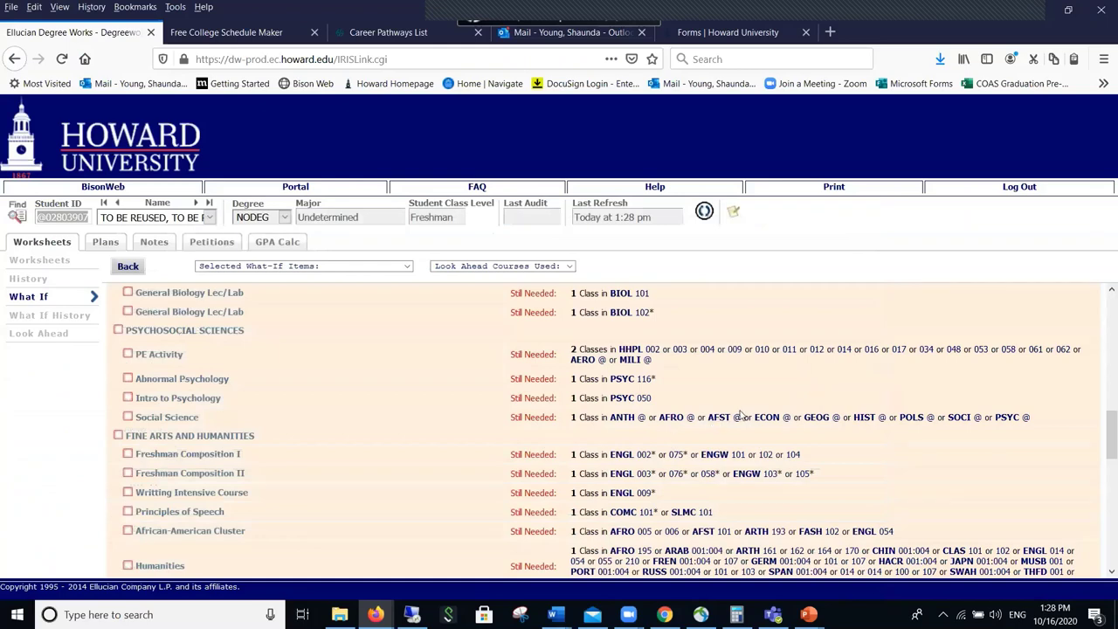
# Look through the AFRO course listing from the Social Science requirement, highlight the CRN of AFRO 006 section 01, and return to the audit.
pyautogui.click(678, 417)
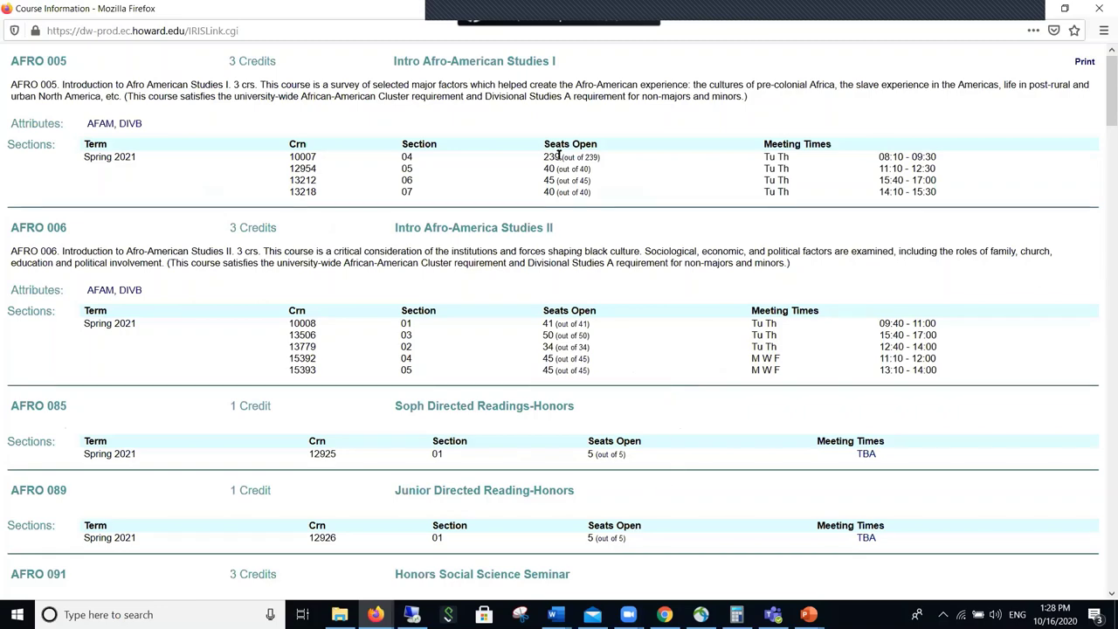
pyautogui.scroll(-3, 566, 156)
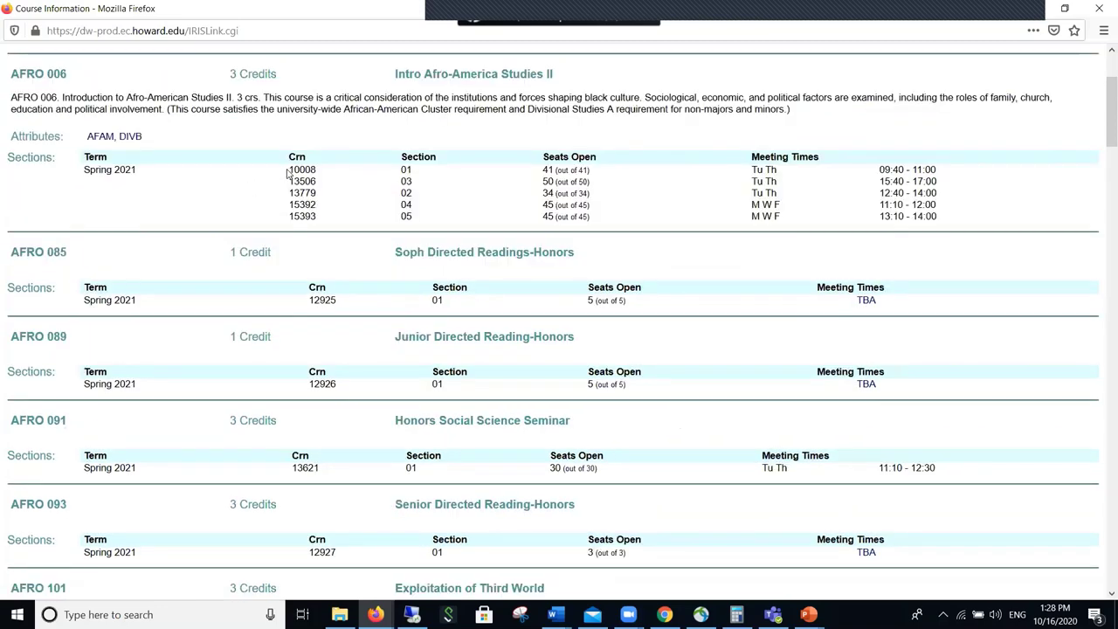
pyautogui.moveTo(286, 173); pyautogui.dragTo(337, 176)
pyautogui.click(1028, 8)
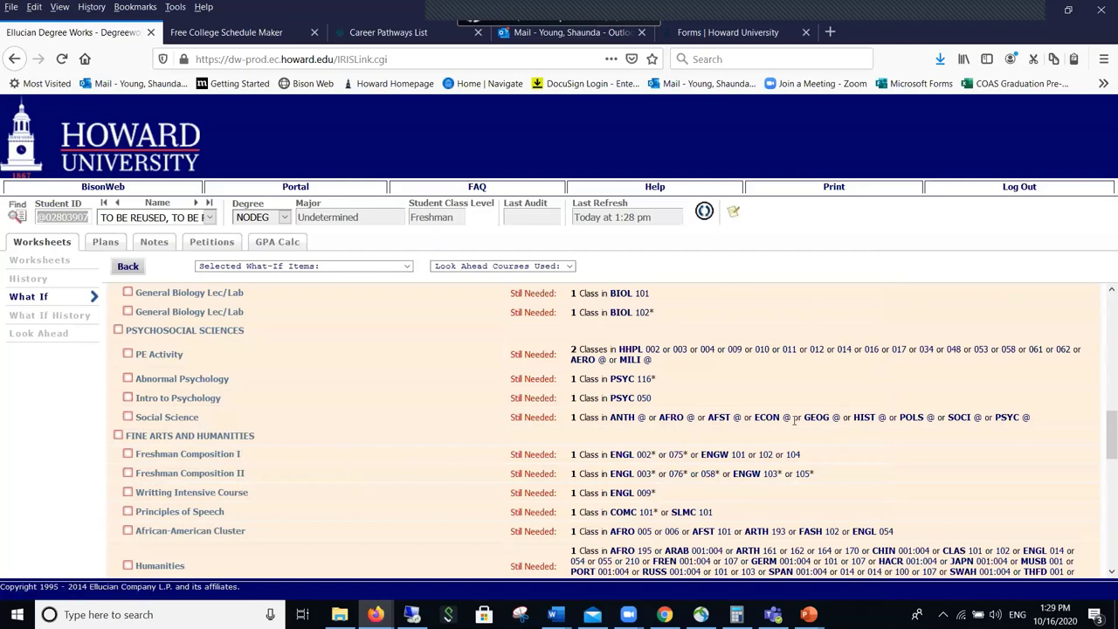
# Look up the PSYC course listing from the Social Science requirement and highlight the CRN of PSYC 002 section 01.
pyautogui.click(1009, 418)
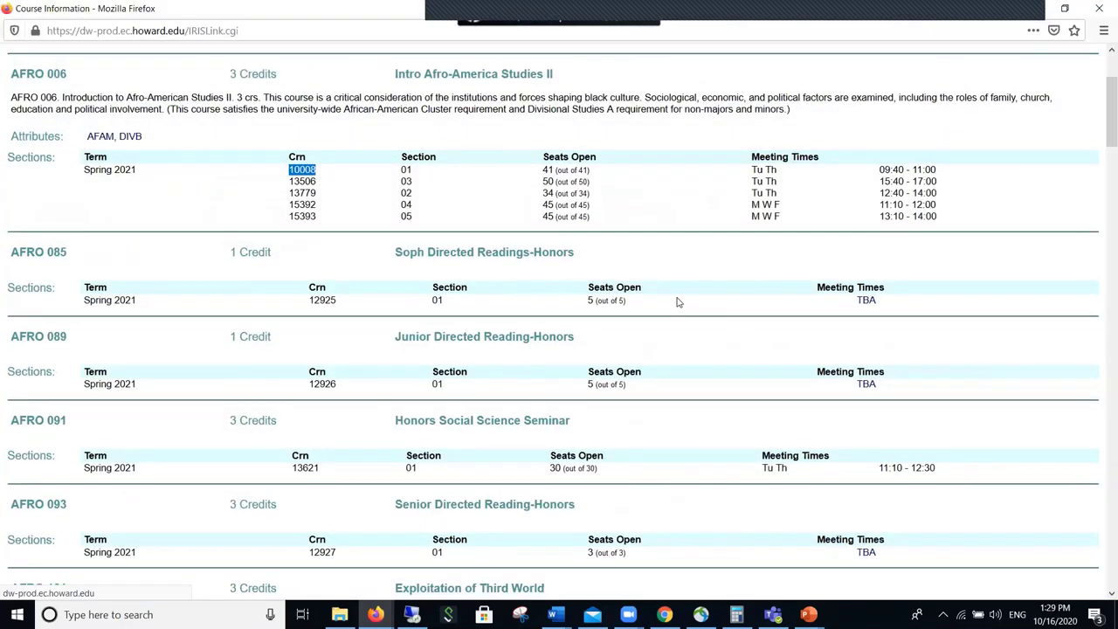
pyautogui.scroll(-2, 677, 302)
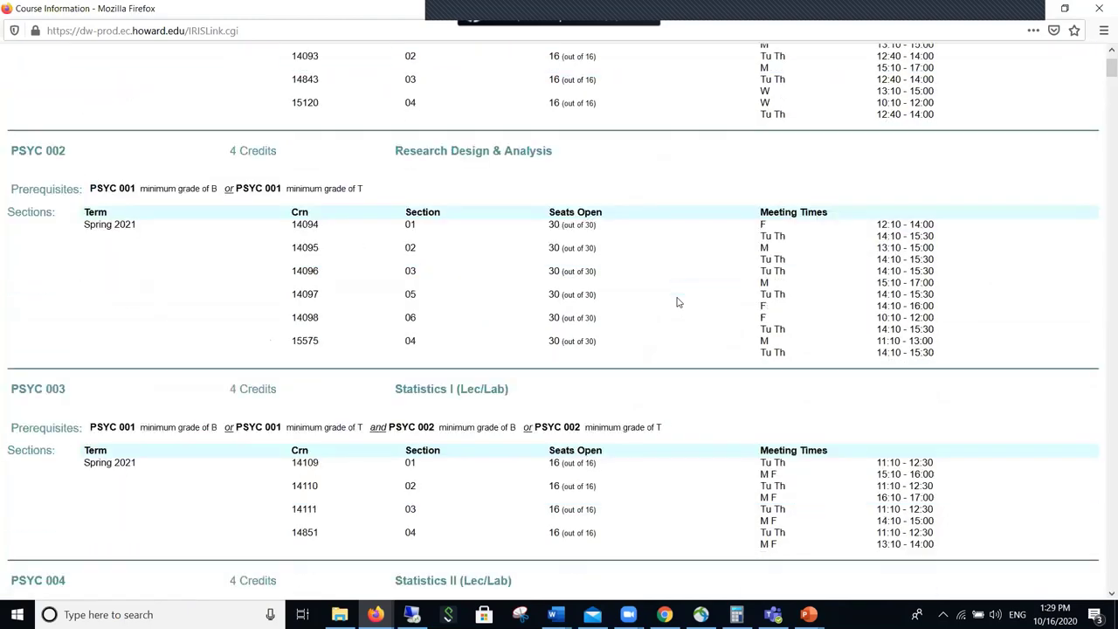
pyautogui.scroll(2, 611, 280)
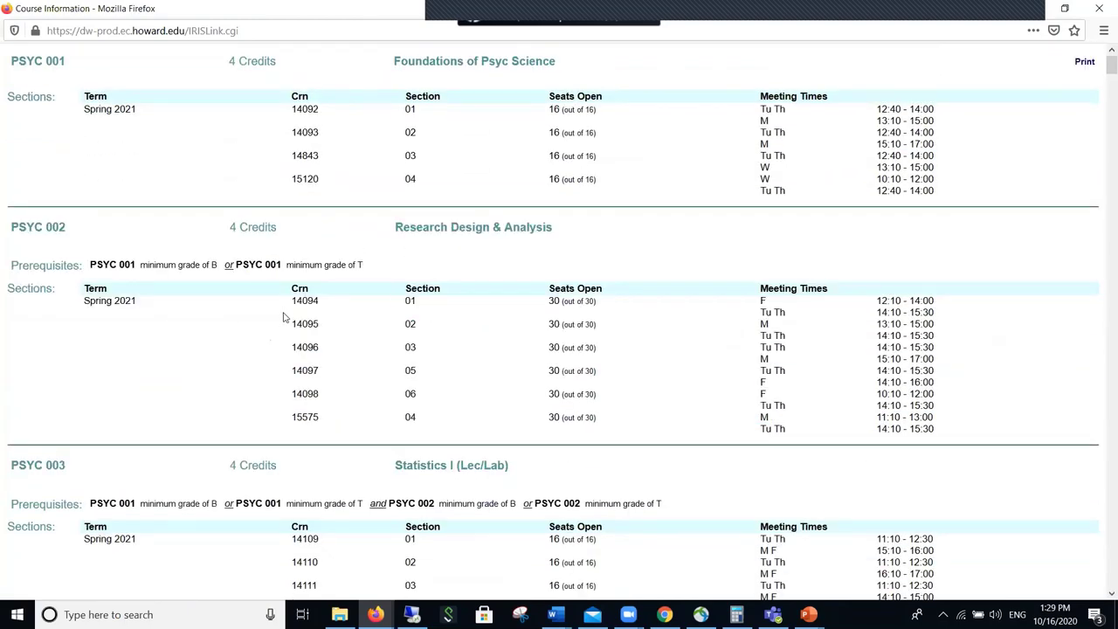
pyautogui.moveTo(320, 302); pyautogui.dragTo(321, 301)
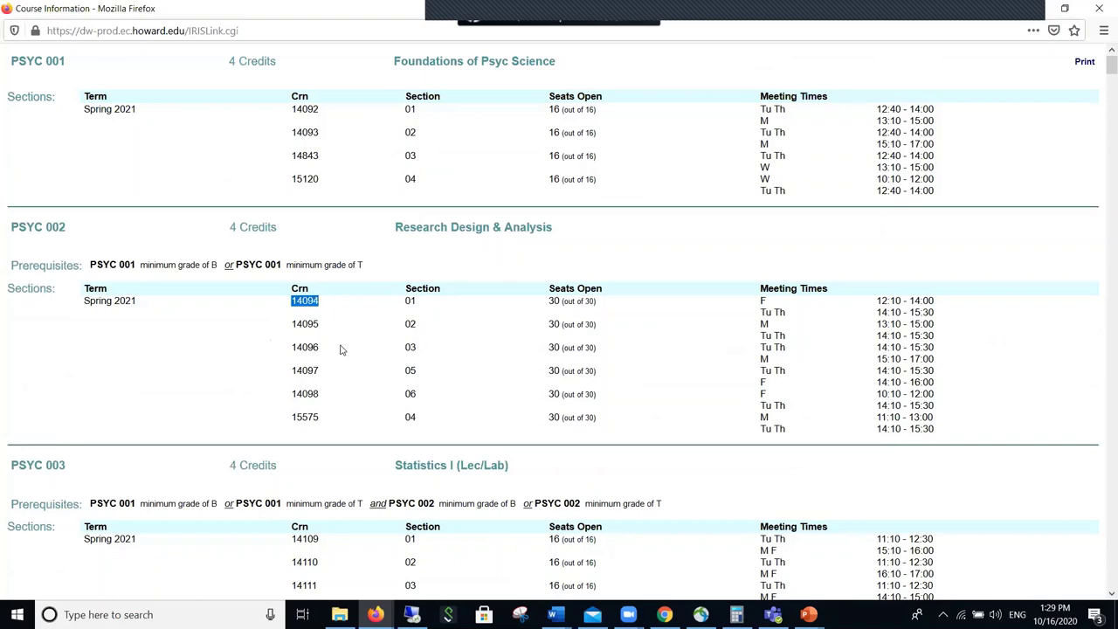